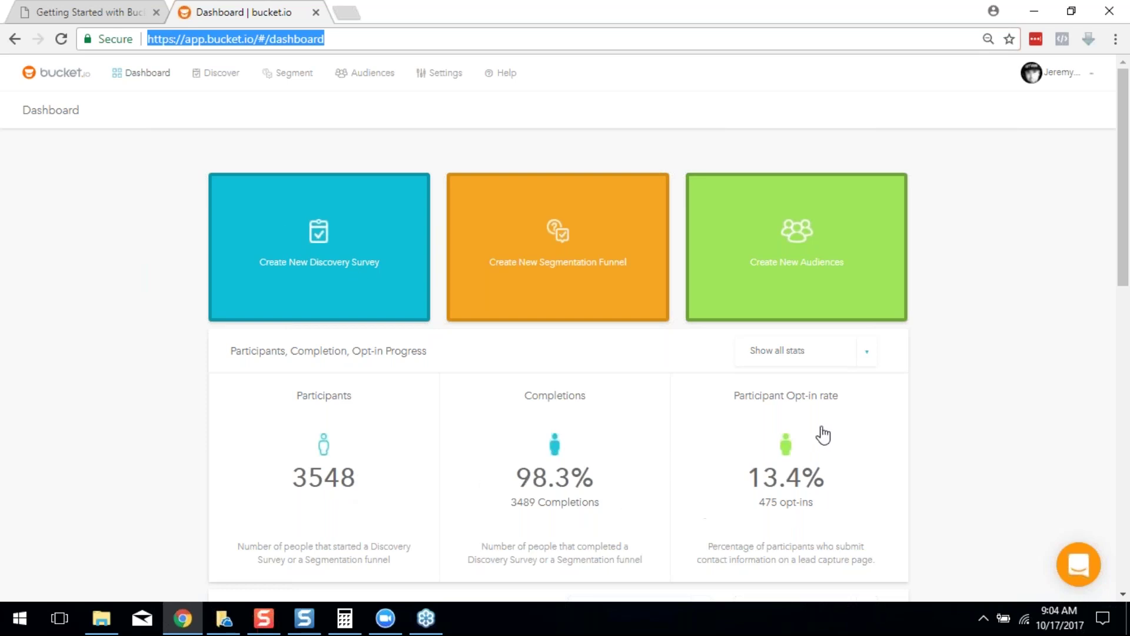
# Step: Examine the dashboard's participant, completion and opt-in statistics, the progress chart and the top audiences list
pyautogui.scroll(-1, 822, 444)
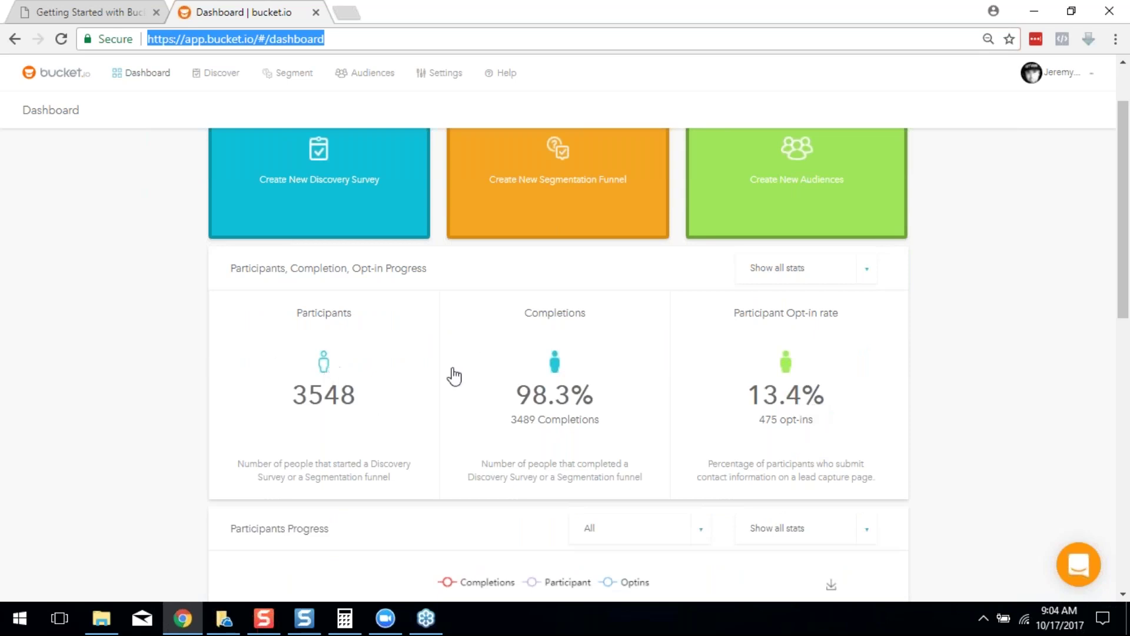
pyautogui.scroll(-2, 669, 309)
pyautogui.scroll(1, 670, 314)
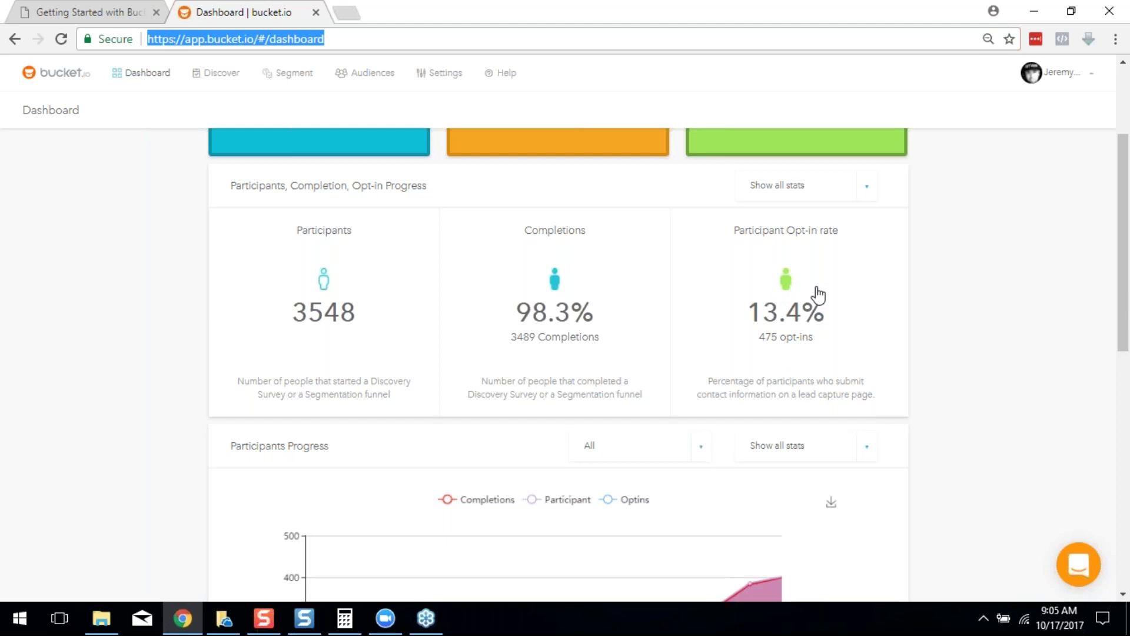
pyautogui.scroll(-3, 816, 299)
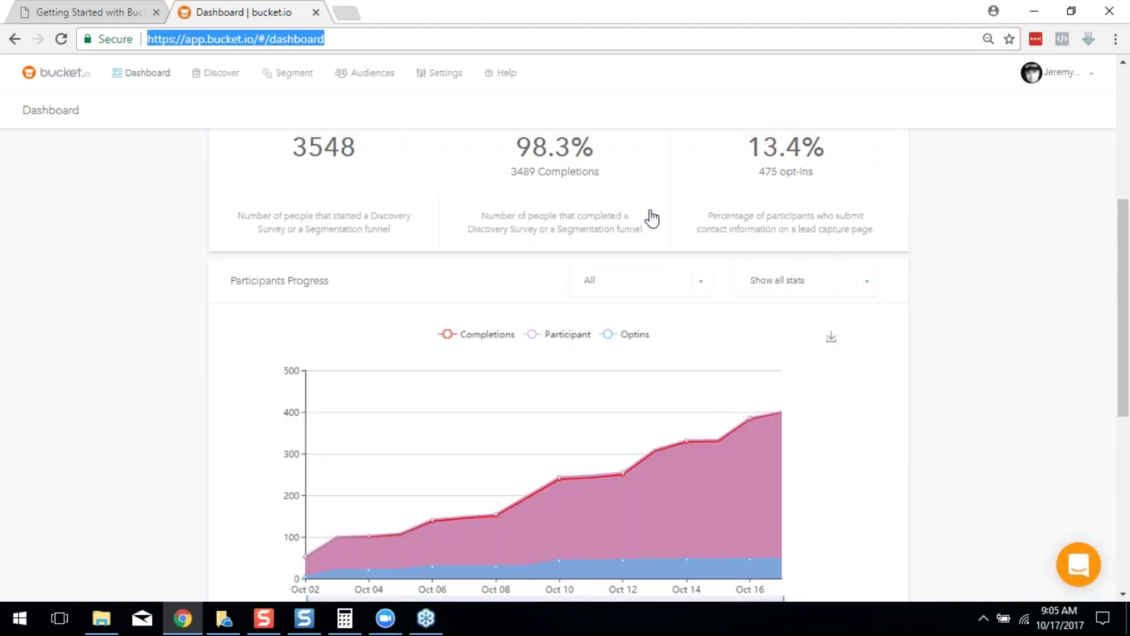
pyautogui.scroll(-2, 691, 361)
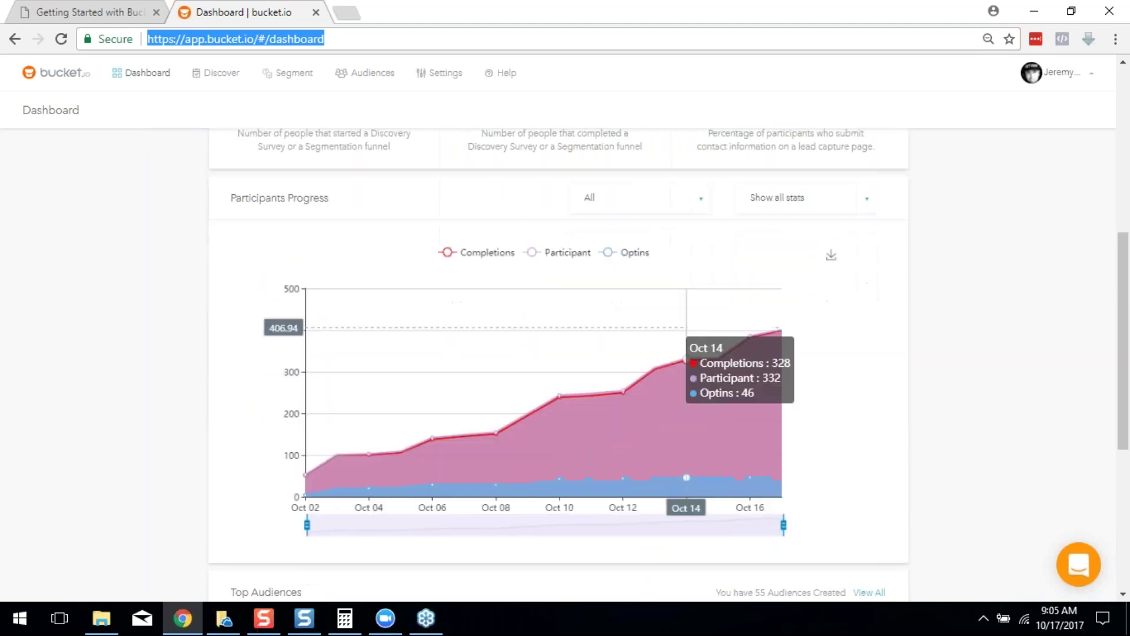
pyautogui.scroll(-2, 686, 360)
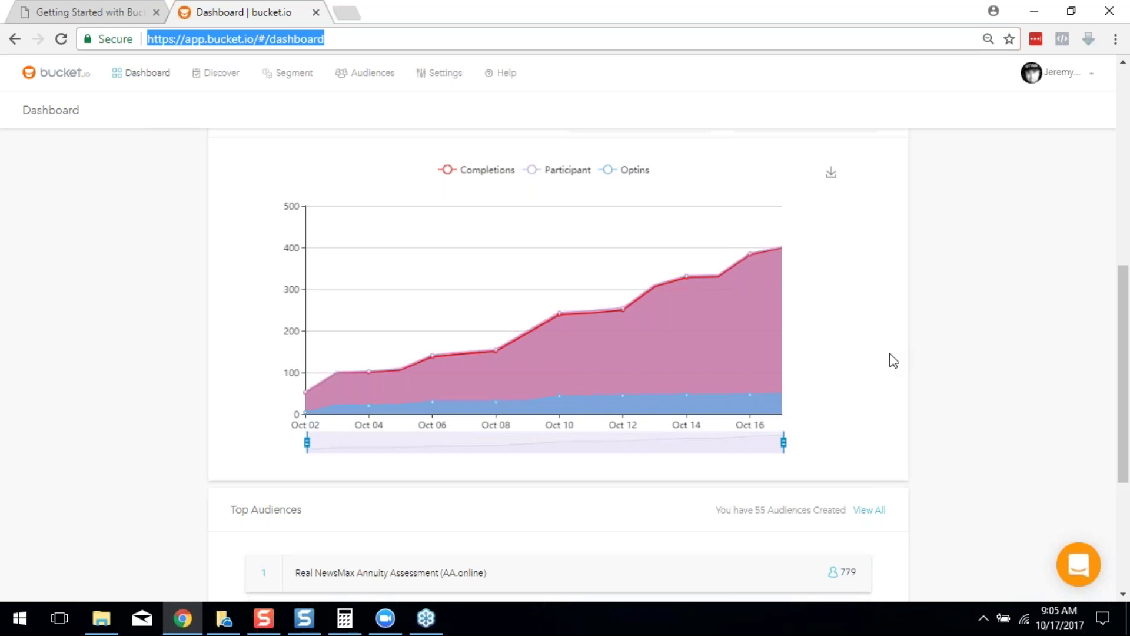
pyautogui.scroll(-5, 893, 382)
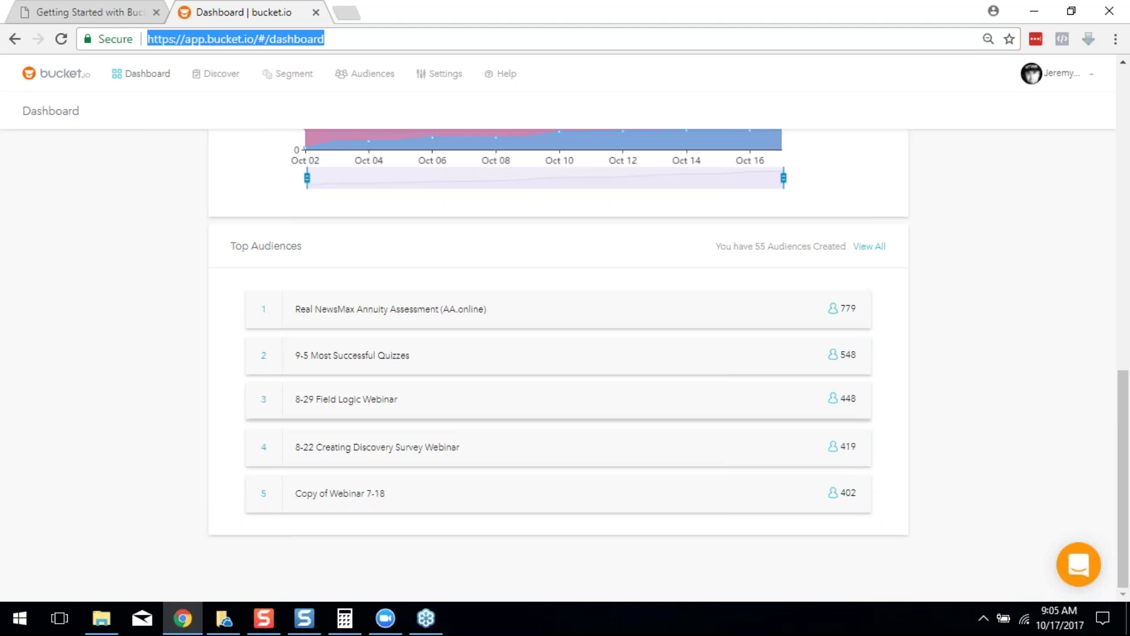
pyautogui.scroll(4, 598, 424)
pyautogui.scroll(4, 596, 420)
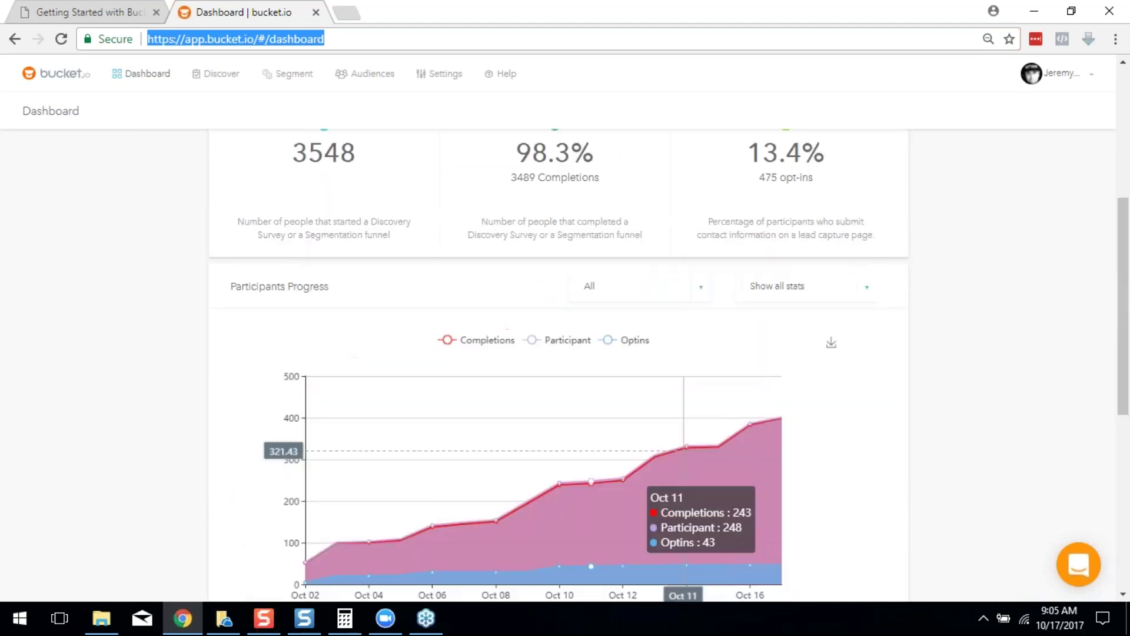
pyautogui.scroll(5, 604, 442)
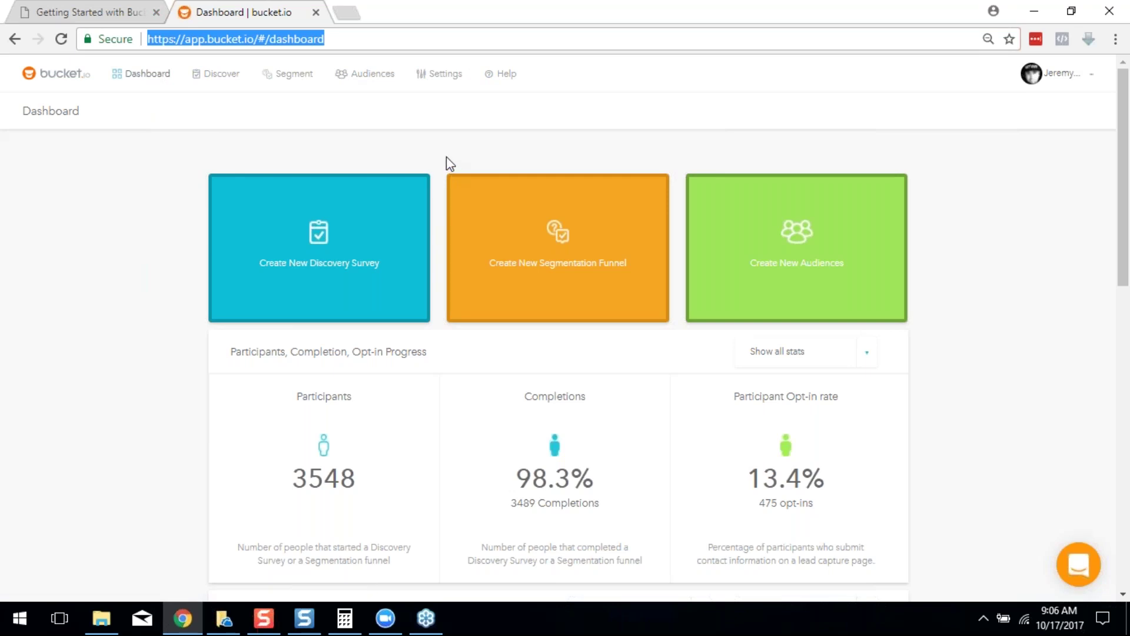
# Step: Open the Discover module and look through the existing discovery surveys
pyautogui.click(224, 78)
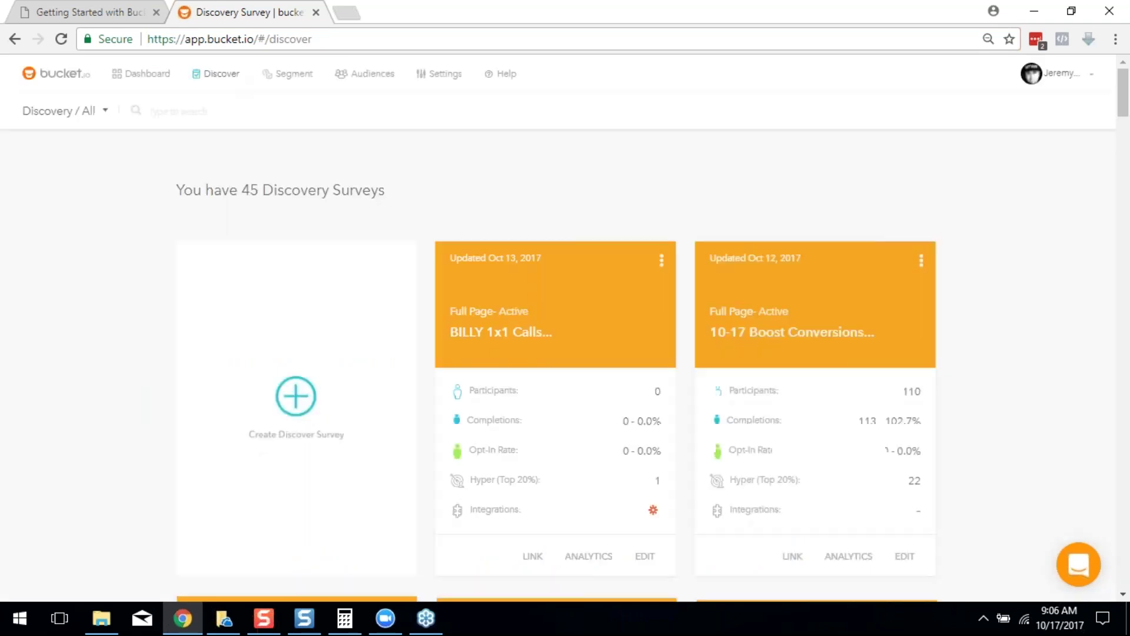
pyautogui.scroll(-10, 581, 351)
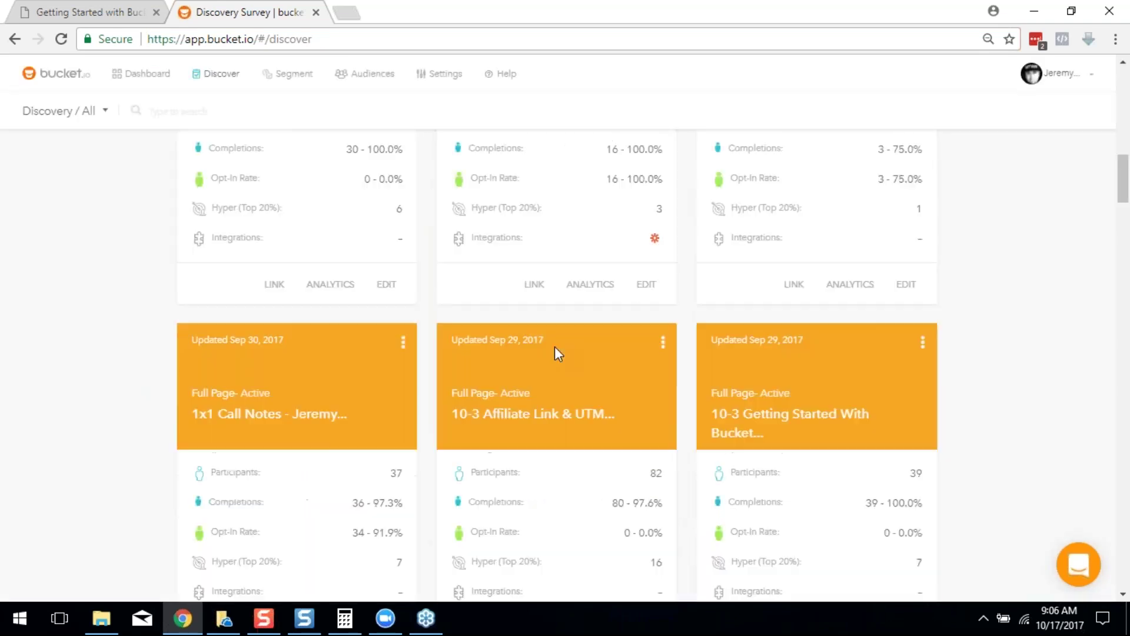
pyautogui.scroll(-10, 550, 347)
pyautogui.scroll(20, 536, 348)
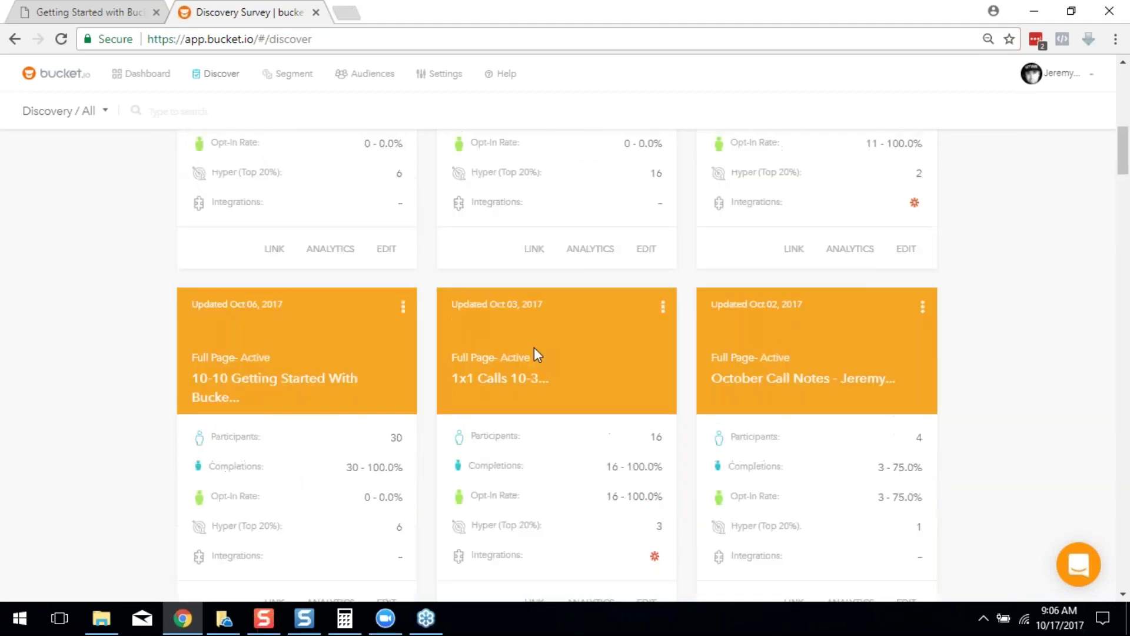
# Step: Open the Segment module and look through the existing segmentation funnels
pyautogui.click(291, 89)
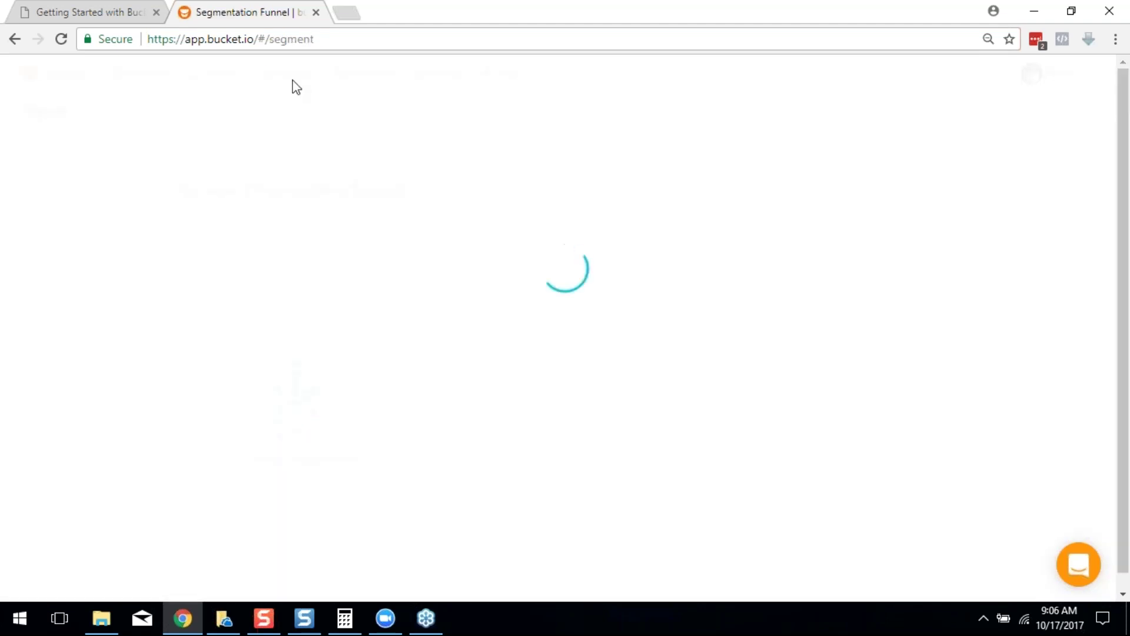
pyautogui.scroll(-20, 396, 212)
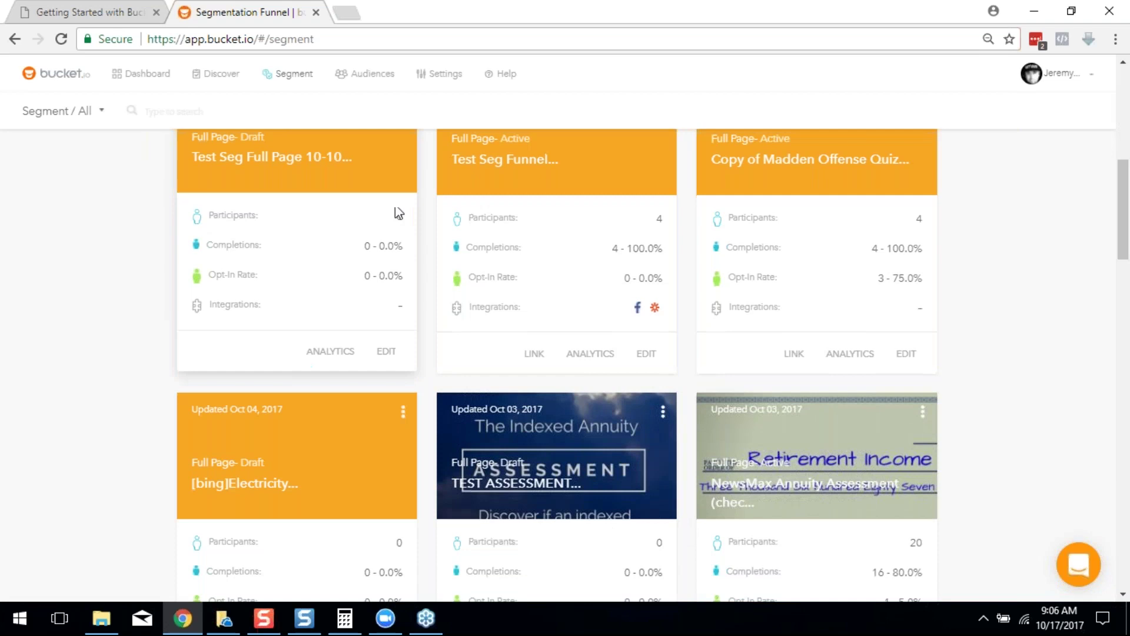
pyautogui.scroll(20, 387, 208)
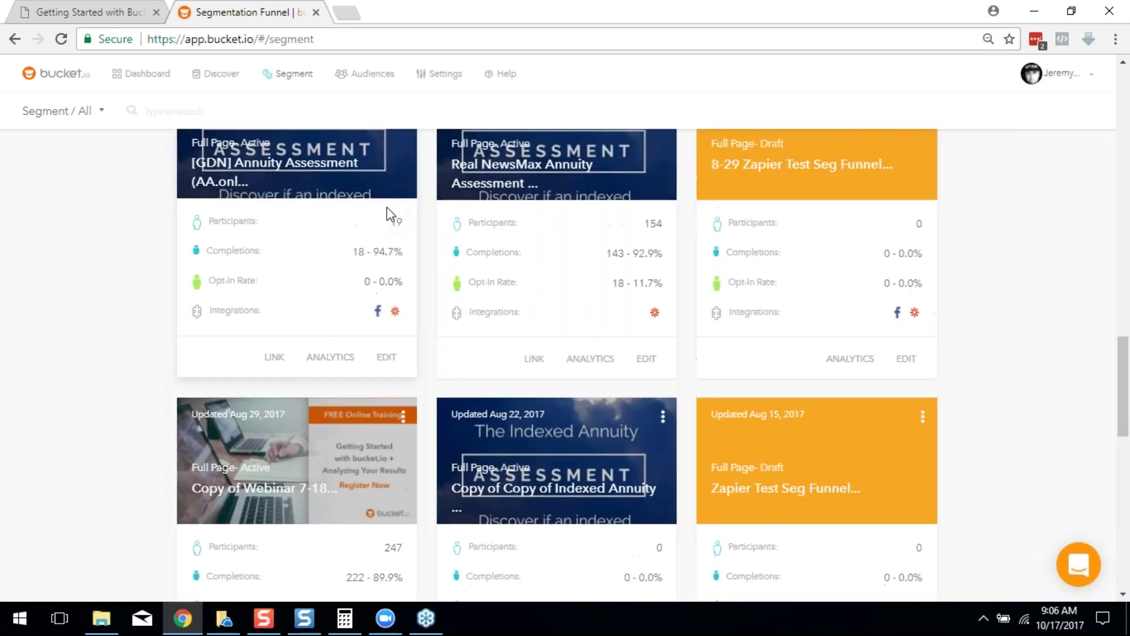
# Step: Return to the dashboard and reopen the overview of discovery surveys
pyautogui.click(144, 75)
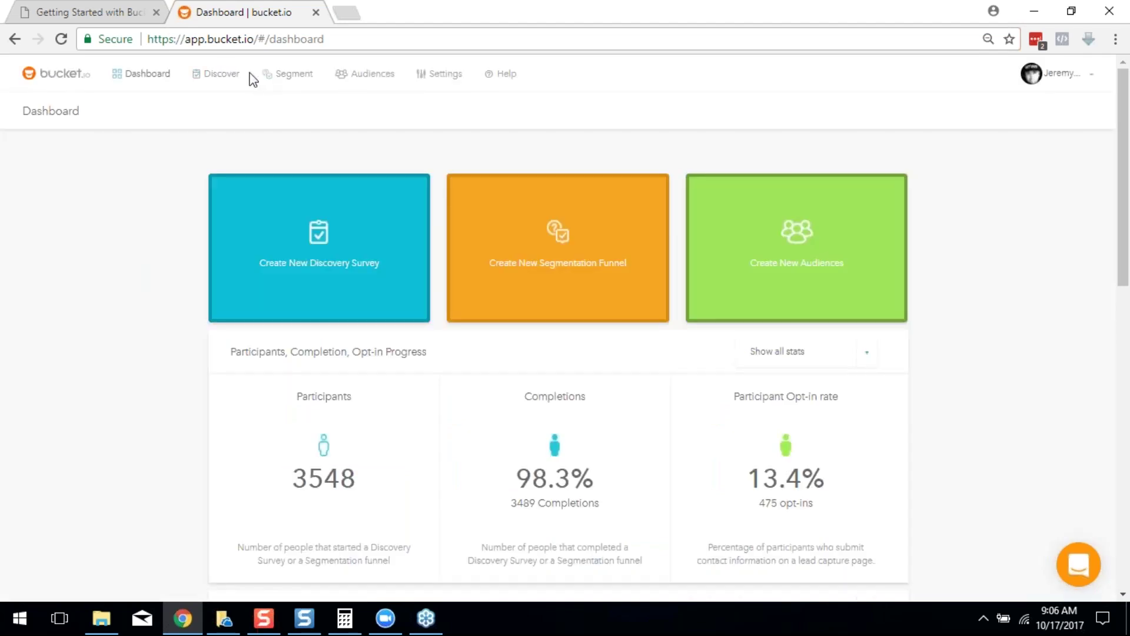
pyautogui.click(235, 81)
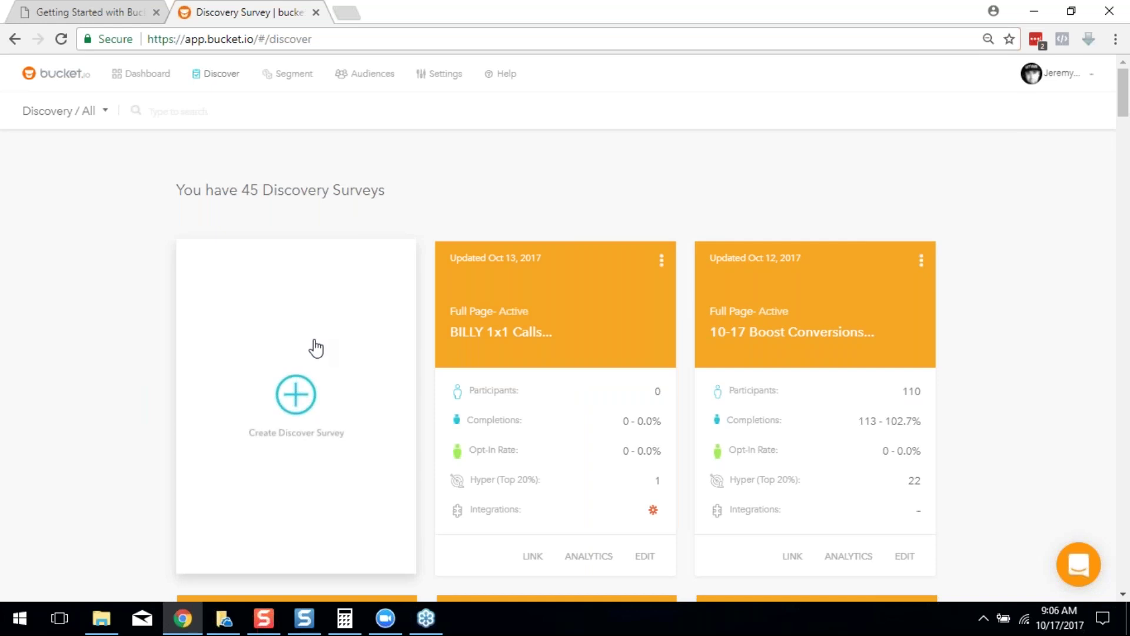
# Step: Open the account settings and view the custom domains configured for surveys and funnels
pyautogui.click(451, 83)
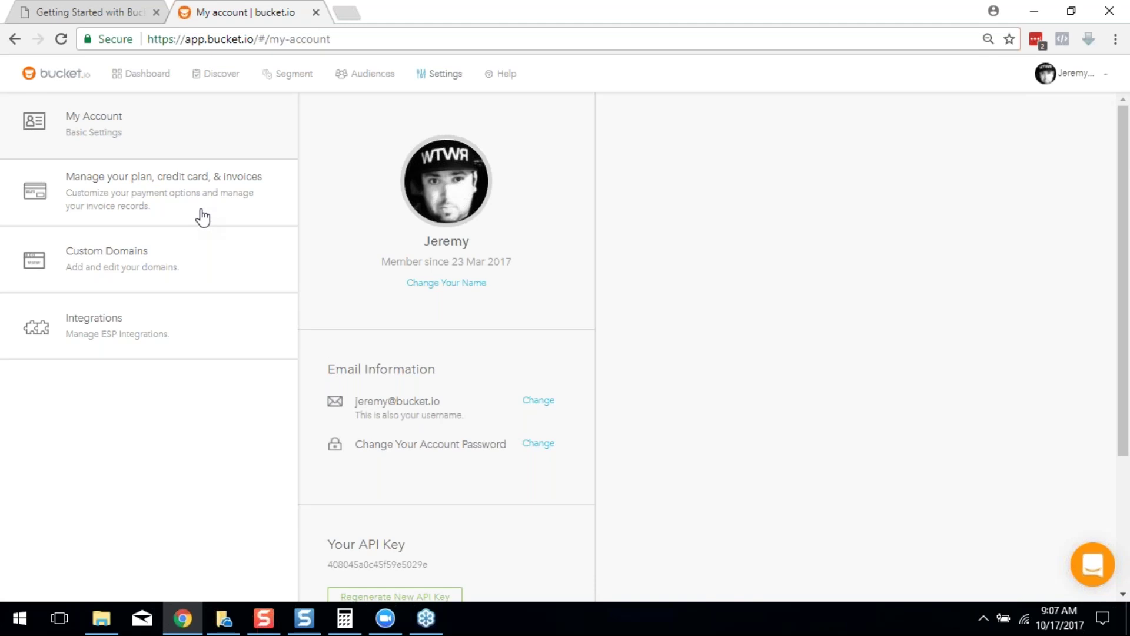
pyautogui.click(85, 275)
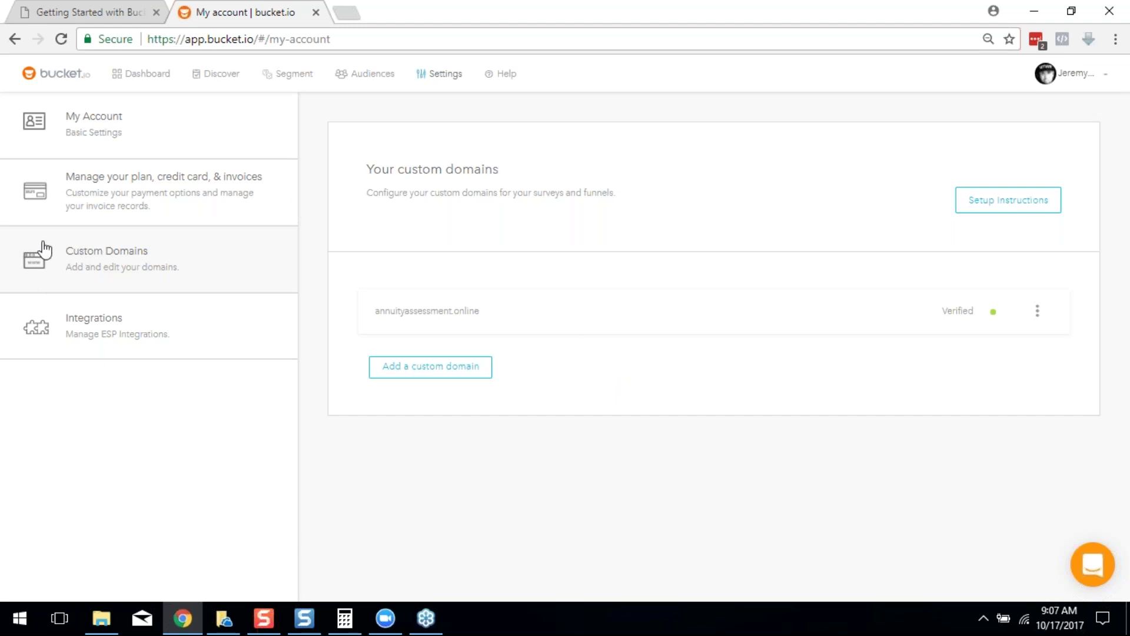
# Step: Open the integrations settings and add InfusionSoft to the list of email service providers
pyautogui.click(133, 316)
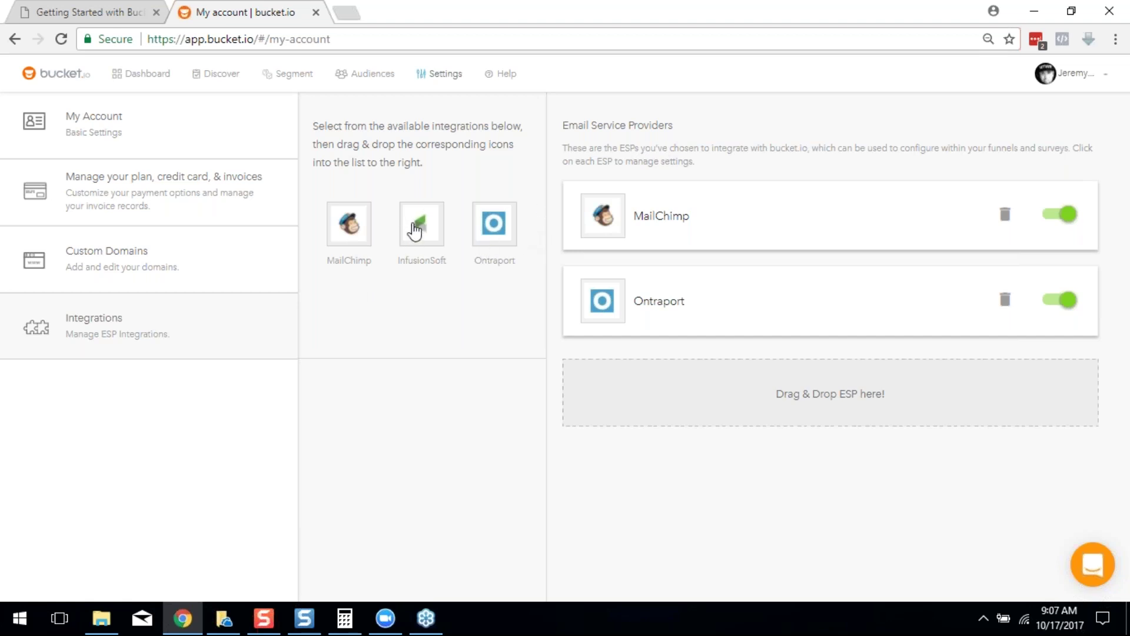
pyautogui.moveTo(418, 225); pyautogui.dragTo(663, 396)
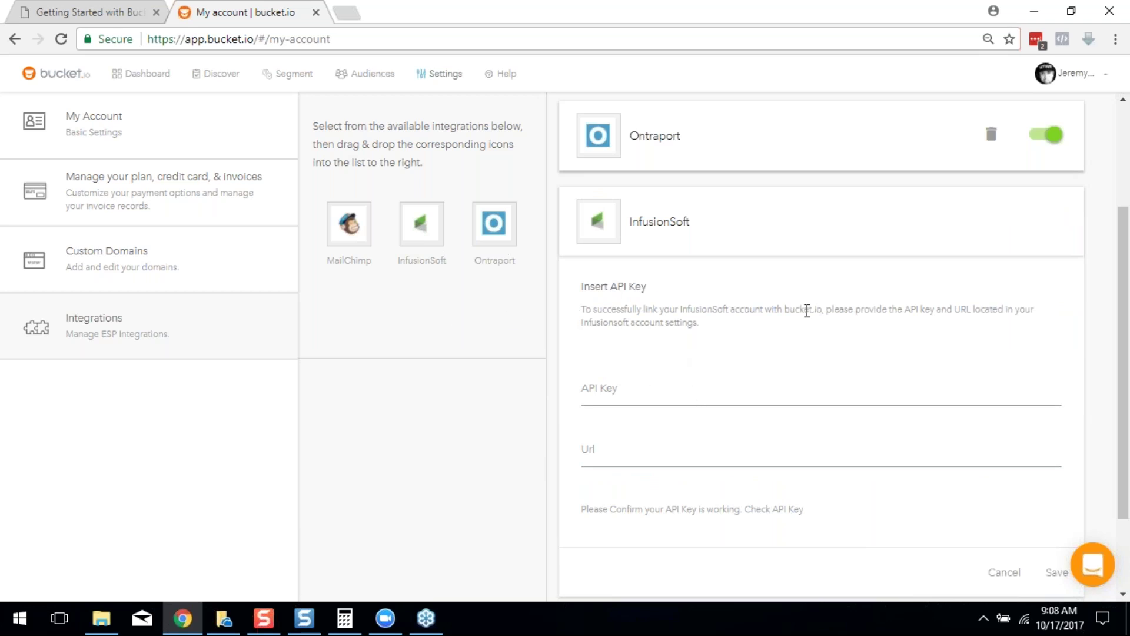
pyautogui.scroll(2, 719, 330)
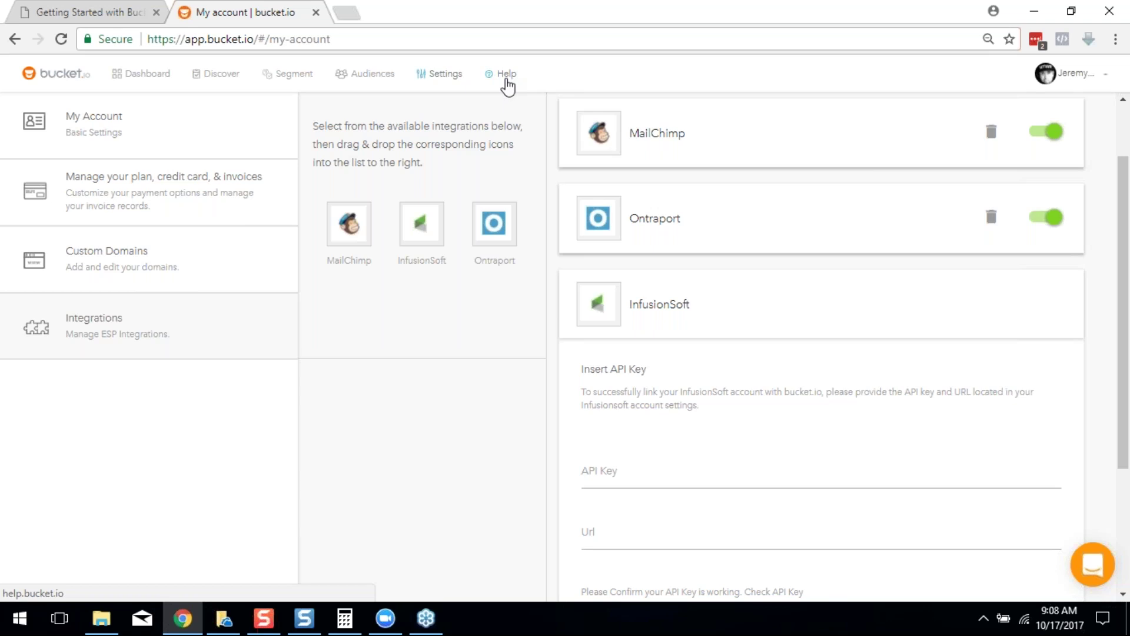
# Step: Open the bucket.io help desk, look through its article collections and search field, and close it
pyautogui.click(505, 77)
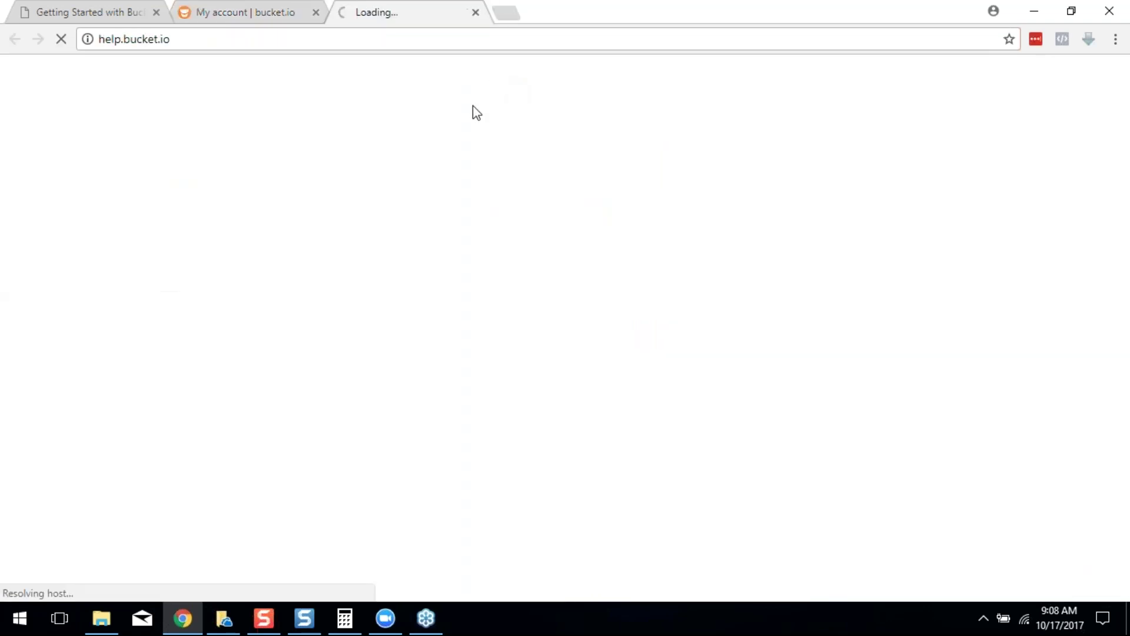
pyautogui.scroll(-1, 560, 194)
pyautogui.scroll(-3, 638, 288)
pyautogui.scroll(-5, 542, 250)
pyautogui.scroll(-4, 537, 260)
pyautogui.scroll(14, 535, 263)
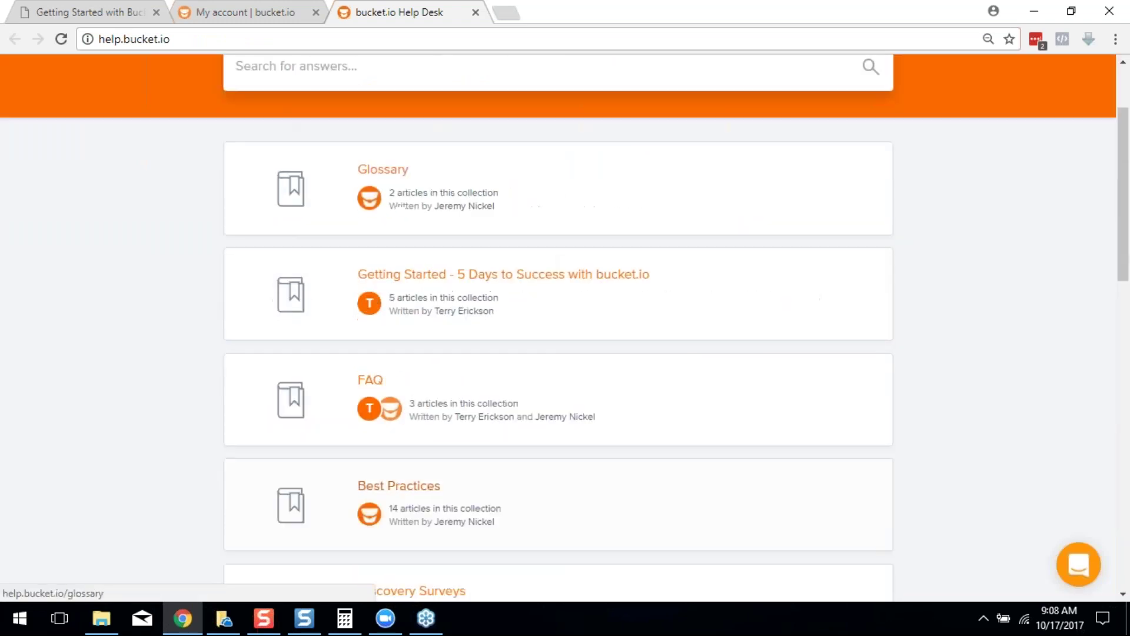
pyautogui.scroll(-7, 489, 235)
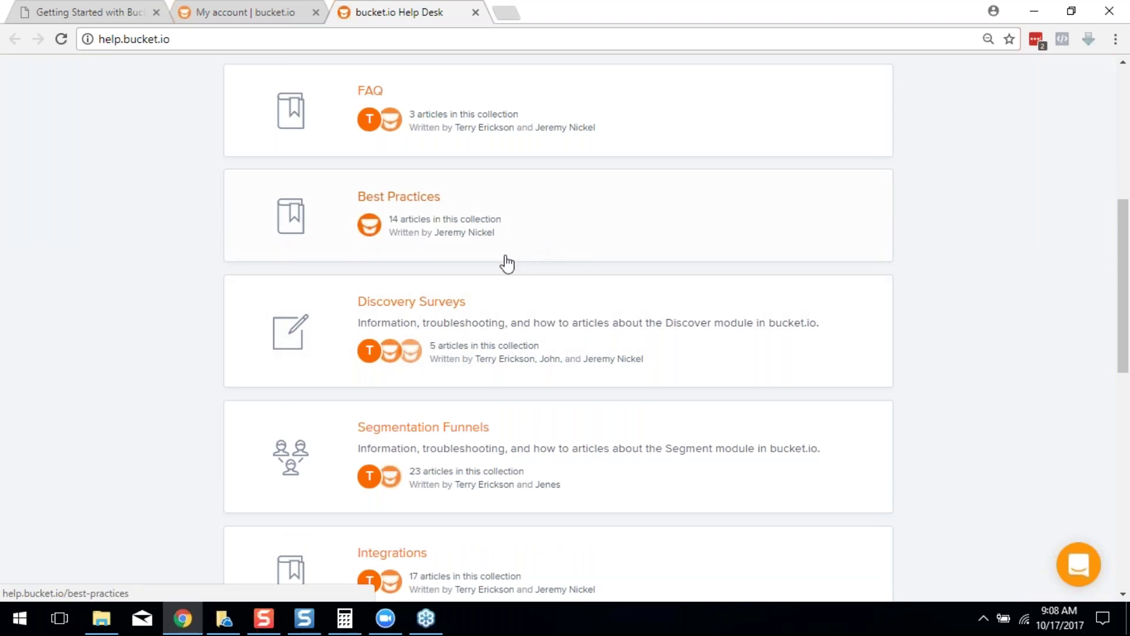
pyautogui.scroll(7, 504, 266)
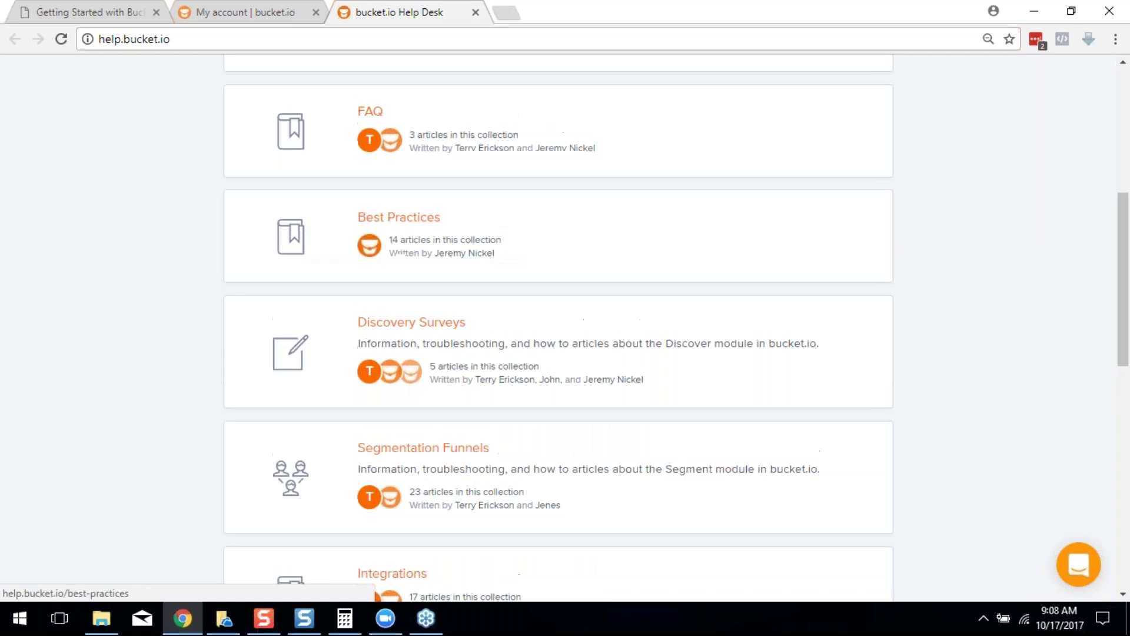
pyautogui.click(498, 190)
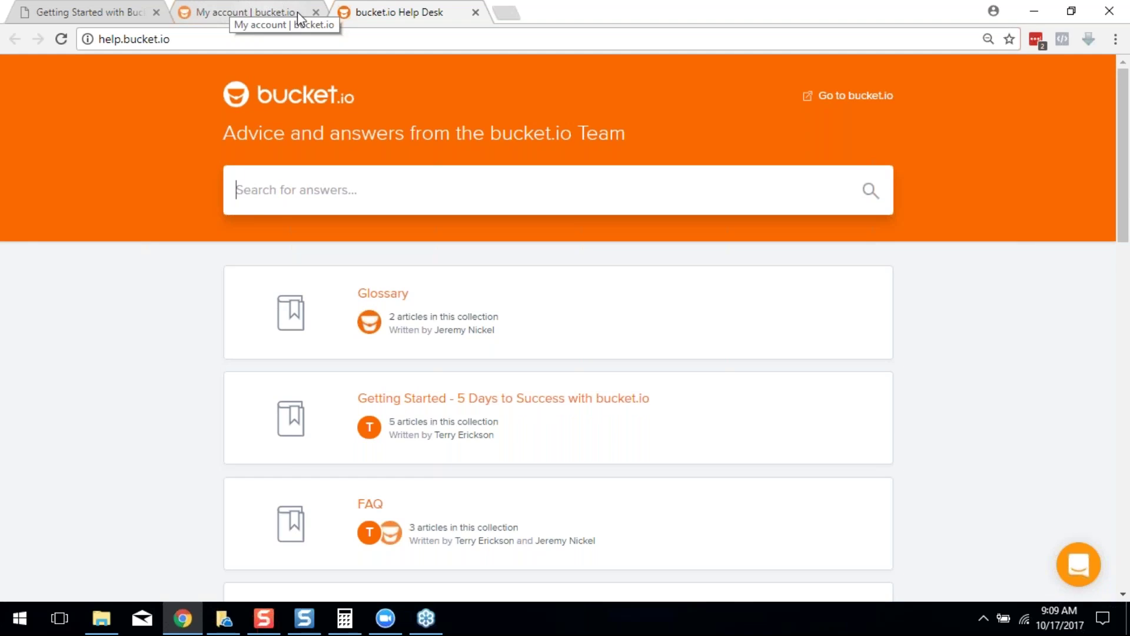
pyautogui.click(475, 12)
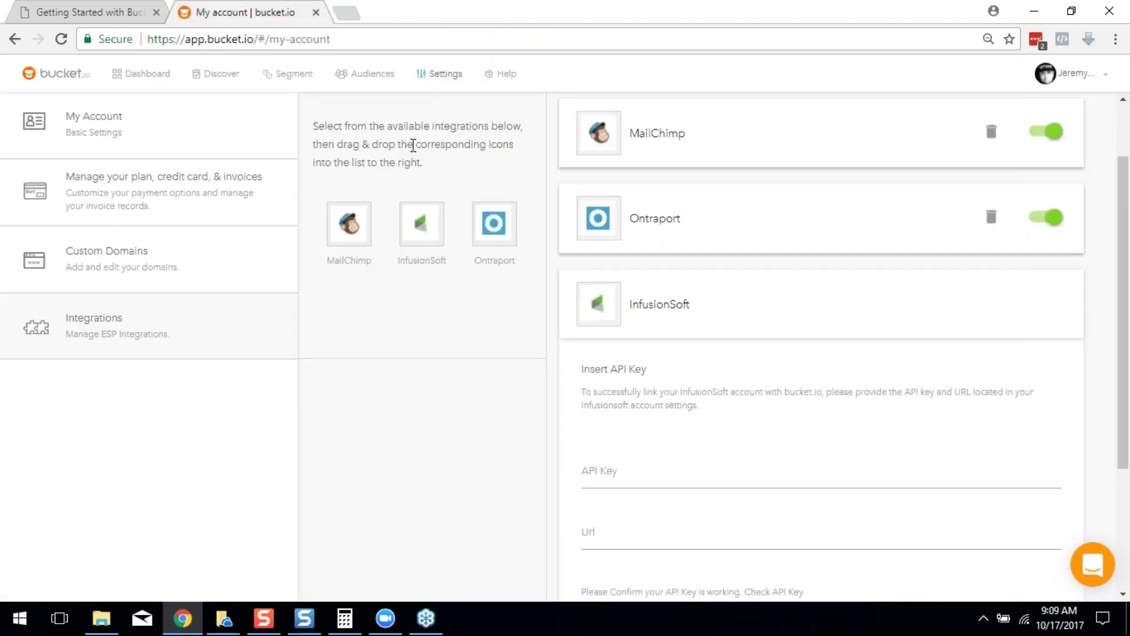
# Step: Go back through the dashboard to the Discover module and review the discovery survey cards
pyautogui.click(150, 75)
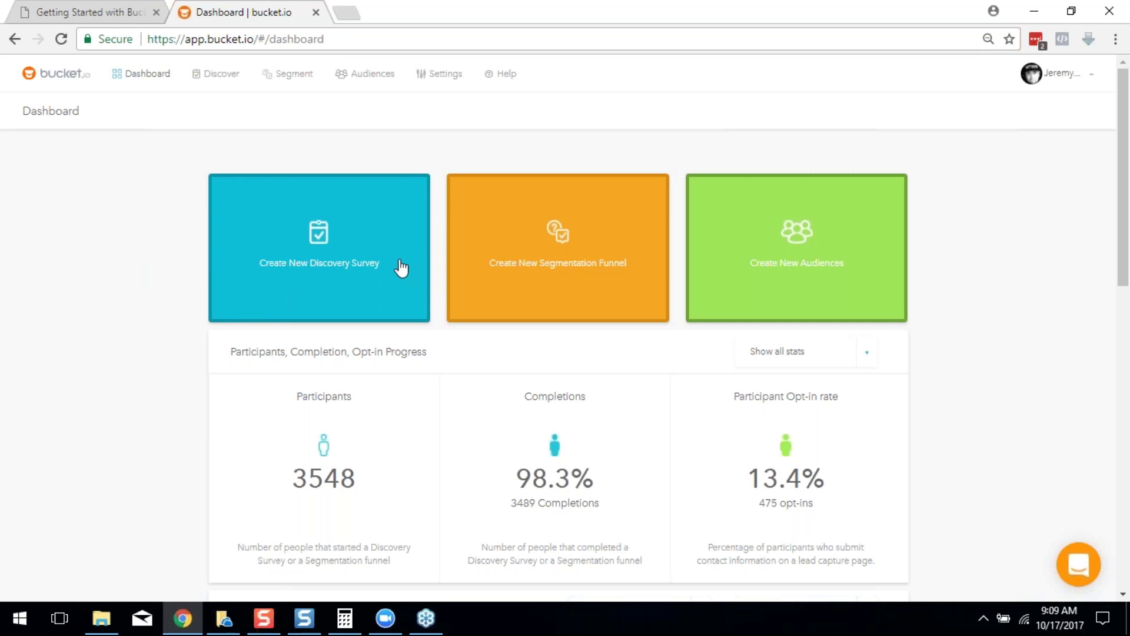
pyautogui.click(218, 74)
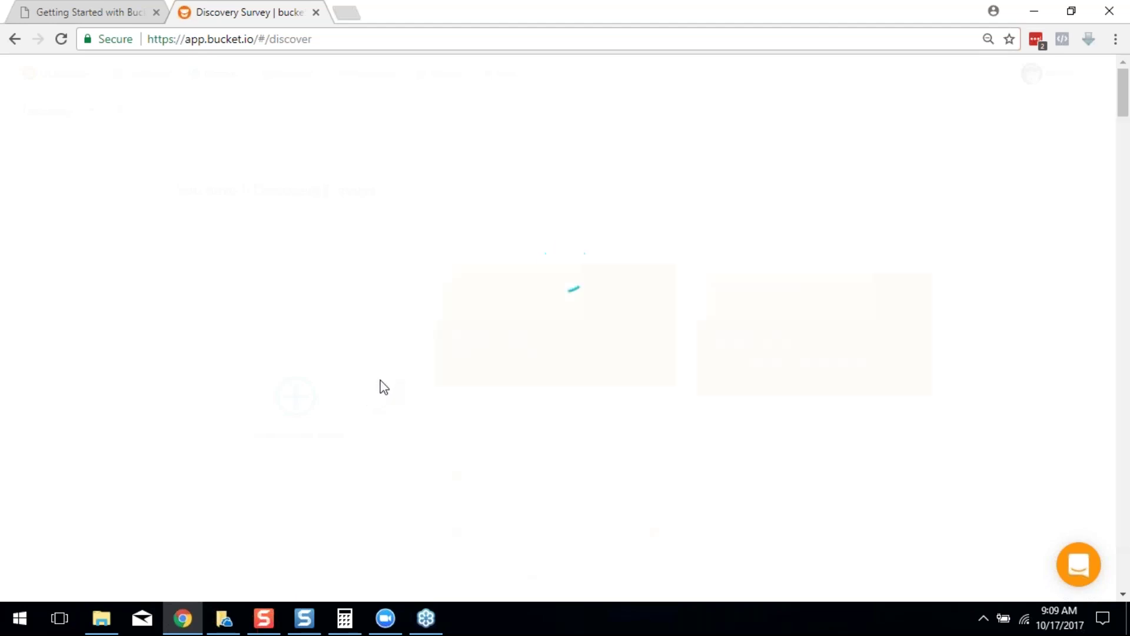
pyautogui.scroll(-8, 532, 285)
pyautogui.scroll(8, 532, 285)
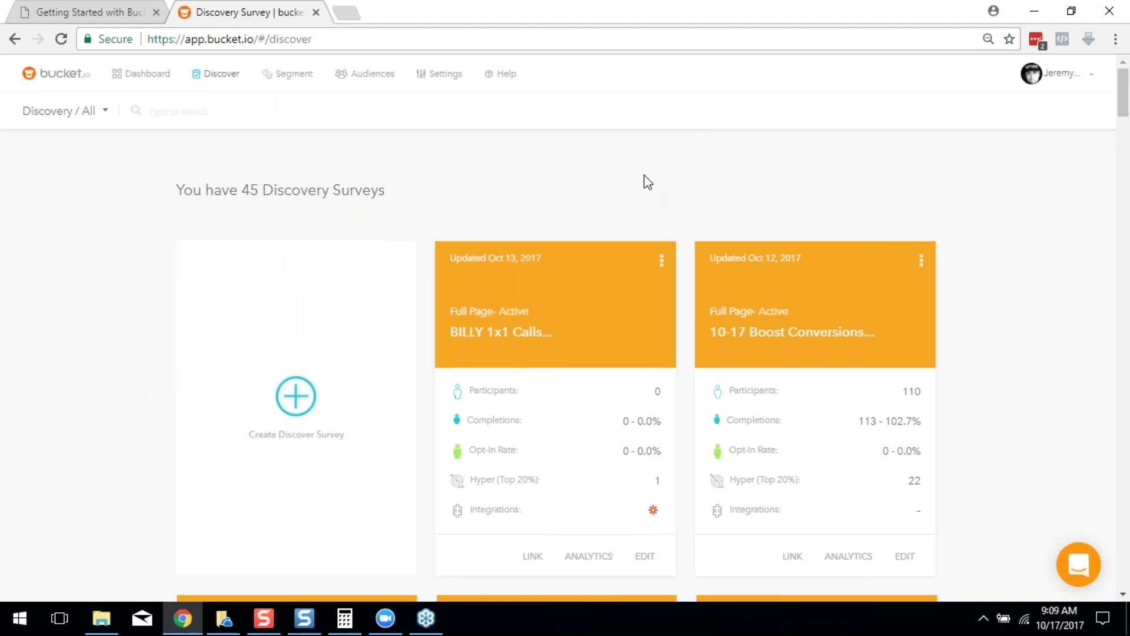
pyautogui.scroll(-3, 411, 209)
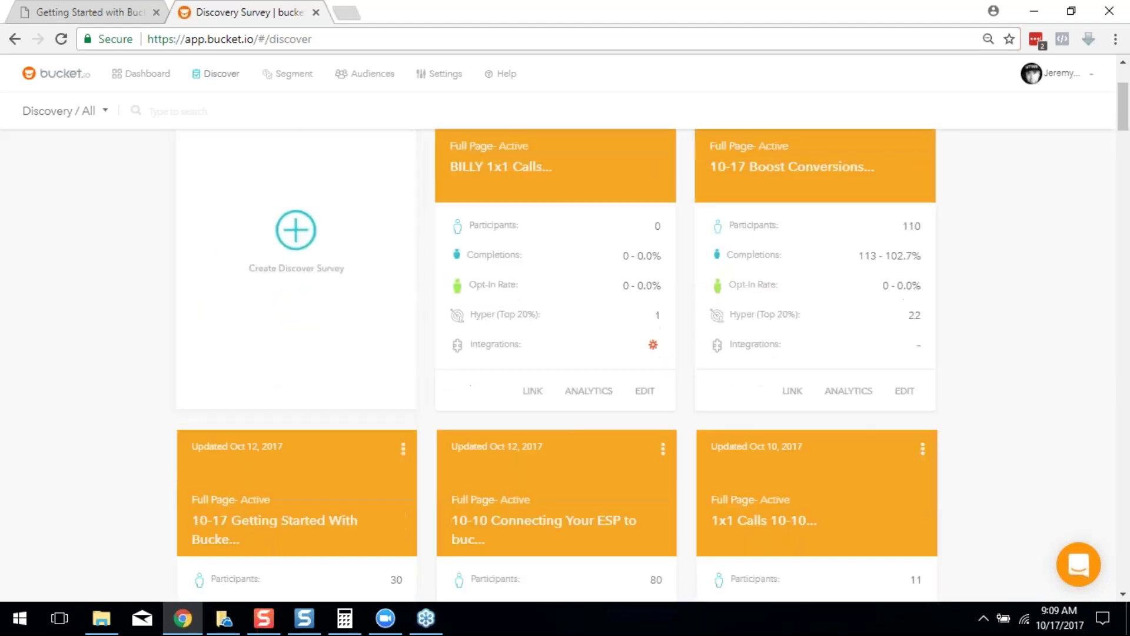
pyautogui.click(300, 239)
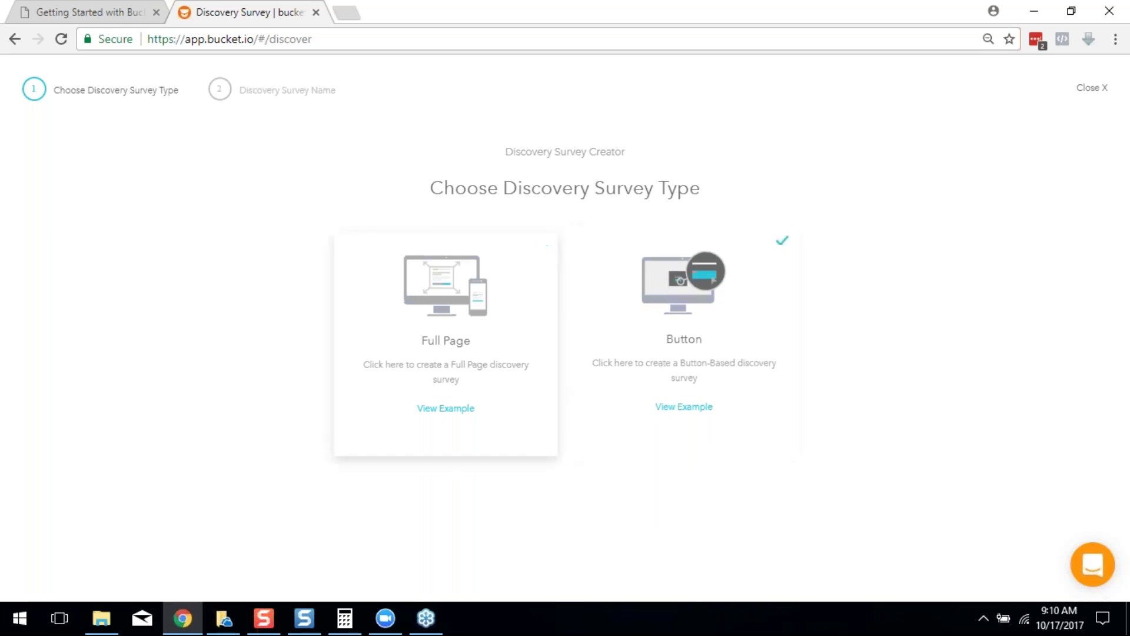
pyautogui.click(434, 288)
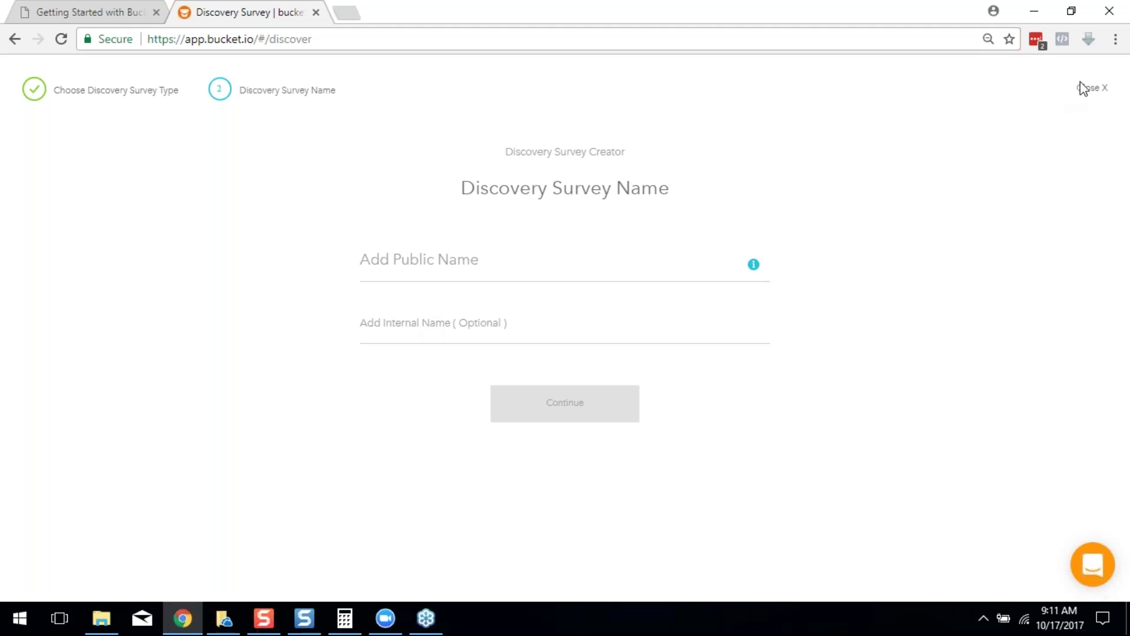
pyautogui.click(1083, 99)
# Step: Browse the full list of discovery survey cards, examining their participant, completion, opt-in and integration figures
pyautogui.scroll(3, 787, 377)
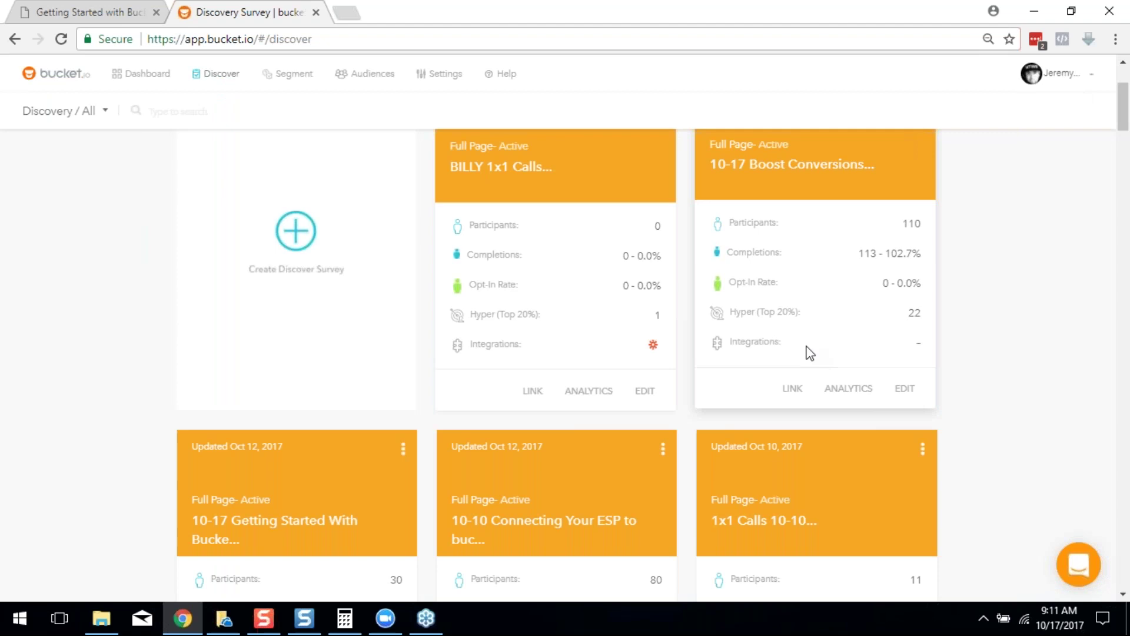
pyautogui.scroll(-6, 787, 379)
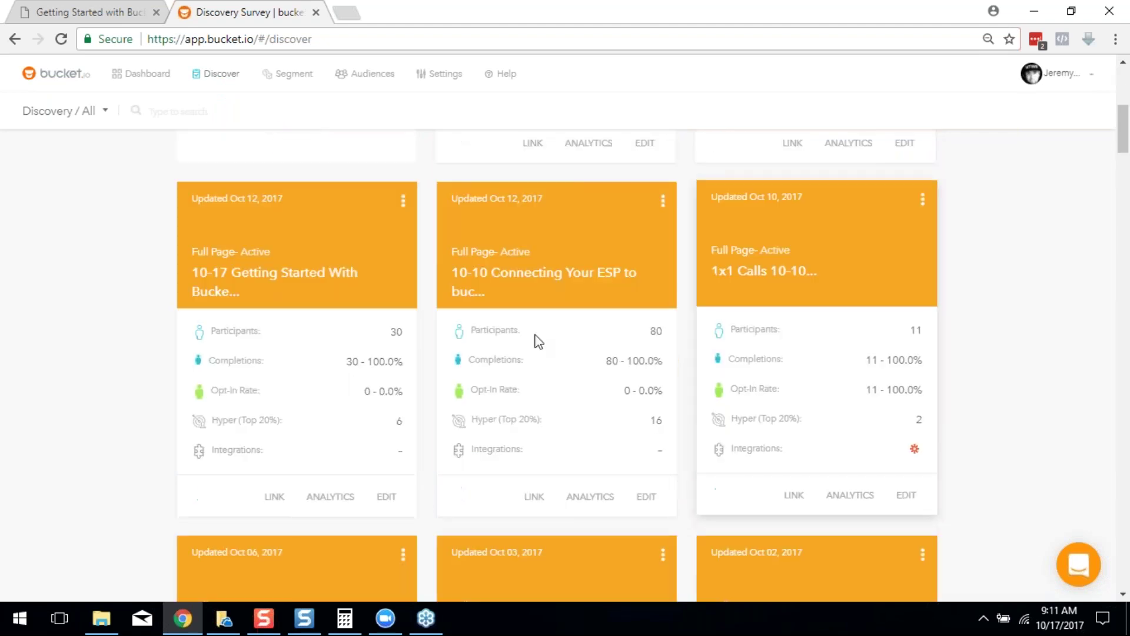
pyautogui.scroll(-6, 646, 315)
pyautogui.scroll(12, 352, 209)
pyautogui.scroll(-20, 465, 232)
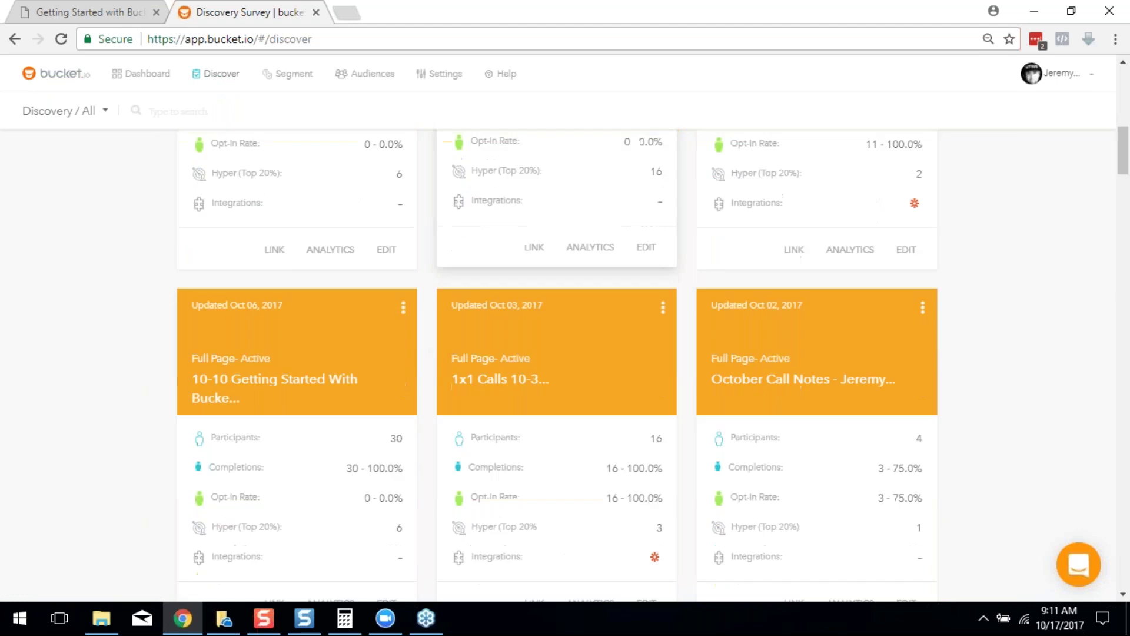
pyautogui.scroll(-5, 494, 255)
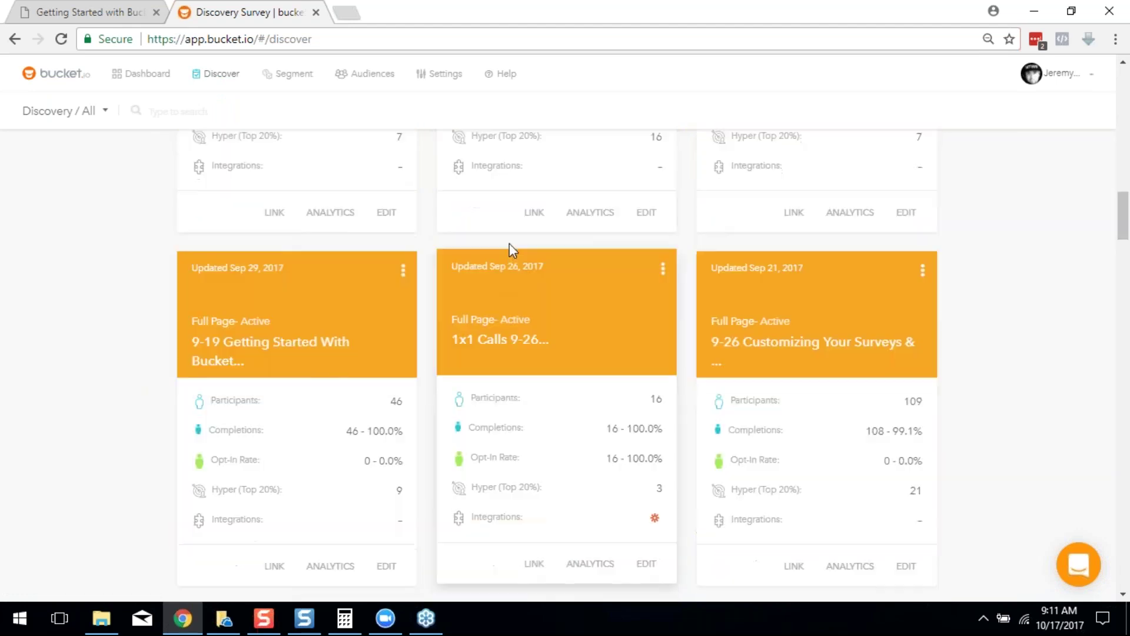
pyautogui.scroll(-3, 530, 342)
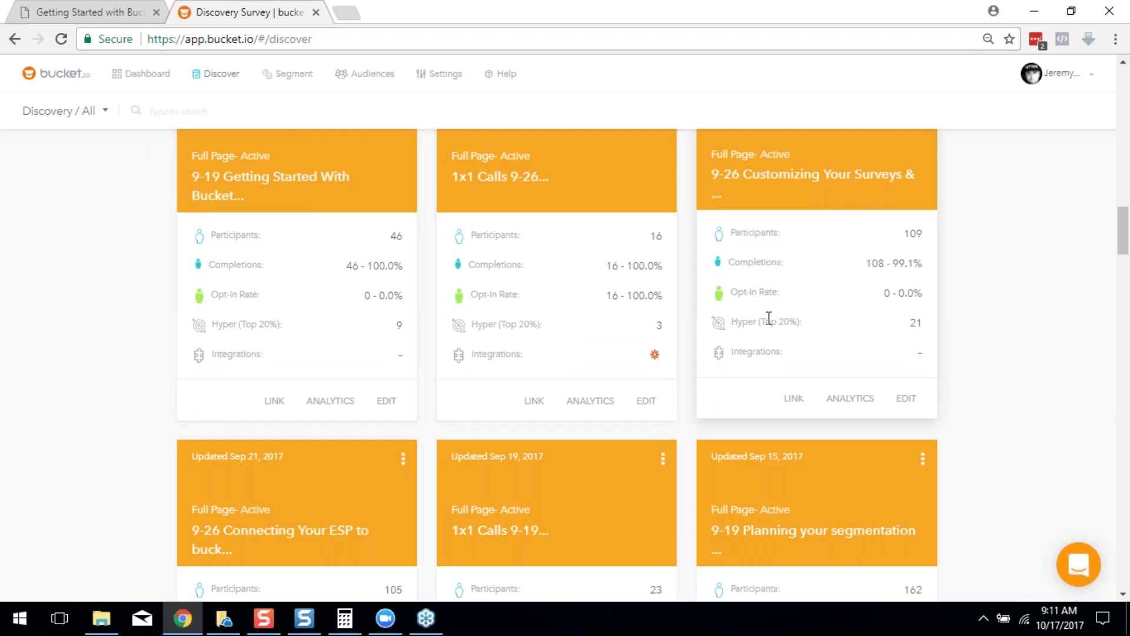
pyautogui.scroll(-1, 715, 302)
pyautogui.scroll(-10, 713, 312)
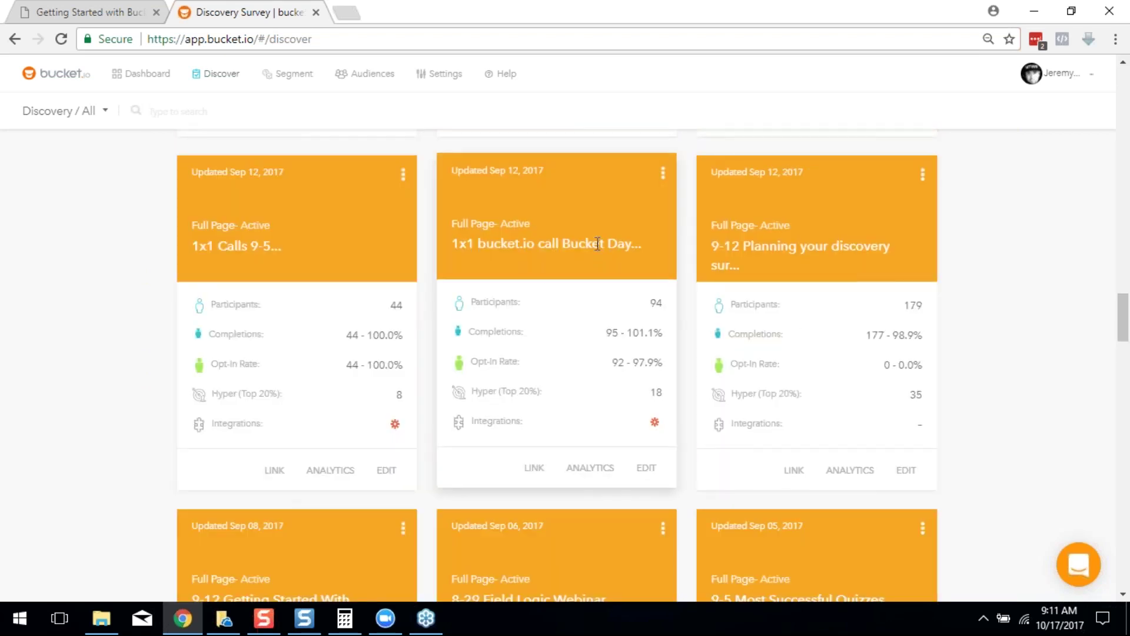
pyautogui.scroll(-2, 588, 248)
pyautogui.scroll(-10, 783, 230)
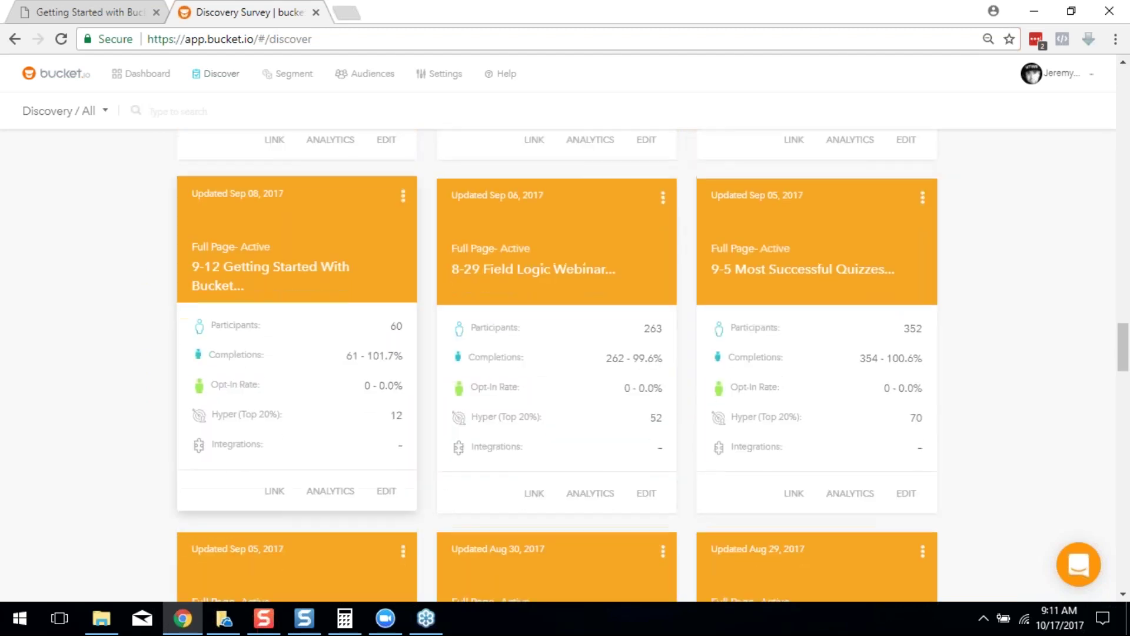
pyautogui.scroll(-2, 848, 347)
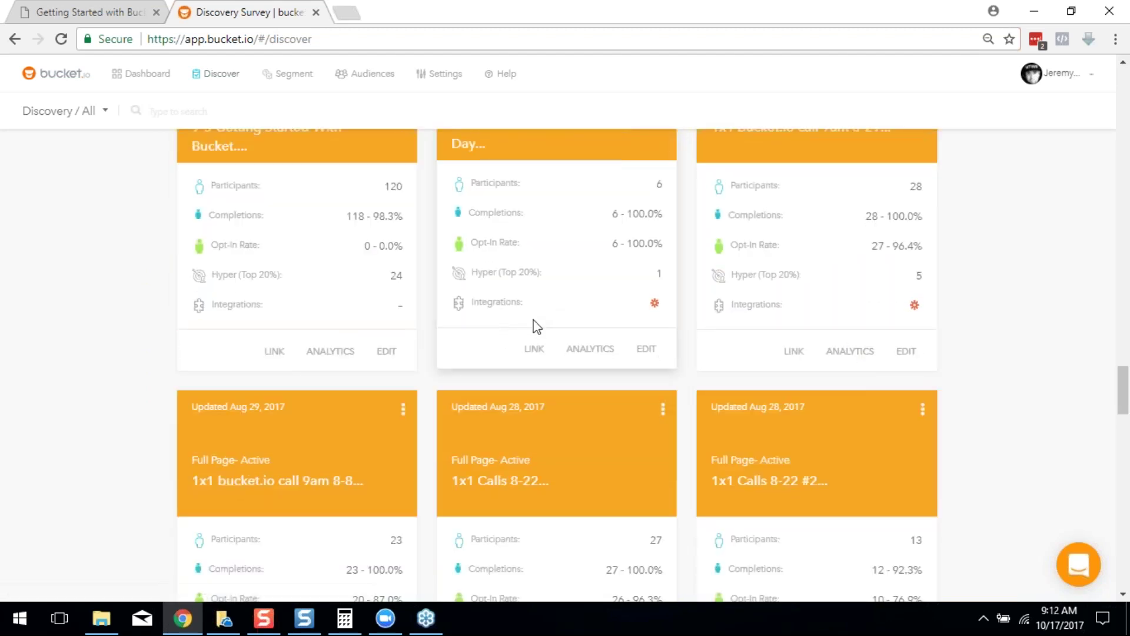
pyautogui.scroll(-12, 543, 332)
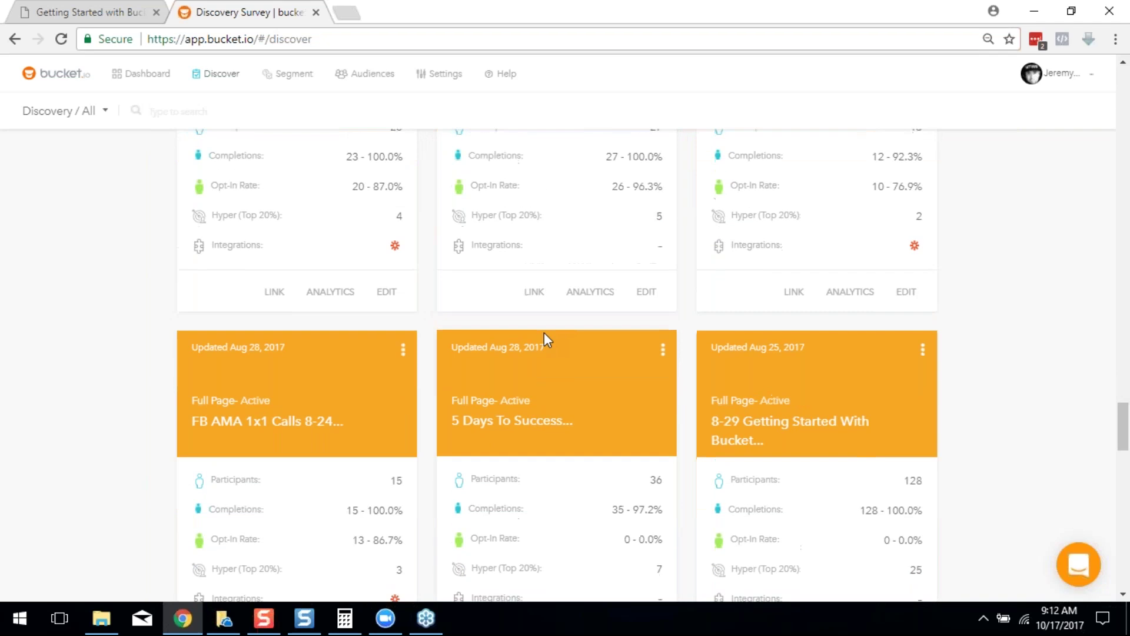
pyautogui.scroll(-4, 718, 277)
pyautogui.scroll(-7, 724, 289)
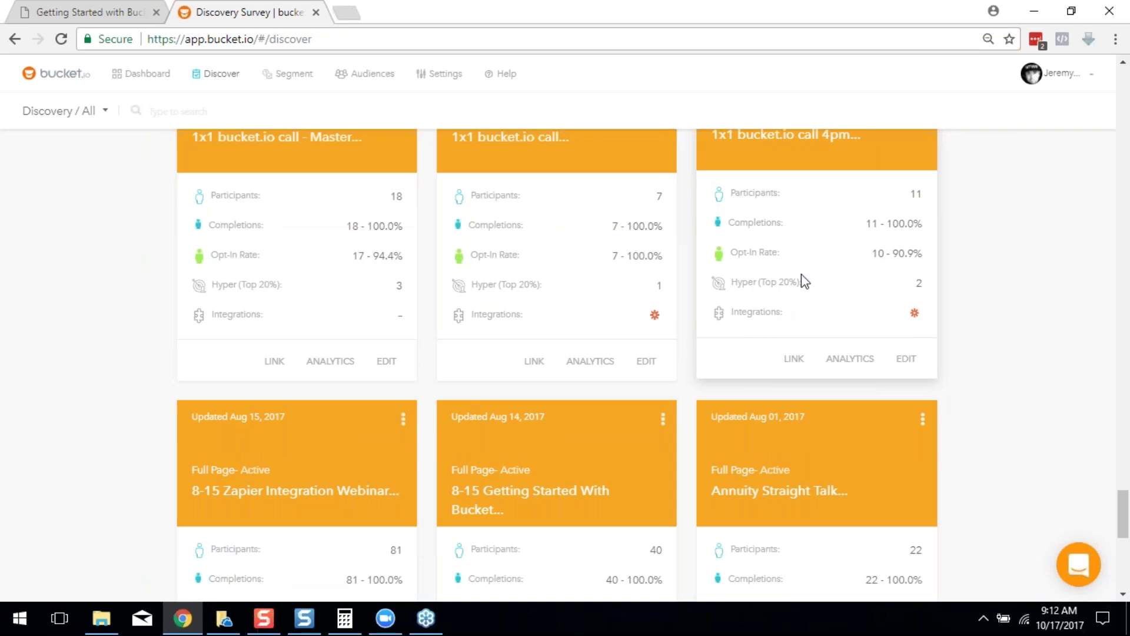
pyautogui.scroll(16, 840, 283)
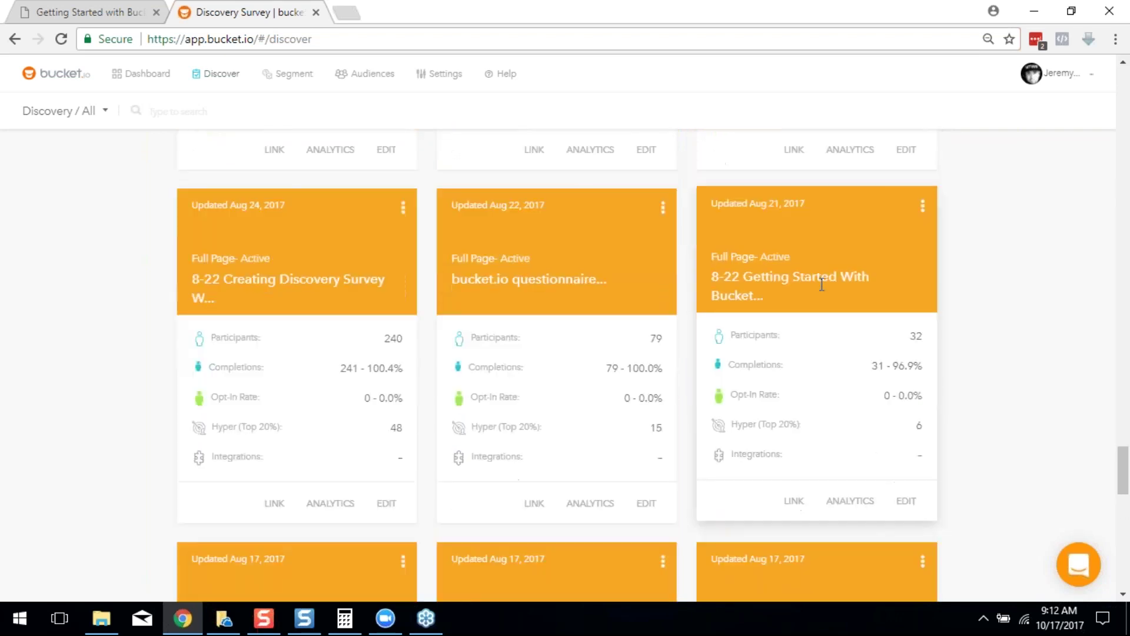
pyautogui.scroll(15, 795, 334)
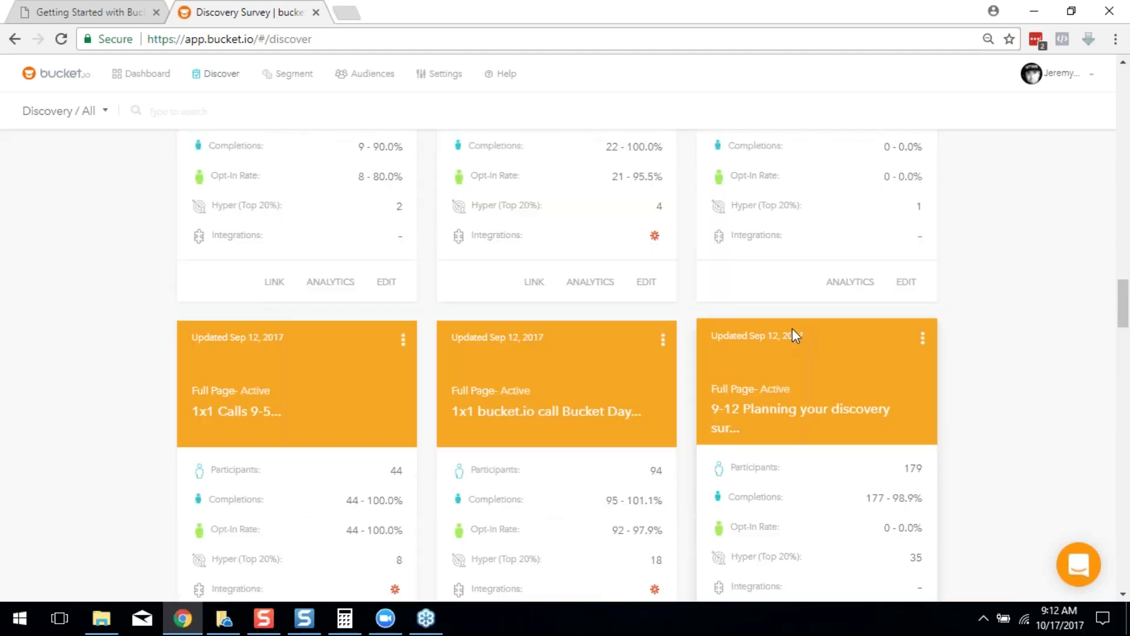
pyautogui.scroll(12, 794, 330)
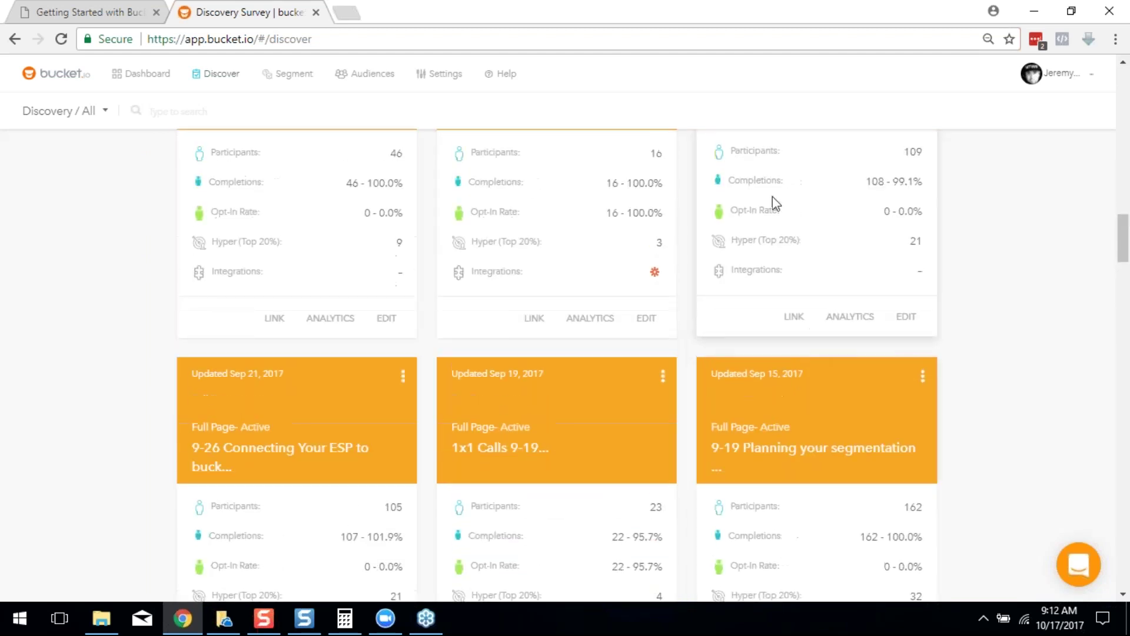
pyautogui.scroll(8, 776, 203)
pyautogui.scroll(10, 843, 319)
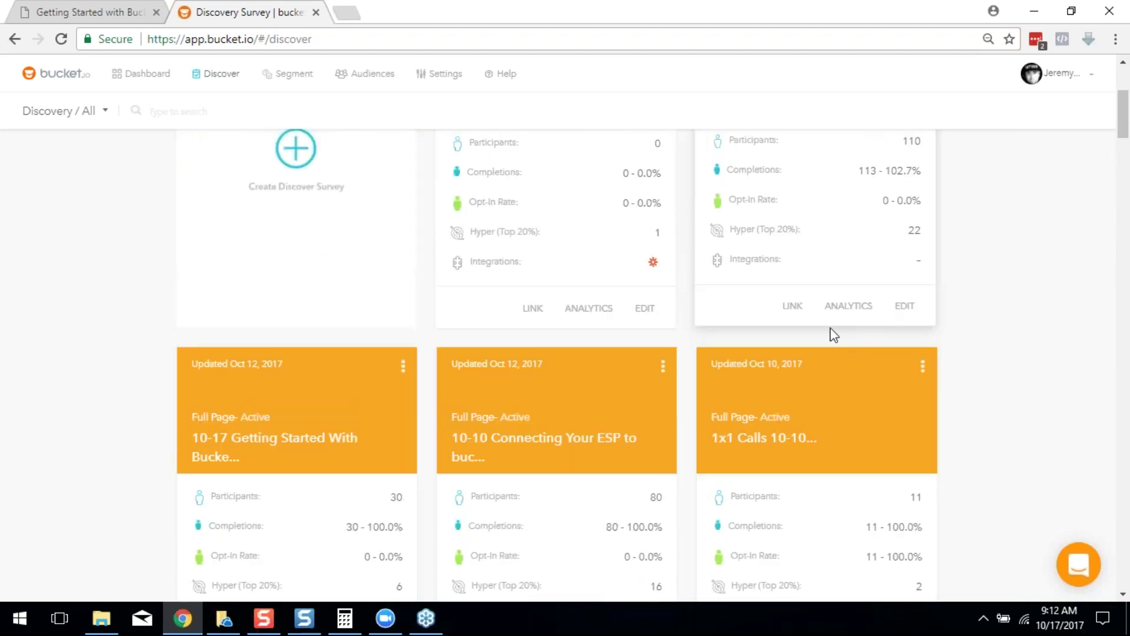
pyautogui.scroll(4, 797, 338)
# Step: Clone the "1x1 Calls 10-10" discovery survey from its card in the Discover list
pyautogui.scroll(-6, 652, 288)
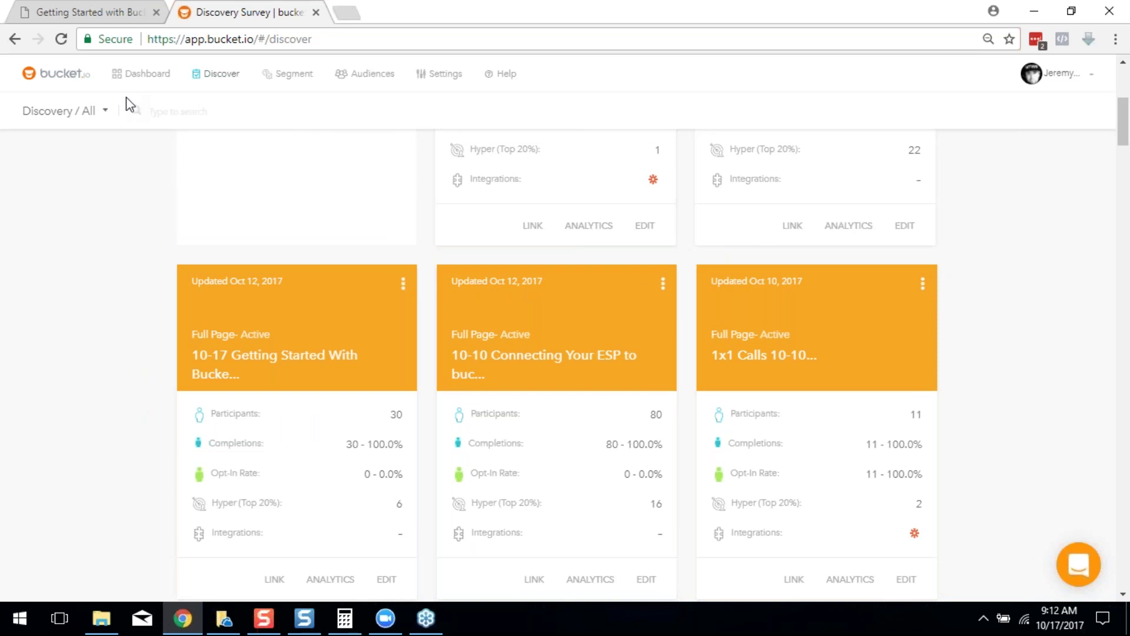
pyautogui.scroll(-2, 492, 171)
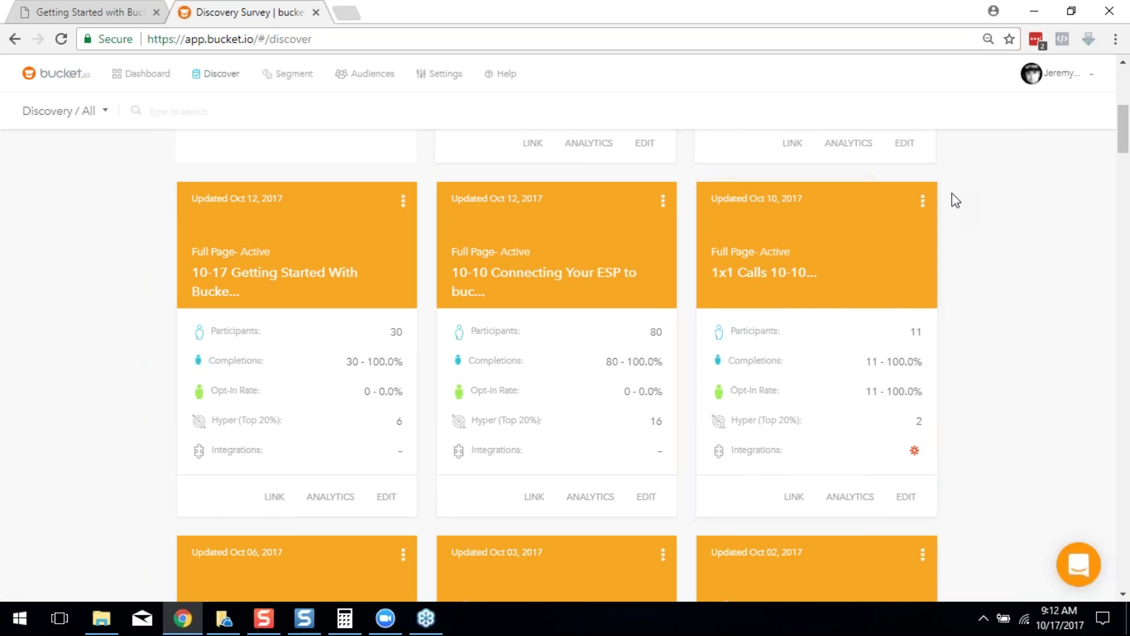
pyautogui.click(923, 201)
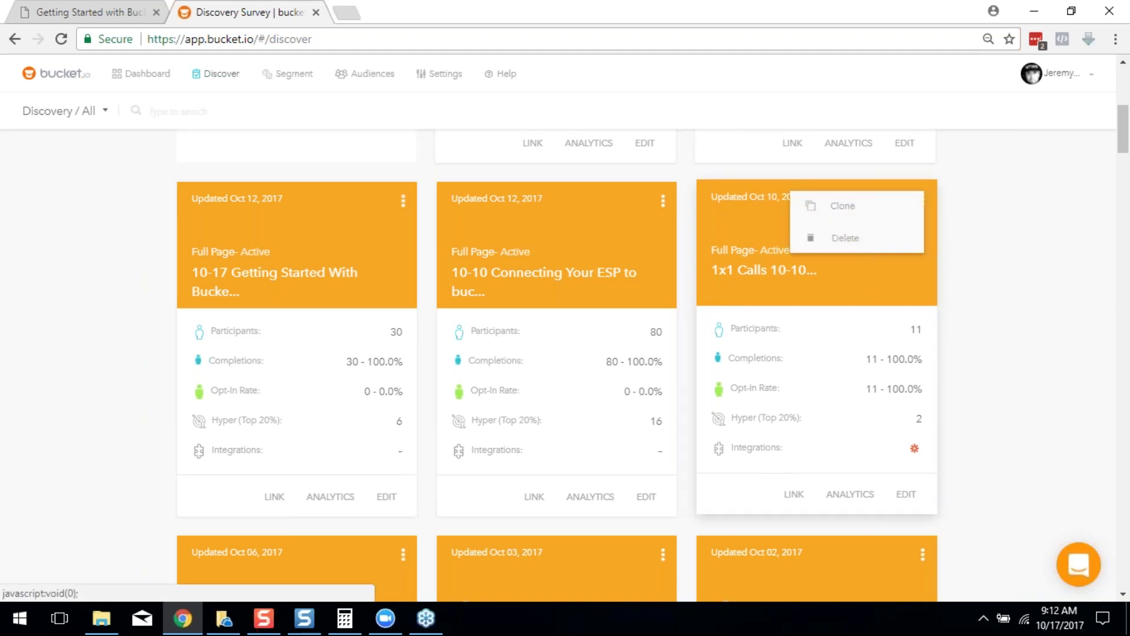
pyautogui.click(854, 211)
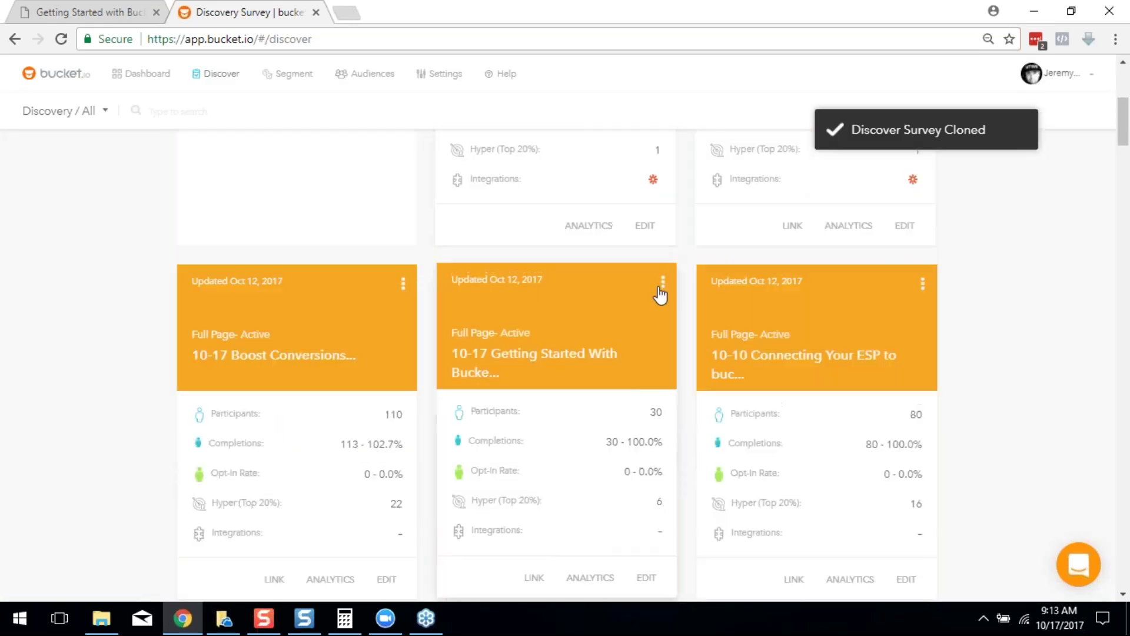
# Step: Check the options available on the "10-17 Getting Started With Bucket" card and examine the cloned survey's card among the other surveys
pyautogui.click(662, 283)
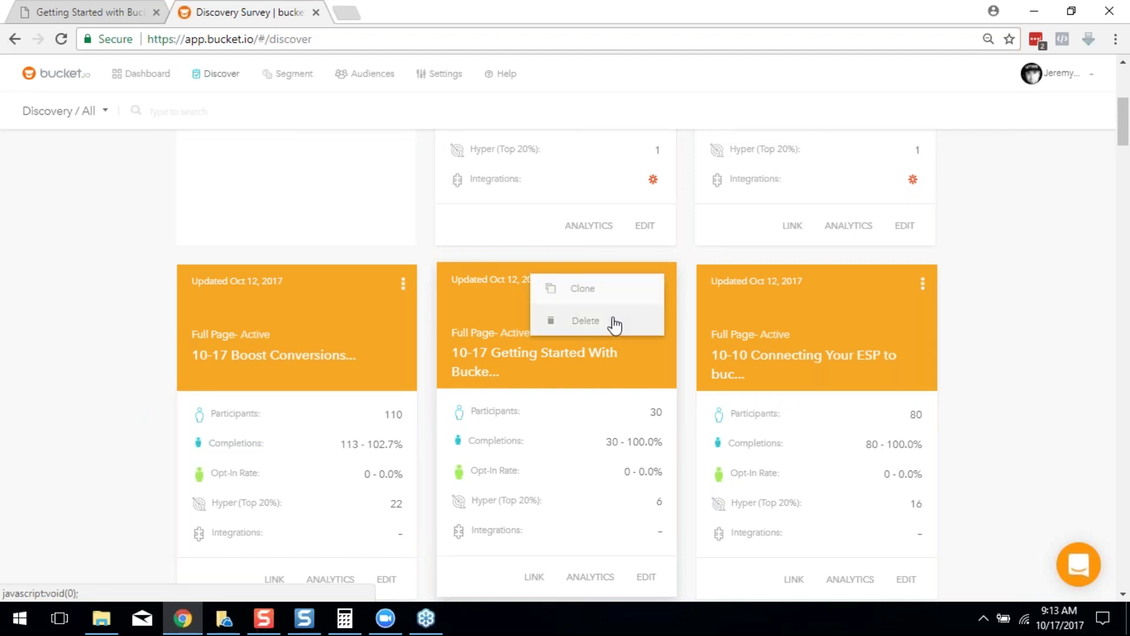
pyautogui.scroll(6, 985, 300)
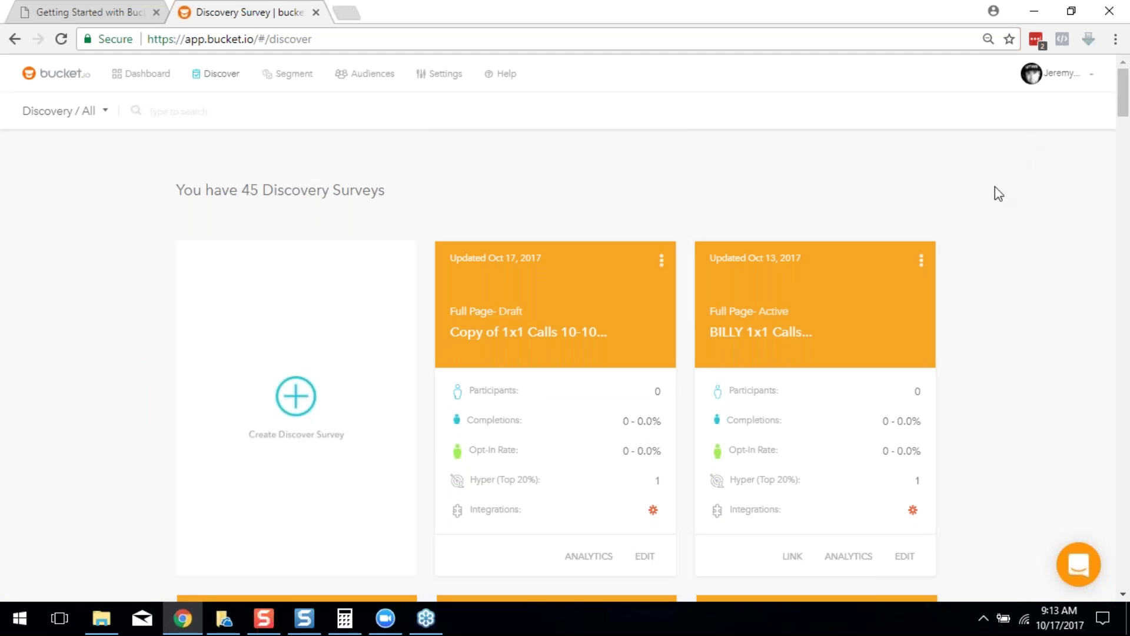
pyautogui.scroll(-1, 979, 497)
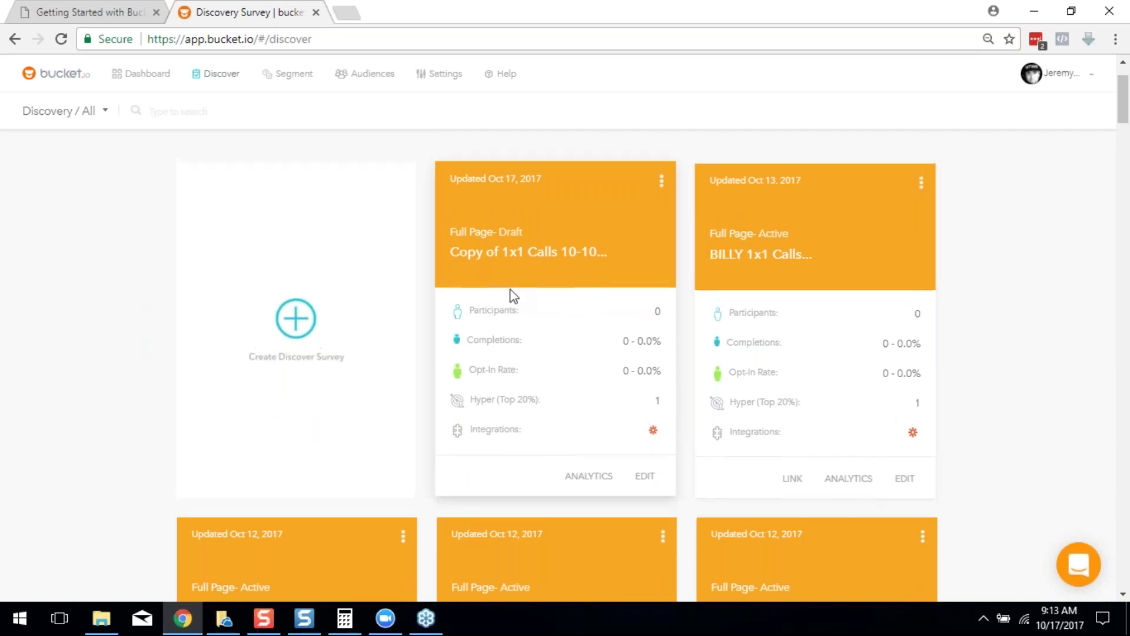
pyautogui.scroll(1, 505, 278)
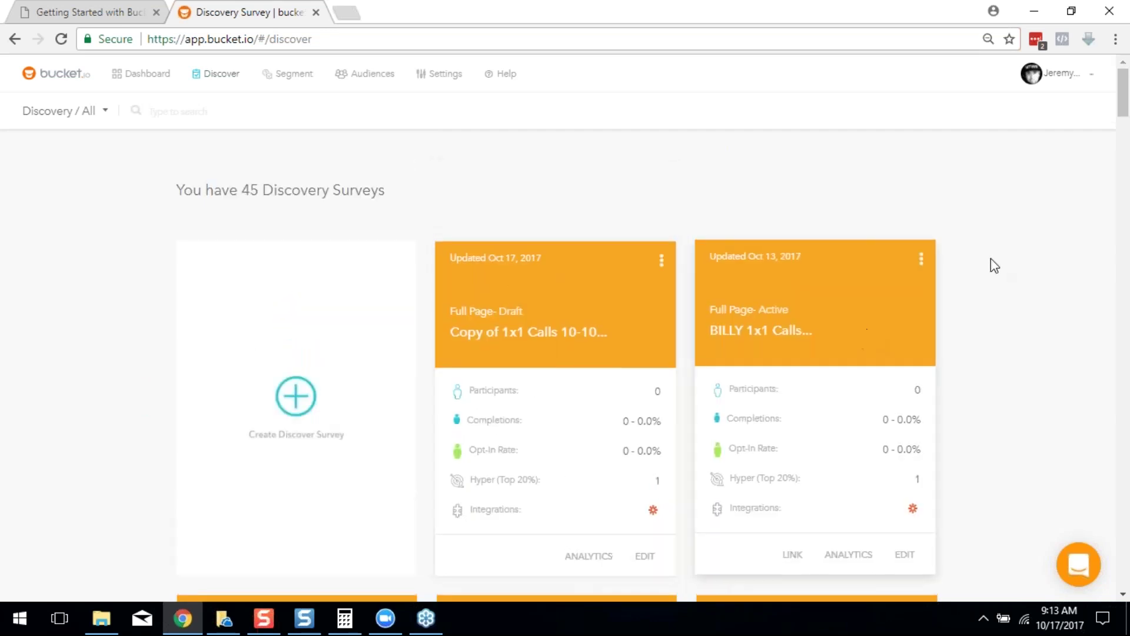
pyautogui.scroll(-10, 960, 274)
pyautogui.scroll(7, 955, 284)
pyautogui.scroll(3, 950, 281)
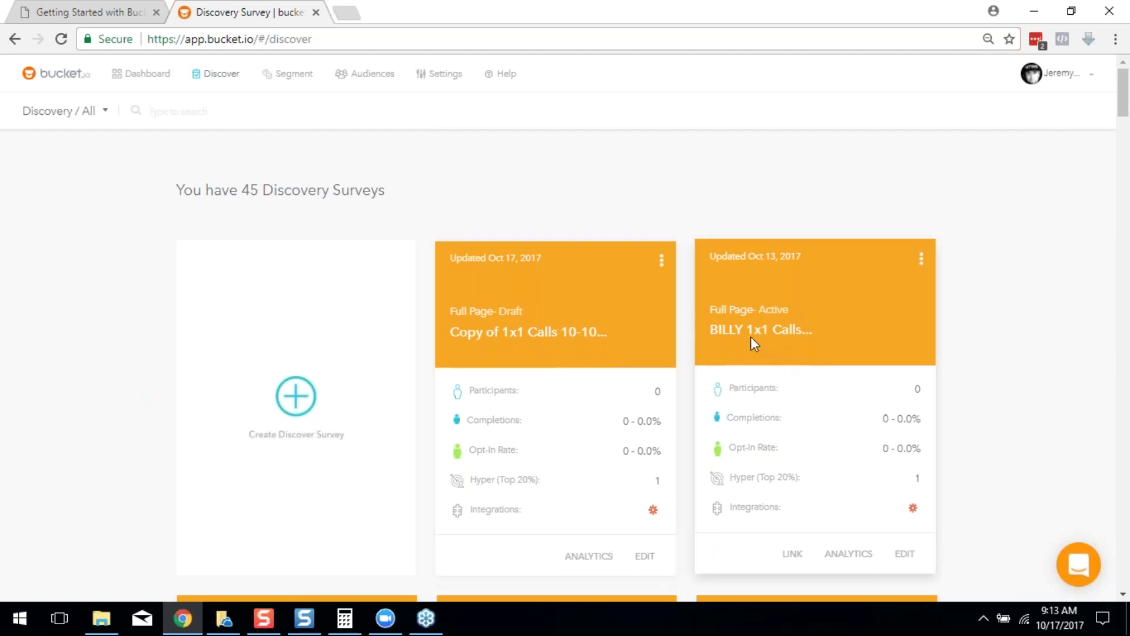
pyautogui.scroll(-3, 608, 203)
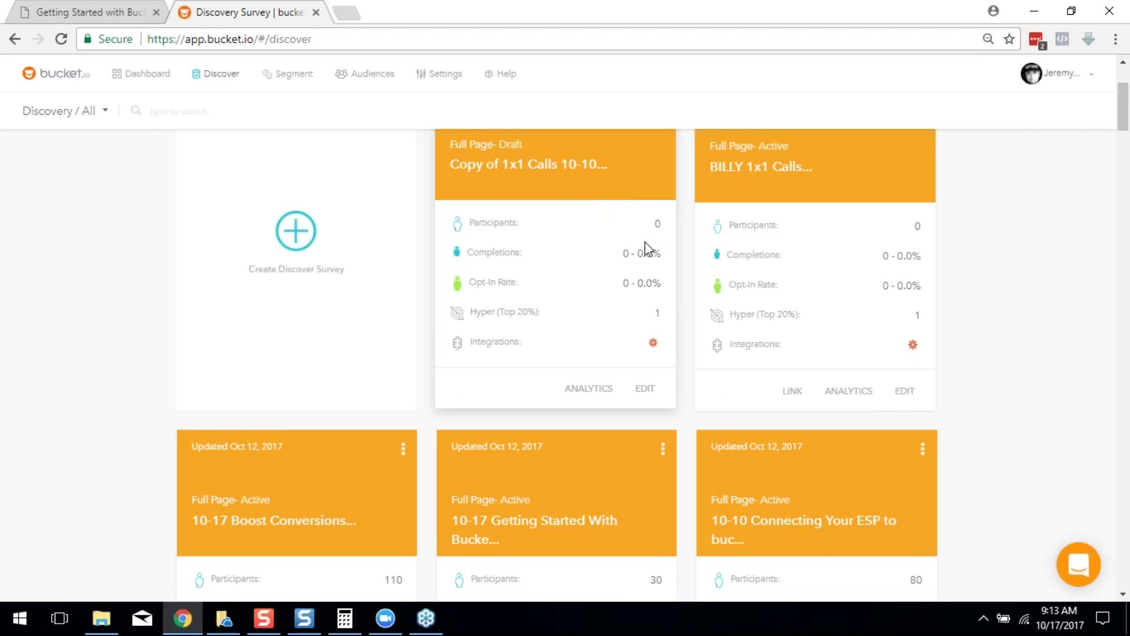
pyautogui.scroll(2, 677, 260)
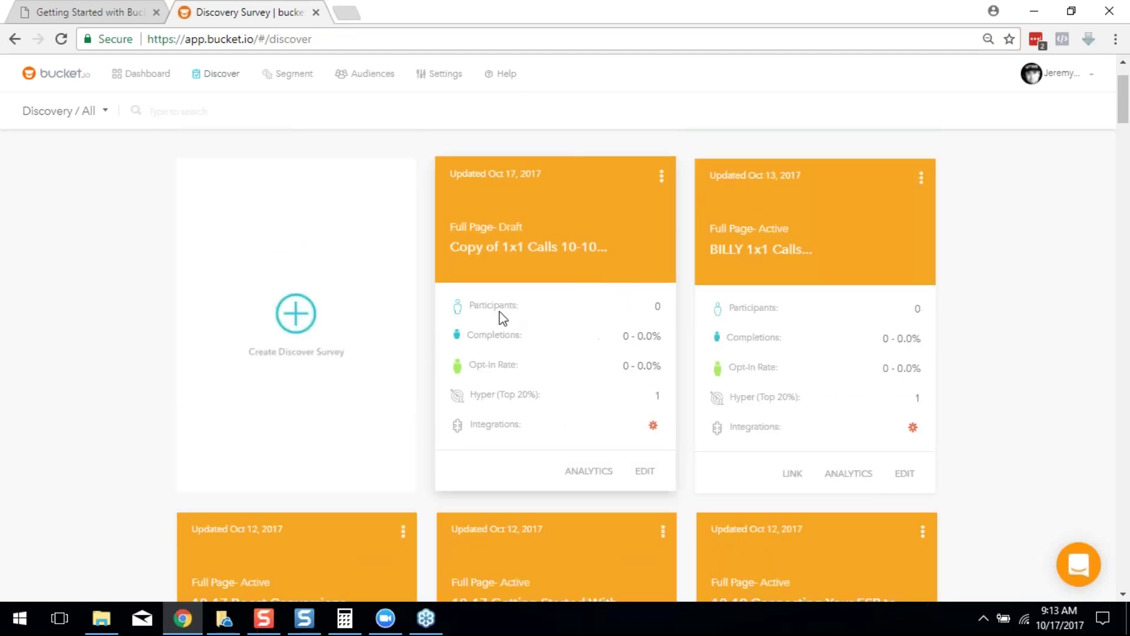
# Step: Open "Copy of 1x1 Calls 10-10" for editing and add a Welcome Page to the survey
pyautogui.click(647, 477)
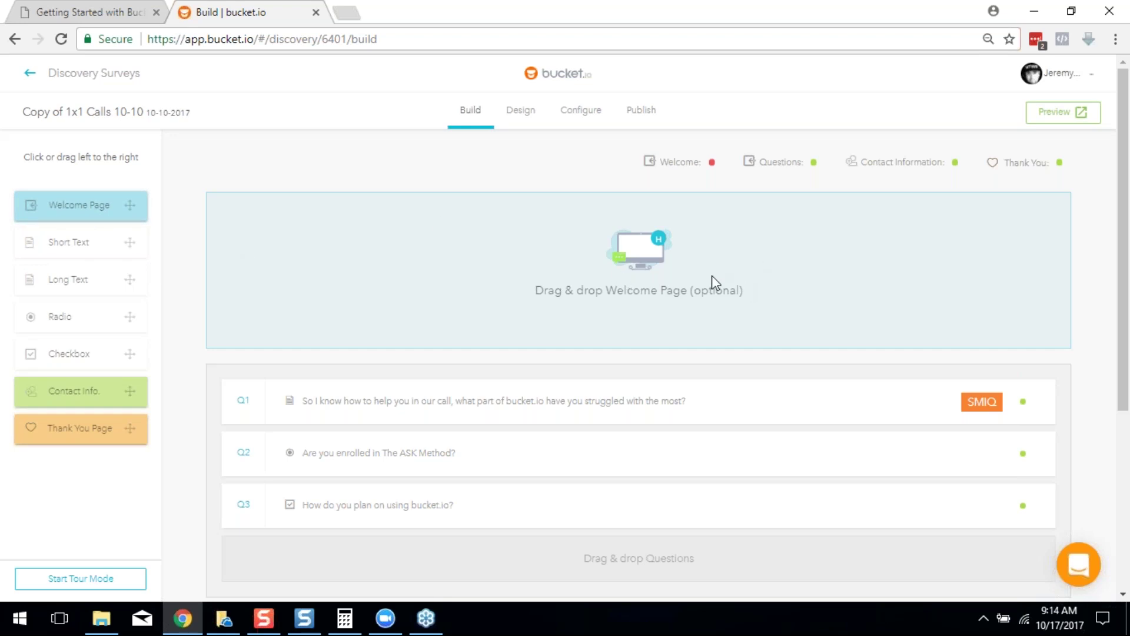
pyautogui.moveTo(69, 204); pyautogui.dragTo(600, 287)
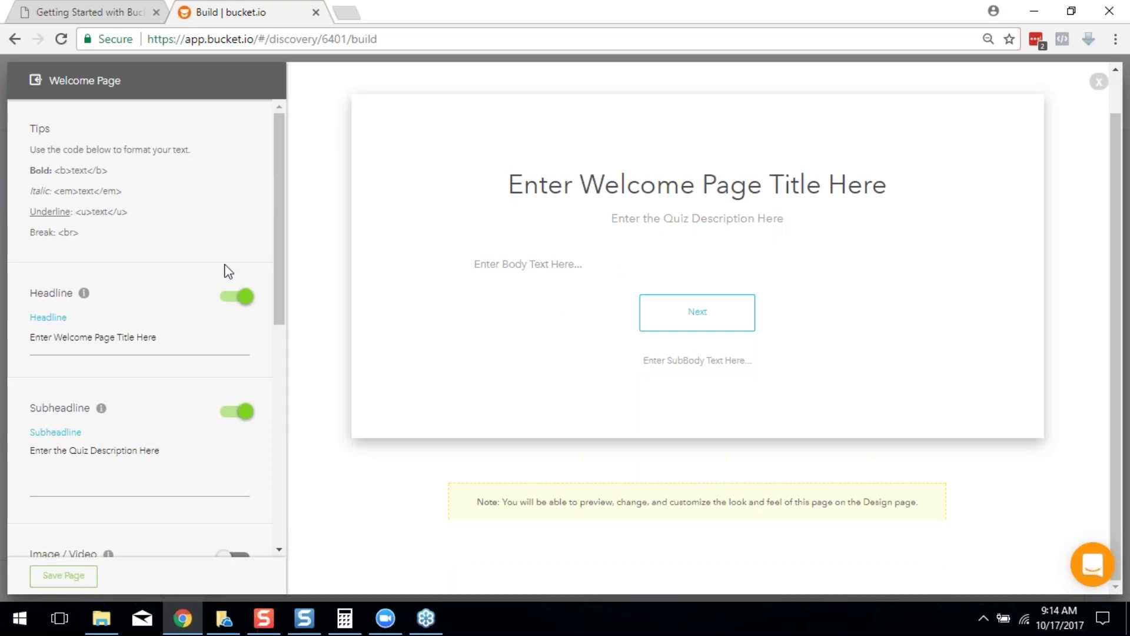
# Step: Replace the Welcome Page's placeholder headline with "survey title"
pyautogui.scroll(-1, 264, 216)
pyautogui.scroll(-3, 274, 199)
pyautogui.scroll(2, 75, 252)
pyautogui.tripleClick(75, 277)
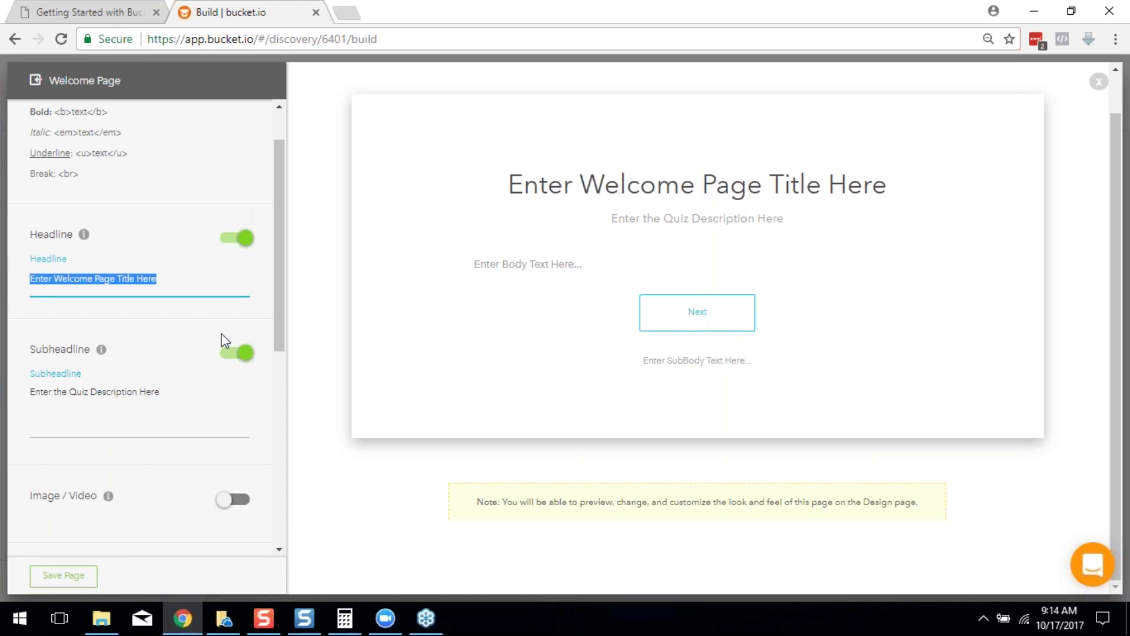
pyautogui.write('survey title')
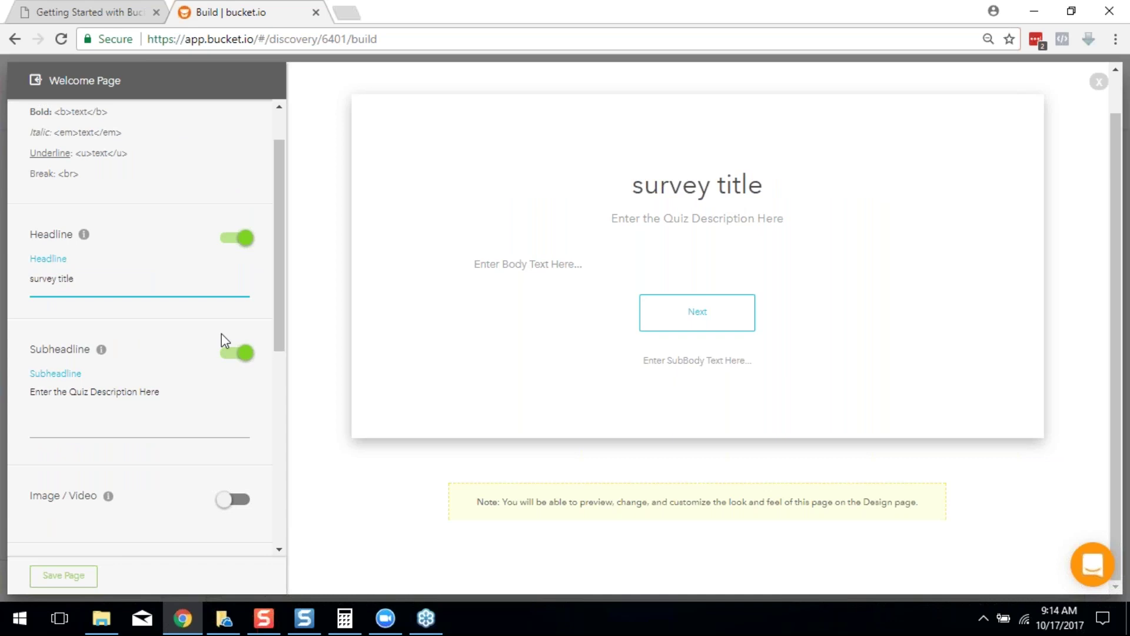
# Step: Switch the Welcome Page's headline and subheadline off and back on to show how optional elements work
pyautogui.tripleClick(115, 393)
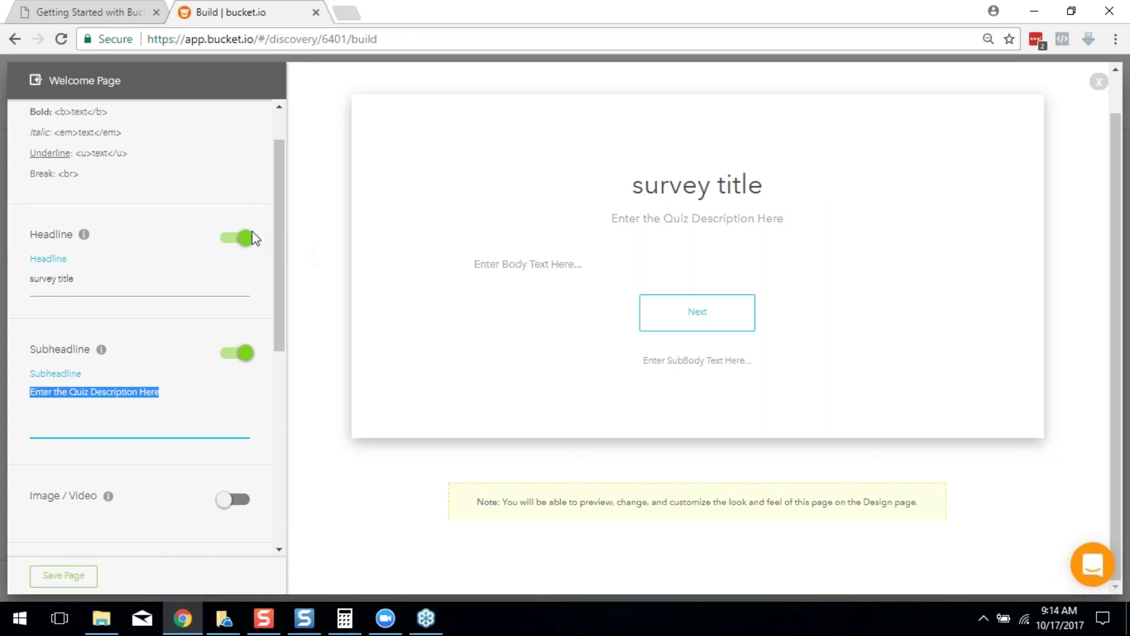
pyautogui.click(236, 354)
pyautogui.click(242, 241)
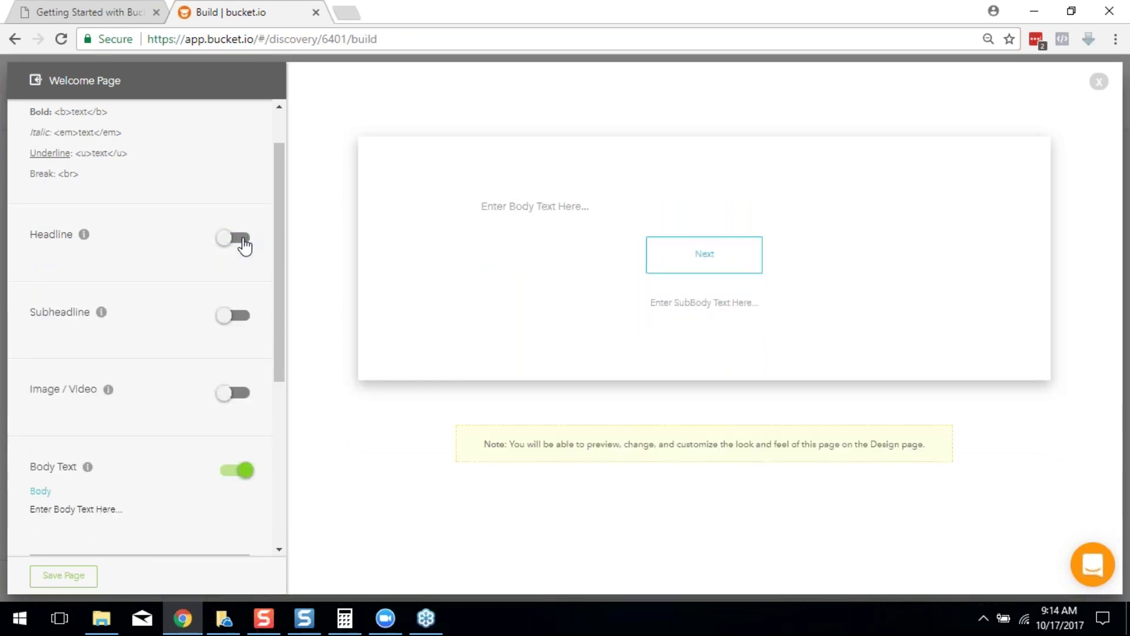
pyautogui.click(242, 243)
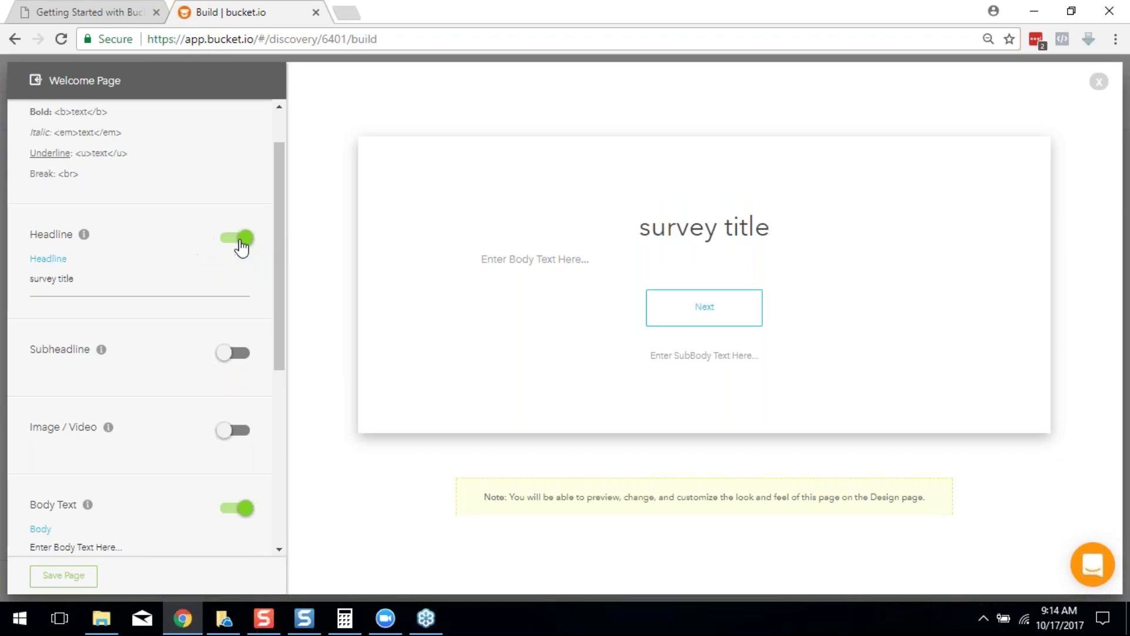
pyautogui.click(237, 239)
pyautogui.click(237, 239)
pyautogui.click(235, 352)
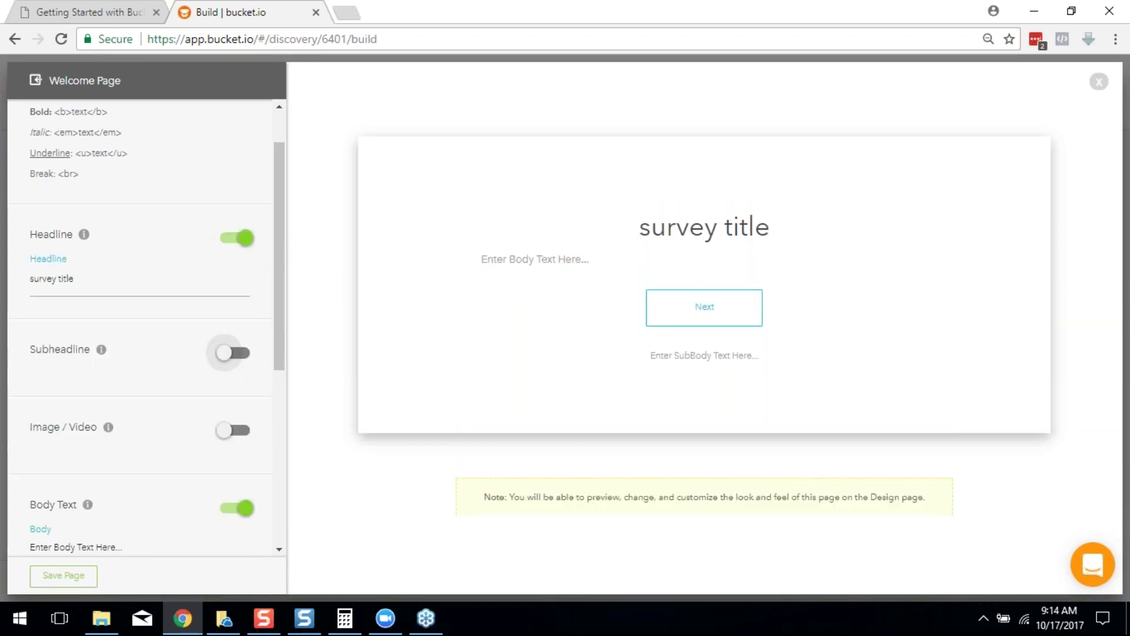
# Step: Enable the Image / Video element on the Welcome Page
pyautogui.scroll(-4, 115, 287)
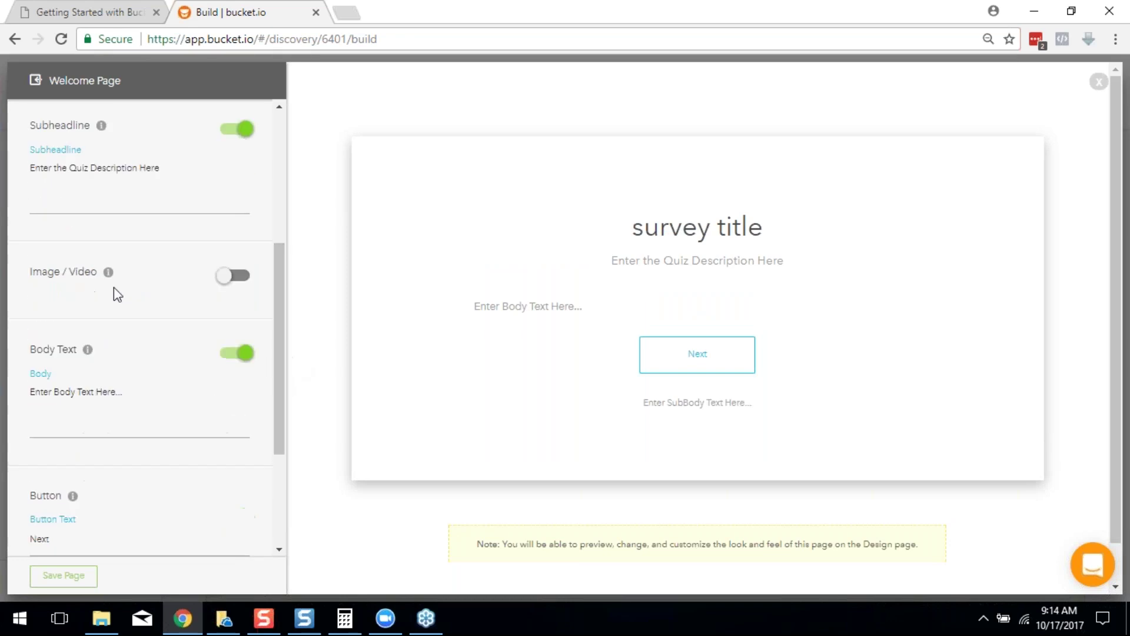
pyautogui.click(242, 285)
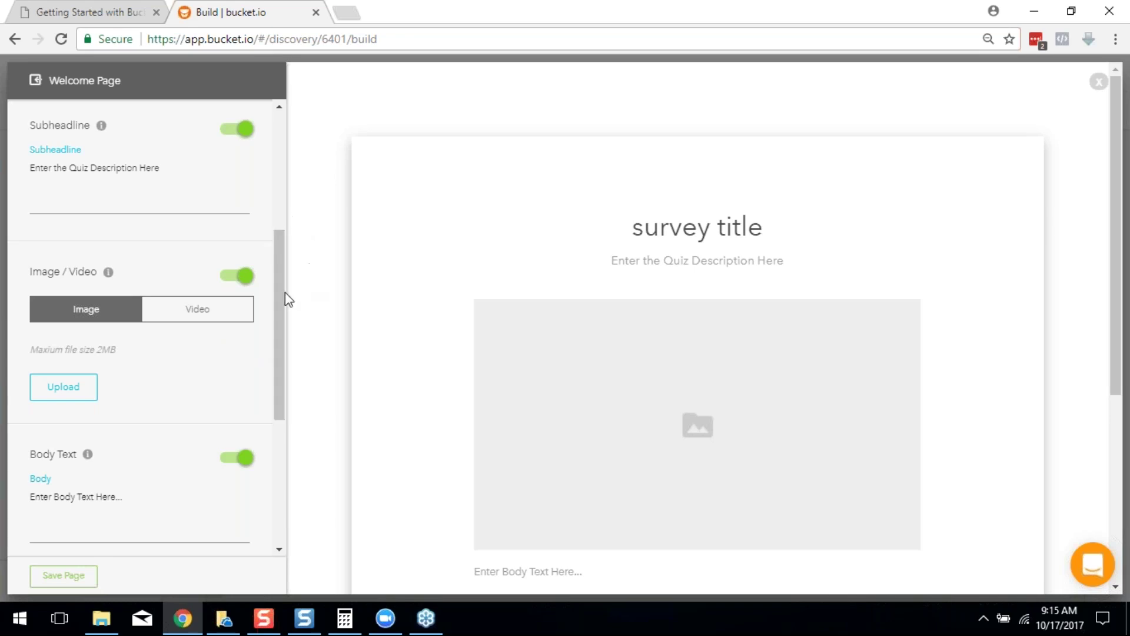
# Step: Switch the Welcome Page's media element to Video, open its Video Embed field, and select the button text for editing
pyautogui.scroll(-1, 634, 324)
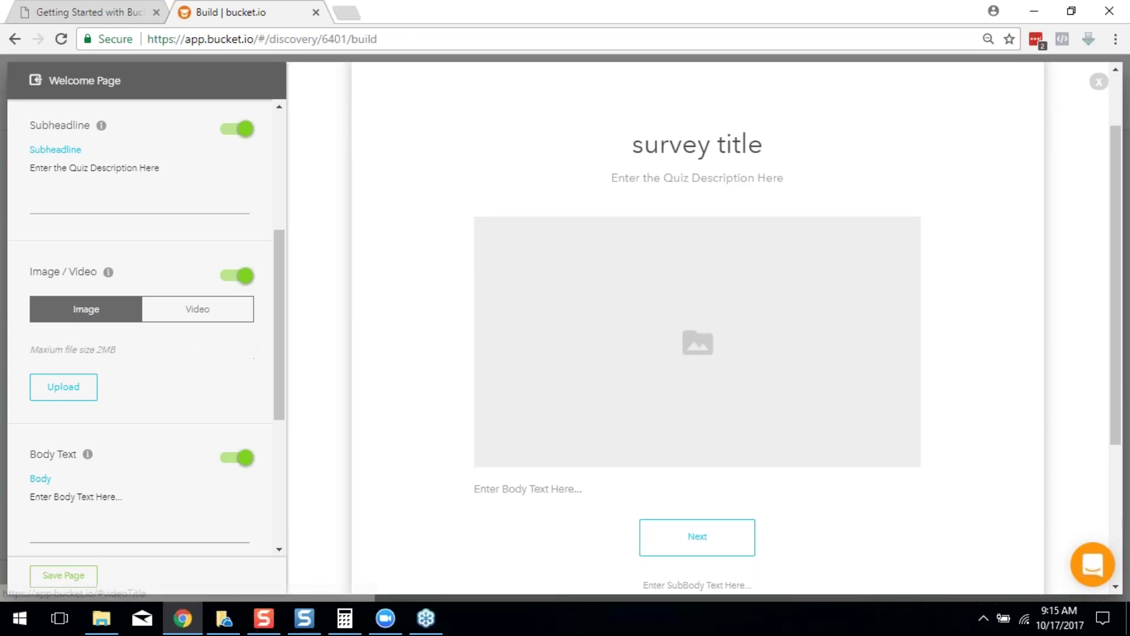
pyautogui.click(174, 312)
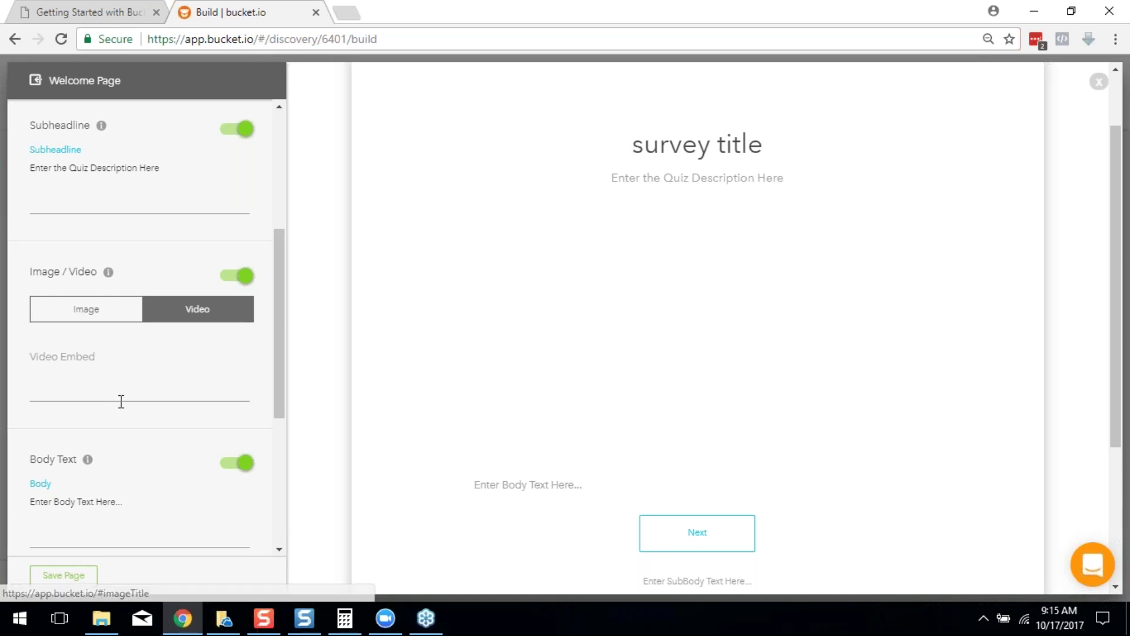
pyautogui.click(104, 363)
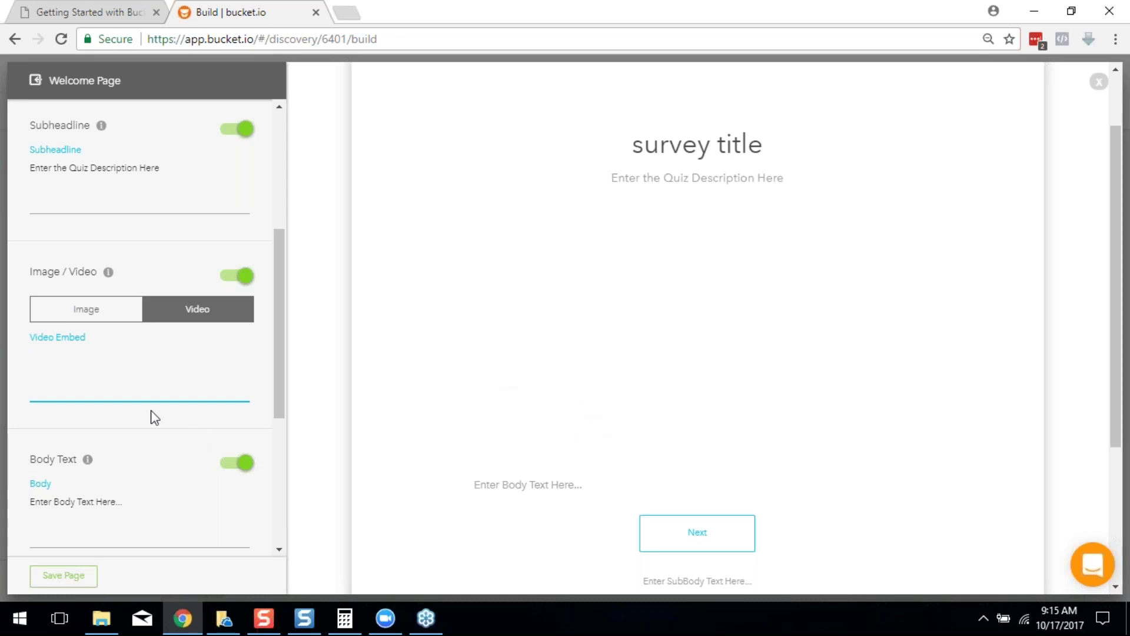
pyautogui.scroll(-4, 154, 418)
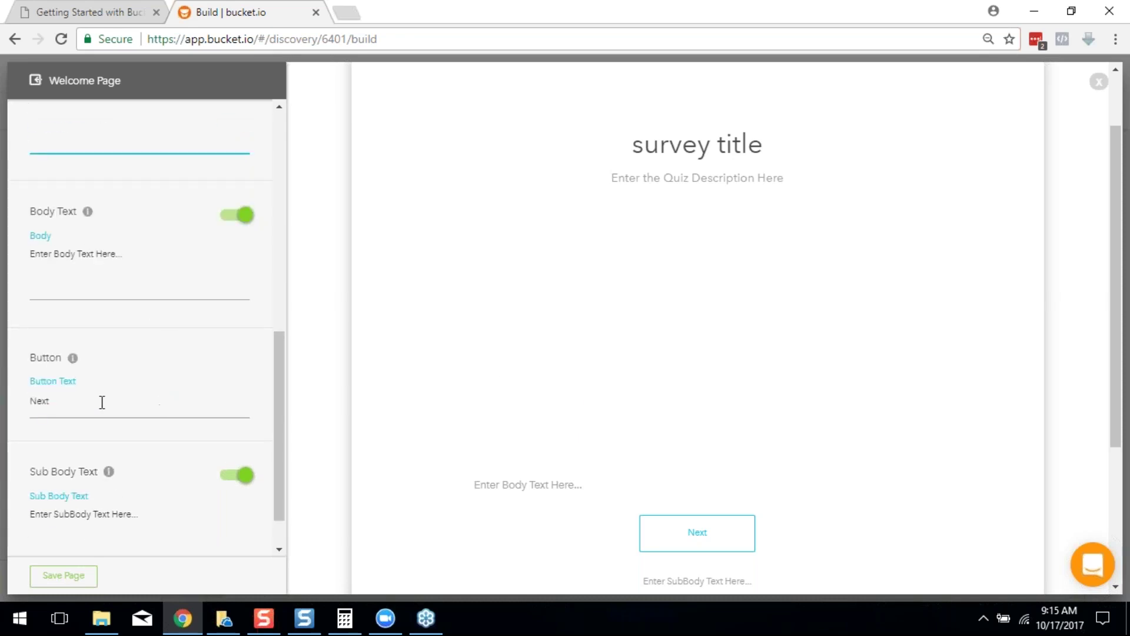
pyautogui.doubleClick(102, 402)
pyautogui.scroll(-3, 812, 393)
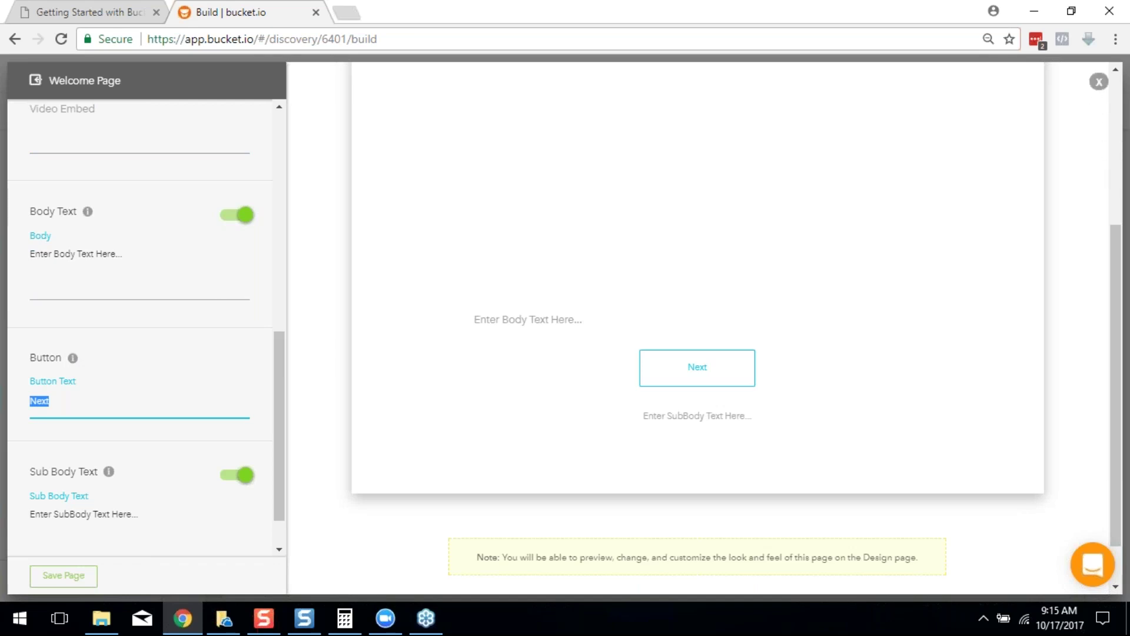
# Step: Close the Welcome Page editor and discard its changes
pyautogui.click(1098, 82)
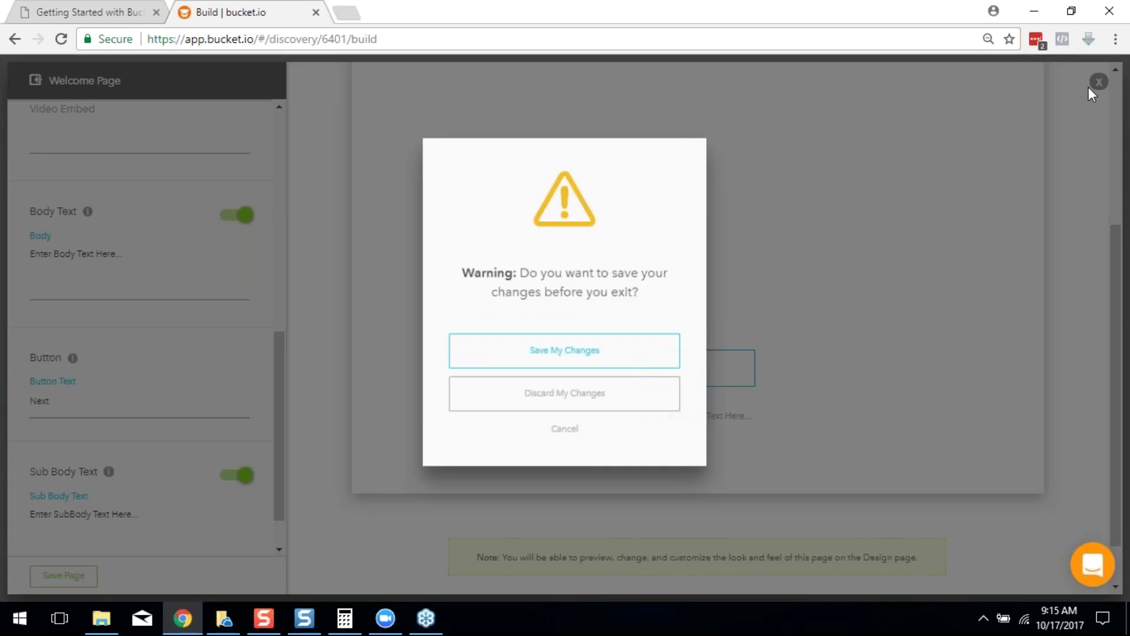
pyautogui.click(628, 353)
pyautogui.click(618, 398)
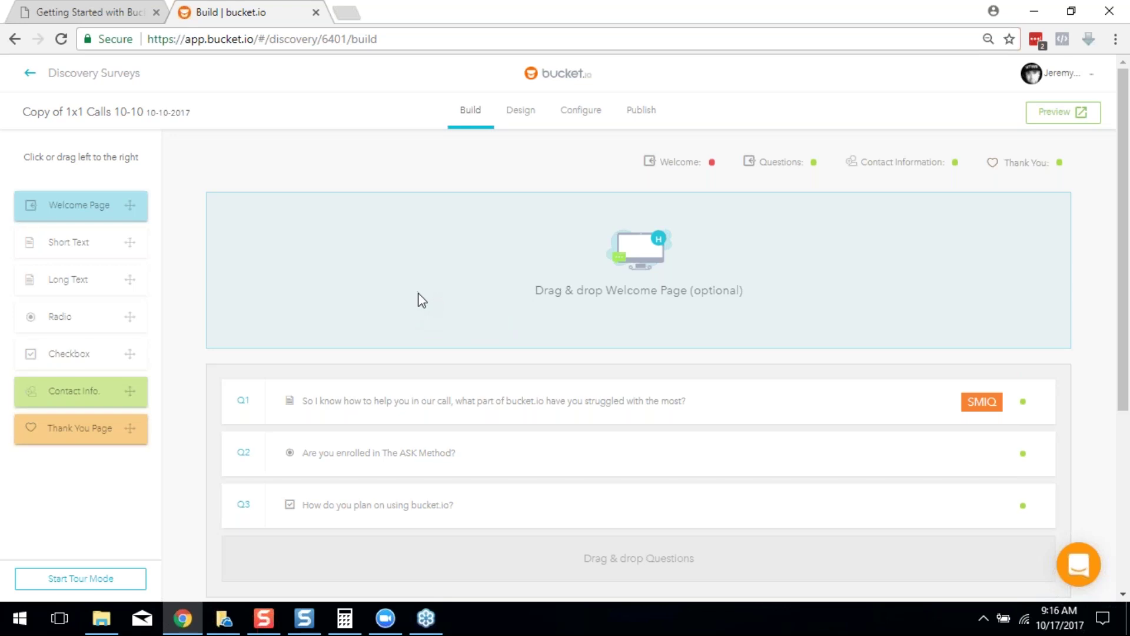
# Step: Look over the survey builder's available question types, existing questions, Contact Information and Thank You Page sections
pyautogui.moveTo(451, 420)
pyautogui.scroll(-3, 377, 295)
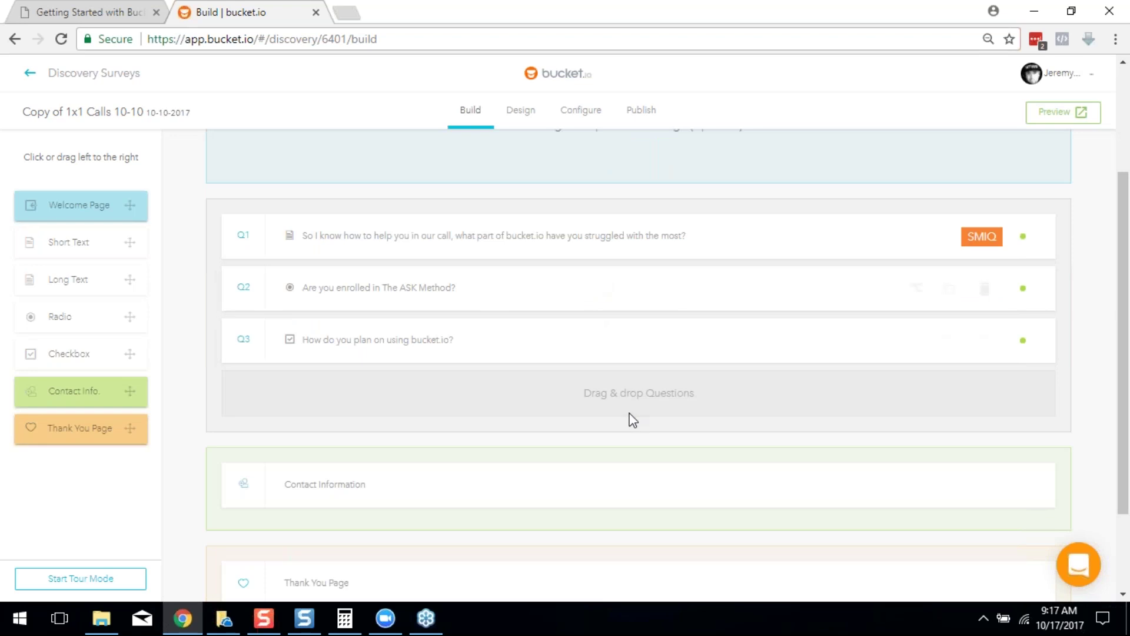
pyautogui.scroll(3, 654, 377)
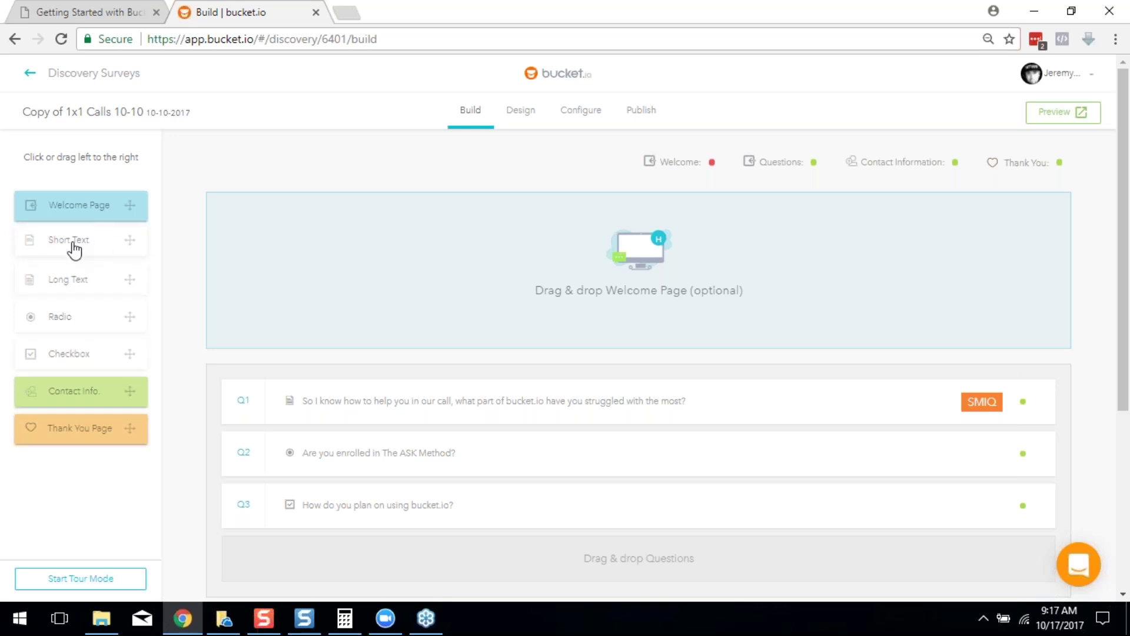
pyautogui.scroll(-1, 203, 276)
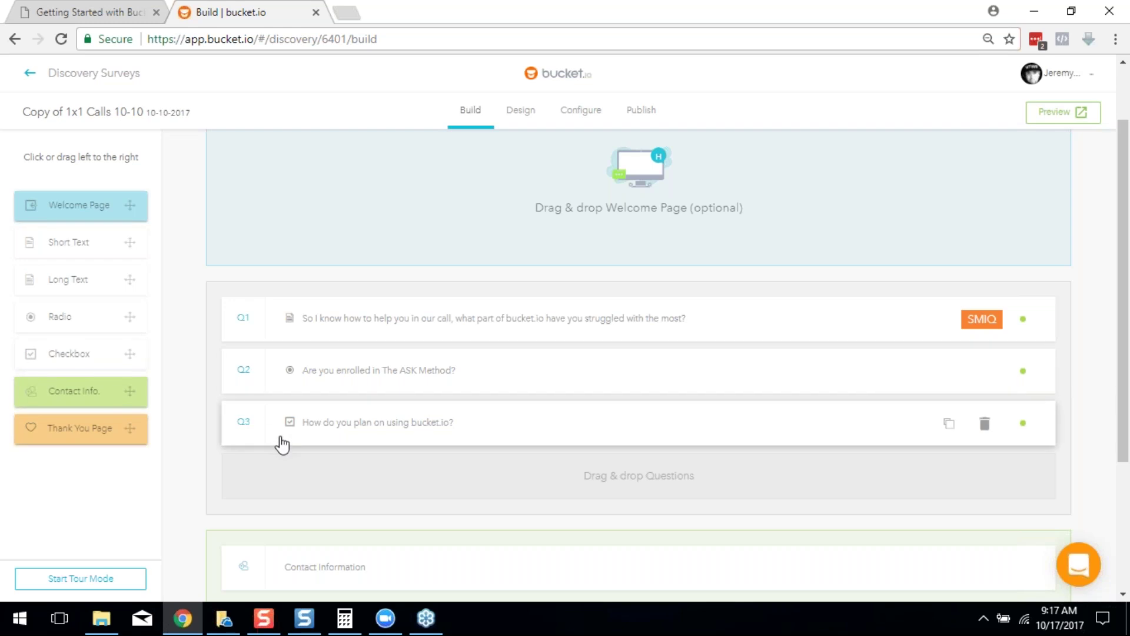
pyautogui.moveTo(73, 320); pyautogui.dragTo(262, 478)
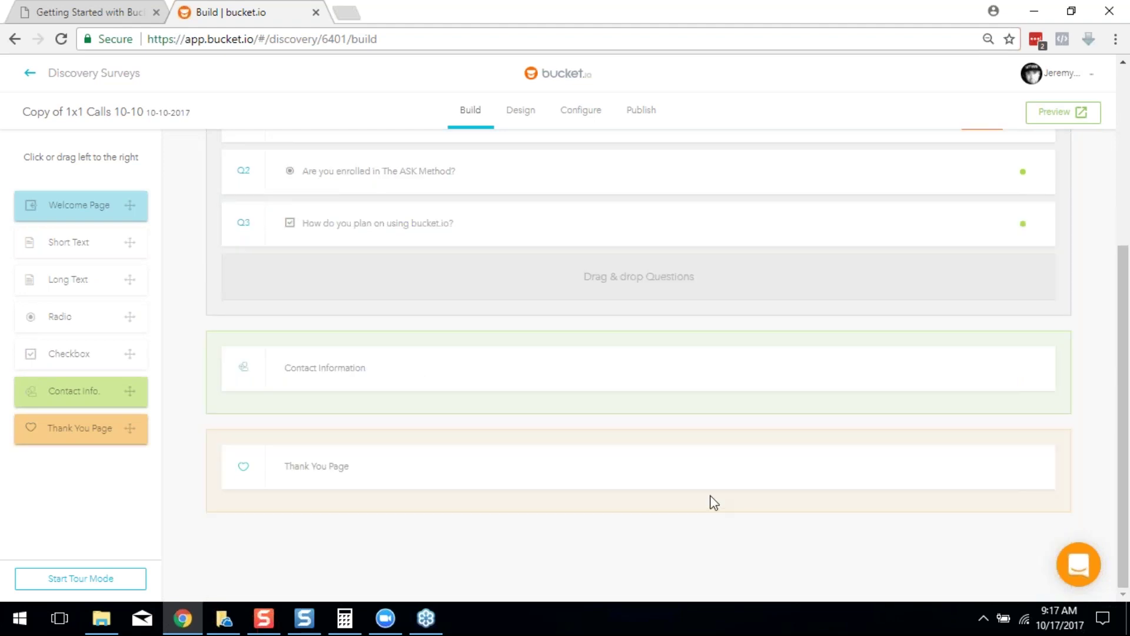
pyautogui.scroll(4, 705, 500)
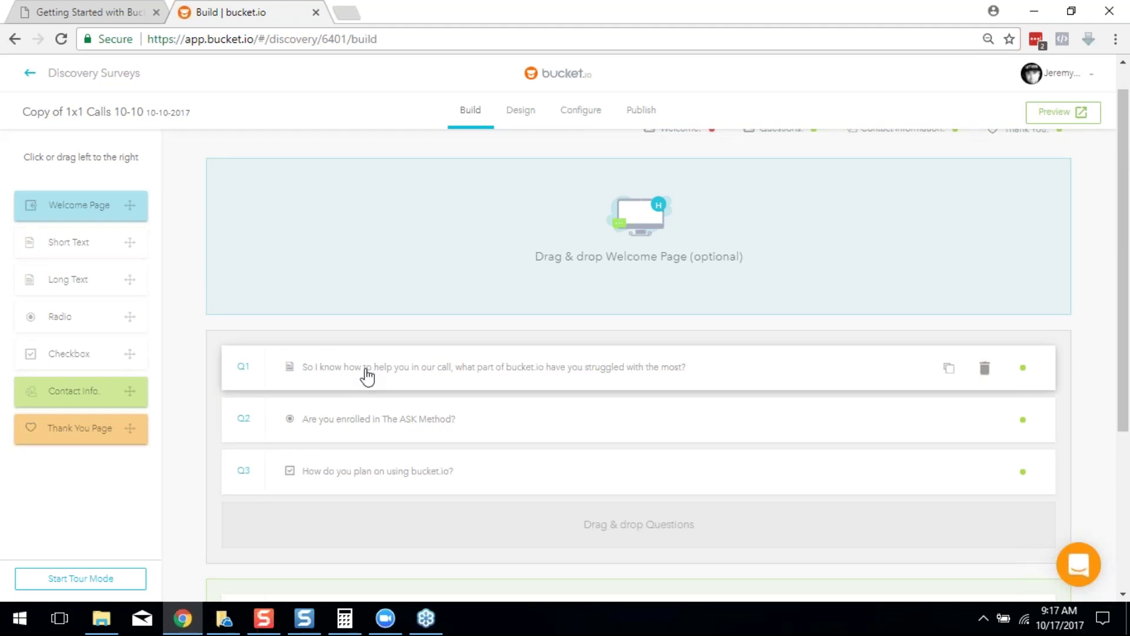
# Step: Open the long-text question about bucket.io struggles and choose 4 rows as its text box height
pyautogui.click(405, 372)
pyautogui.scroll(-3, 591, 403)
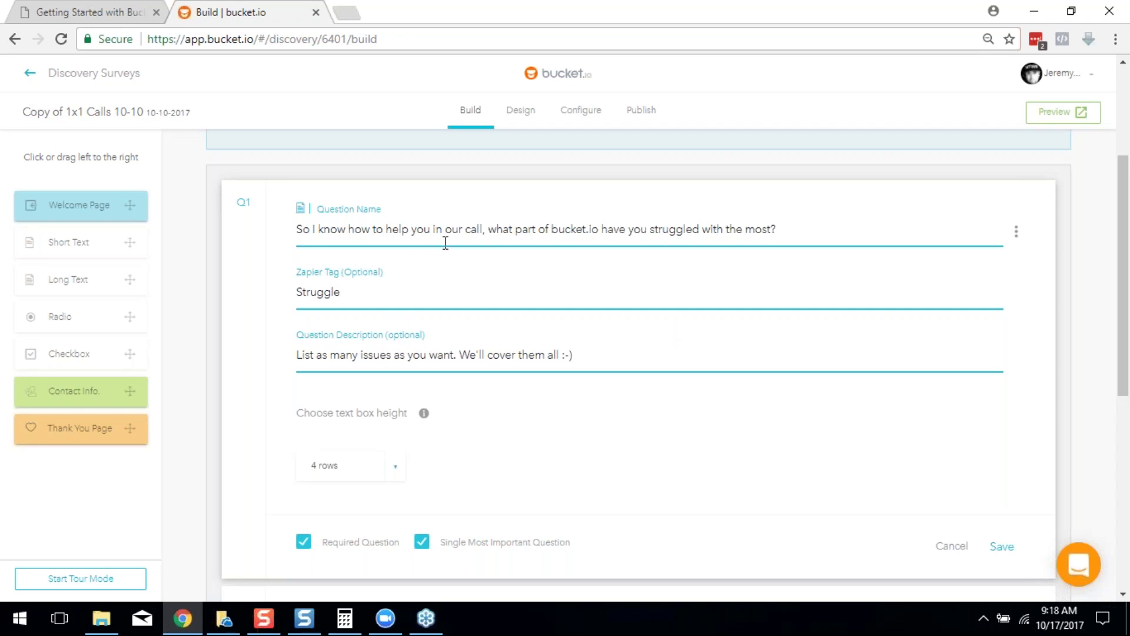
pyautogui.scroll(-1, 467, 269)
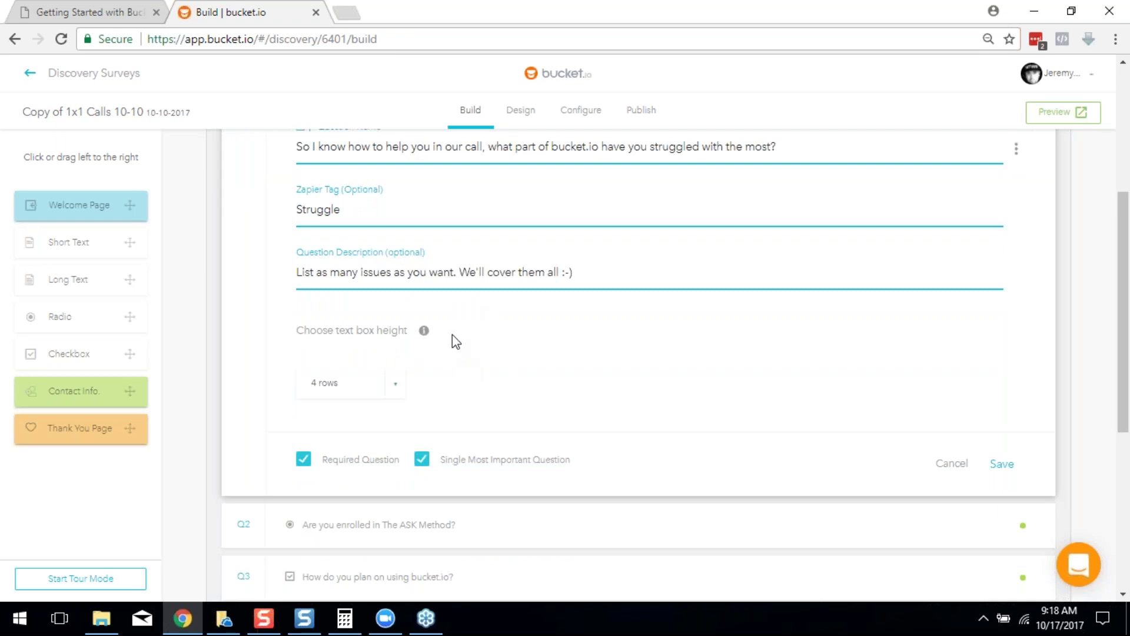
pyautogui.scroll(-3, 439, 353)
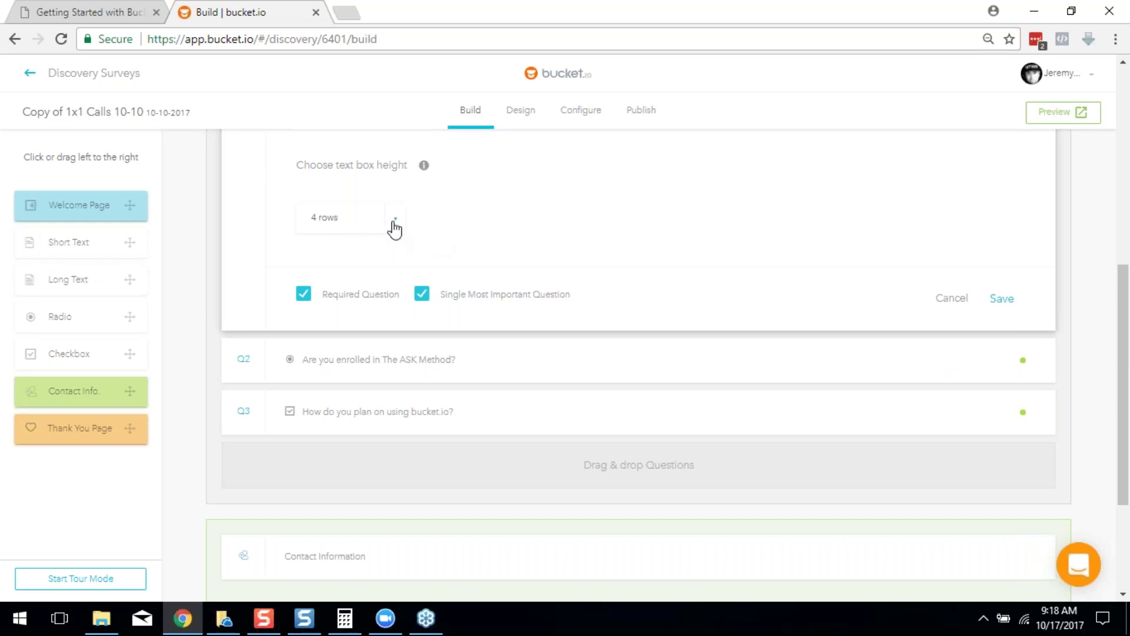
pyautogui.click(354, 228)
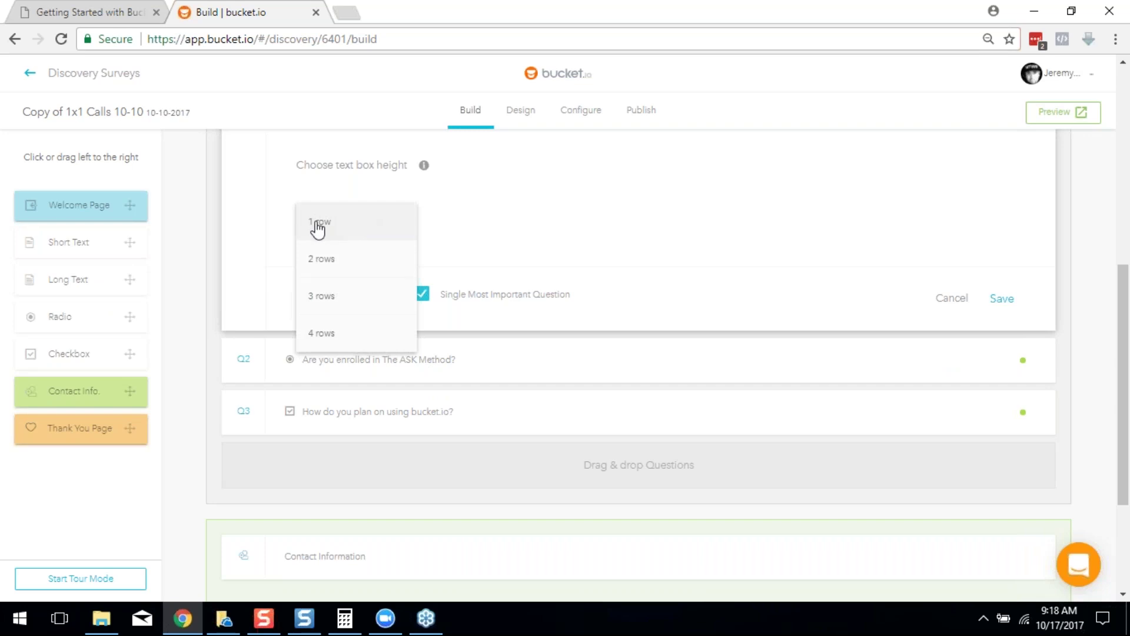
pyautogui.click(338, 337)
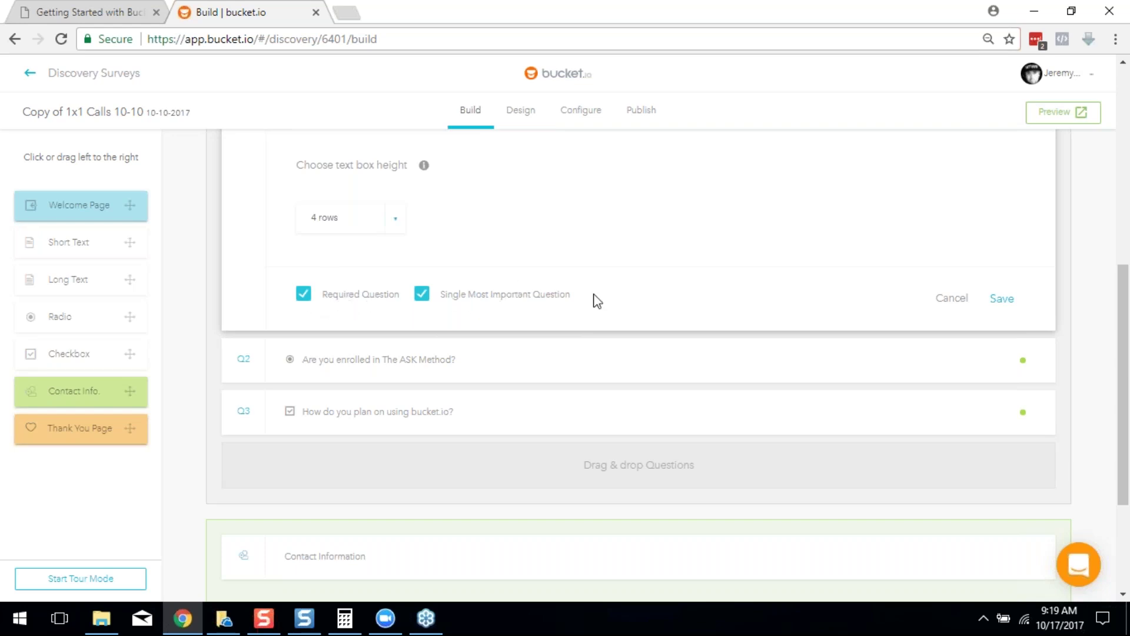
# Step: Review the first question's Zapier tag, description and required settings, and close it without saving
pyautogui.scroll(3, 594, 300)
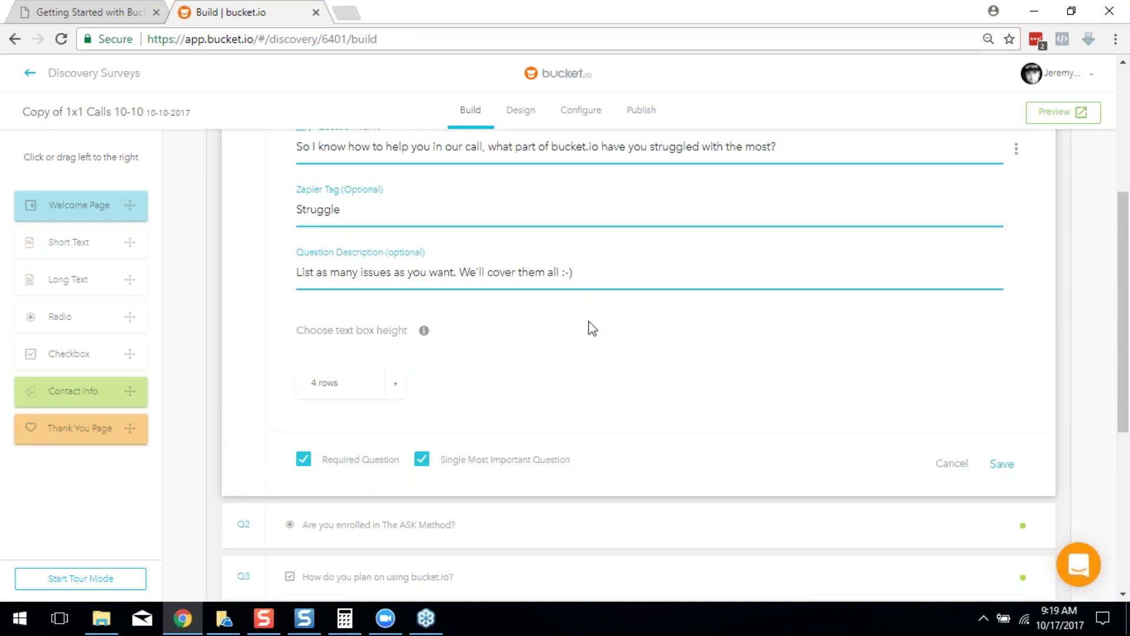
pyautogui.scroll(-2, 570, 338)
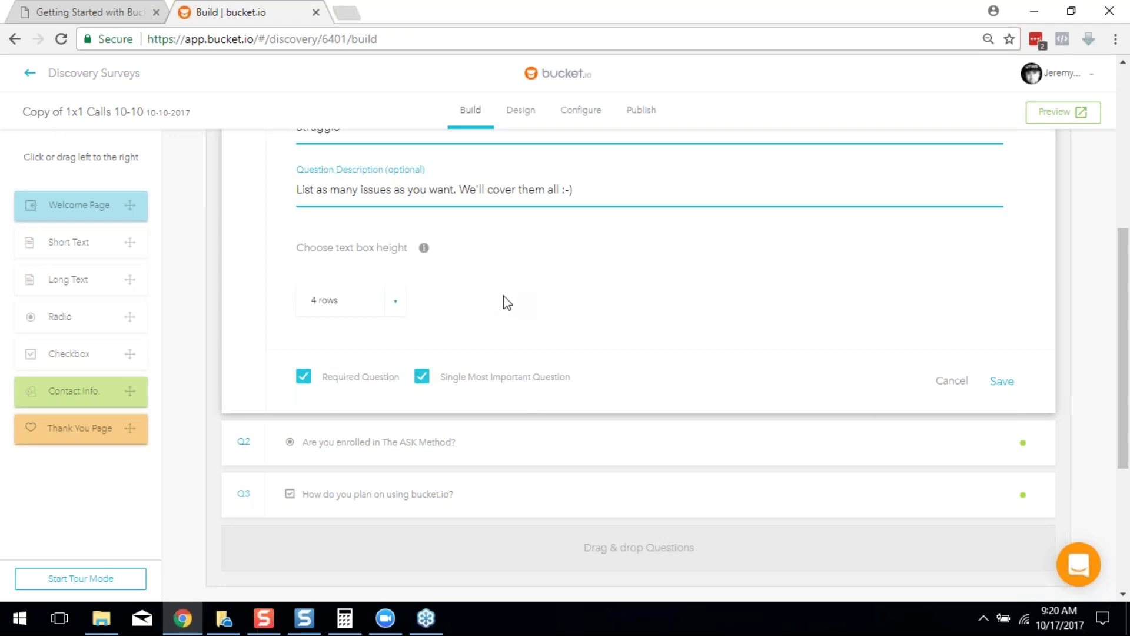
pyautogui.moveTo(456, 459)
pyautogui.click(950, 381)
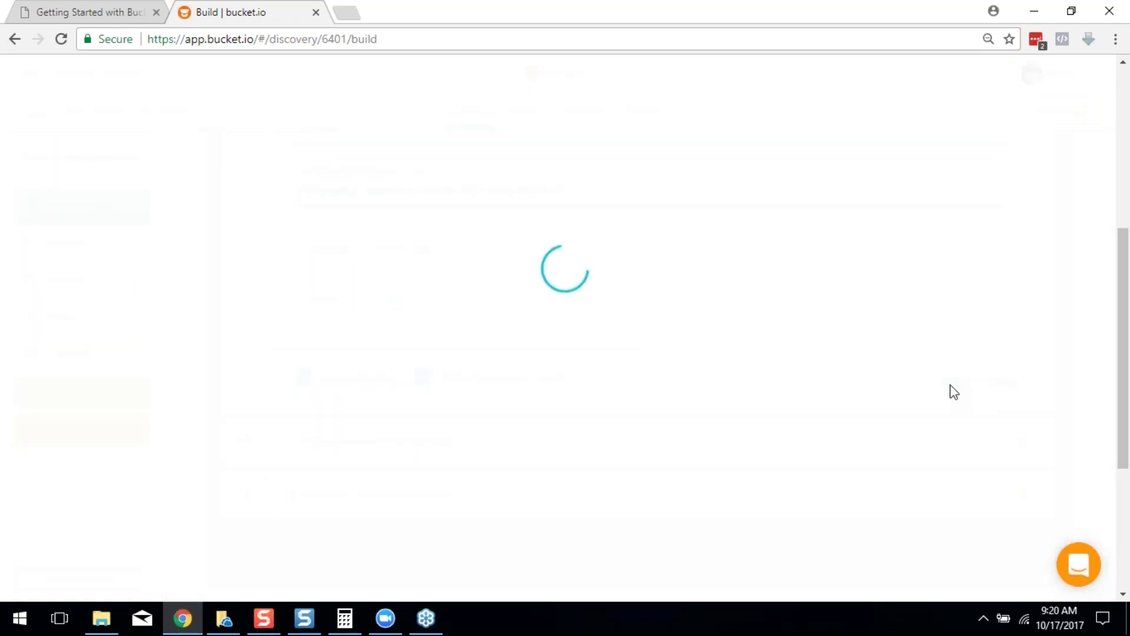
# Step: Reopen the first question and inspect its name and description fields and its Single Most Important Question option
pyautogui.scroll(-3, 452, 356)
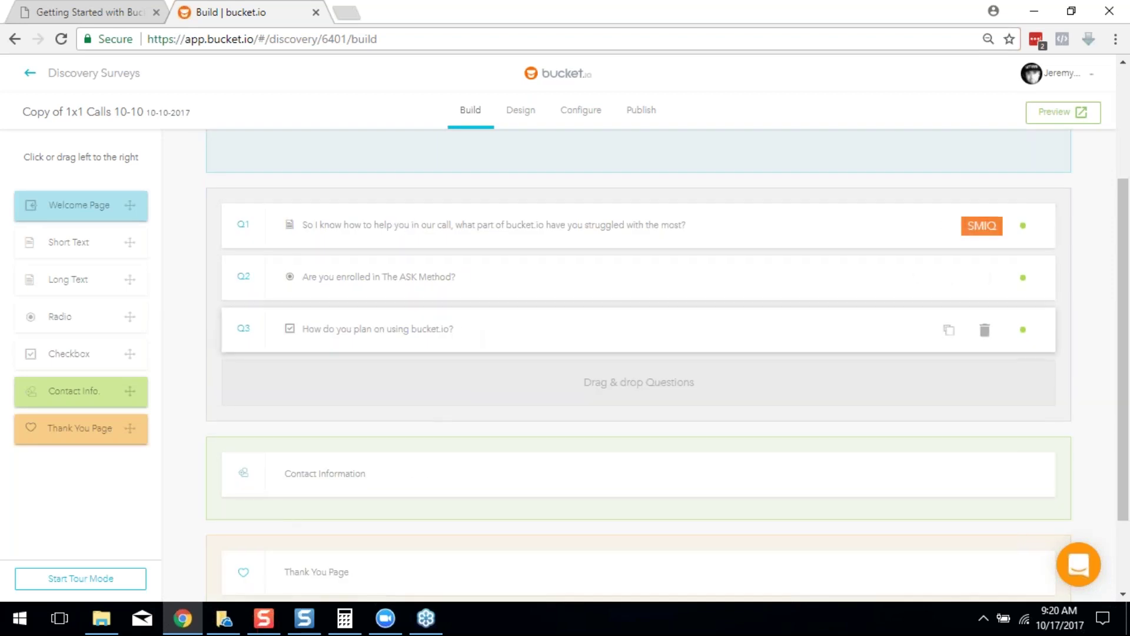
pyautogui.click(436, 234)
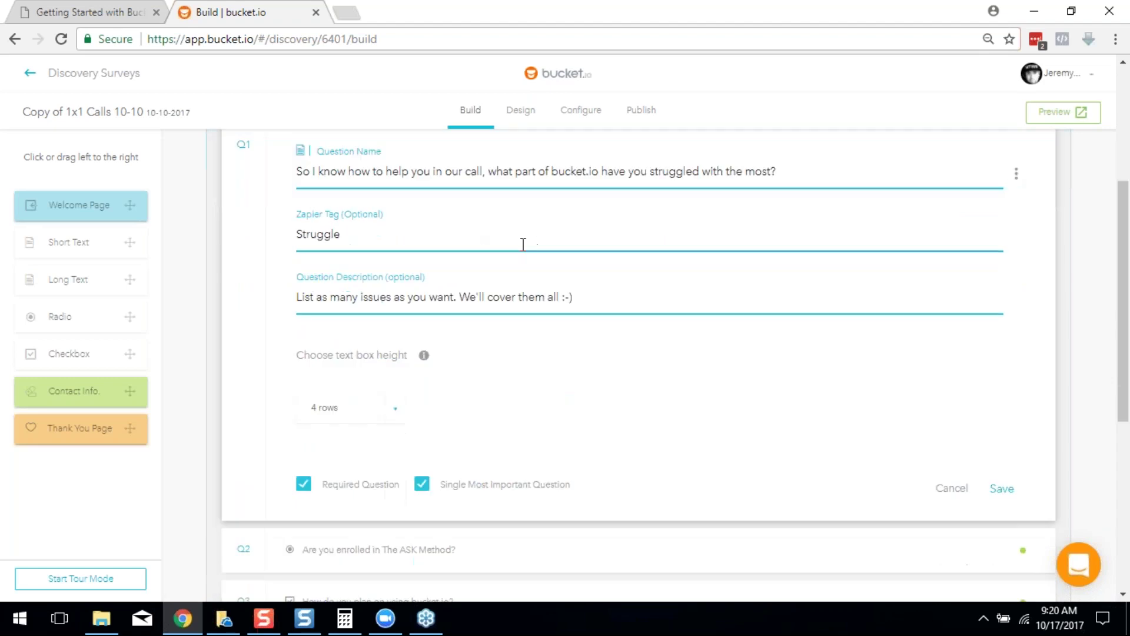
pyautogui.scroll(-2, 465, 232)
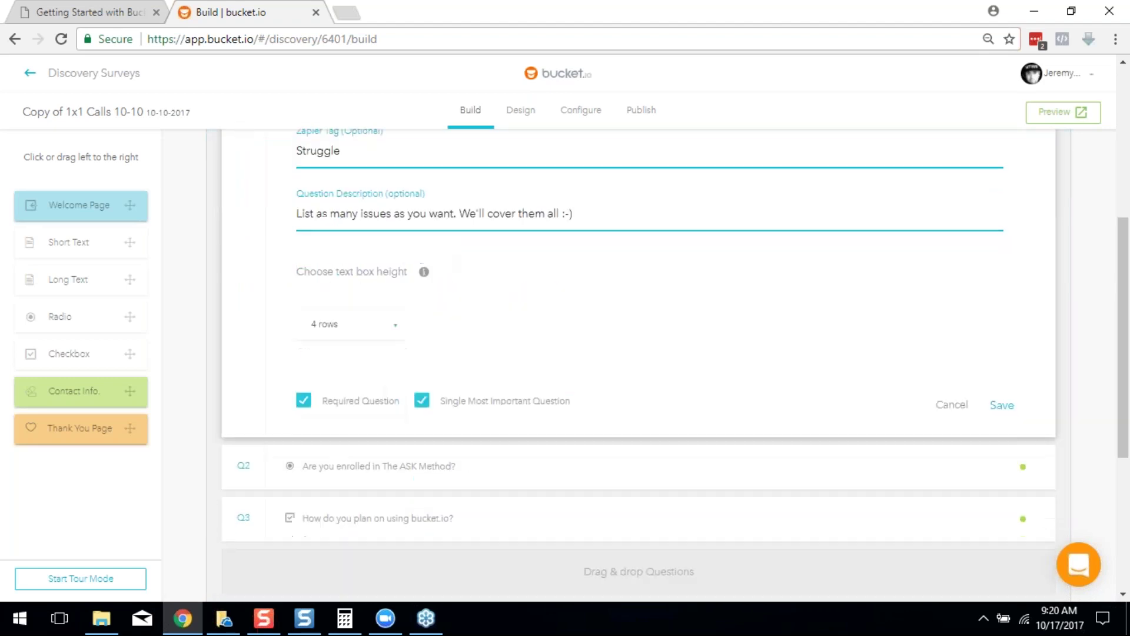
pyautogui.click(646, 214)
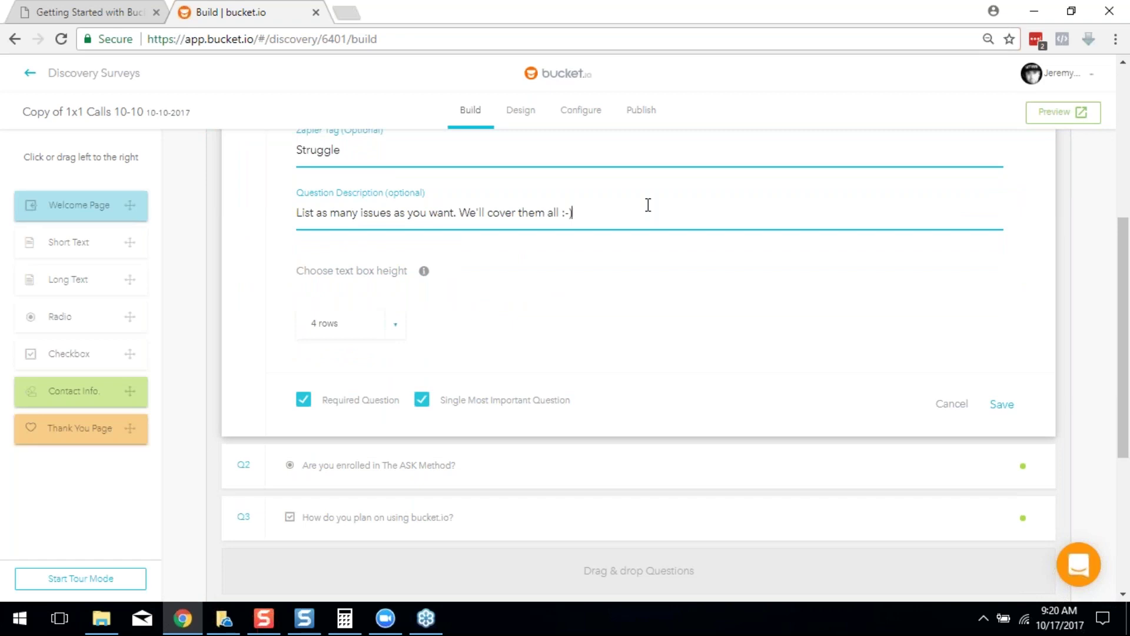
pyautogui.scroll(3, 407, 275)
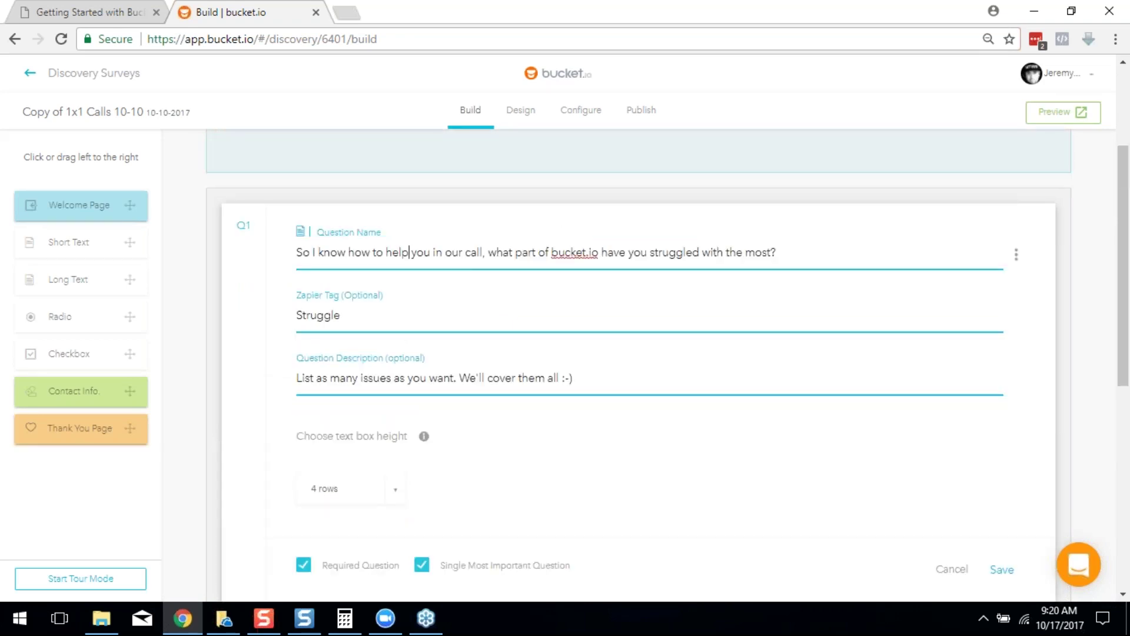
pyautogui.scroll(-5, 657, 265)
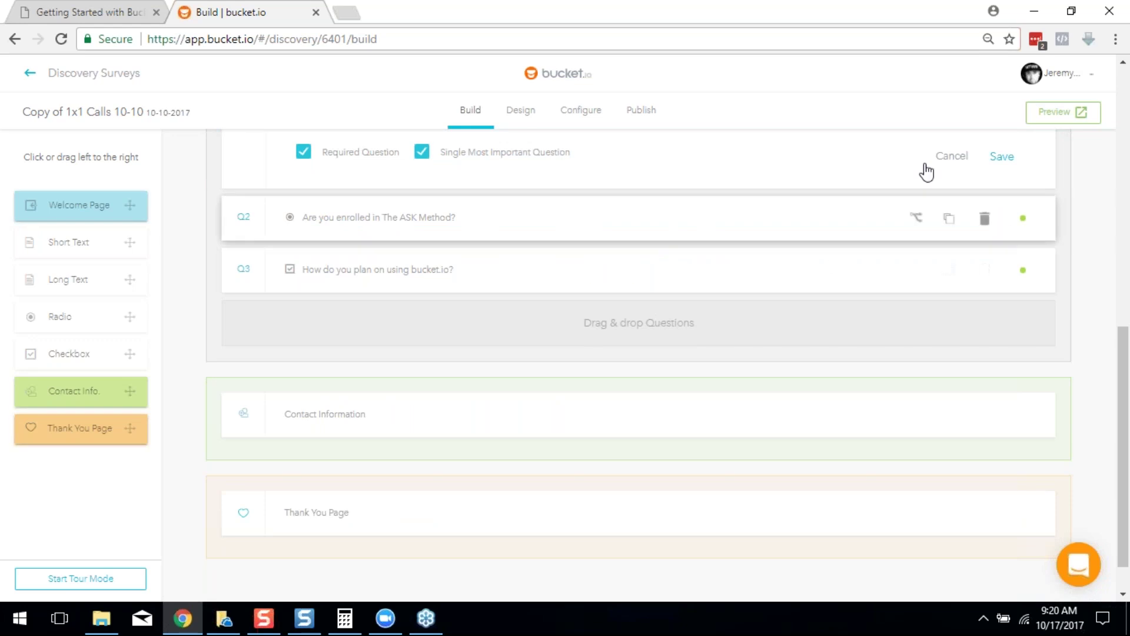
# Step: Open the radio question "Are you enrolled in The ASK Method?" and compare its answer choices and options with the first question's settings
pyautogui.click(383, 232)
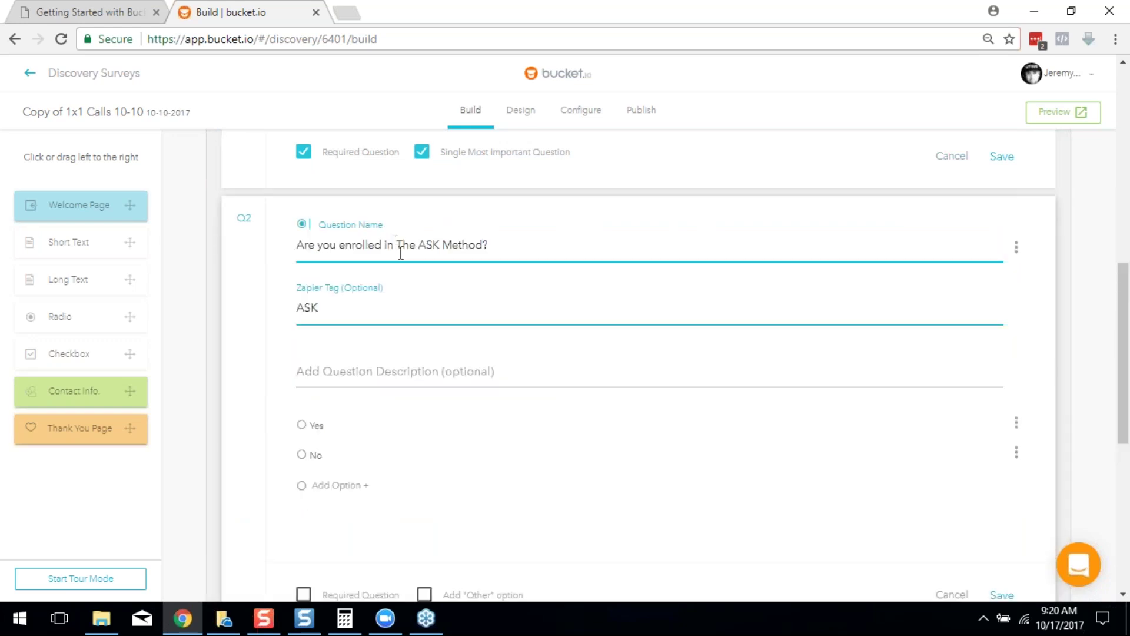
pyautogui.scroll(-7, 755, 403)
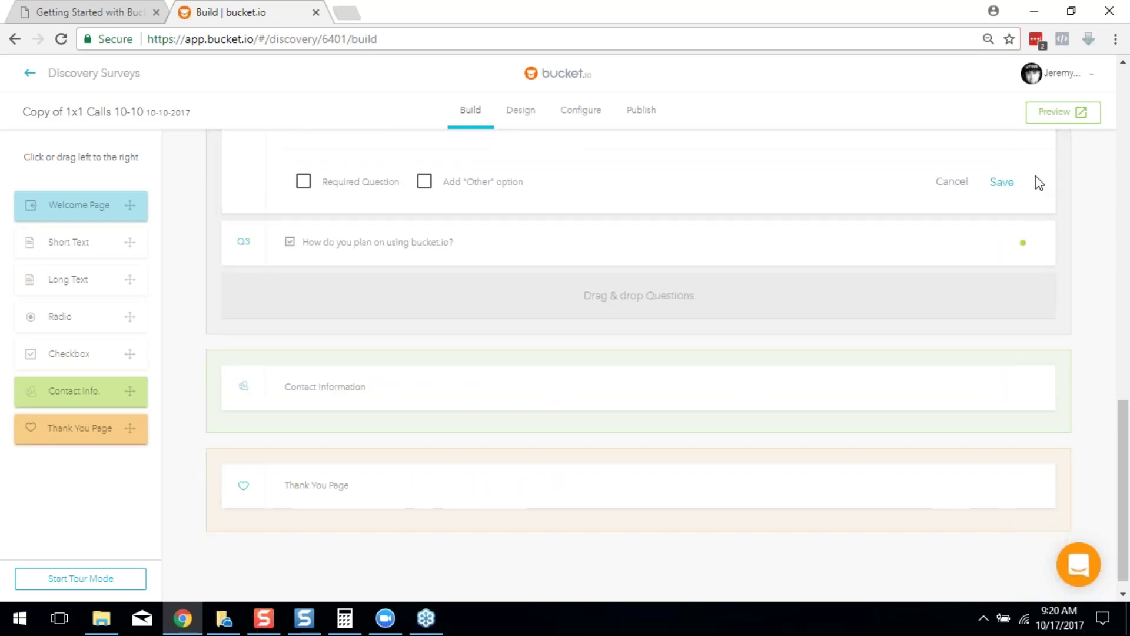
pyautogui.scroll(7, 999, 202)
pyautogui.scroll(6, 935, 362)
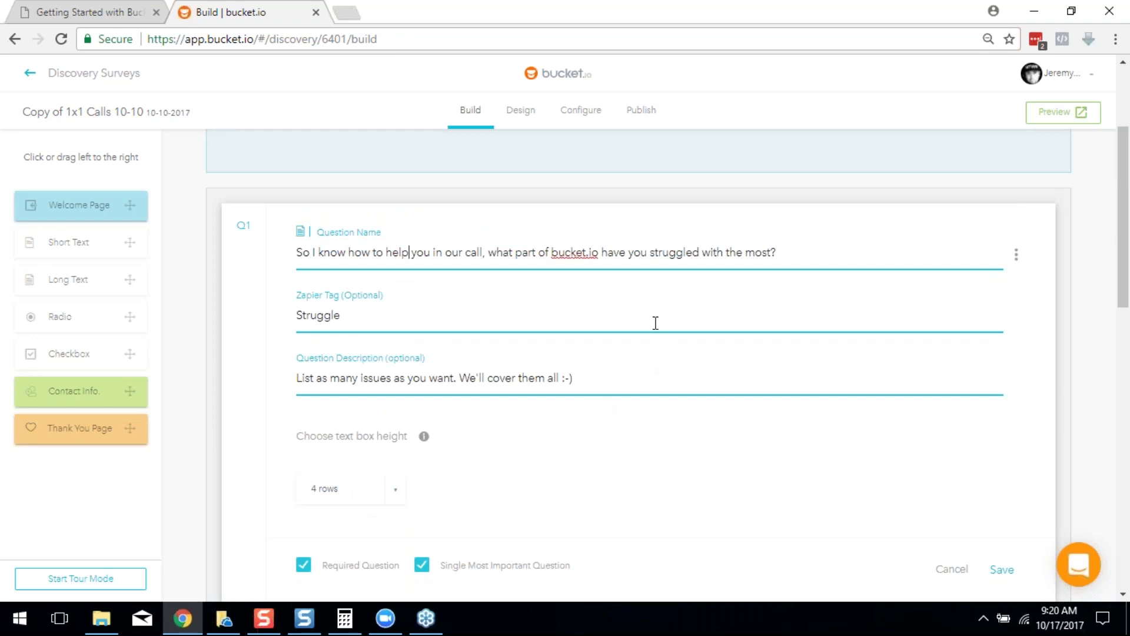
pyautogui.scroll(-3, 660, 321)
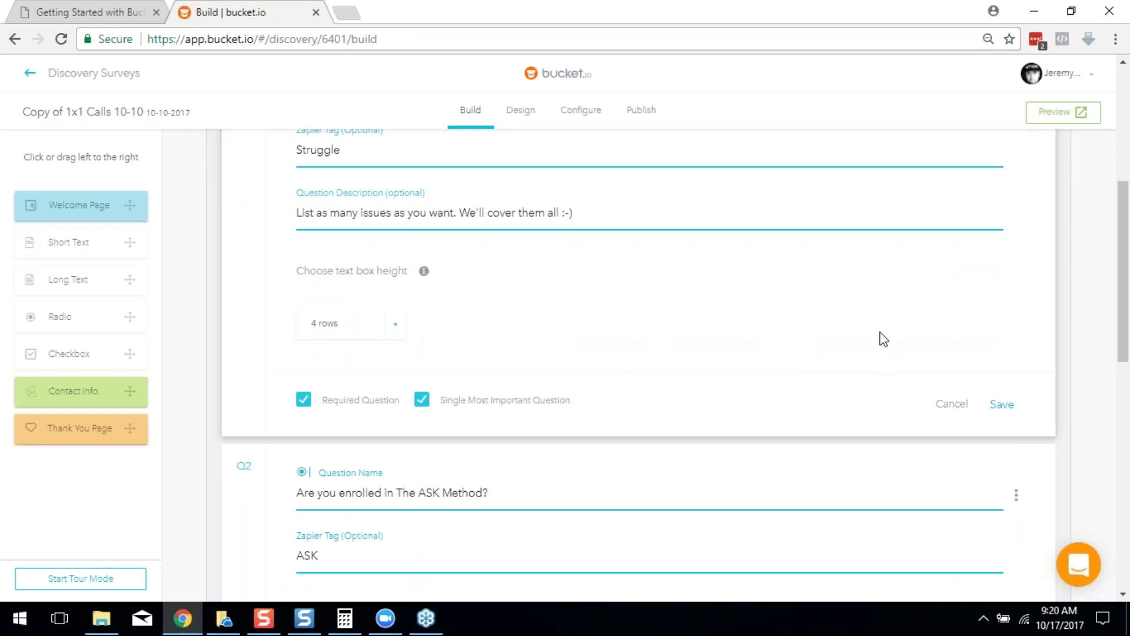
pyautogui.scroll(-10, 840, 377)
pyautogui.scroll(4, 840, 377)
pyautogui.scroll(4, 565, 334)
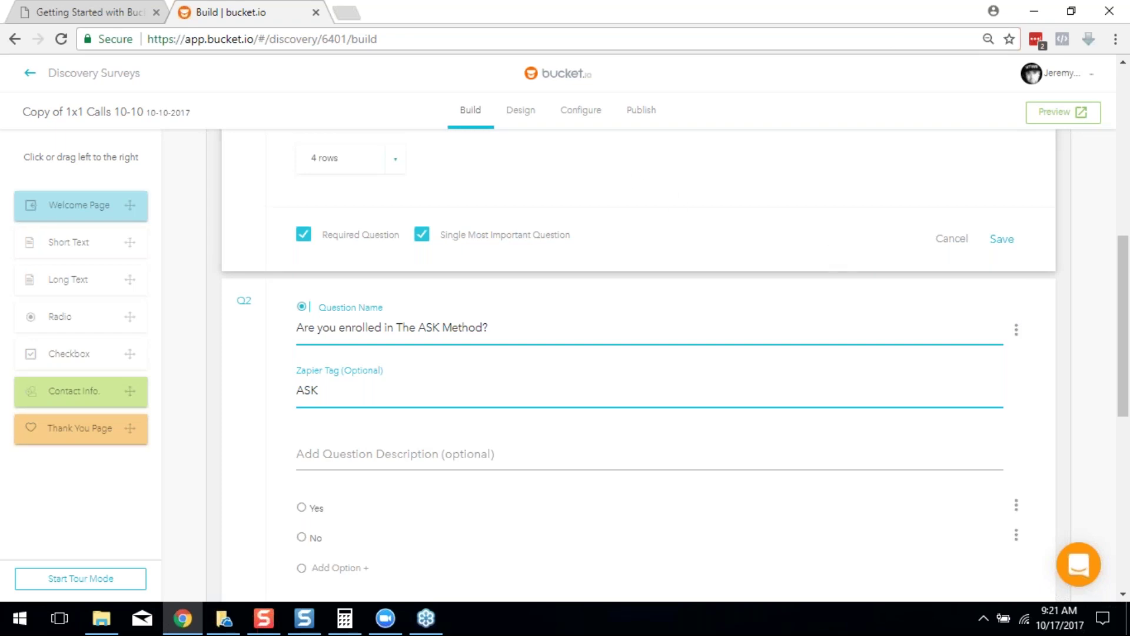
pyautogui.scroll(-1, 694, 358)
pyautogui.scroll(-3, 644, 394)
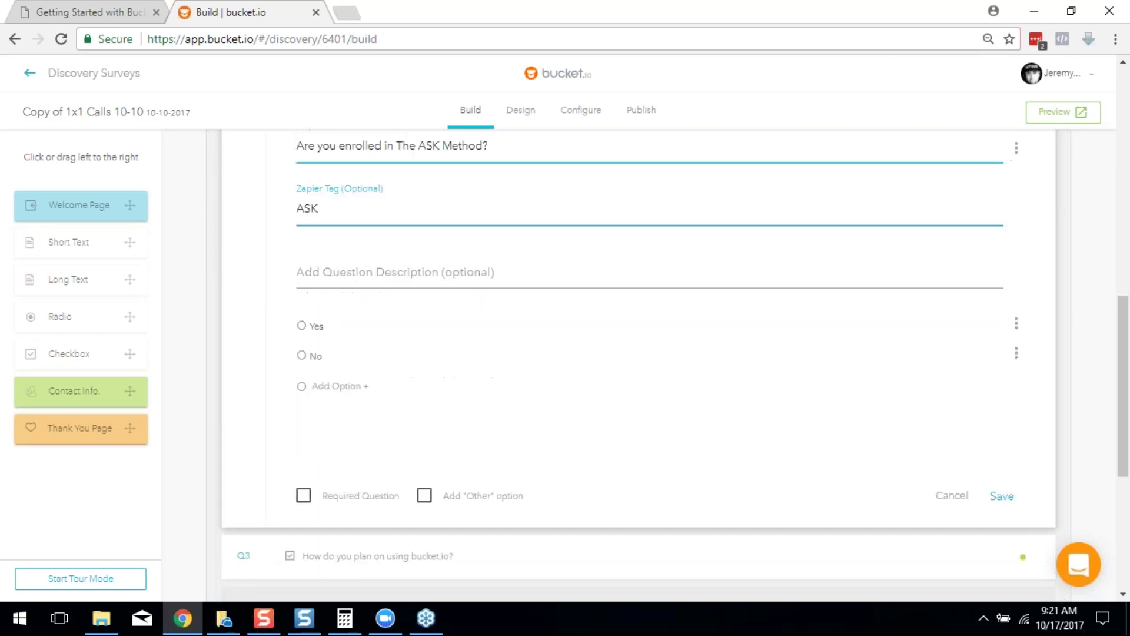
pyautogui.scroll(2, 644, 395)
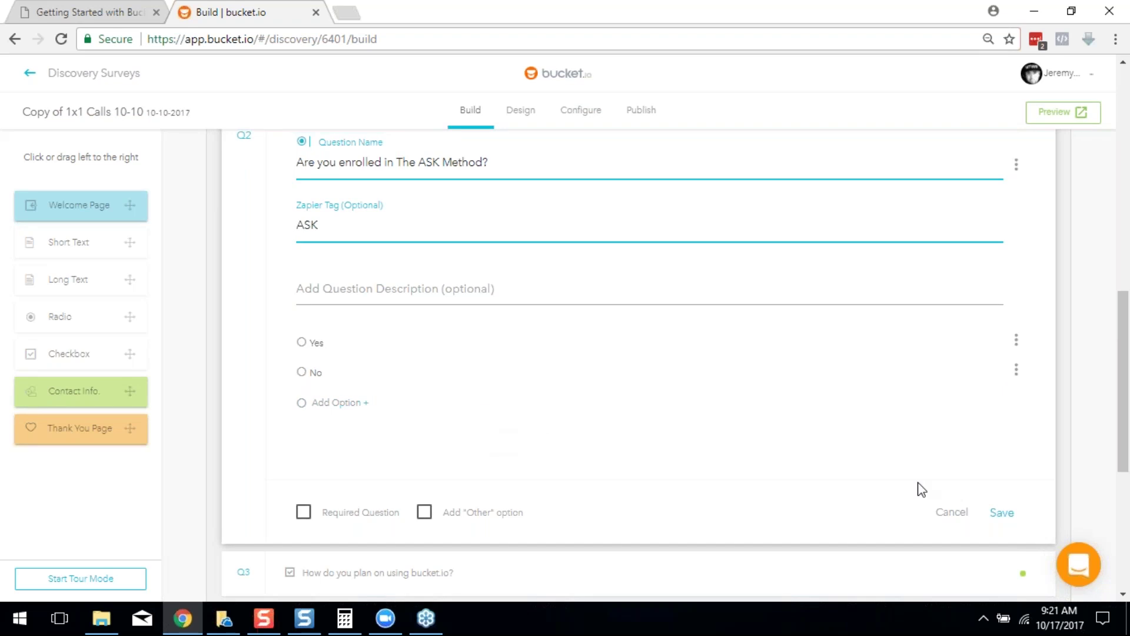
# Step: Cancel editing of both open questions, Q2 and Q1, to return to the collapsed question list
pyautogui.click(949, 513)
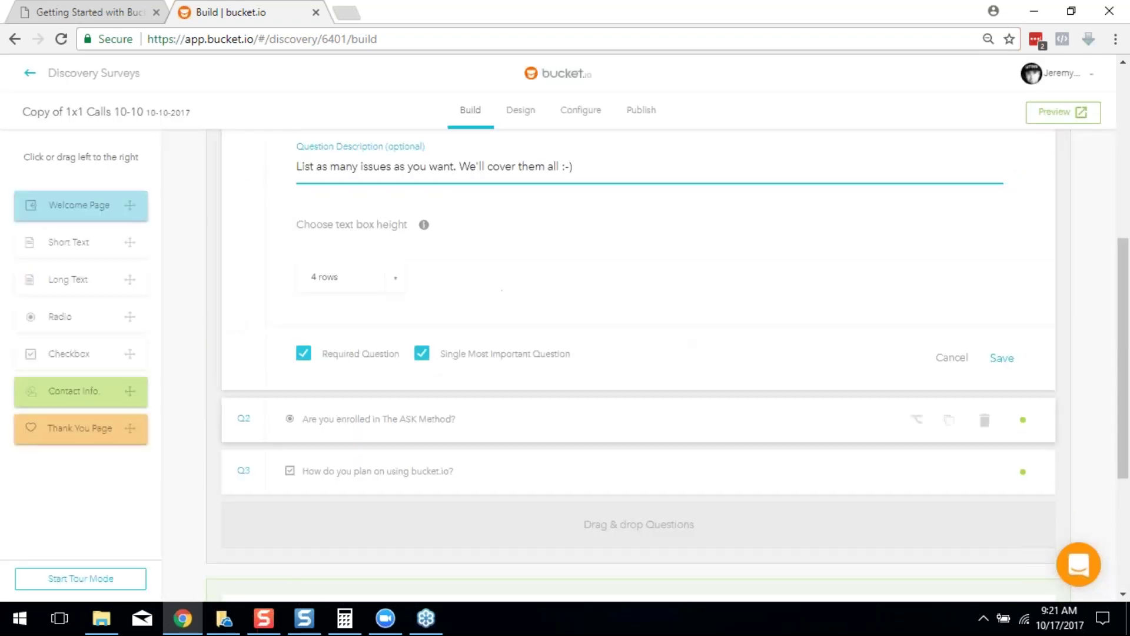
pyautogui.click(955, 366)
pyautogui.scroll(-2, 94, 302)
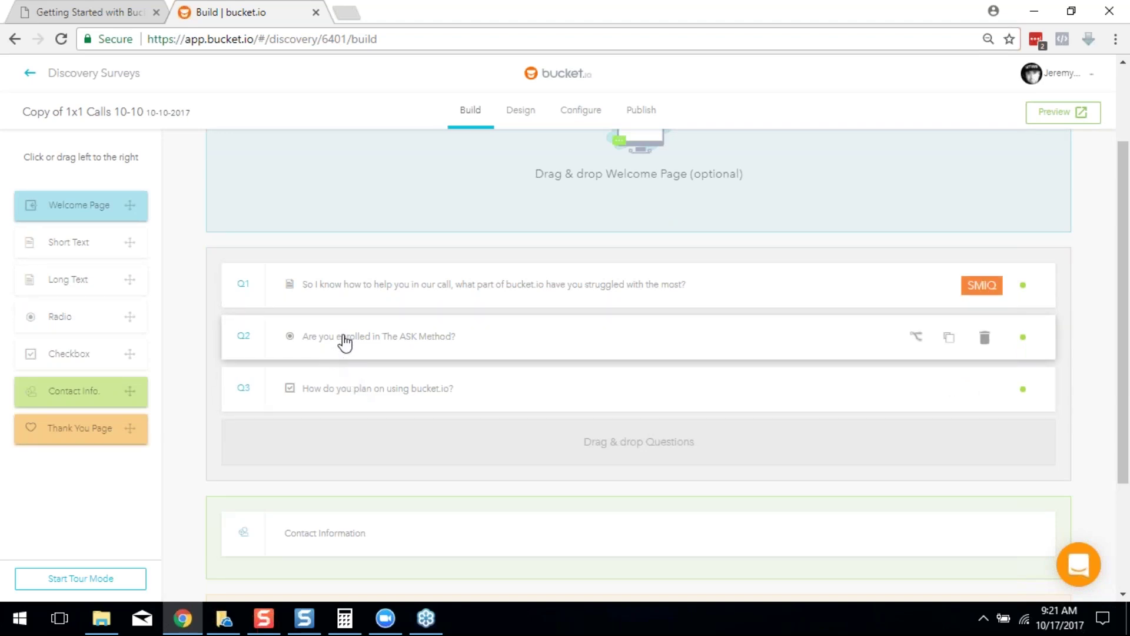
# Step: Open the radio question "Are you enrolled in The ASK Method?" and review its Zapier tag, answer choices and options
pyautogui.click(392, 341)
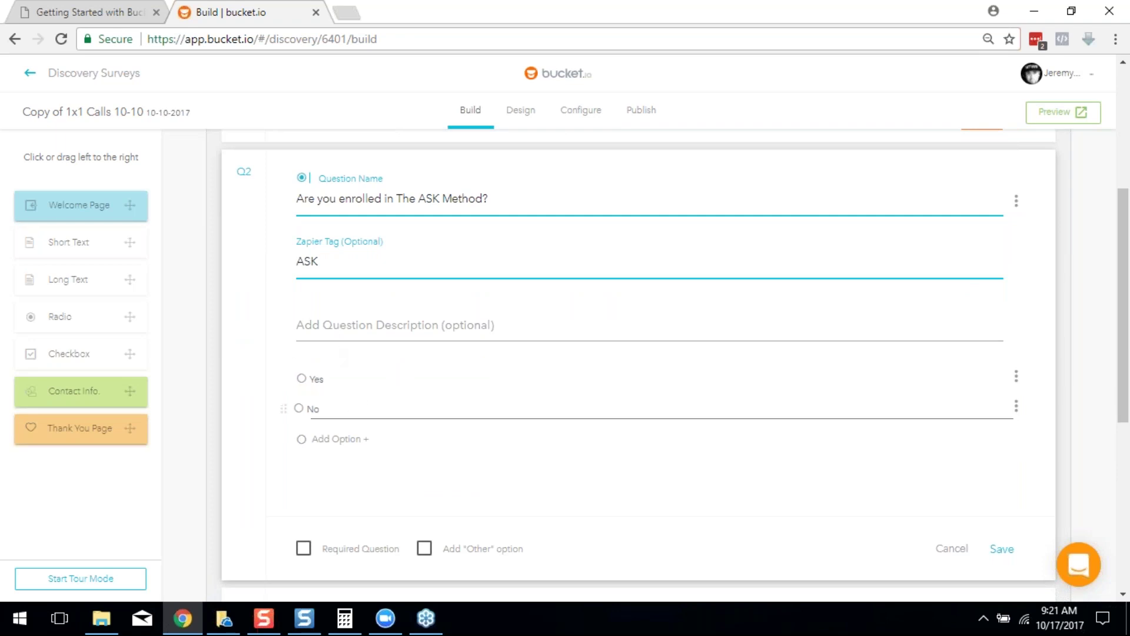
pyautogui.scroll(-2, 769, 373)
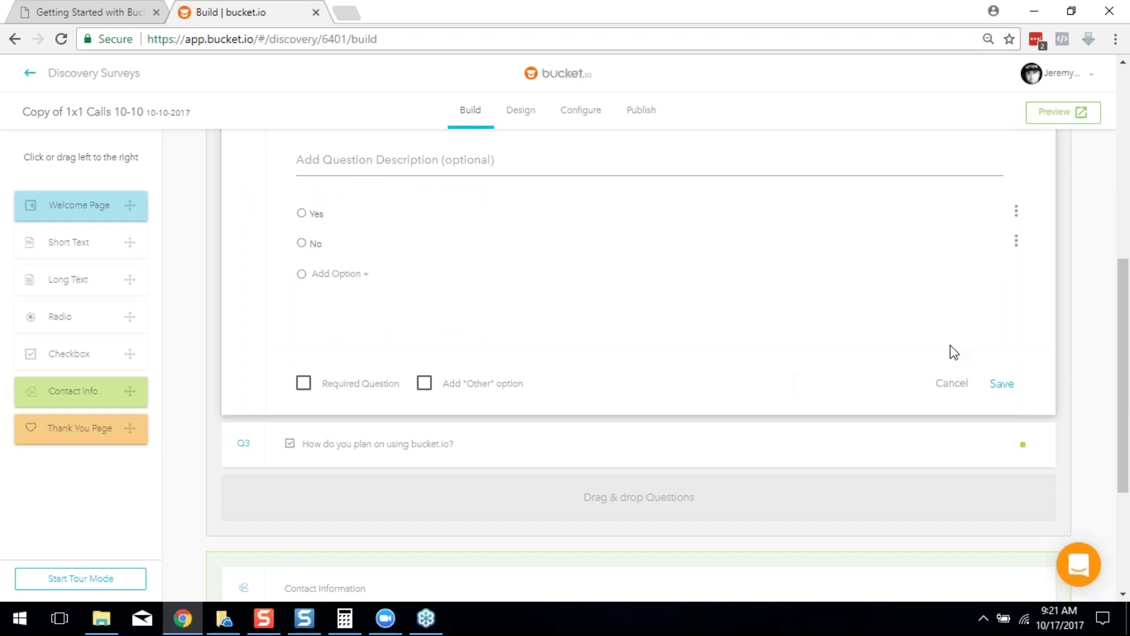
pyautogui.scroll(-2, 548, 354)
# Step: Review the checkbox question "How do you plan on using bucket.io?" with its Other option, and cancel editing of both open questions
pyautogui.click(346, 281)
pyautogui.scroll(-2, 349, 288)
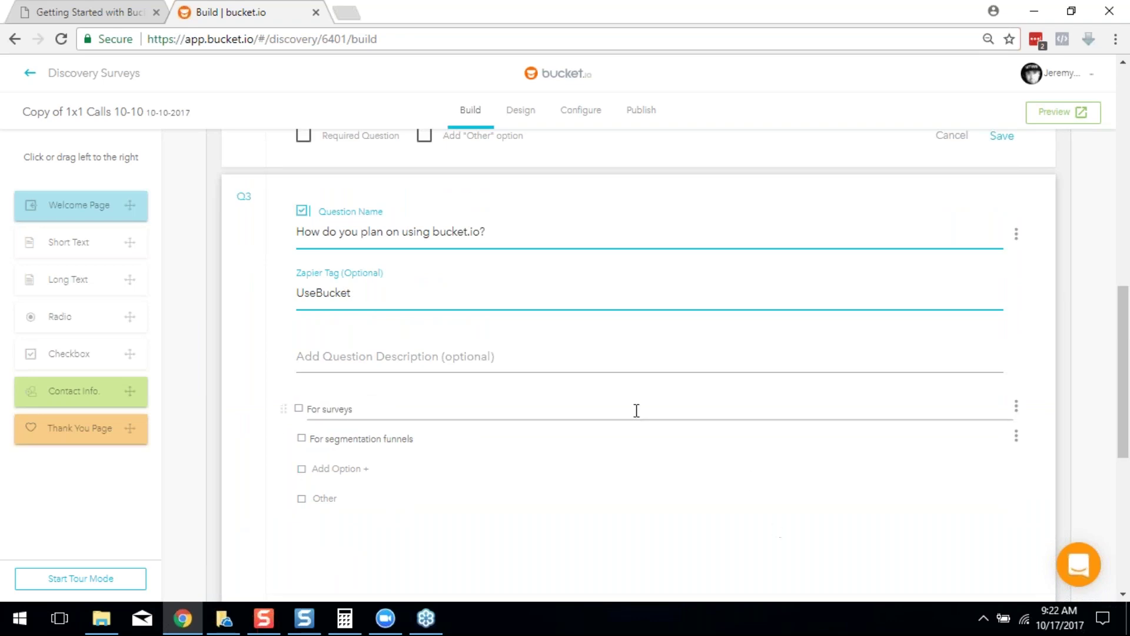
pyautogui.scroll(-3, 636, 409)
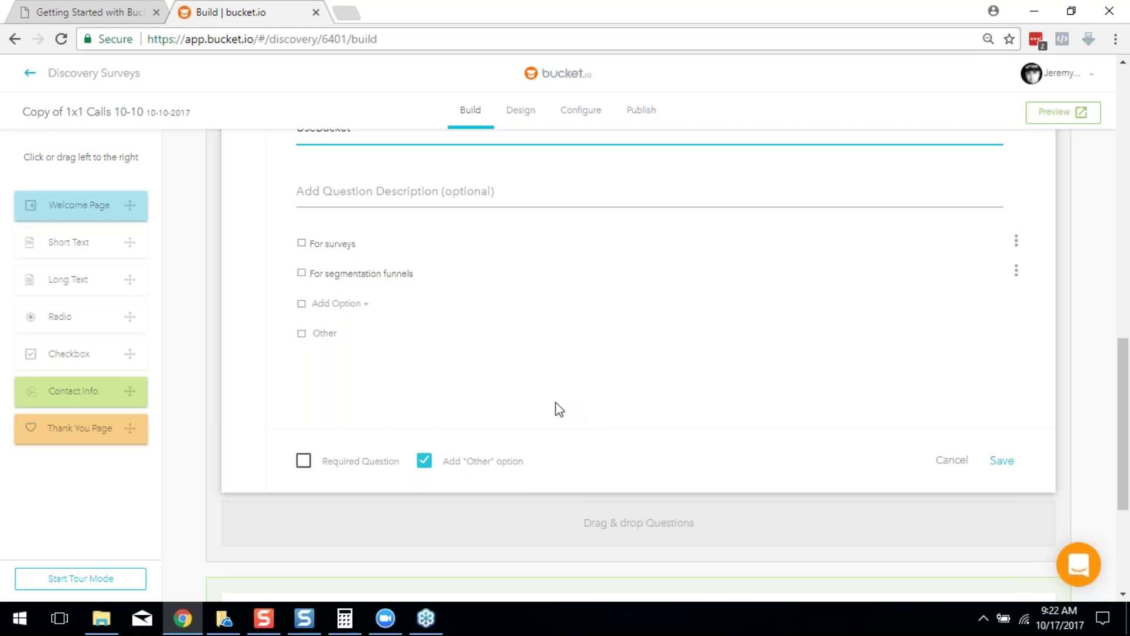
pyautogui.scroll(2, 503, 373)
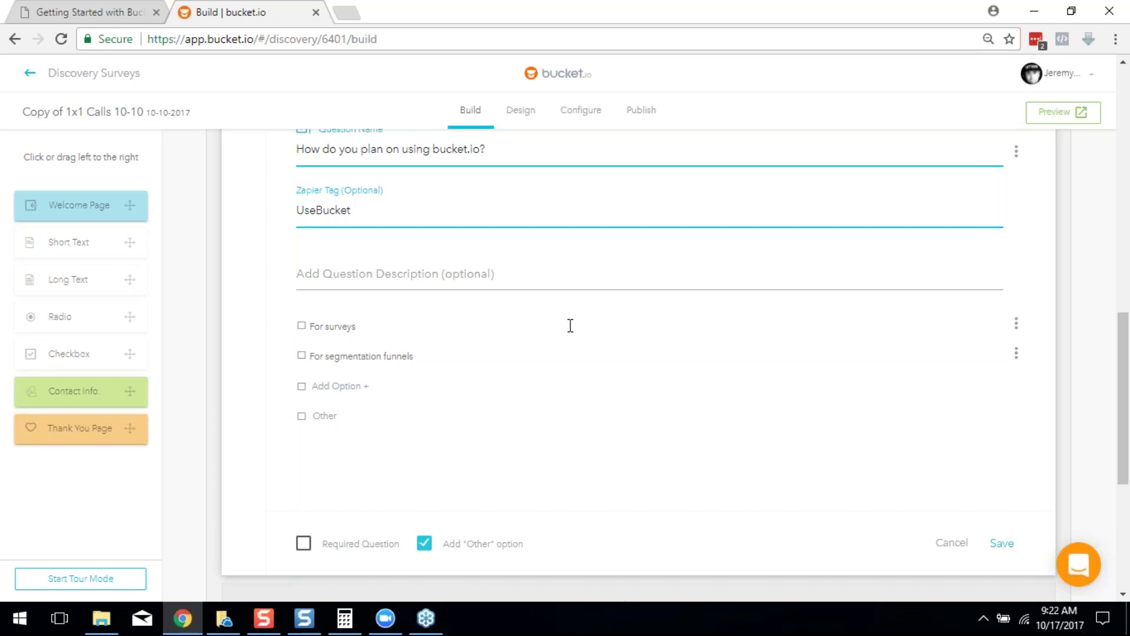
pyautogui.click(952, 544)
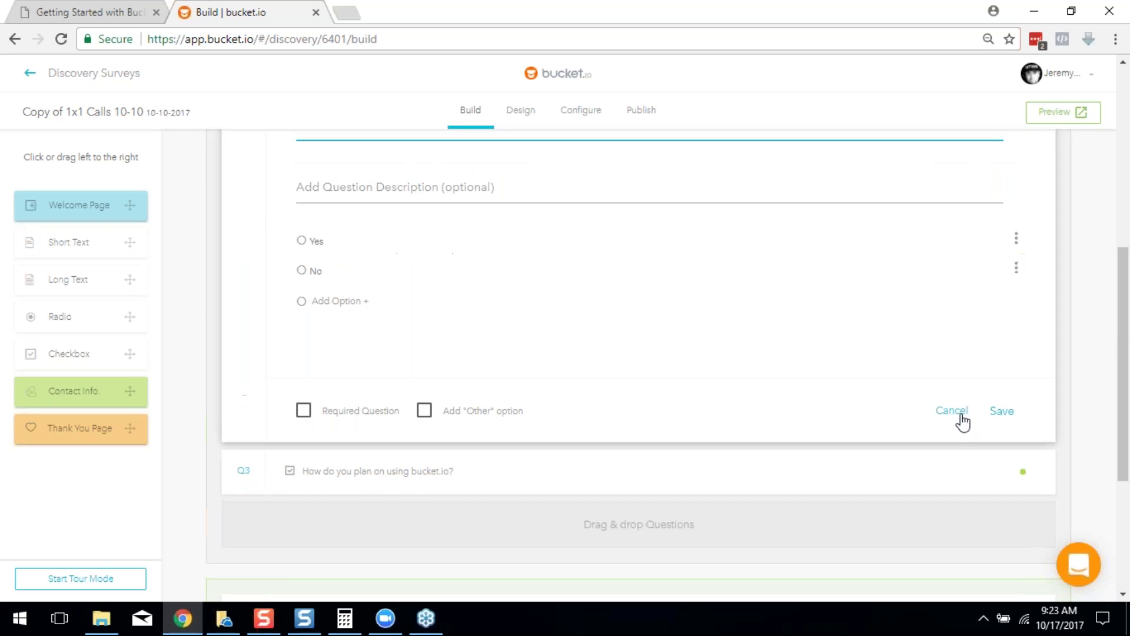
pyautogui.click(955, 416)
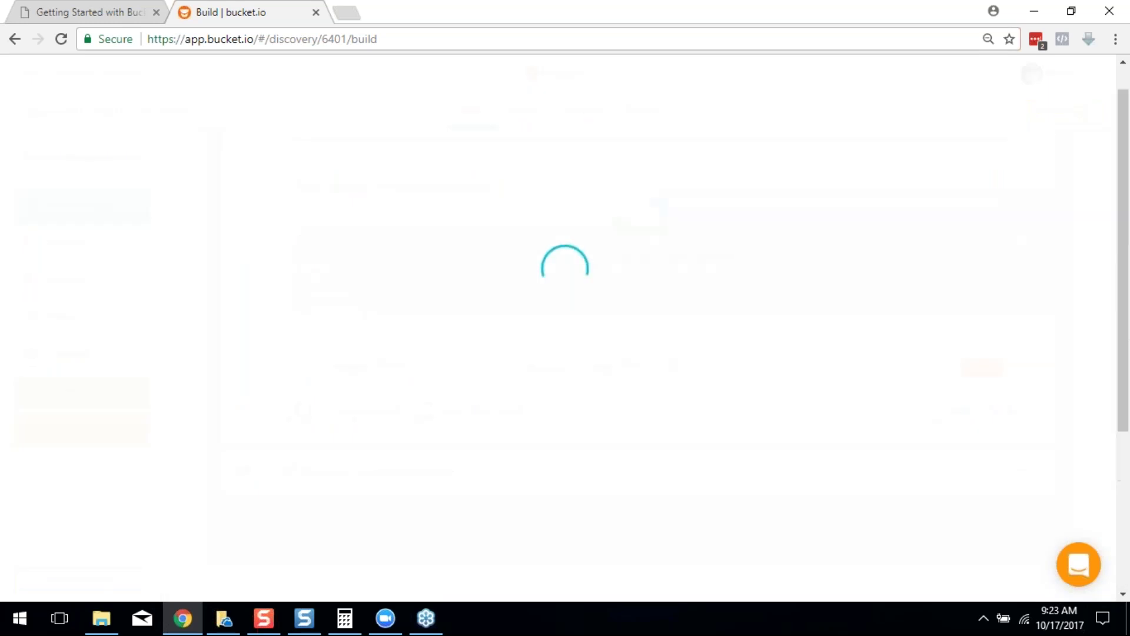
# Step: Open the Contact Information page, review its headline, form background, name, email, phone and button settings, and exit discarding changes
pyautogui.scroll(-1, 507, 361)
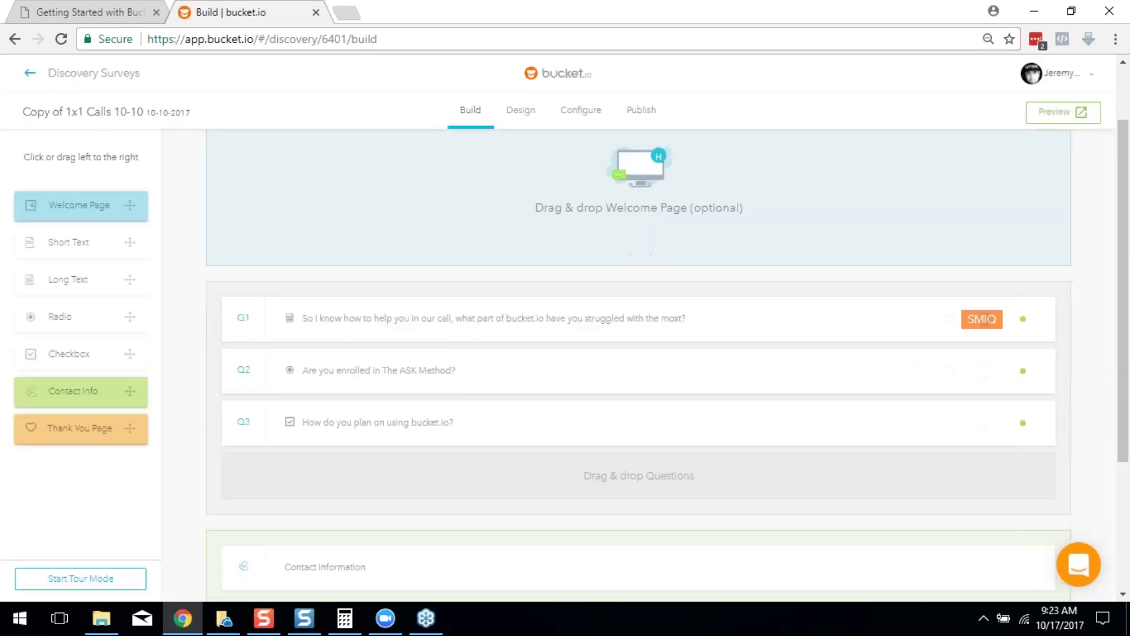
pyautogui.scroll(-3, 461, 341)
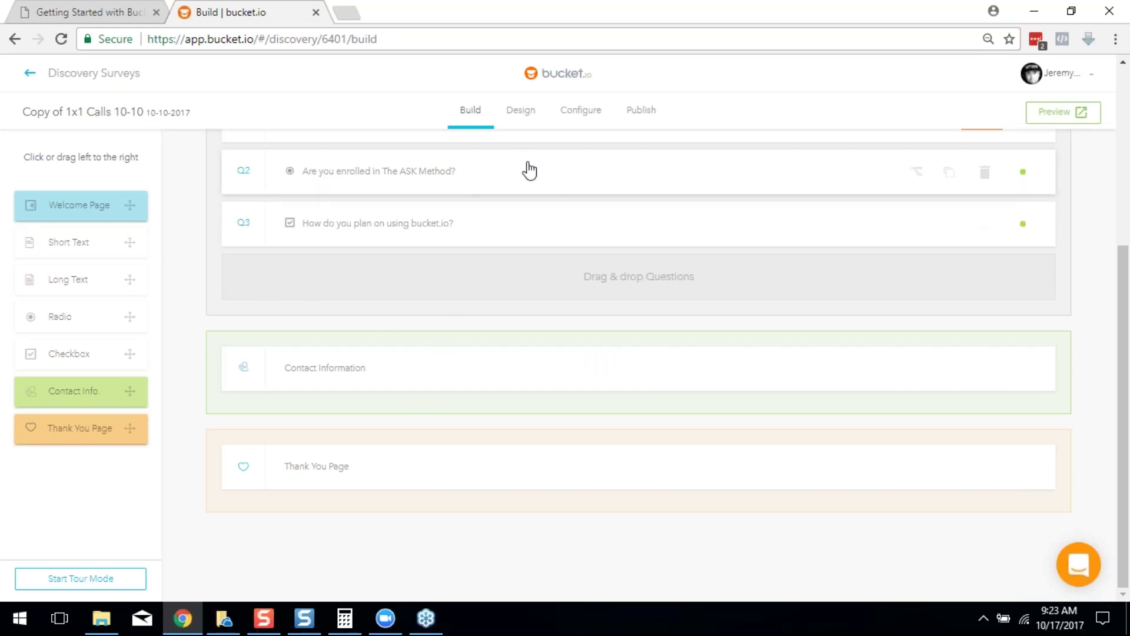
pyautogui.click(406, 370)
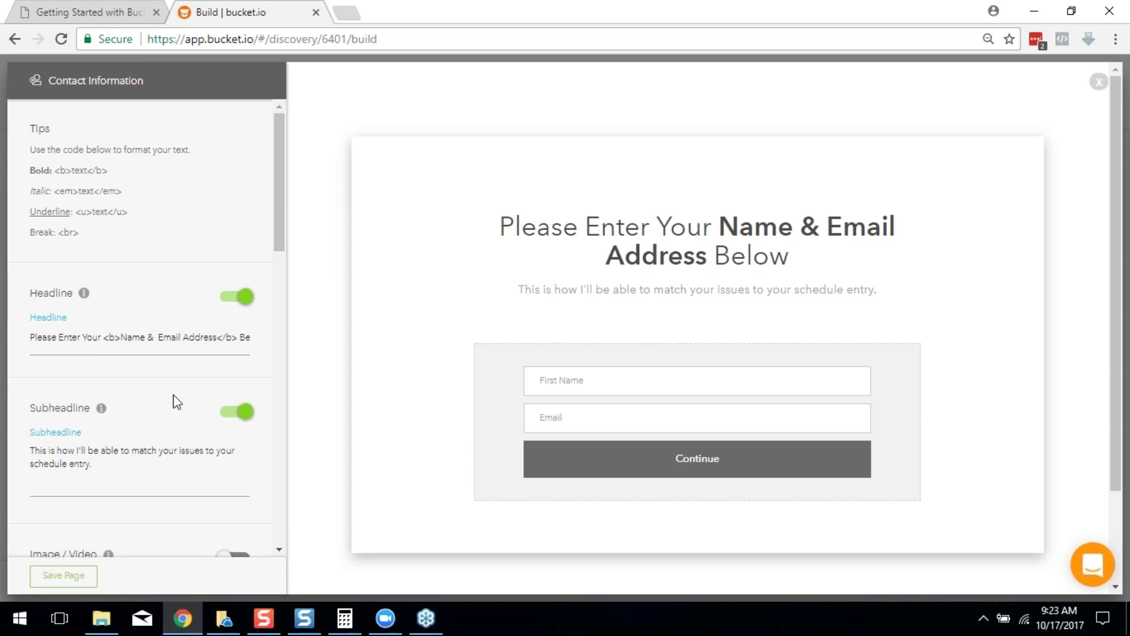
pyautogui.scroll(-1, 289, 127)
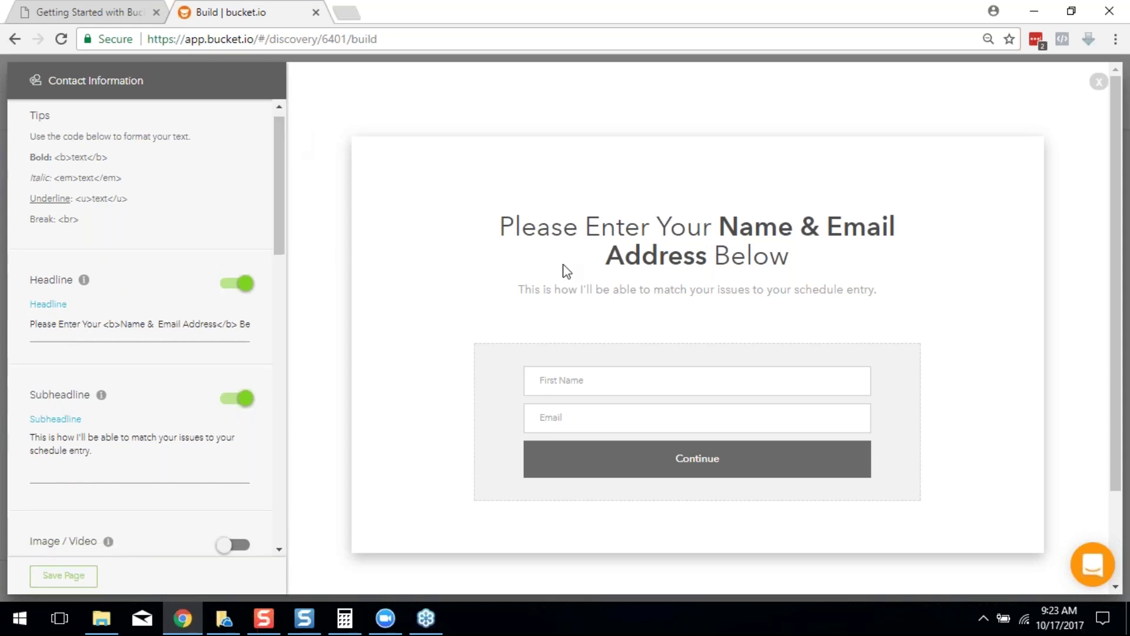
pyautogui.moveTo(277, 131); pyautogui.dragTo(6, 245)
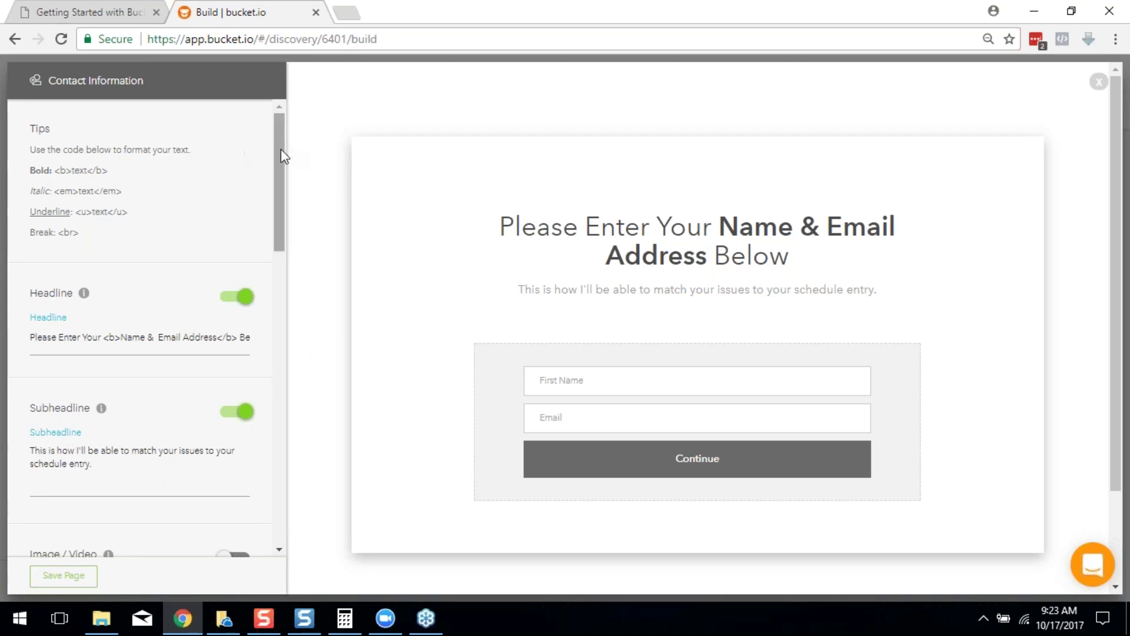
pyautogui.moveTo(278, 156); pyautogui.dragTo(280, 245)
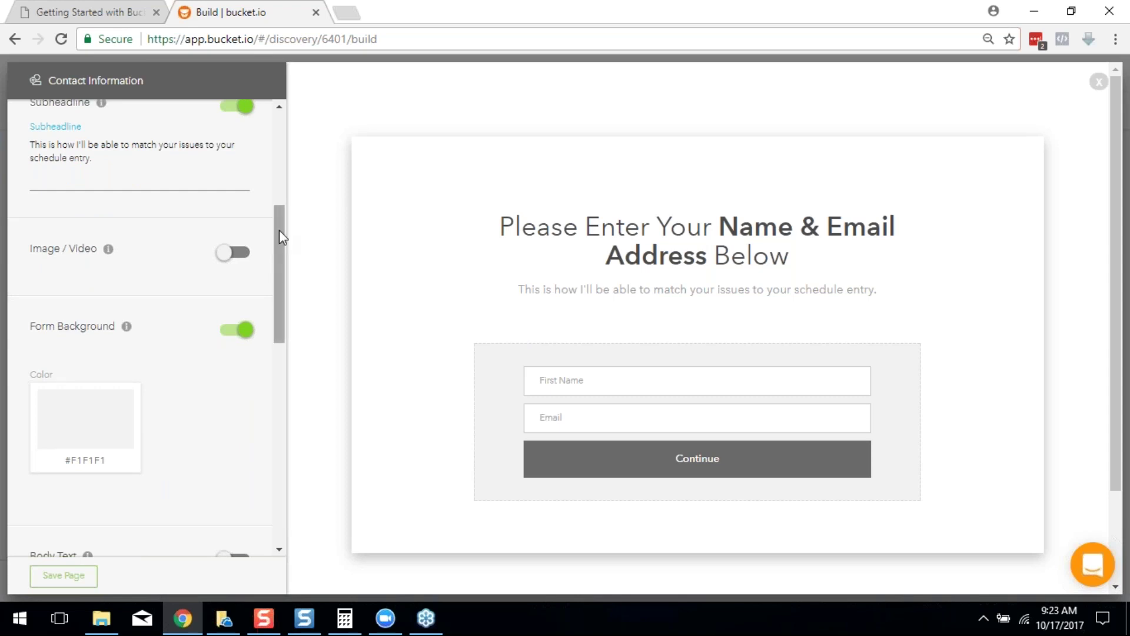
pyautogui.moveTo(282, 234); pyautogui.dragTo(235, 347)
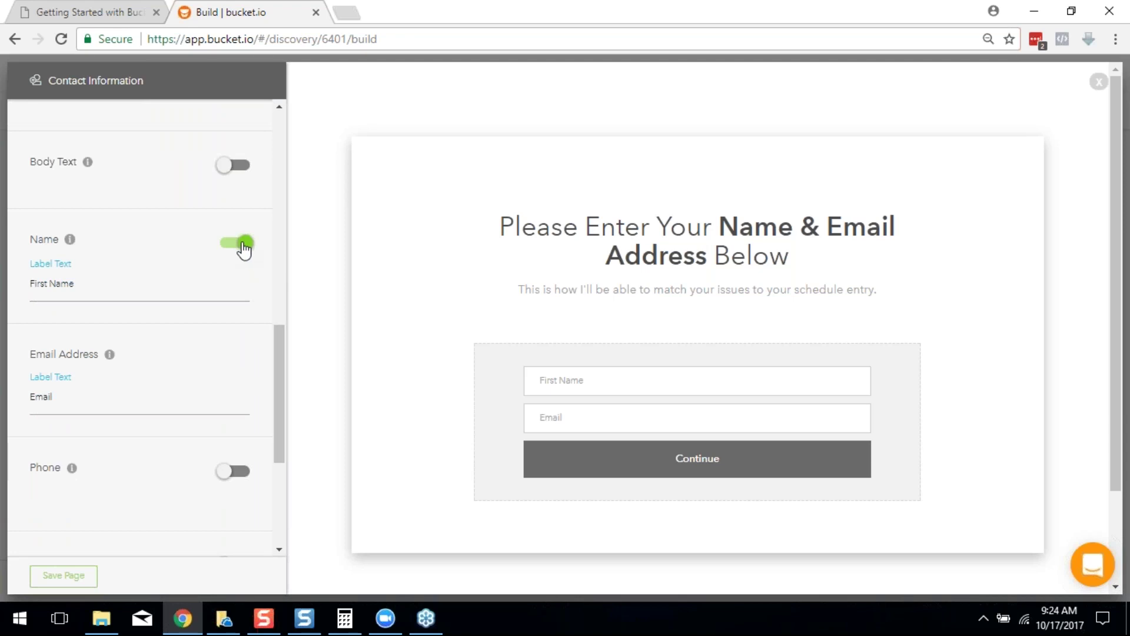
pyautogui.moveTo(277, 383); pyautogui.dragTo(280, 437)
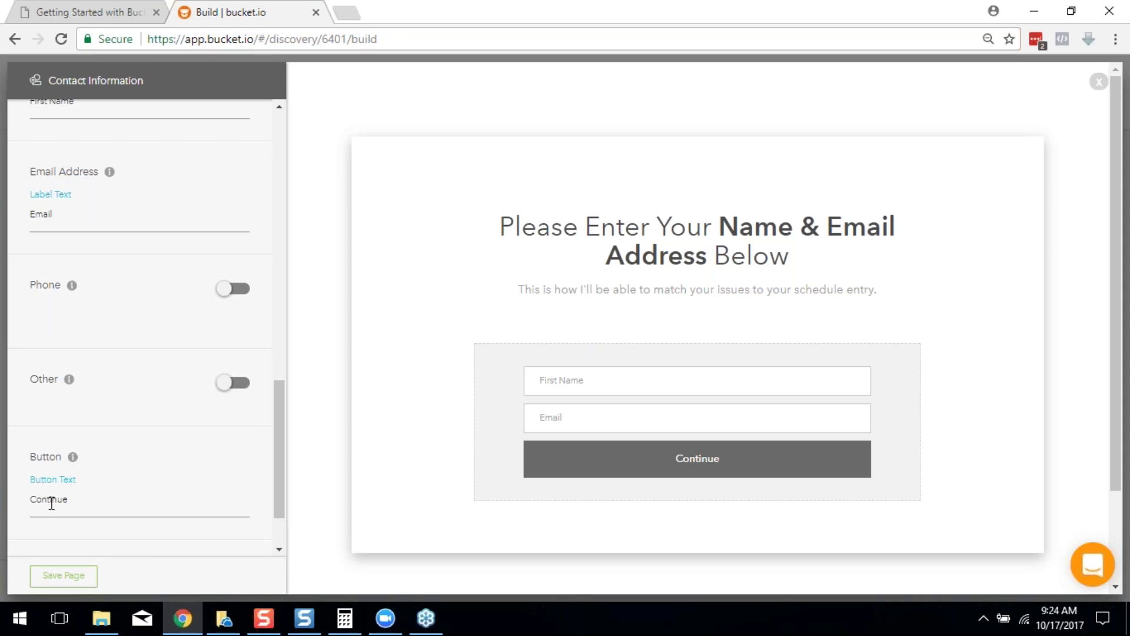
pyautogui.click(1096, 83)
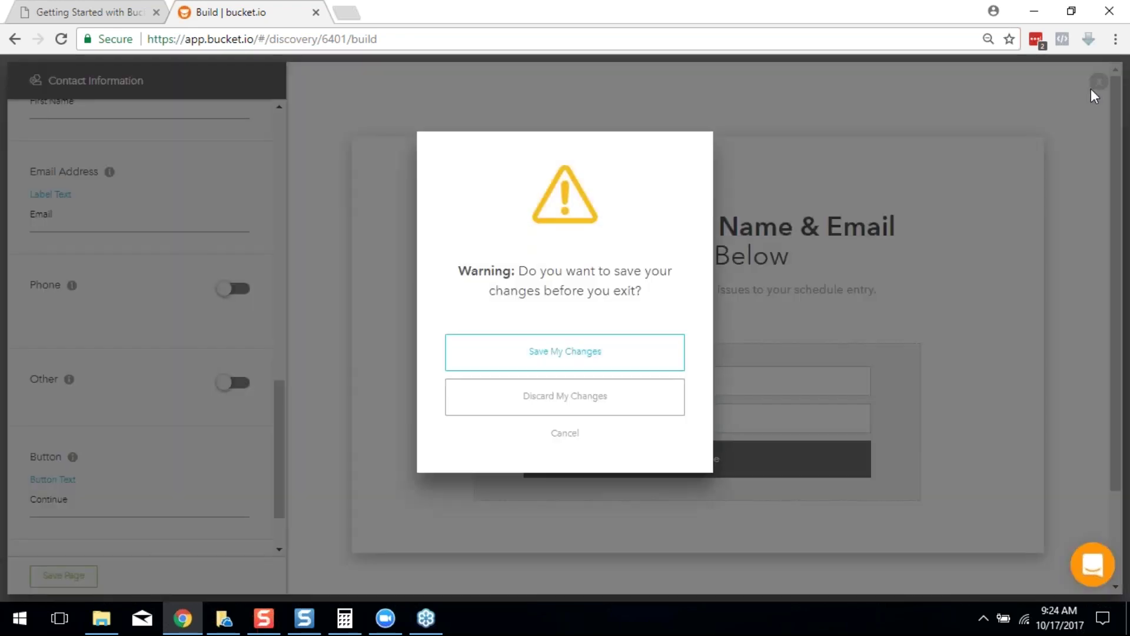
pyautogui.click(591, 405)
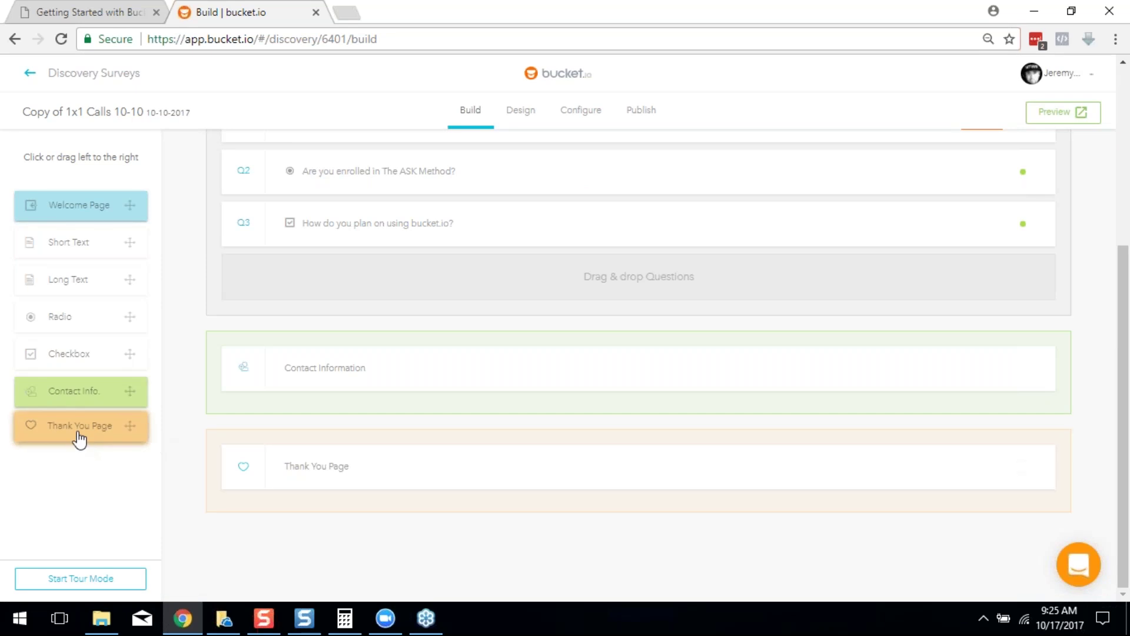
# Step: Open the Thank You Page, review its headline, body text, button text and button URL settings, and exit discarding changes
pyautogui.moveTo(79, 438); pyautogui.dragTo(356, 464)
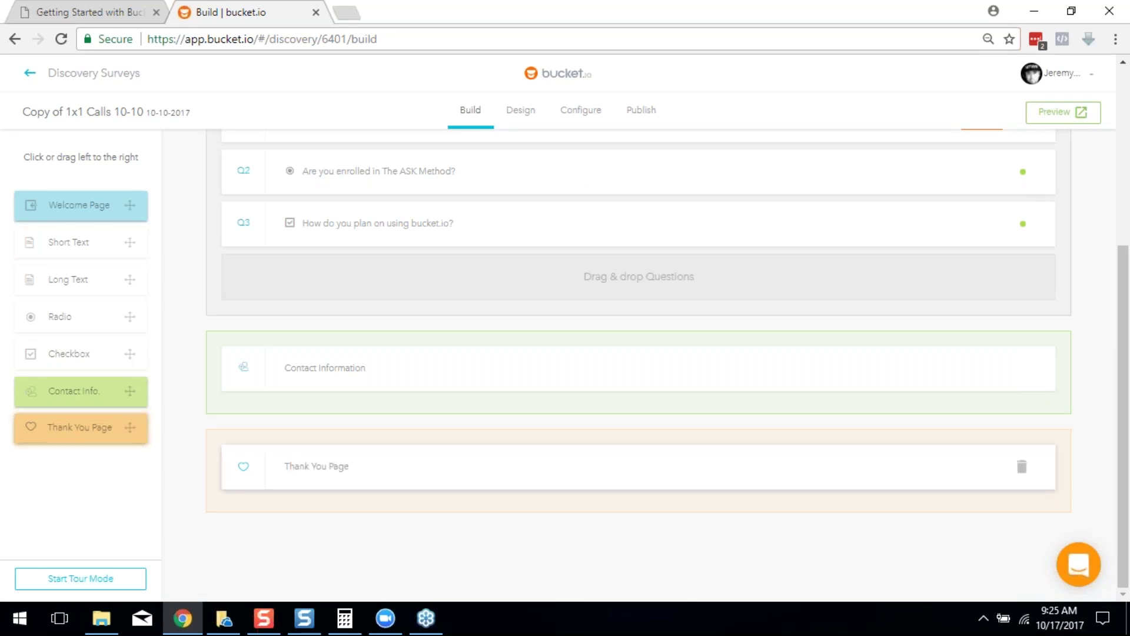
pyautogui.click(341, 479)
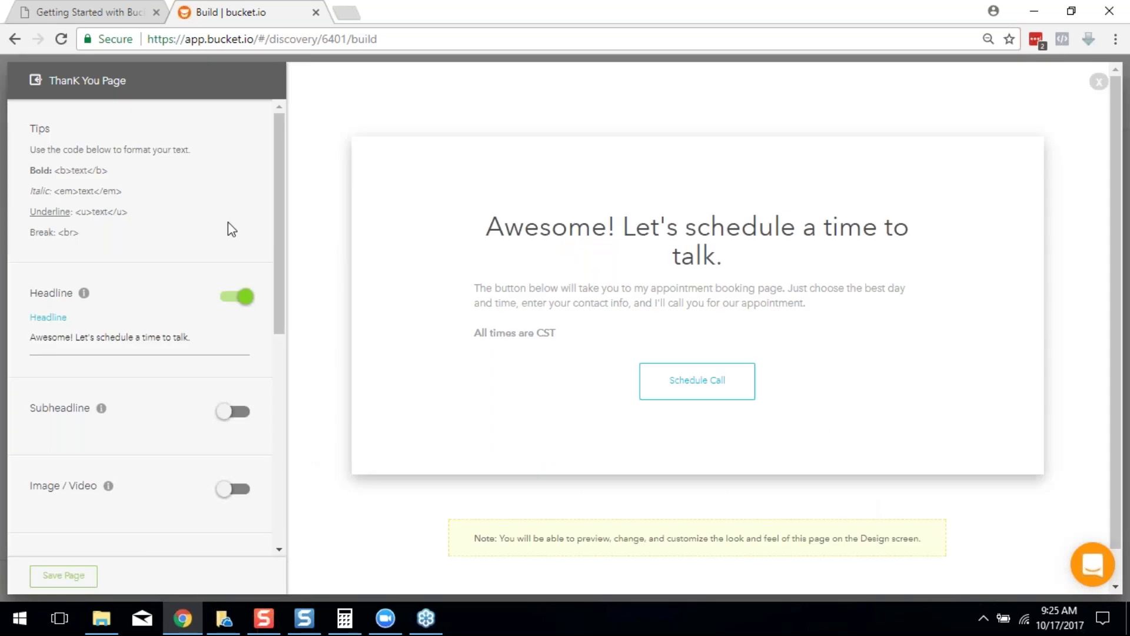
pyautogui.scroll(-1, 286, 206)
pyautogui.scroll(-2, 286, 206)
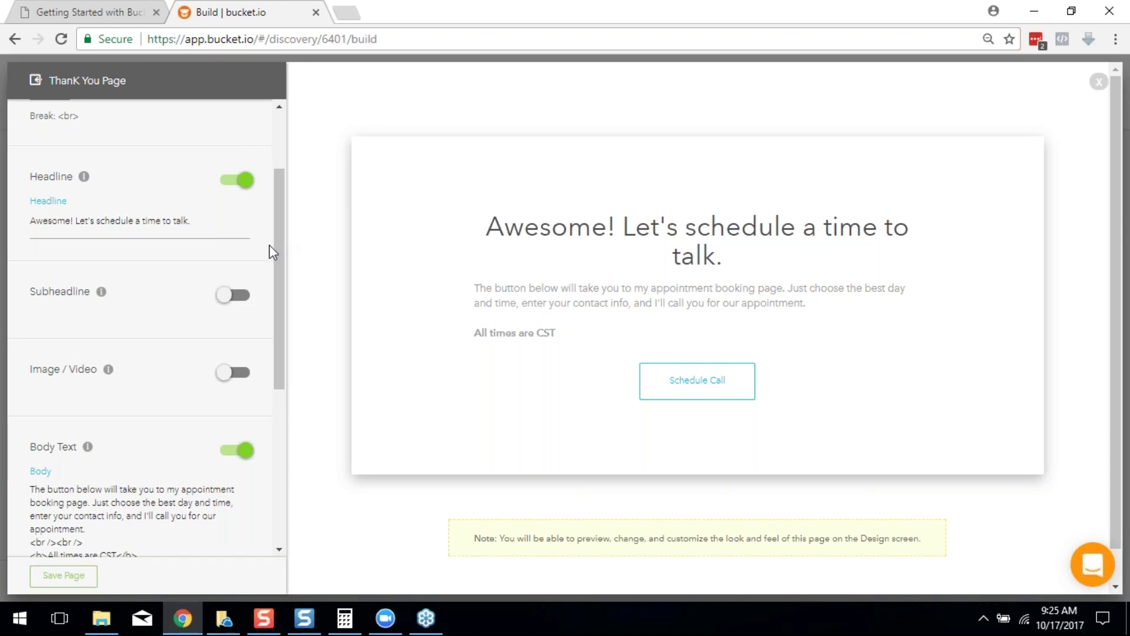
pyautogui.moveTo(286, 241); pyautogui.dragTo(230, 278)
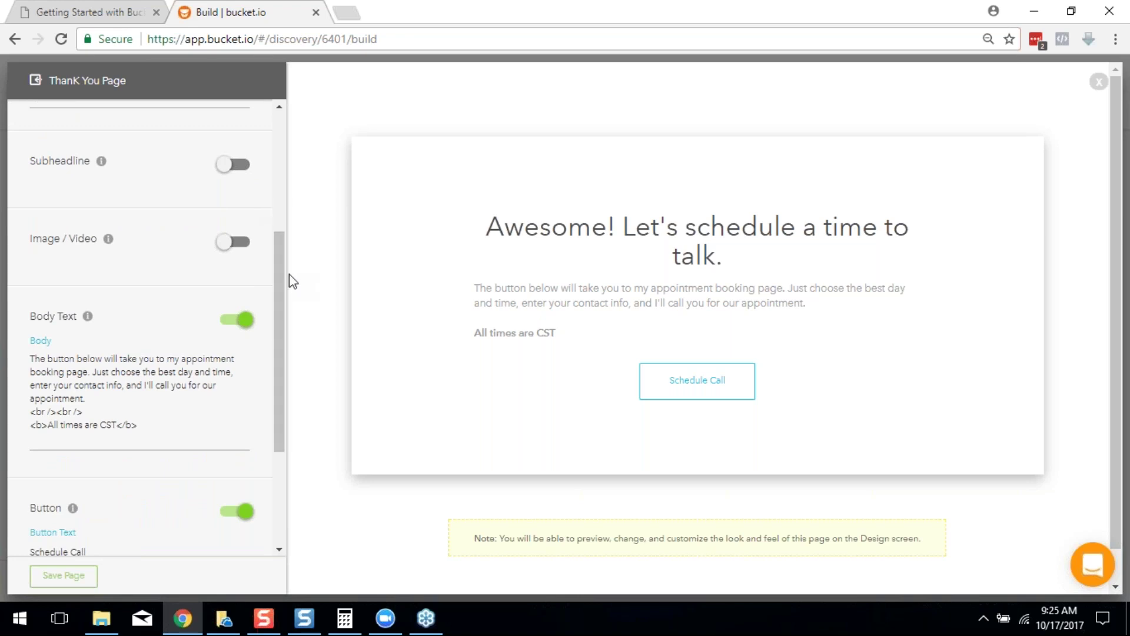
pyautogui.moveTo(279, 267); pyautogui.dragTo(271, 374)
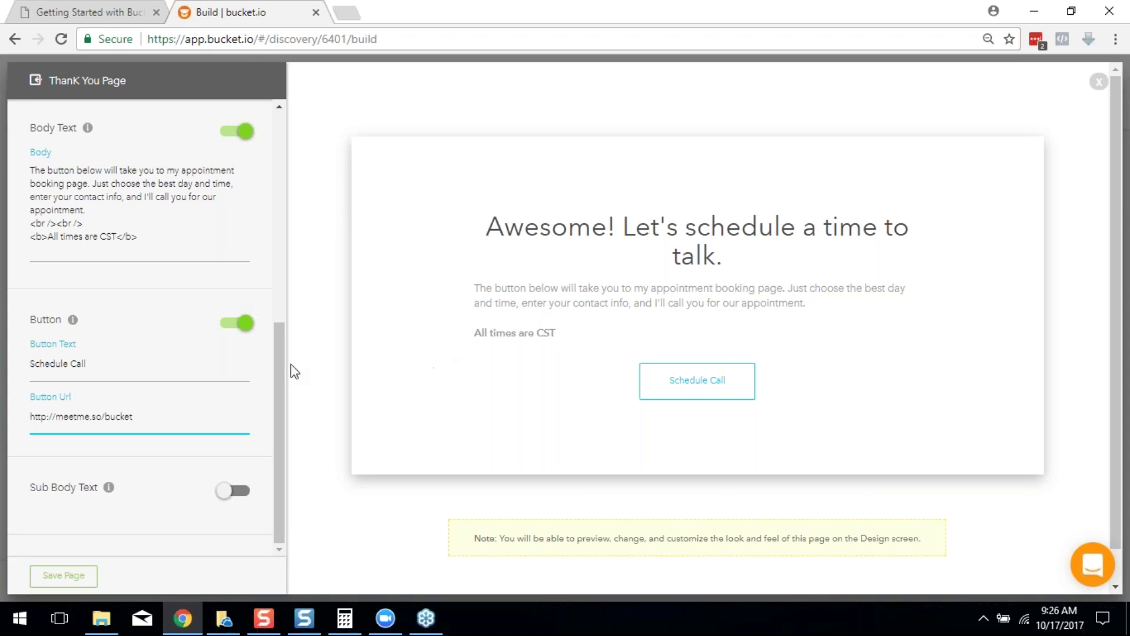
pyautogui.click(237, 323)
pyautogui.click(231, 411)
pyautogui.click(1098, 82)
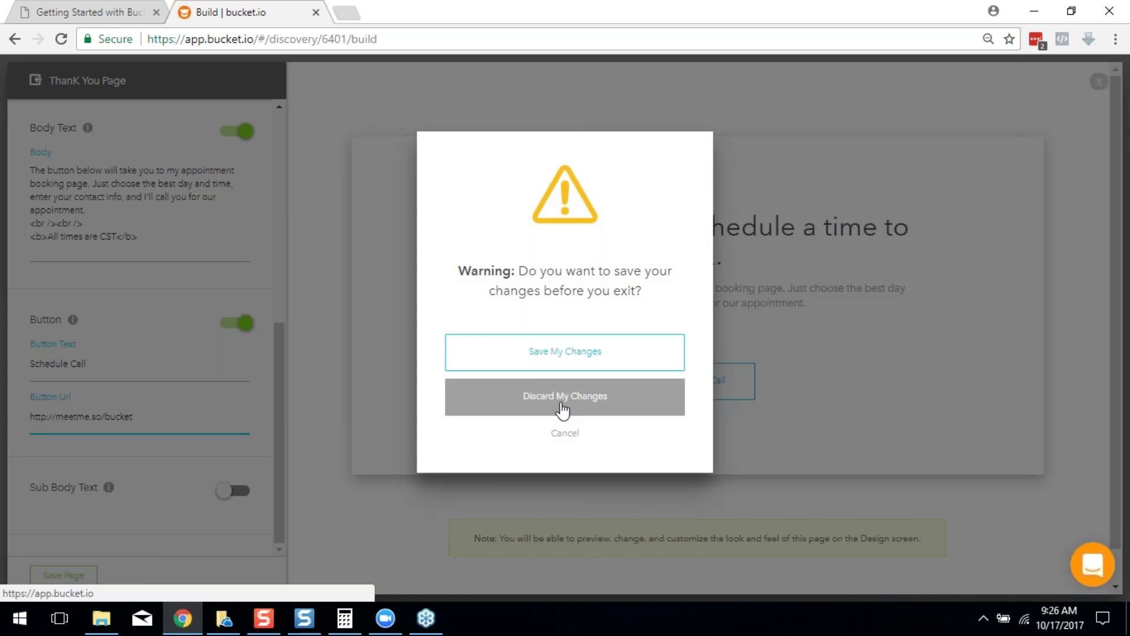
pyautogui.click(563, 406)
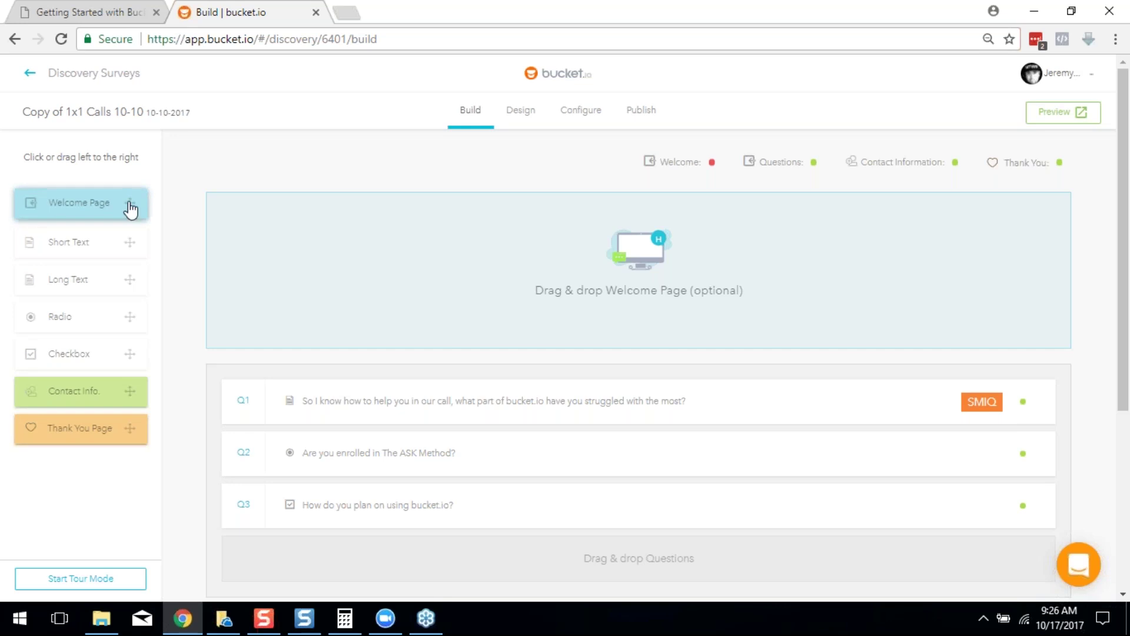
# Step: Look over the survey's build sections, and open its design settings to review the Header logo and header text options
pyautogui.scroll(-3, 524, 289)
pyautogui.scroll(-1, 452, 294)
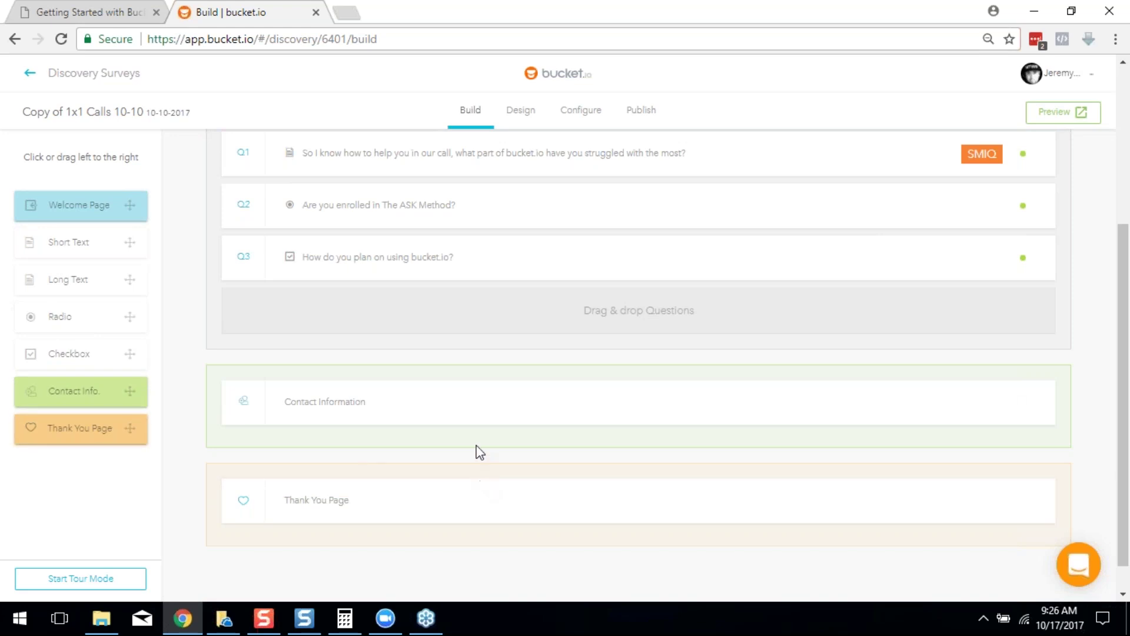
pyautogui.scroll(4, 458, 439)
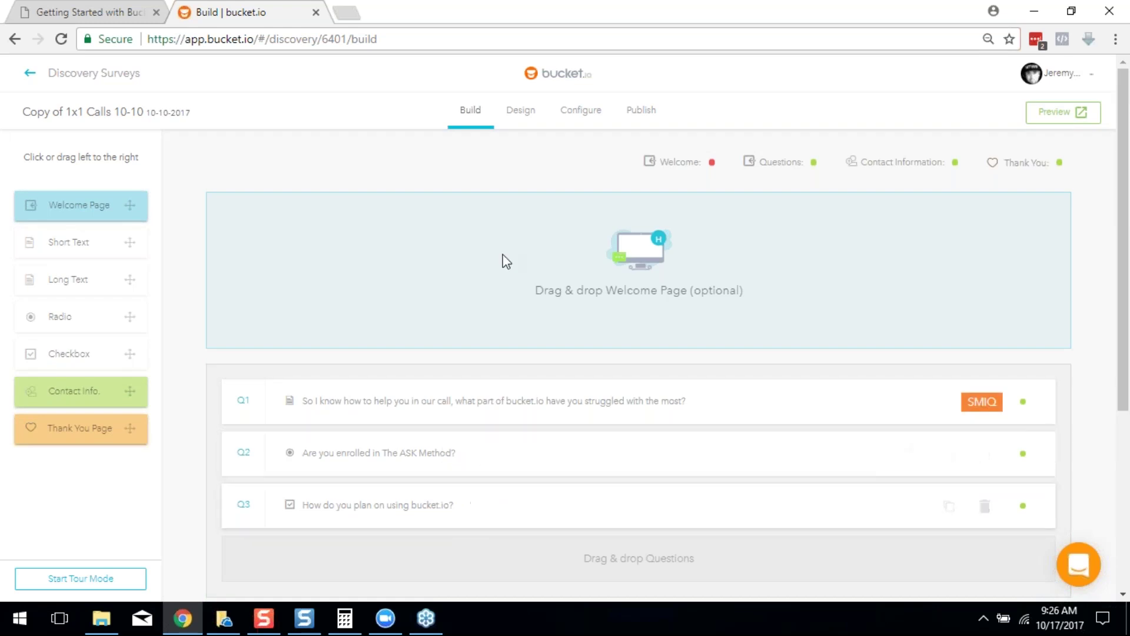
pyautogui.click(524, 113)
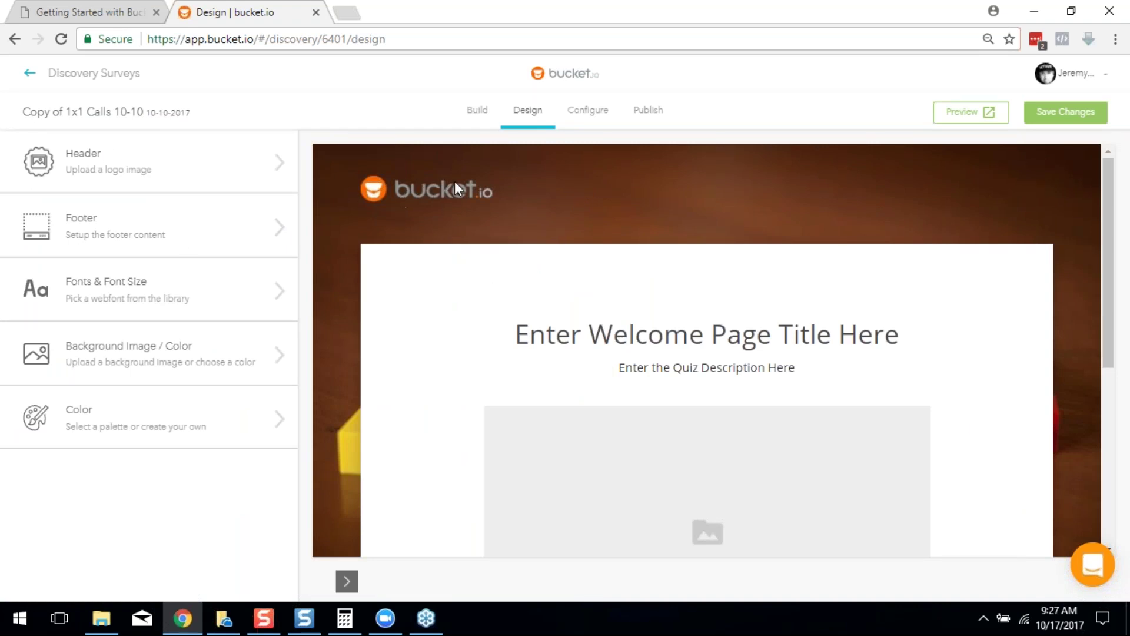
pyautogui.click(74, 169)
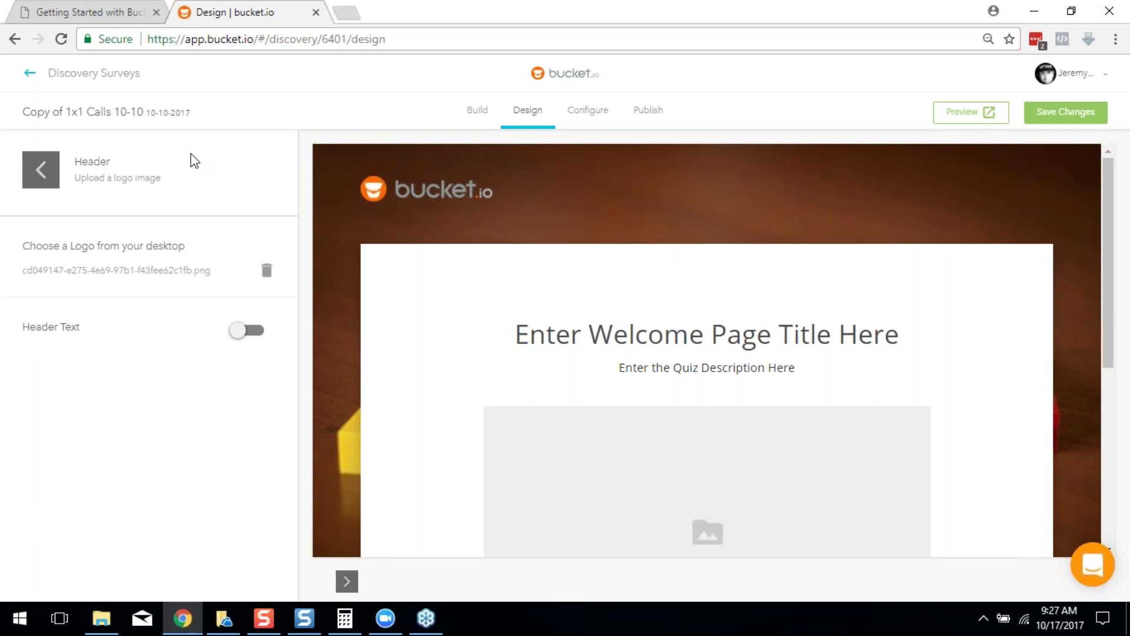
pyautogui.click(51, 174)
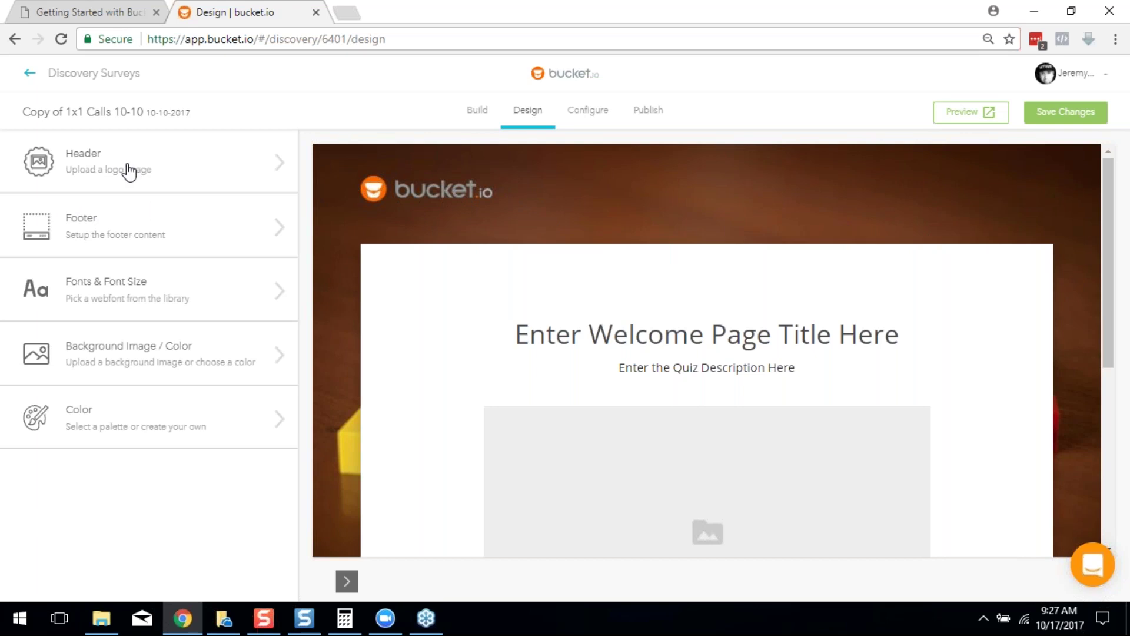
# Step: Open the Footer design settings and review the Footer Navigation option and its list of navigation links
pyautogui.scroll(-1, 608, 477)
pyautogui.click(101, 235)
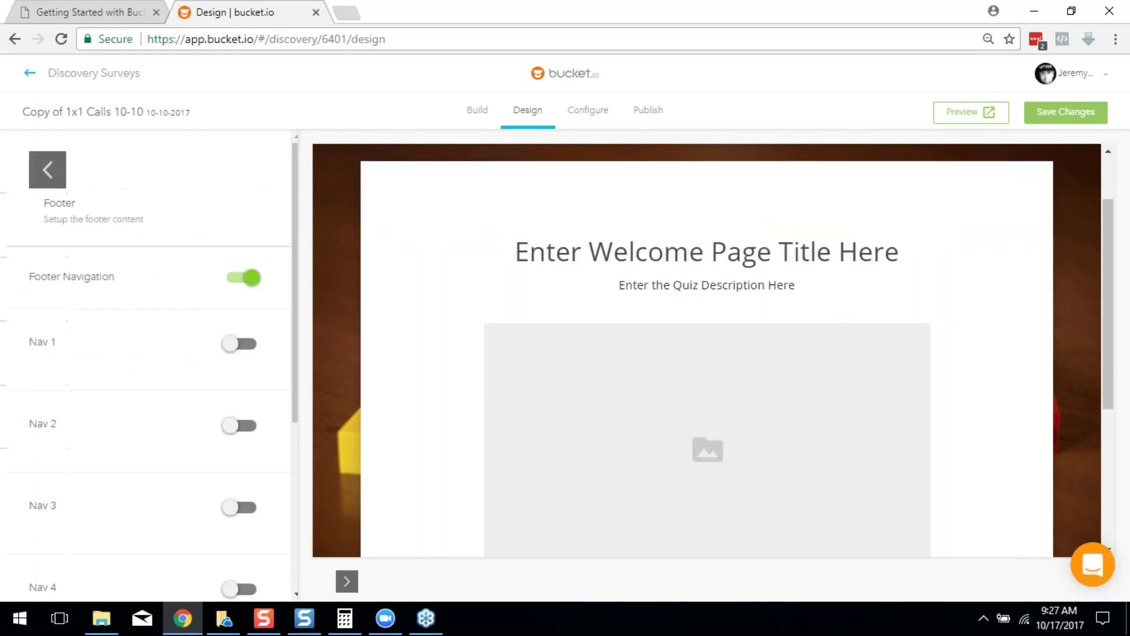
pyautogui.click(240, 277)
pyautogui.click(244, 249)
pyautogui.scroll(-3, 243, 254)
pyautogui.scroll(2, 239, 257)
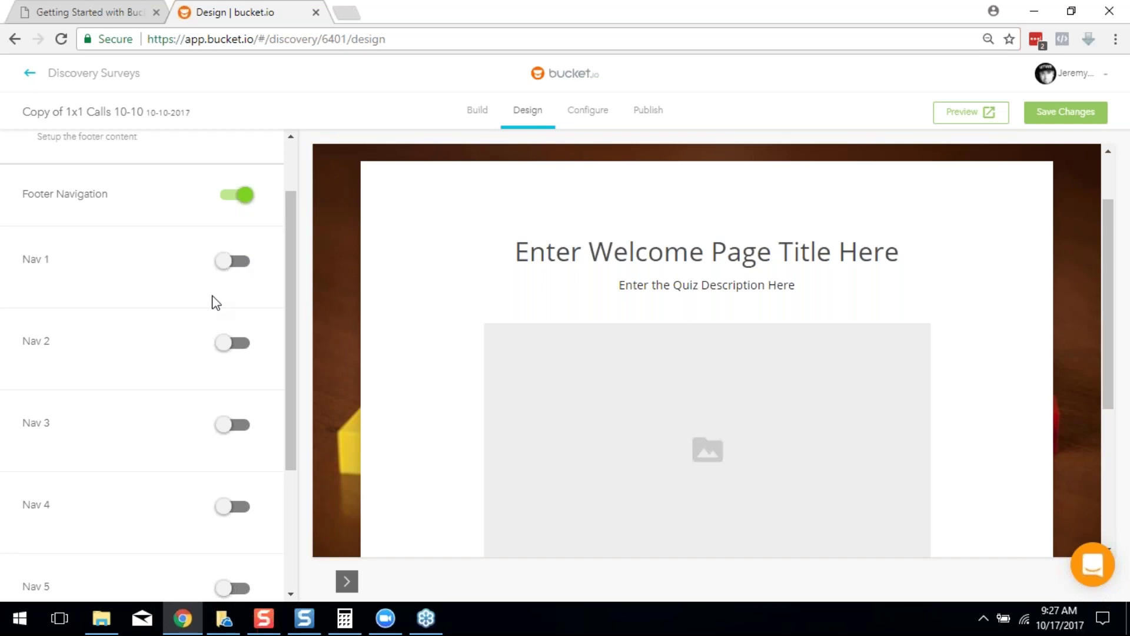
# Step: Enable Nav 1 in the footer navigation, label it "Privacy", and open its URL for entry
pyautogui.click(232, 265)
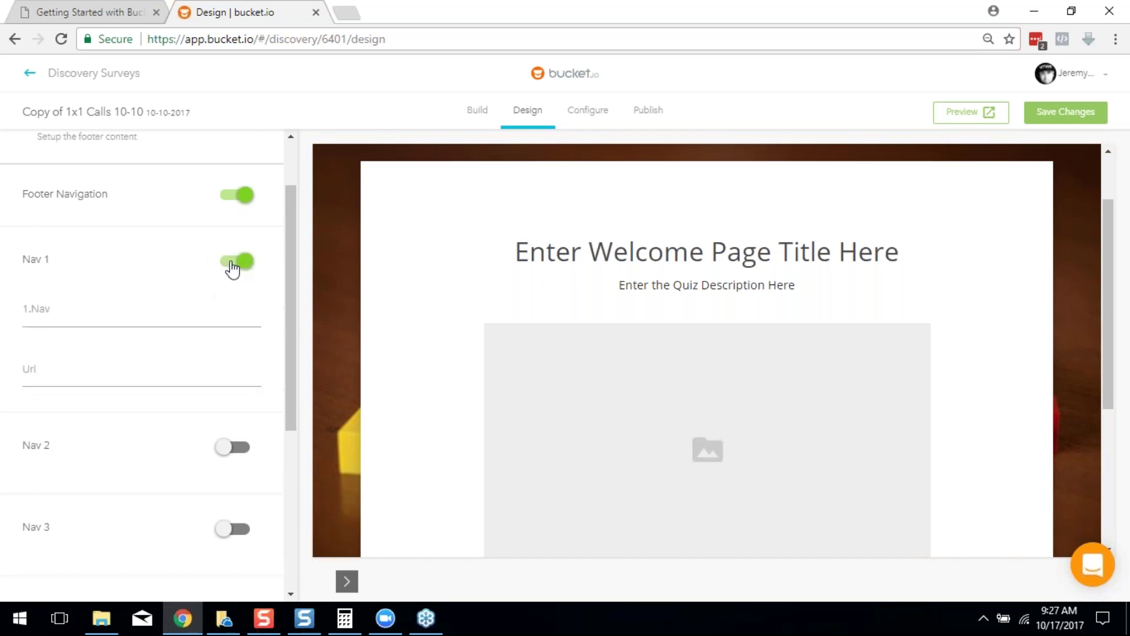
pyautogui.click(93, 318)
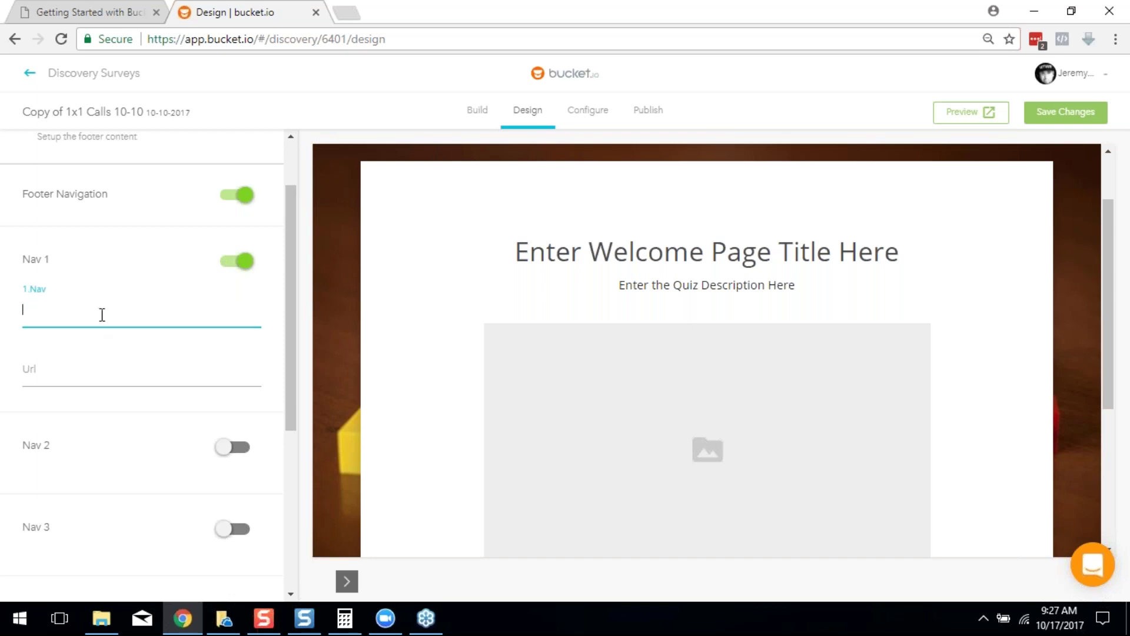
pyautogui.write('Priva')
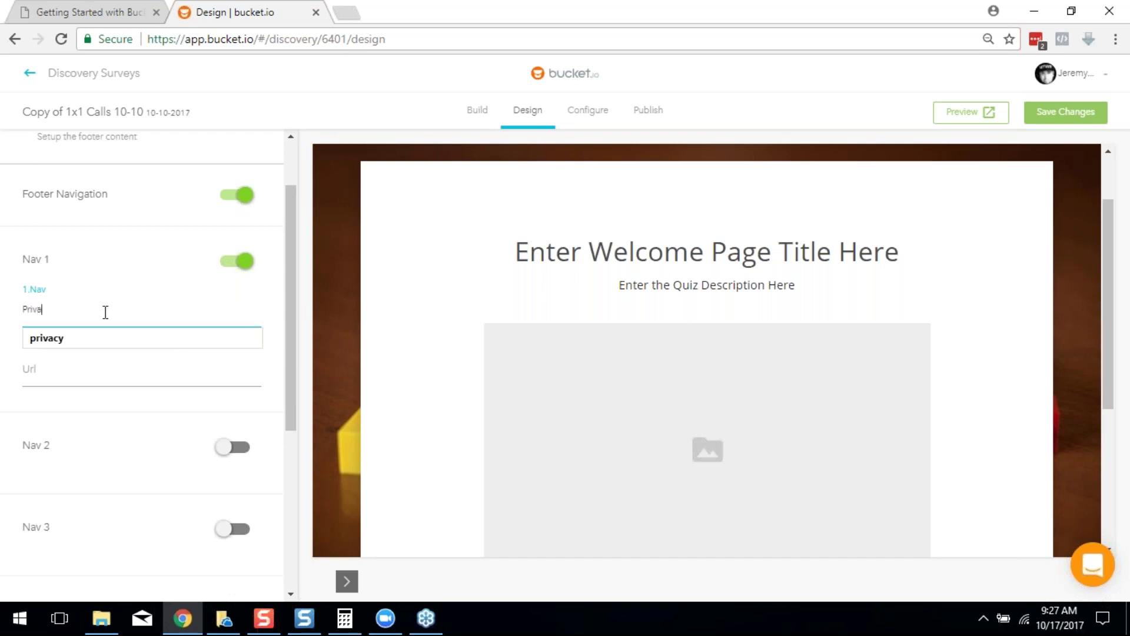
pyautogui.write('cy')
pyautogui.click(62, 372)
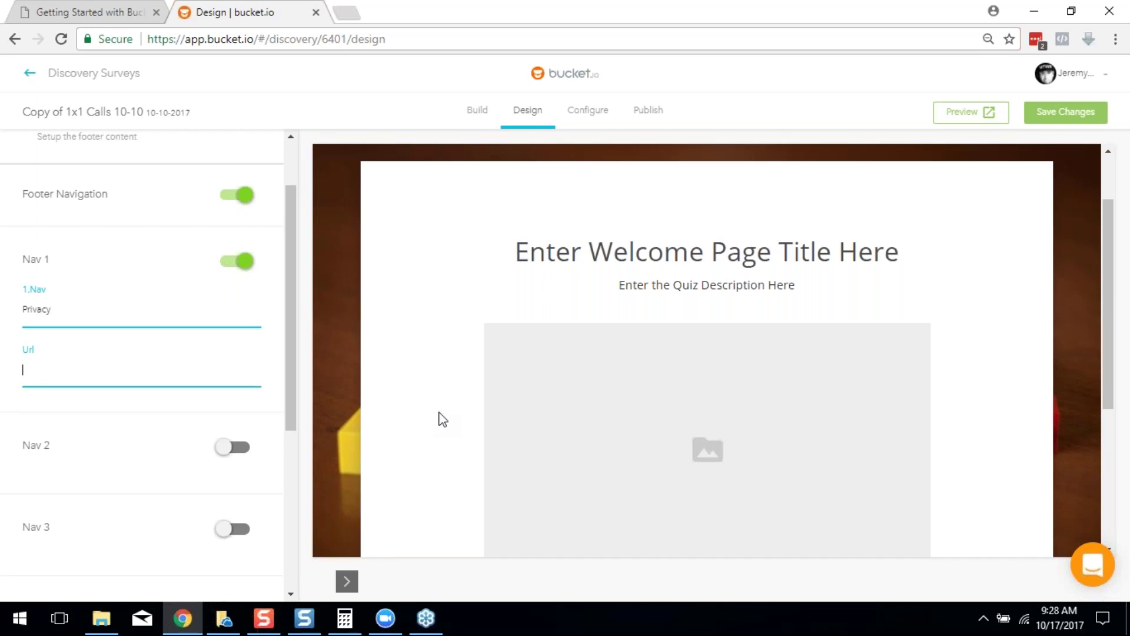
# Step: Check how the Privacy link looks in the footer preview and review the Nav 2 to Nav 5 and Footer Text options
pyautogui.scroll(-5, 574, 471)
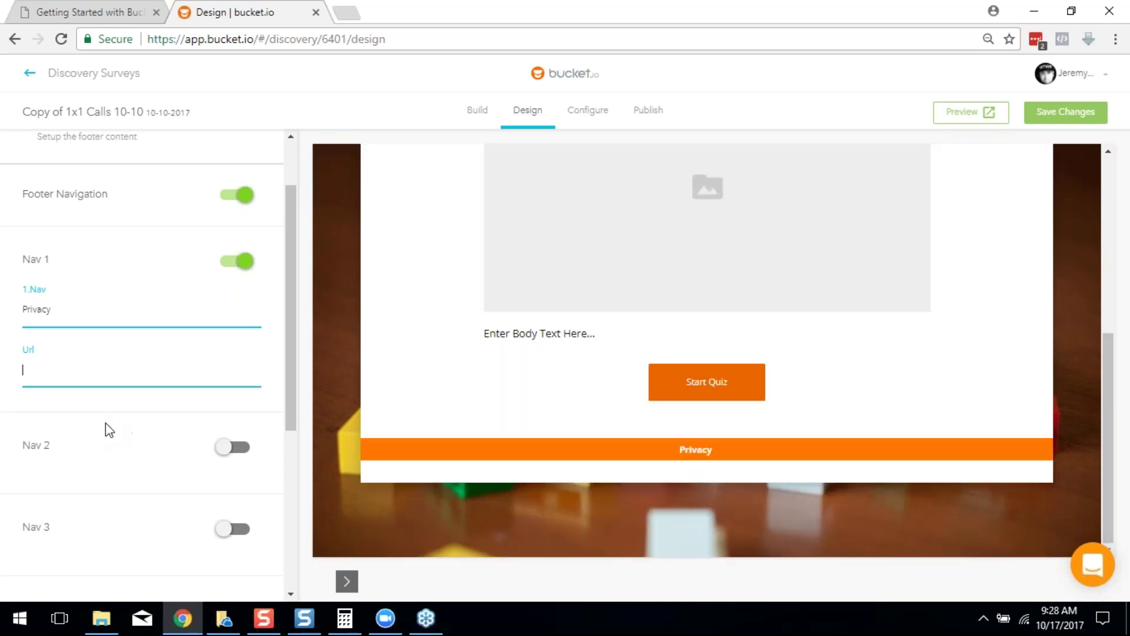
pyautogui.scroll(2, 94, 446)
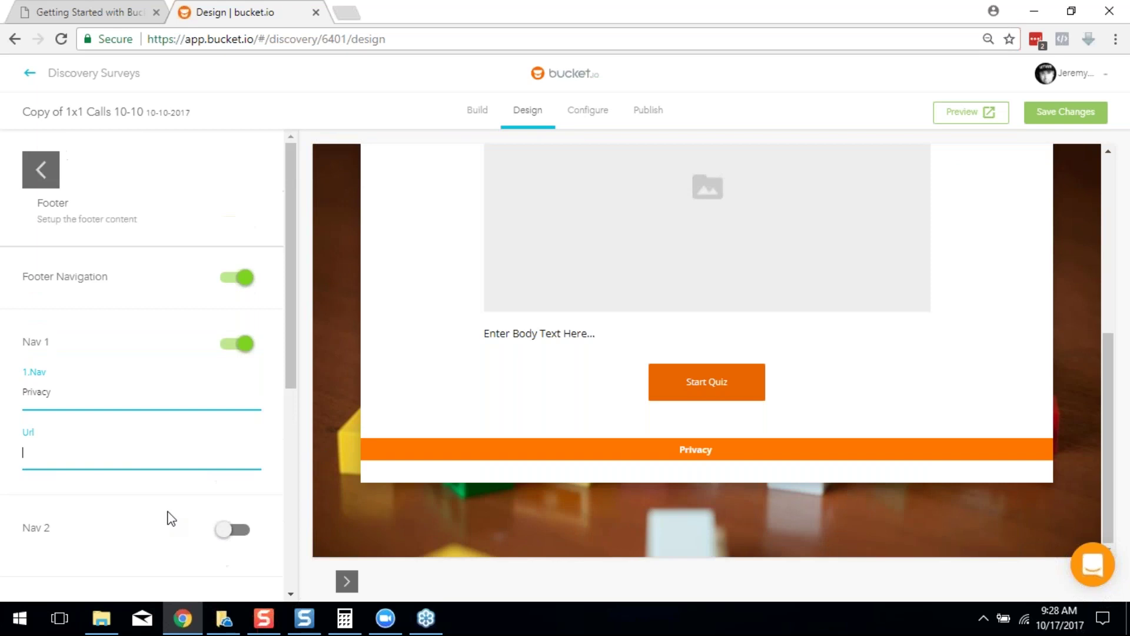
pyautogui.scroll(-5, 107, 561)
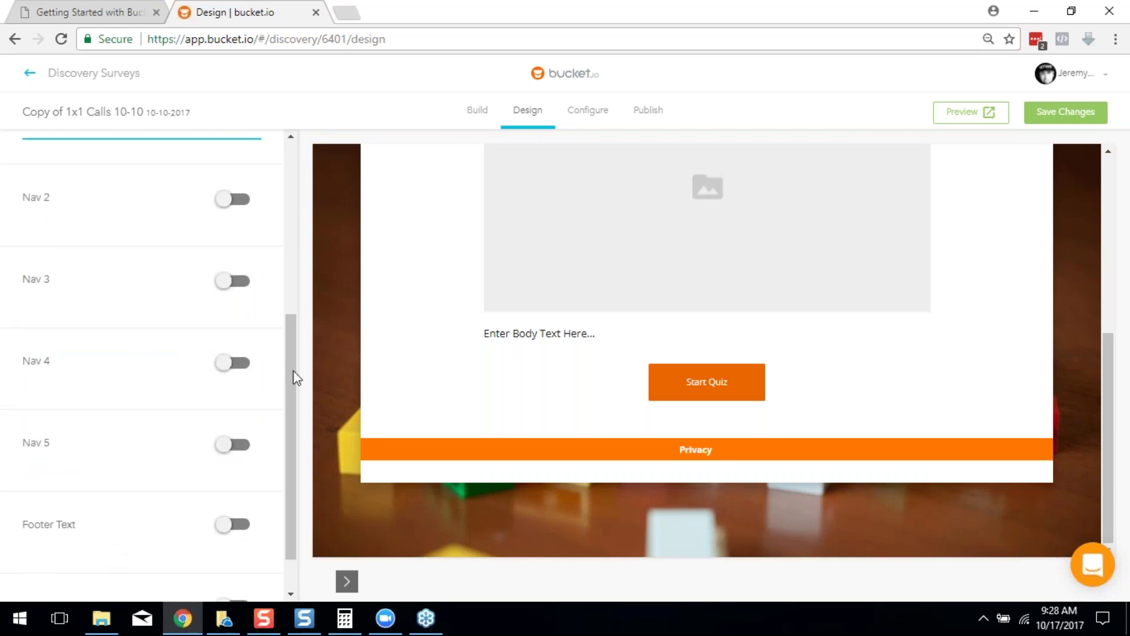
pyautogui.scroll(5, 232, 570)
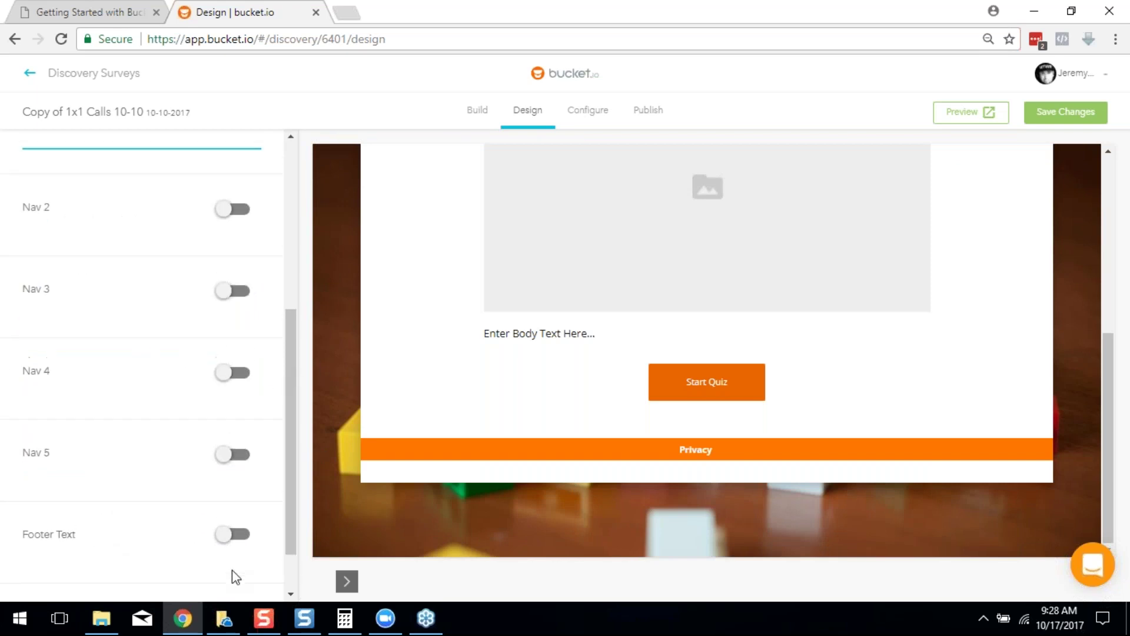
pyautogui.scroll(-2, 230, 548)
pyautogui.scroll(2, 232, 530)
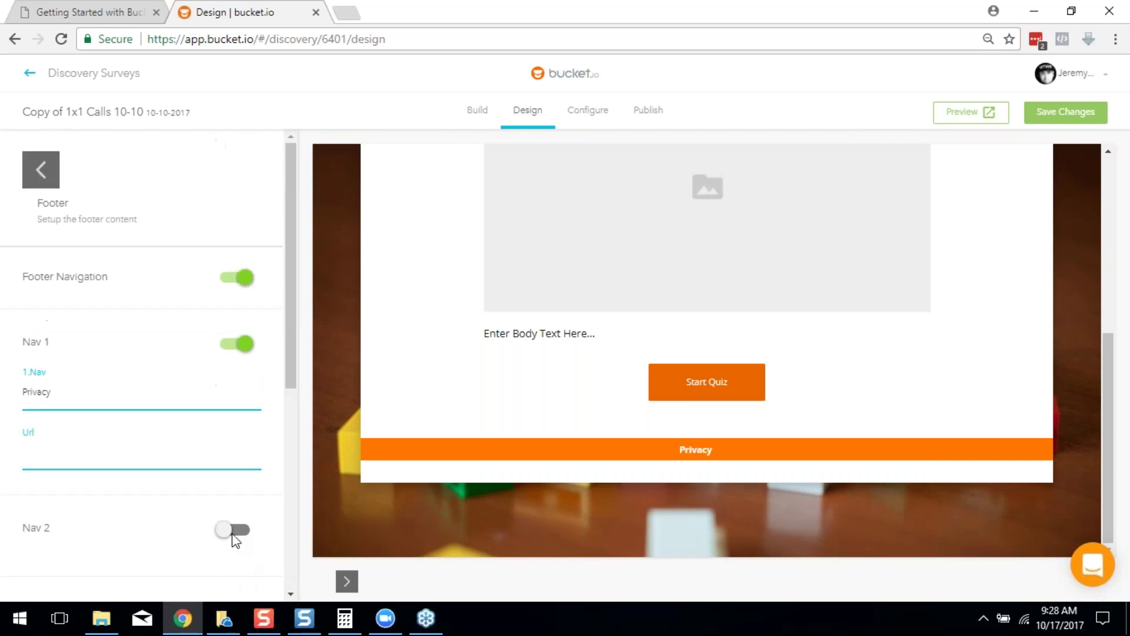
# Step: Turn off Footer Navigation, try the Footer Text option on and off, and return to the design sections
pyautogui.click(244, 277)
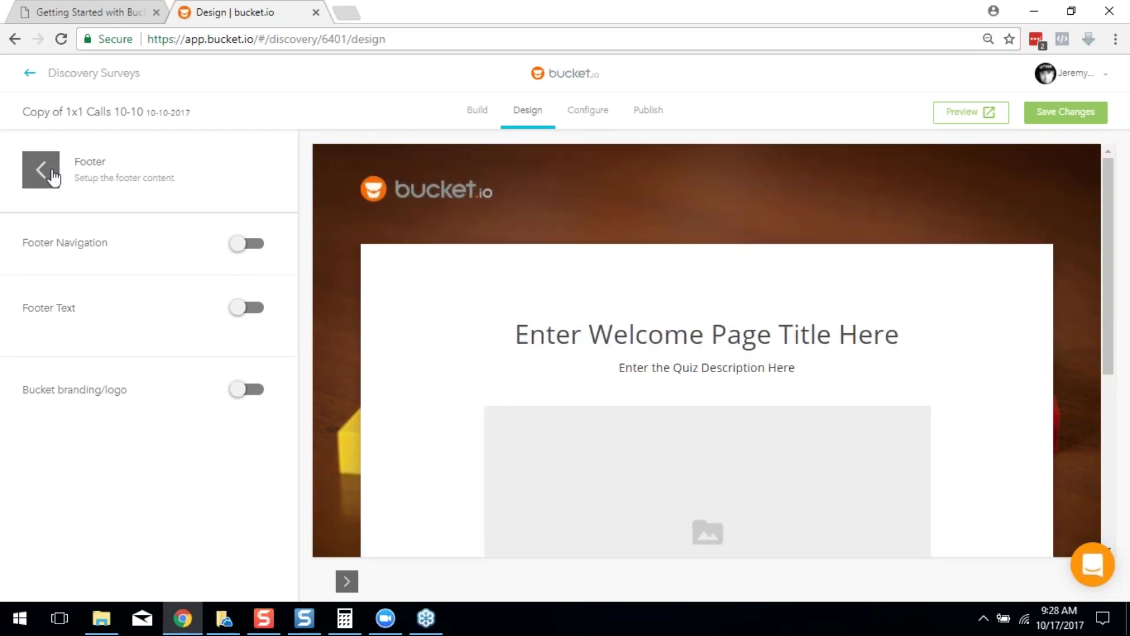
pyautogui.click(243, 312)
pyautogui.click(244, 312)
pyautogui.scroll(-5, 538, 341)
pyautogui.scroll(3, 328, 328)
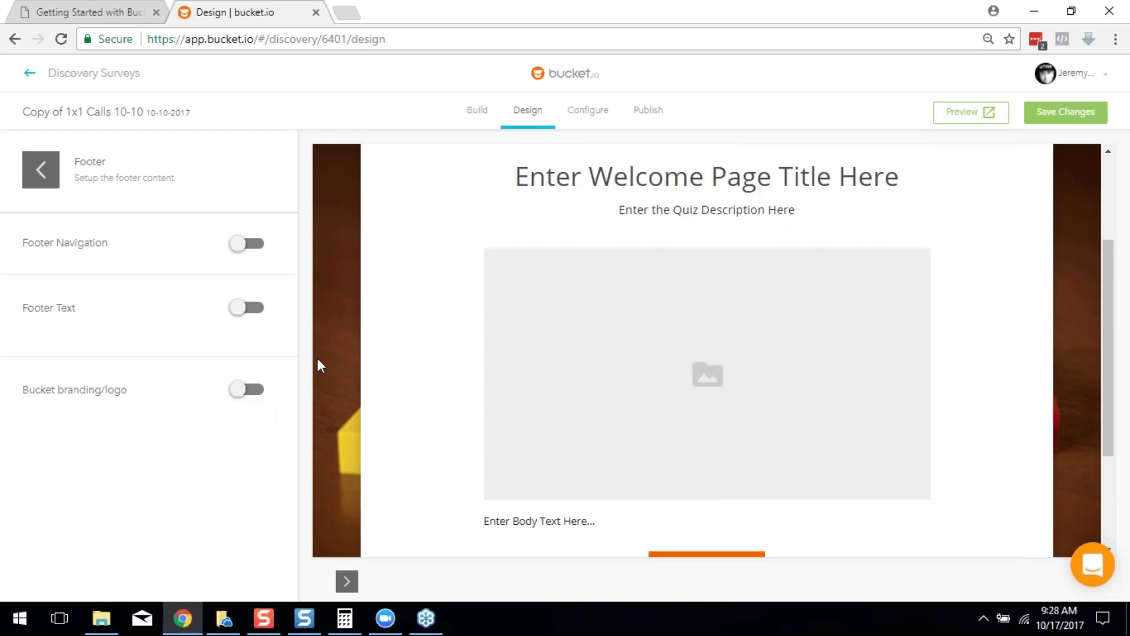
pyautogui.click(41, 171)
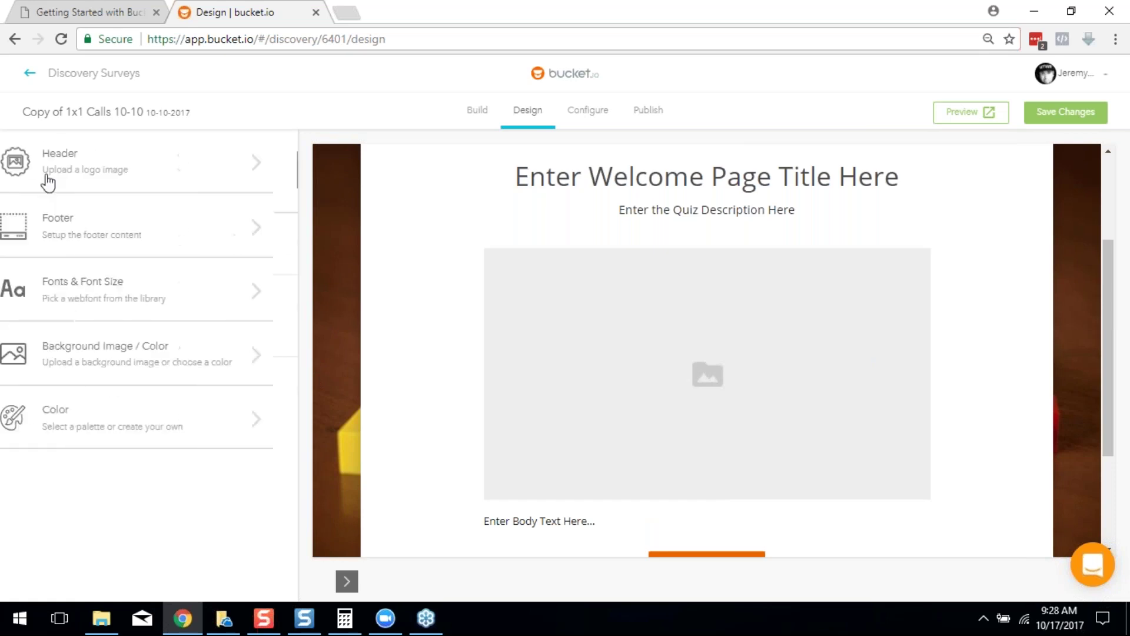
# Step: Review the font size formats and font choices in Fonts & Font Size, and return to the design sections
pyautogui.click(124, 298)
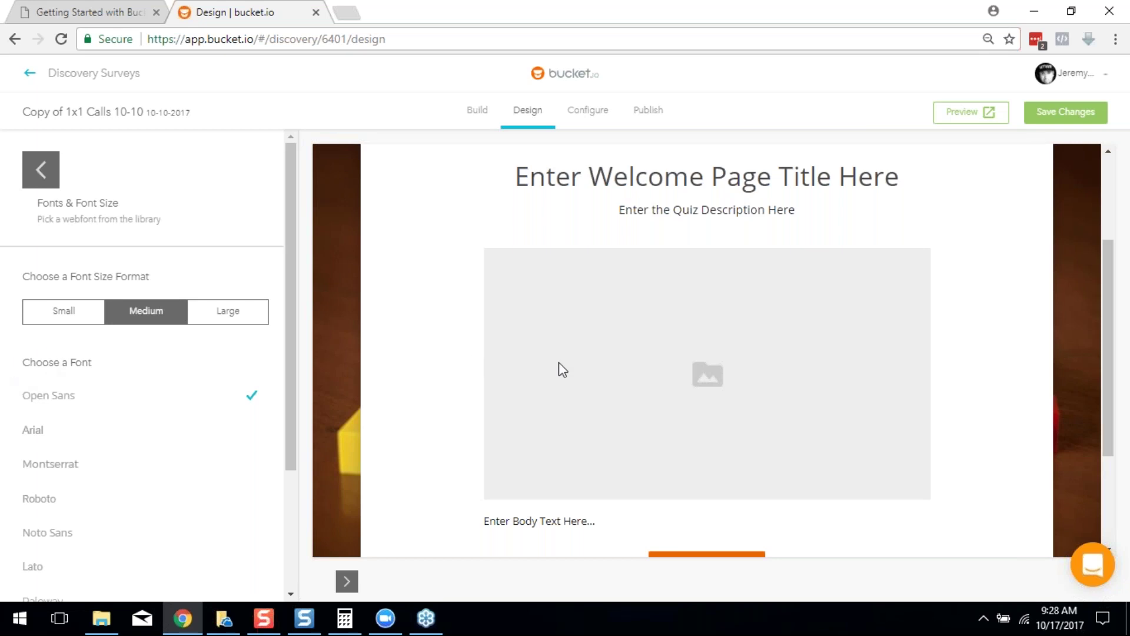
pyautogui.click(41, 170)
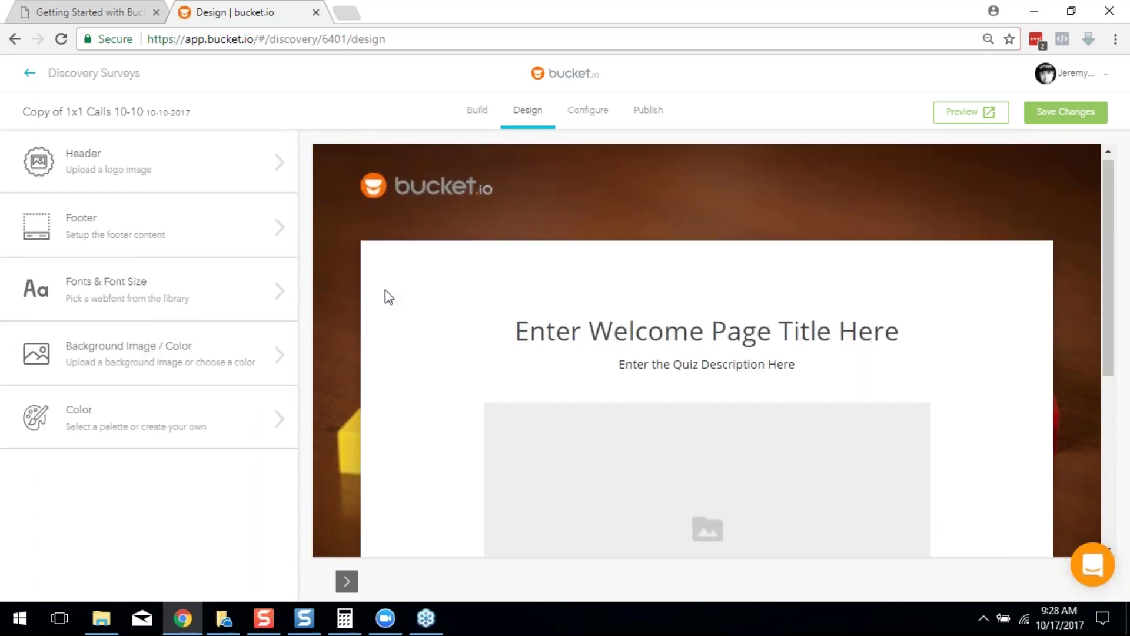
pyautogui.scroll(-5, 577, 491)
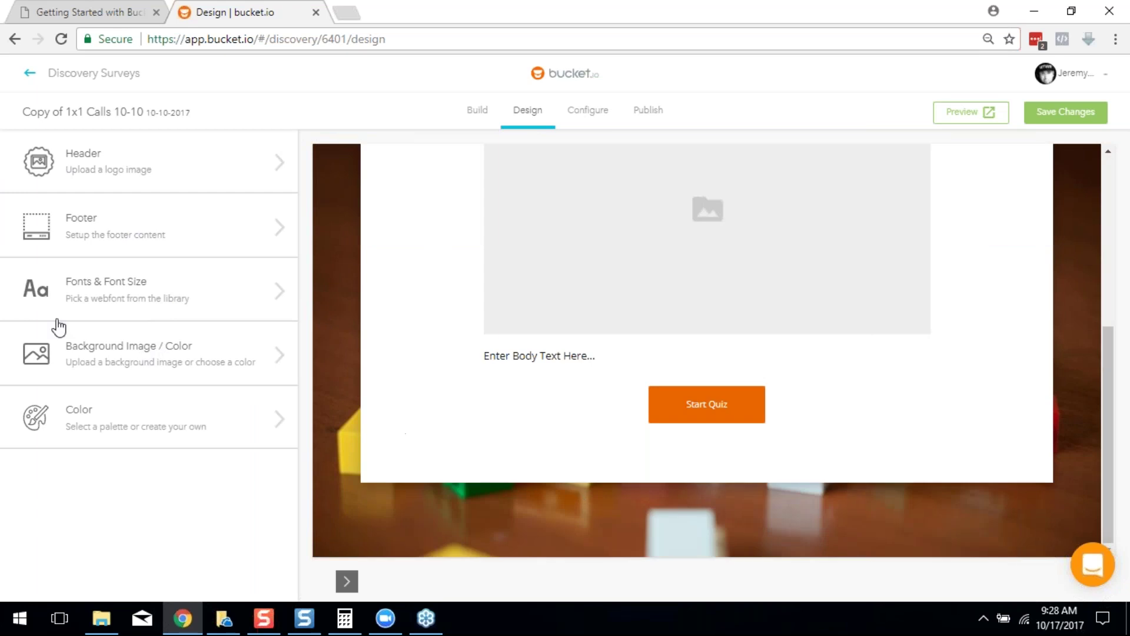
# Step: Review the general and page-specific background options in Background Image / Color against the survey preview, and return to the design sections
pyautogui.click(135, 361)
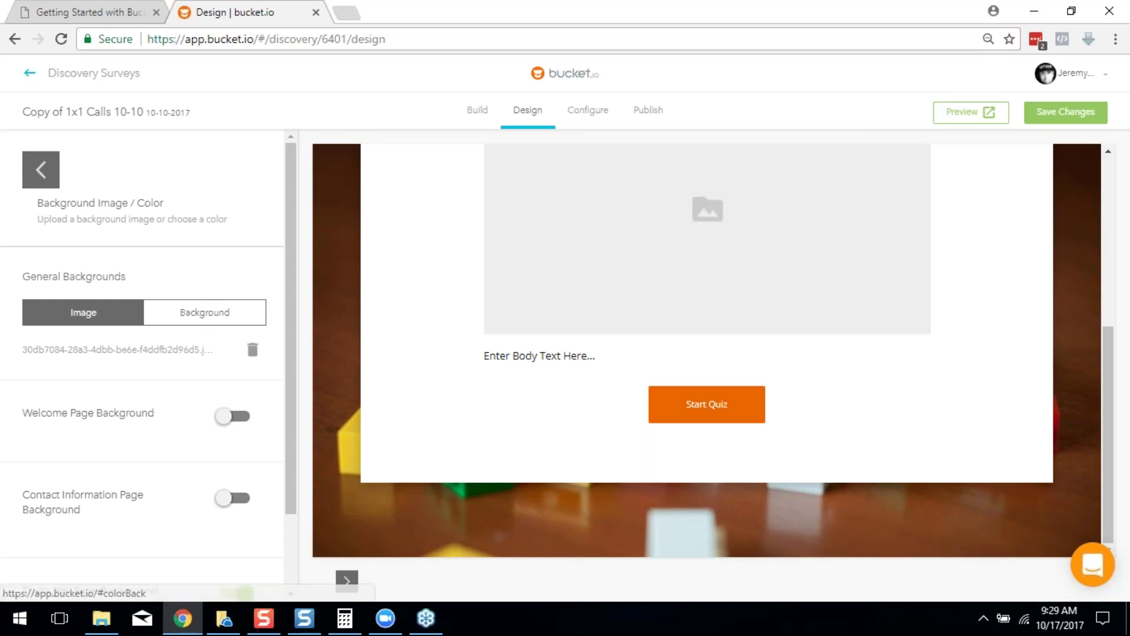
pyautogui.scroll(5, 520, 304)
pyautogui.scroll(-5, 448, 312)
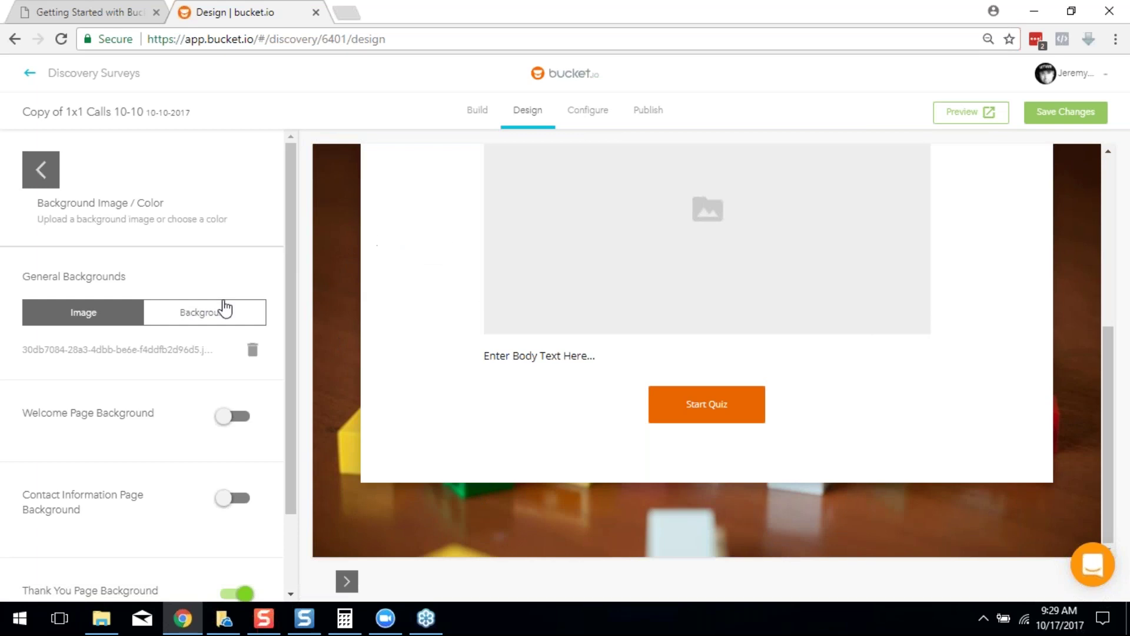
pyautogui.scroll(5, 532, 295)
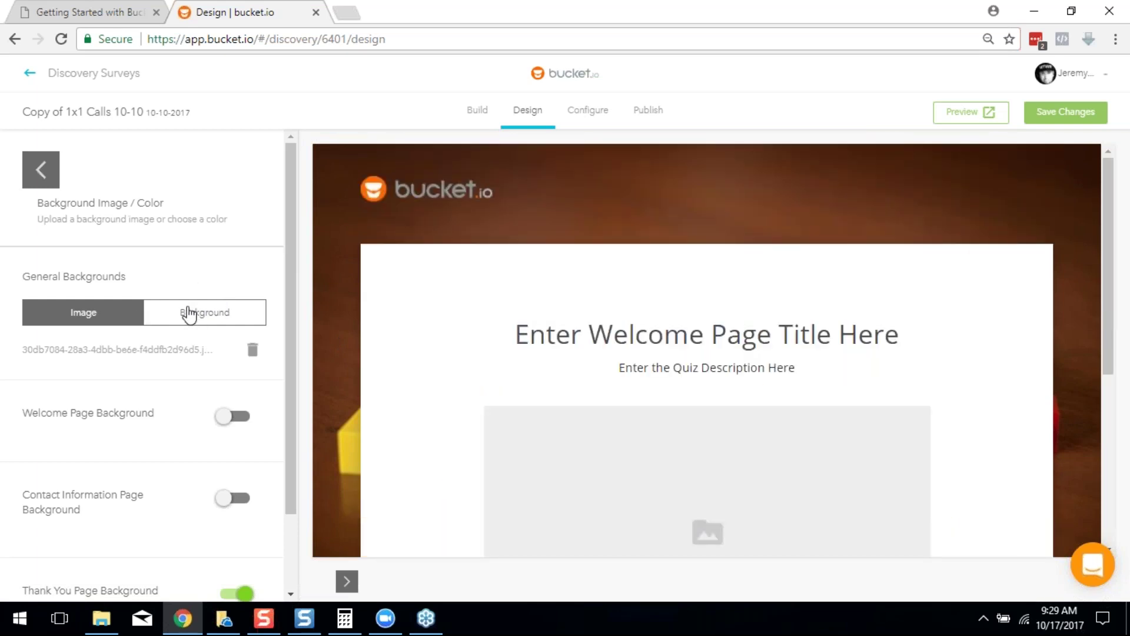
pyautogui.click(41, 170)
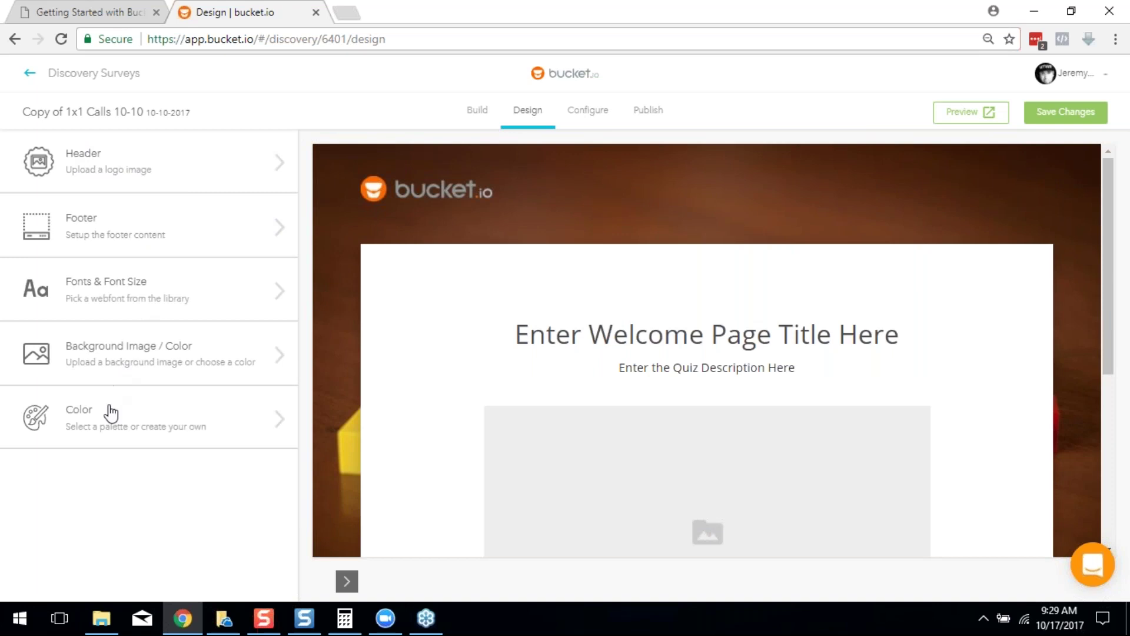
# Step: Look over the Color palette settings, recheck the Header logo and text options, and return to the design sections
pyautogui.click(103, 418)
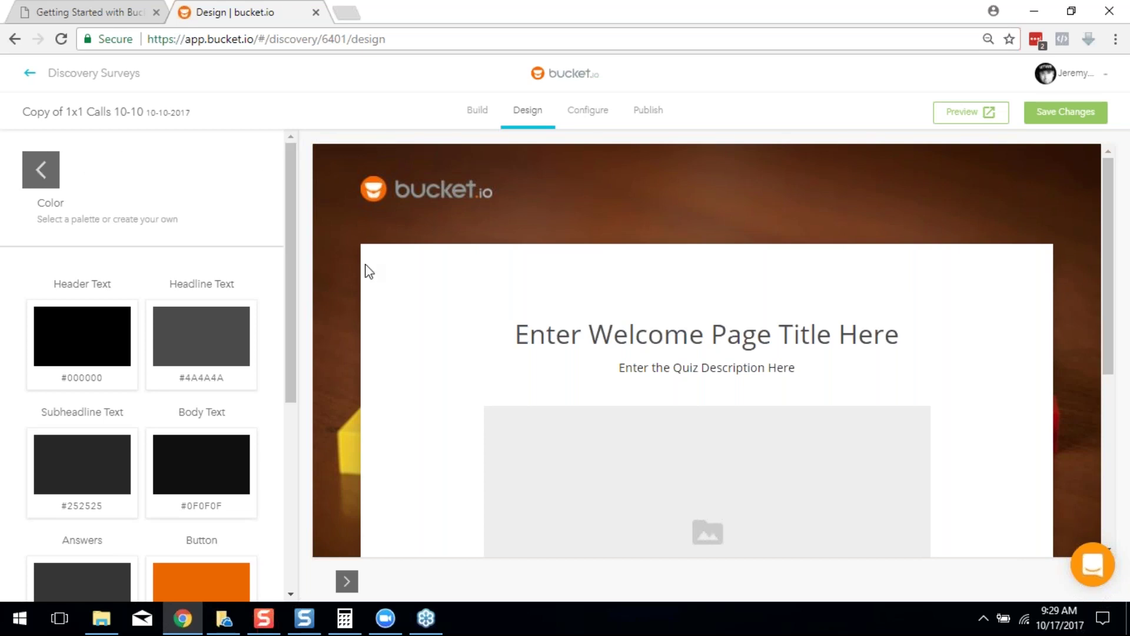
pyautogui.click(40, 170)
pyautogui.click(275, 171)
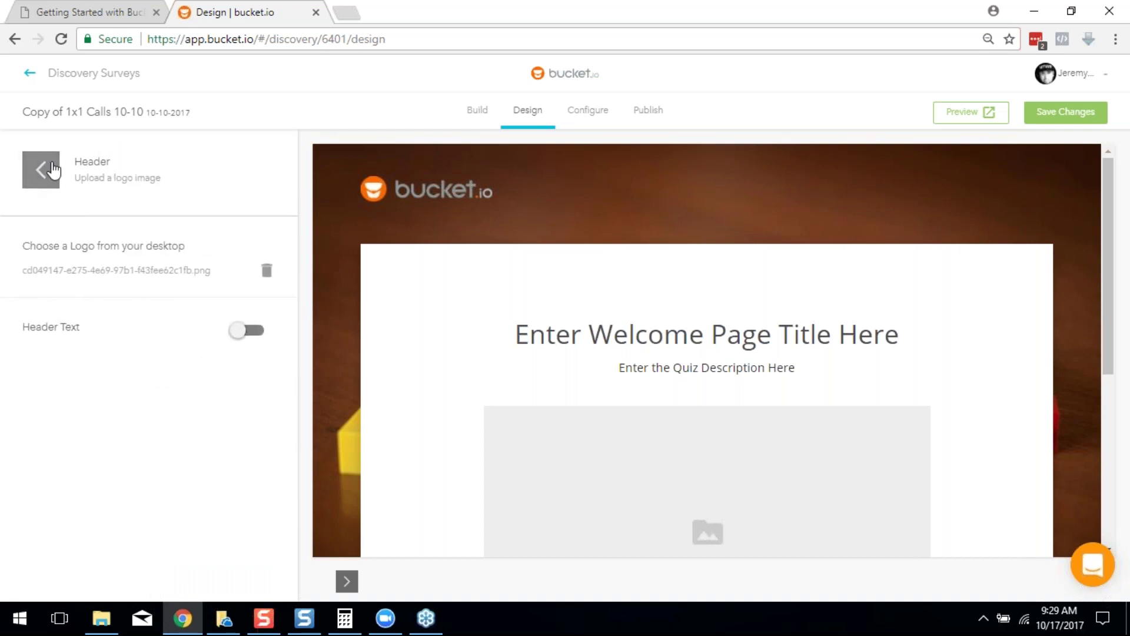
pyautogui.click(50, 174)
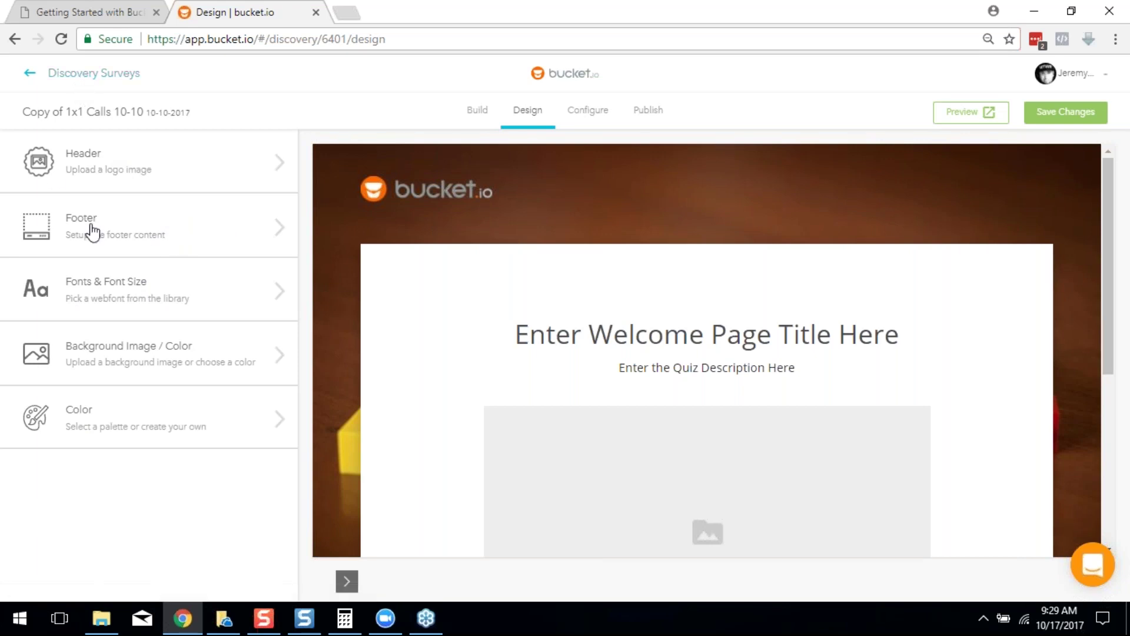
# Step: Open the Color settings and darken the Headline Text color to #232323
pyautogui.click(90, 420)
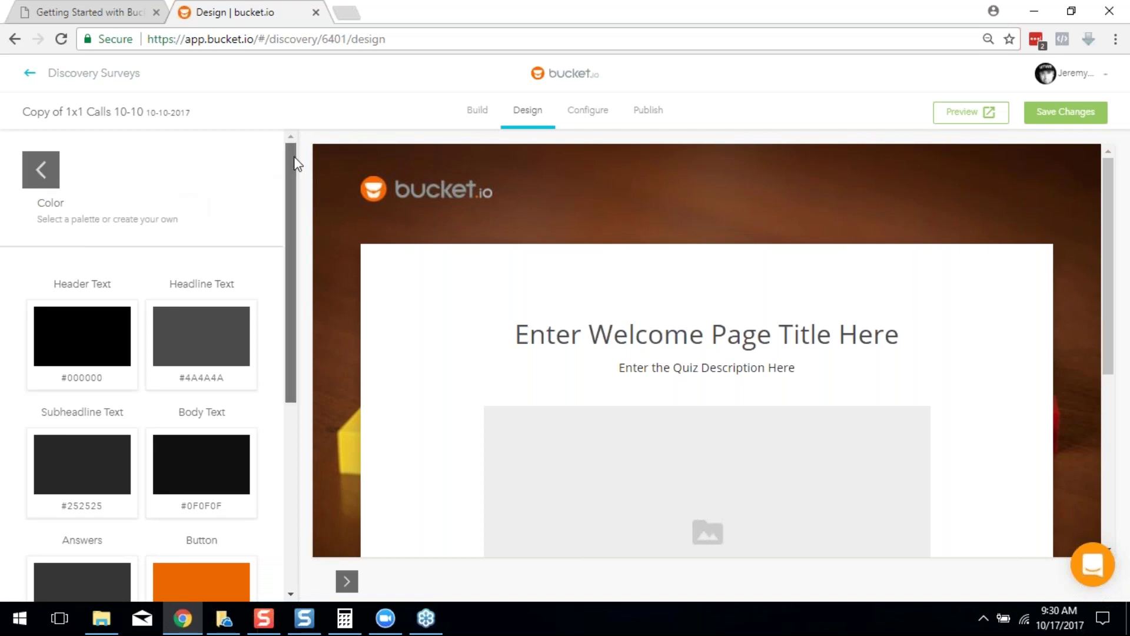
pyautogui.click(35, 184)
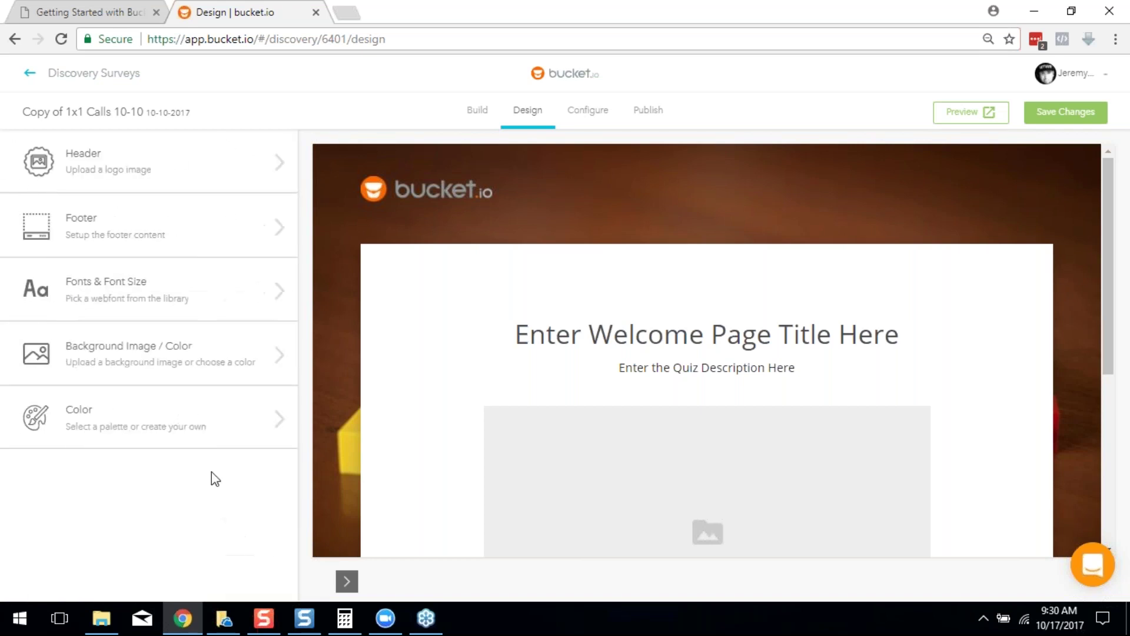
pyautogui.click(149, 425)
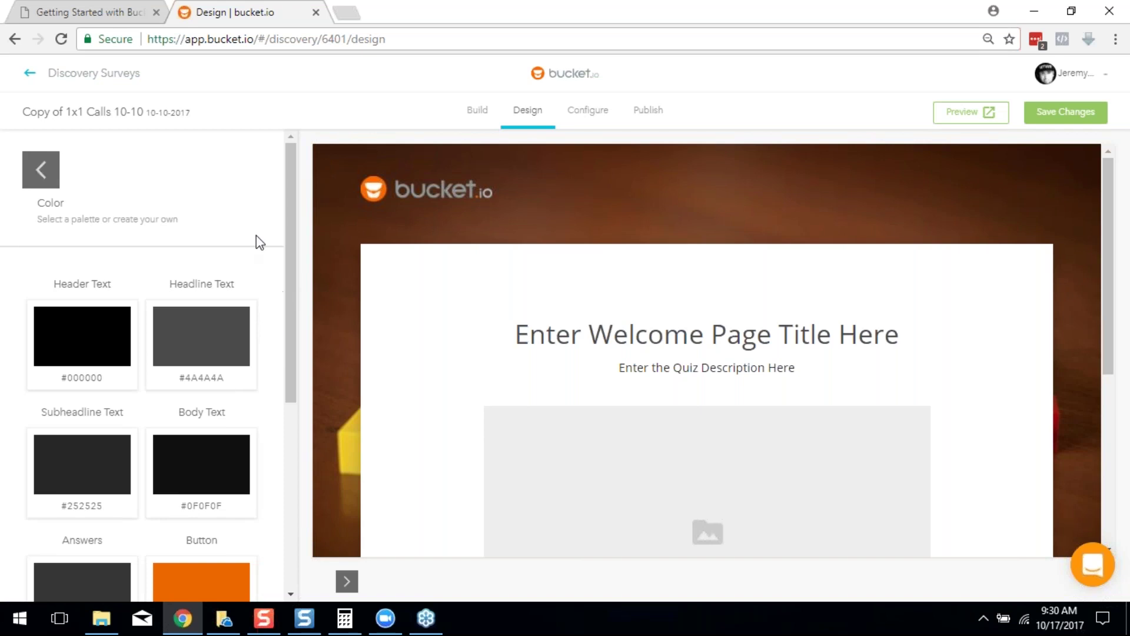
pyautogui.moveTo(289, 167); pyautogui.dragTo(262, 224)
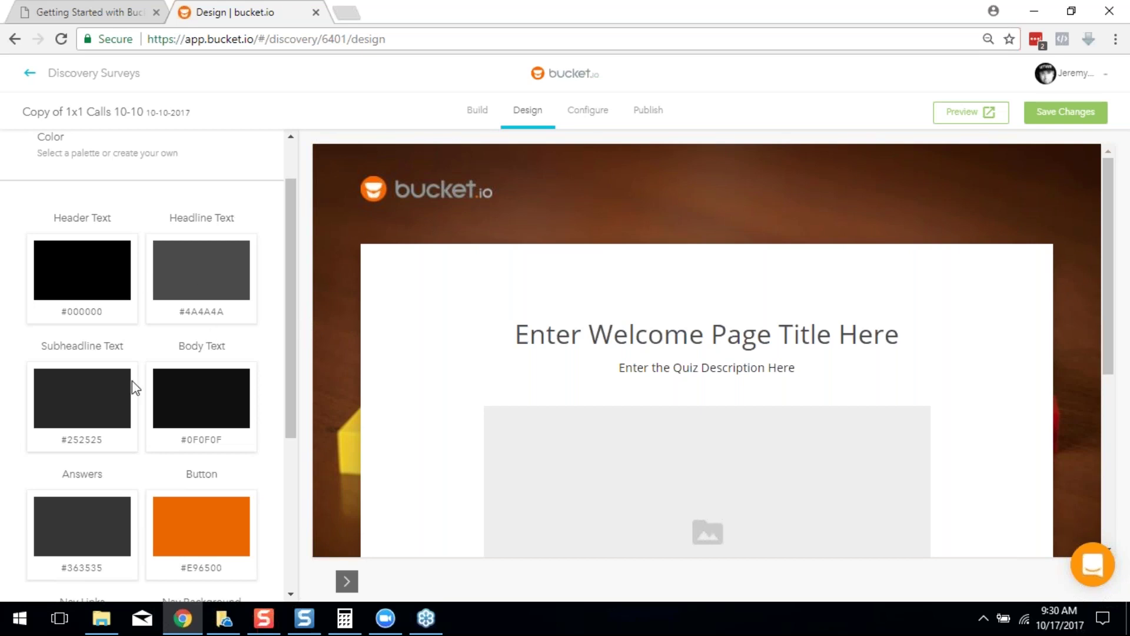
pyautogui.click(223, 288)
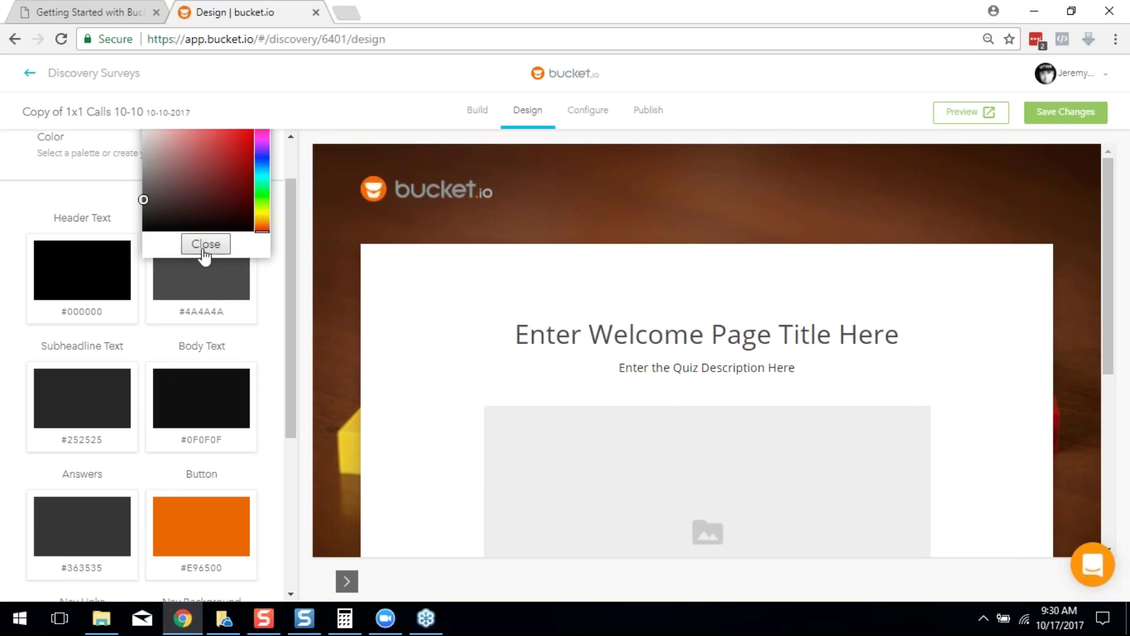
pyautogui.moveTo(143, 201); pyautogui.dragTo(142, 218)
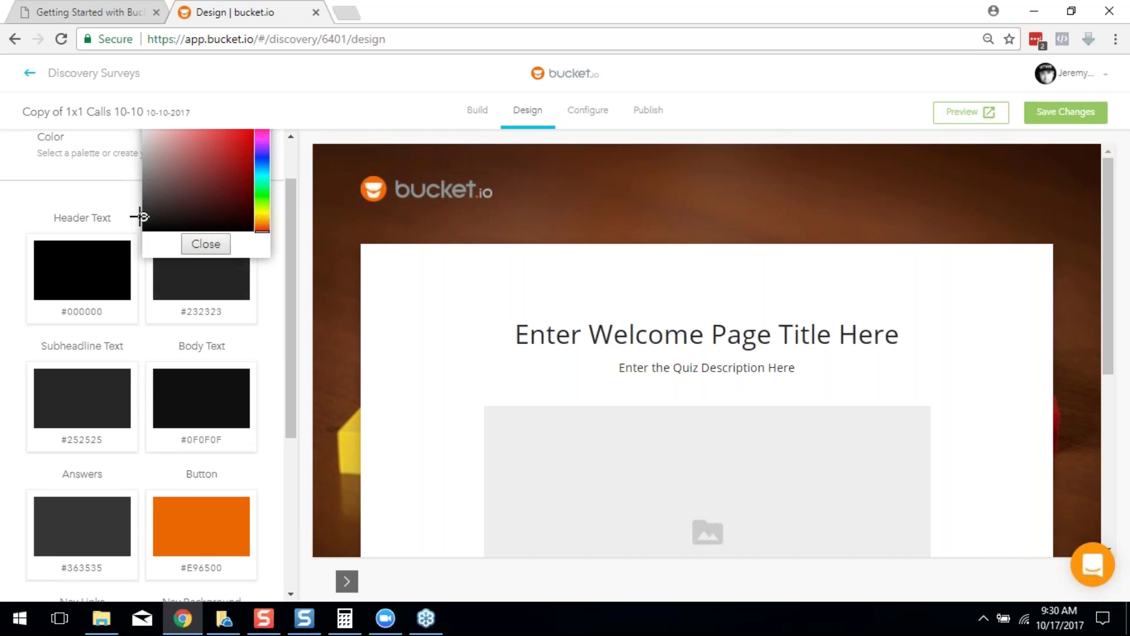
pyautogui.click(197, 246)
# Step: Review the remaining color swatches, including Answers, Button, Nav Links, Nav Background and Footer Text
pyautogui.scroll(-2, 298, 206)
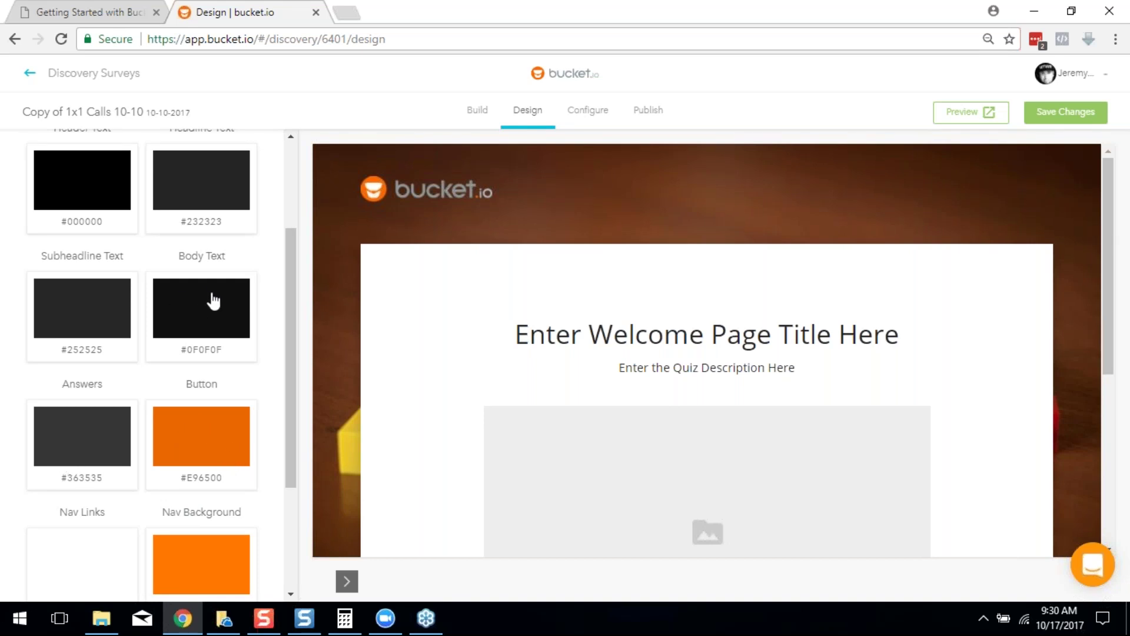
pyautogui.moveTo(289, 271); pyautogui.dragTo(308, 346)
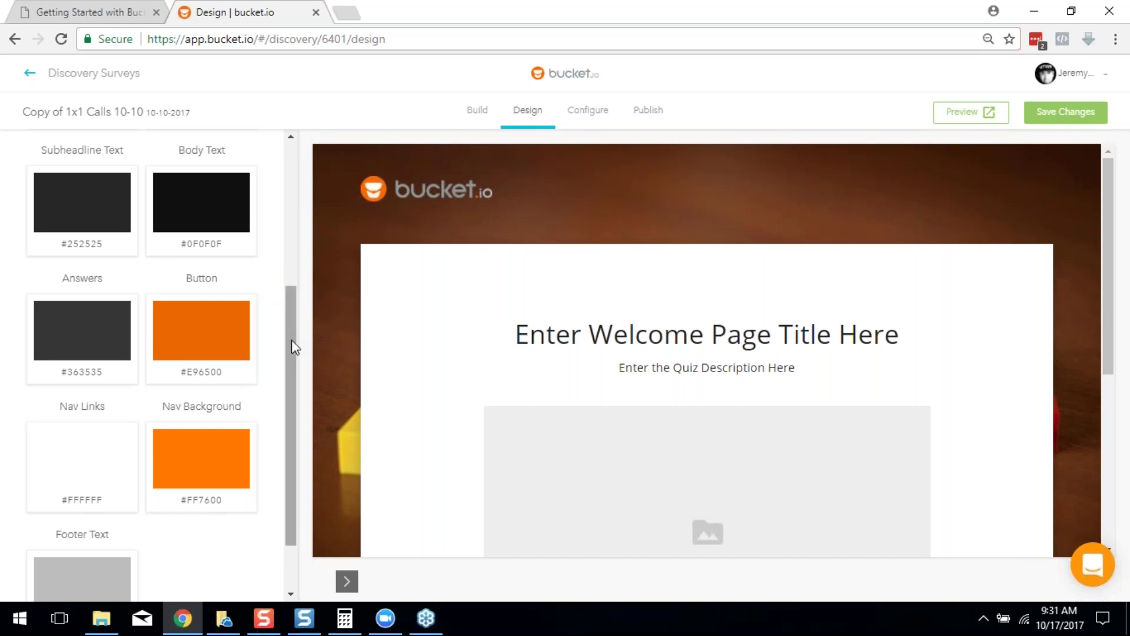
pyautogui.moveTo(293, 345); pyautogui.dragTo(293, 272)
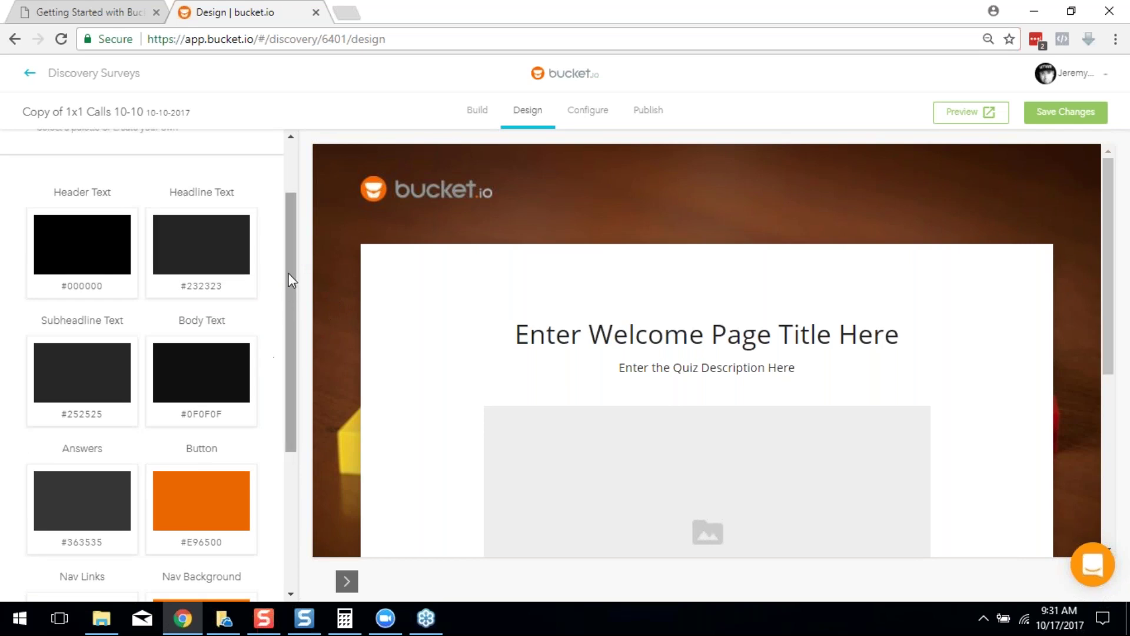
pyautogui.moveTo(295, 247); pyautogui.dragTo(296, 358)
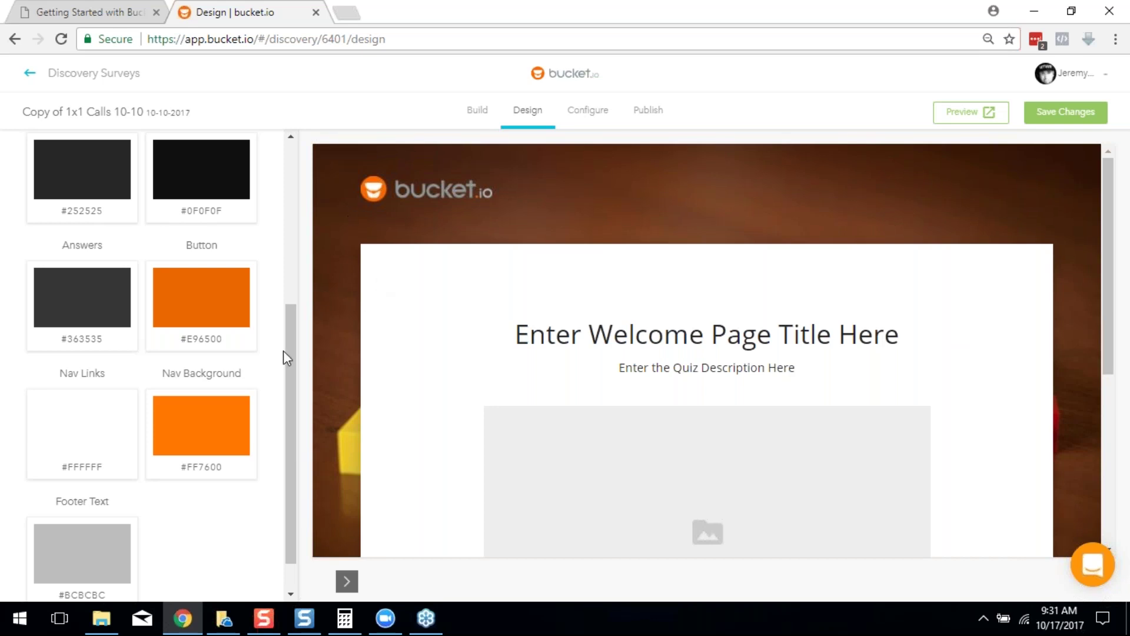
pyautogui.moveTo(296, 339); pyautogui.dragTo(309, 172)
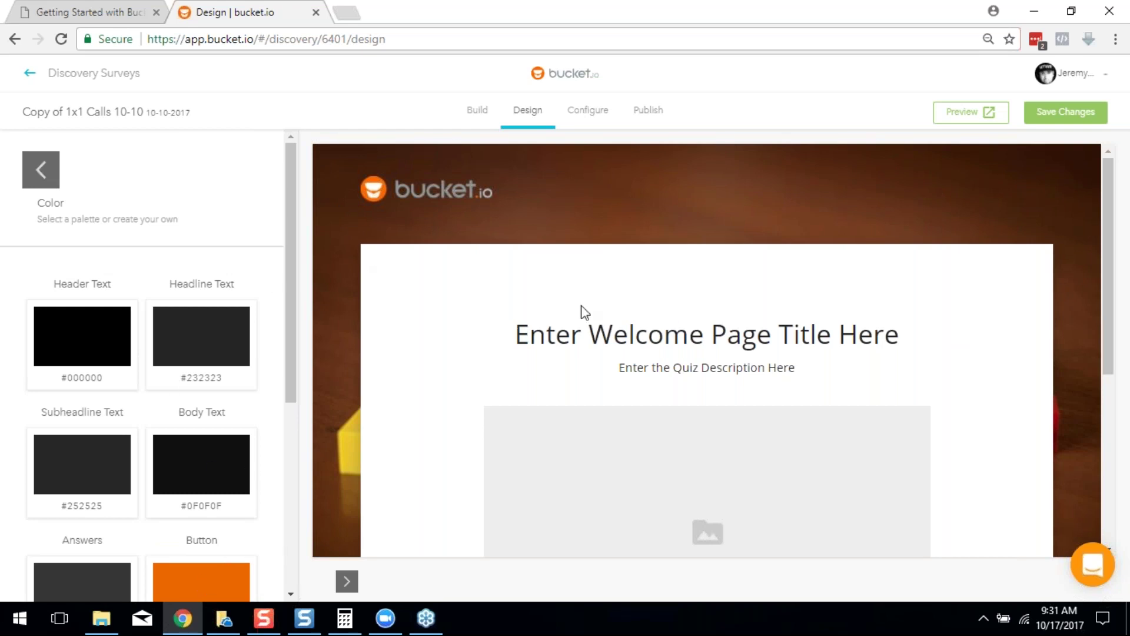
# Step: Look over the survey preview, and switch to the Configure settings while discarding the design changes
pyautogui.click(1051, 116)
pyautogui.scroll(-5, 832, 348)
pyautogui.scroll(5, 805, 458)
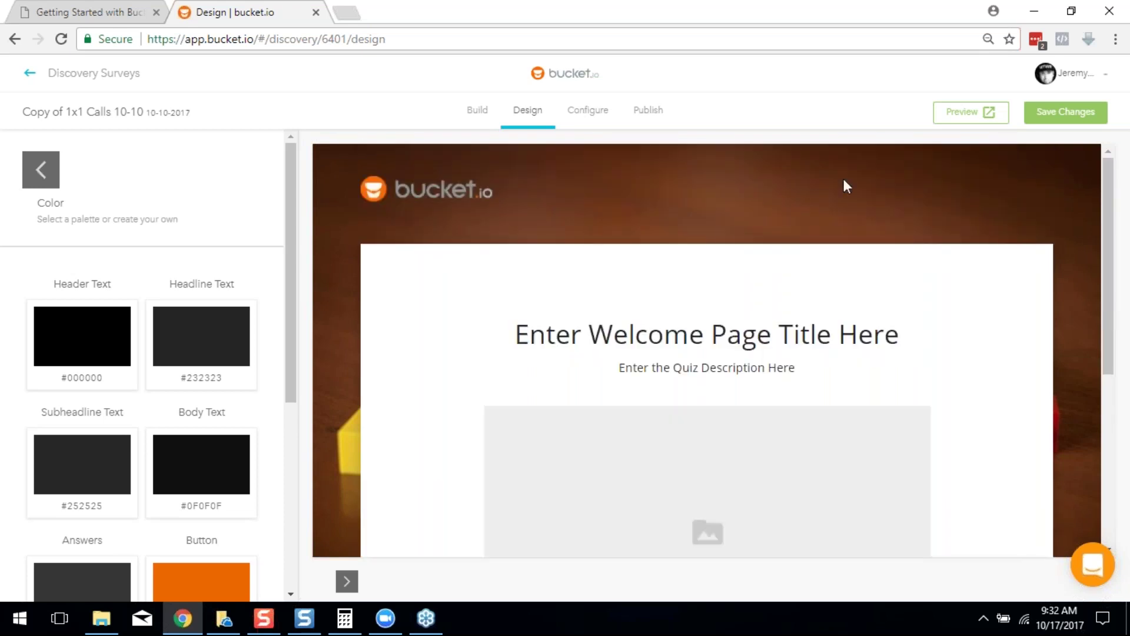
pyautogui.click(608, 122)
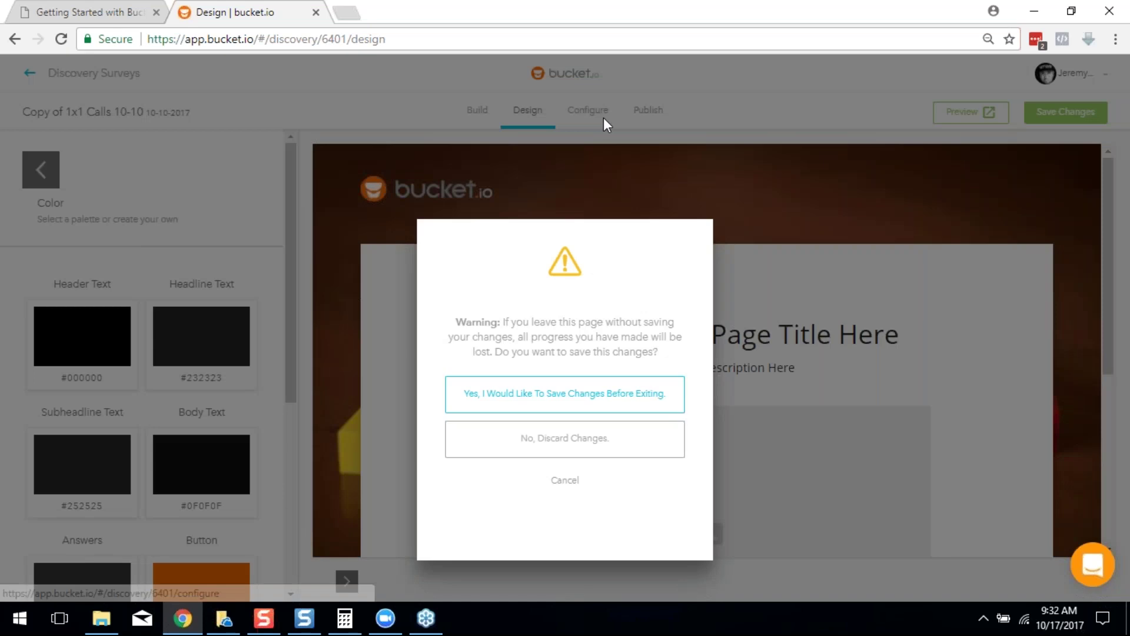
pyautogui.click(647, 443)
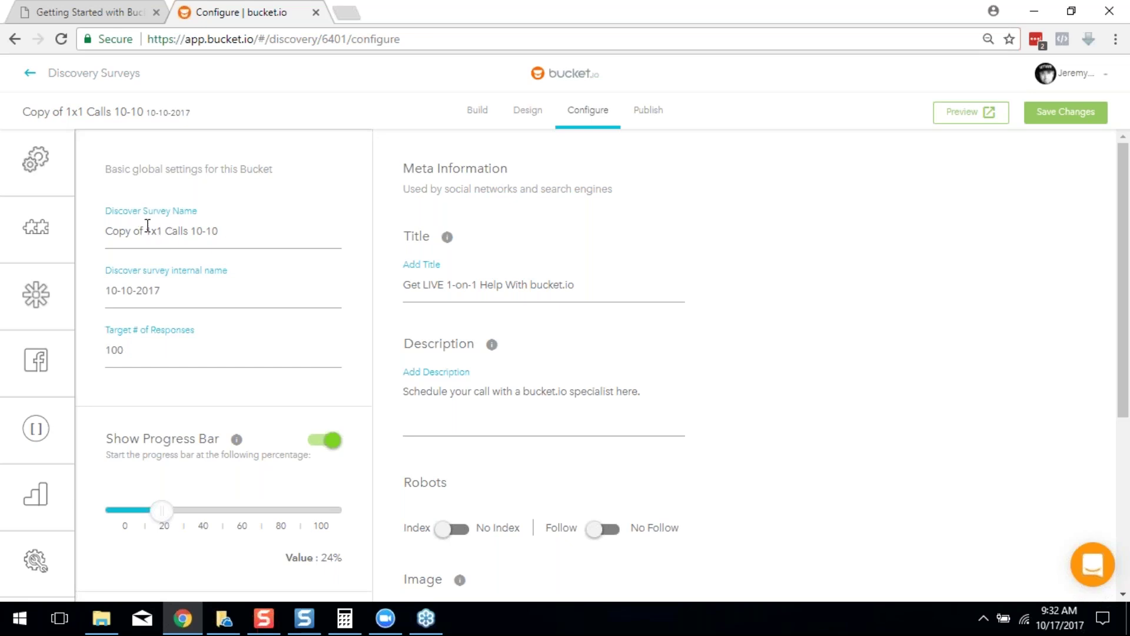
# Step: Rename the survey "1x1 Calls 10-17" and set its internal name to "10-17-2017"
pyautogui.moveTo(146, 229); pyautogui.dragTo(105, 231)
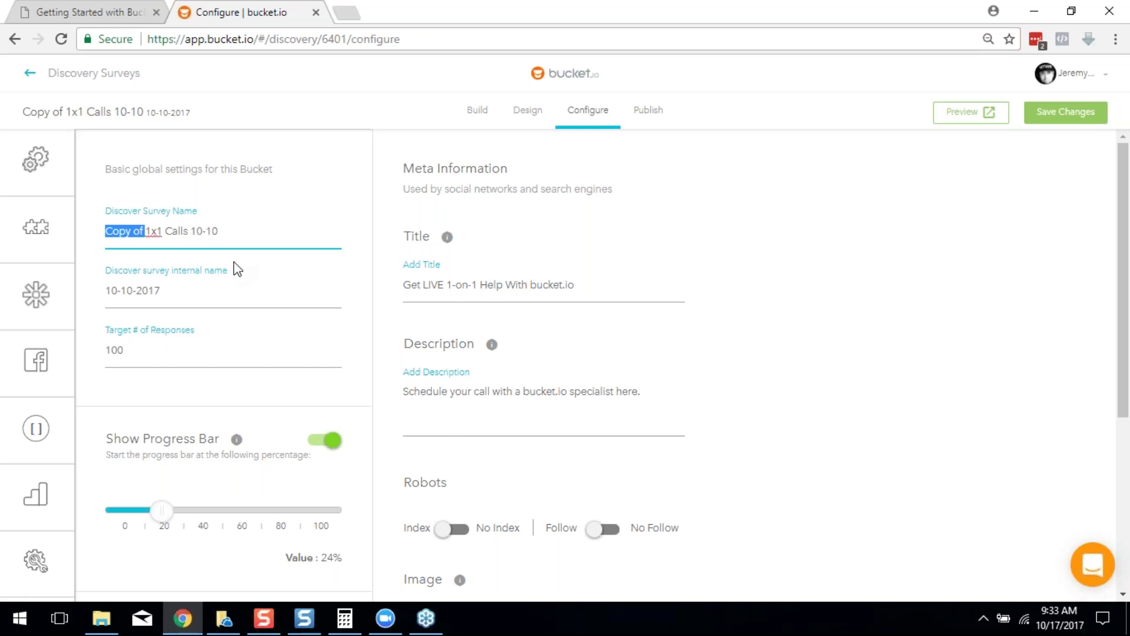
pyautogui.press('BackSpace')
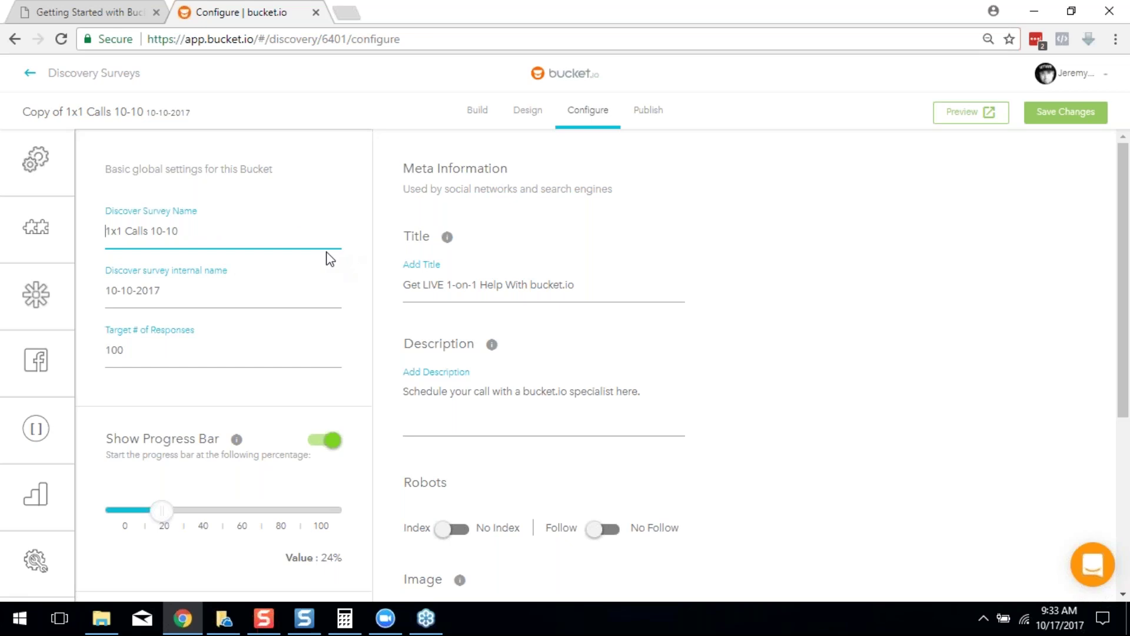
pyautogui.moveTo(189, 231); pyautogui.dragTo(171, 231)
pyautogui.write('1')
pyautogui.click(143, 292)
pyautogui.press('BackSpace')
pyautogui.write('7')
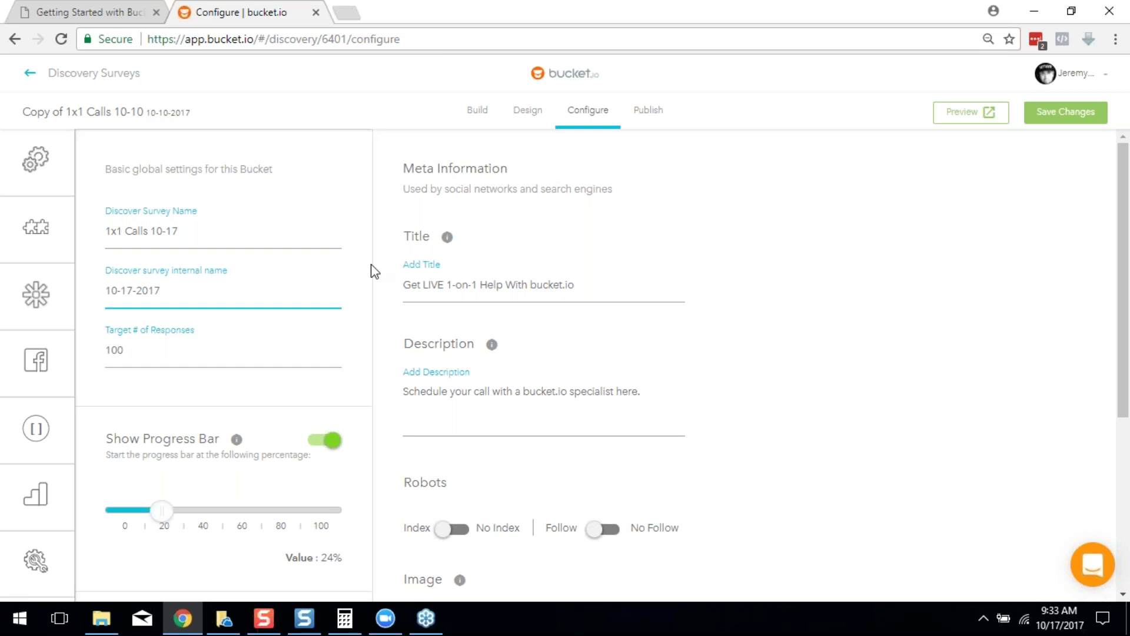
# Step: Review the General settings, including the meta information, progress bar, Continue and Back buttons, head tracking code, robots and image options
pyautogui.moveTo(89, 359)
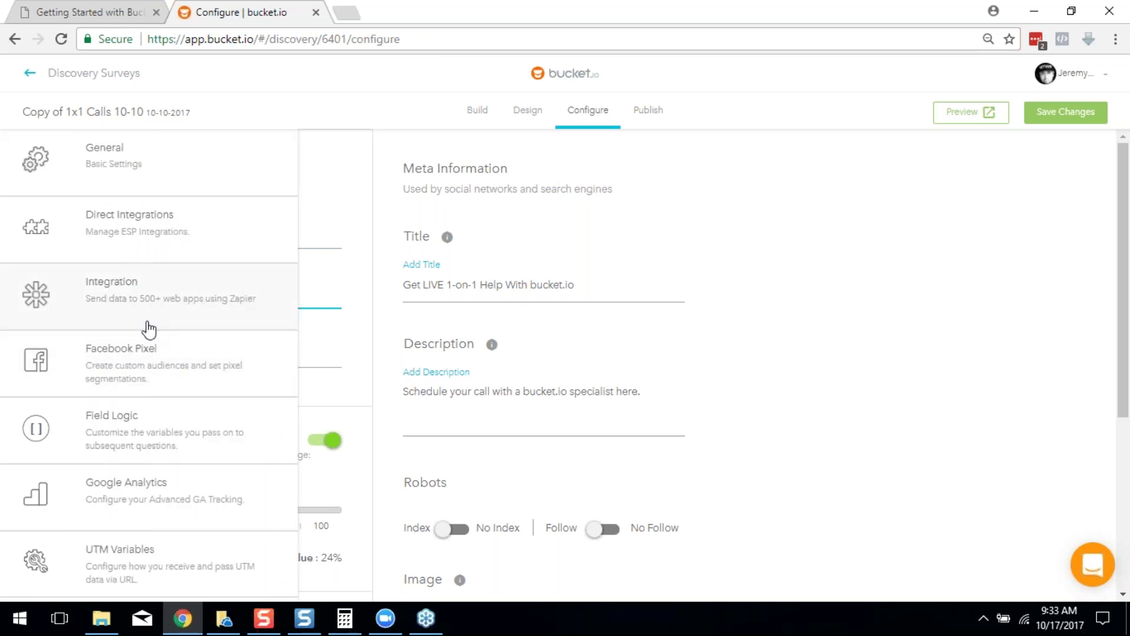
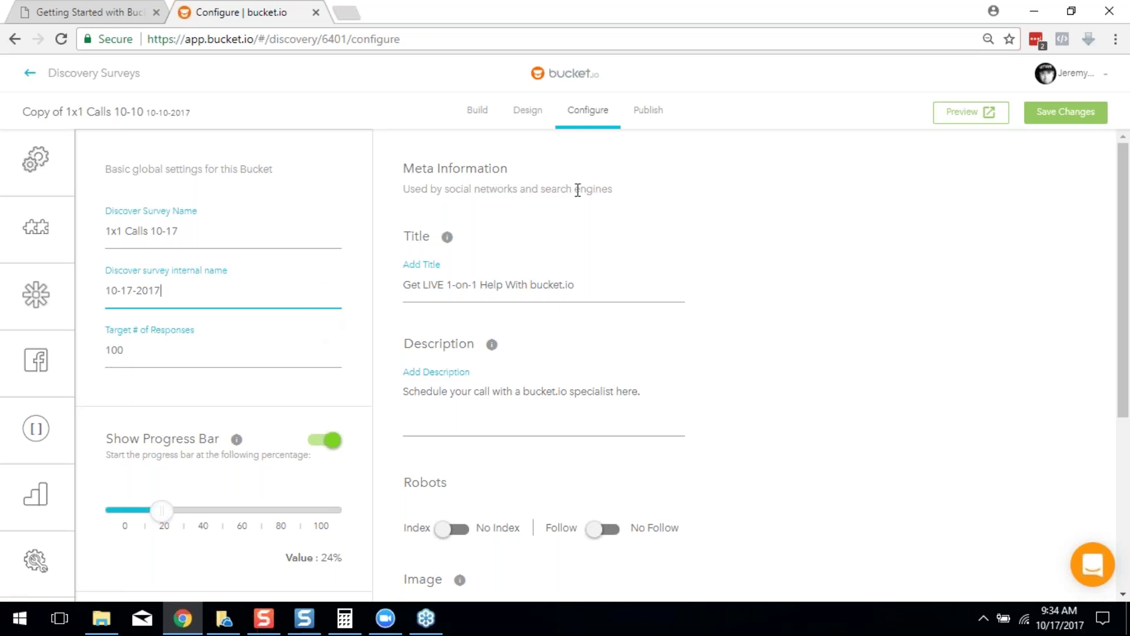
pyautogui.scroll(-1, 174, 426)
pyautogui.scroll(-3, 271, 300)
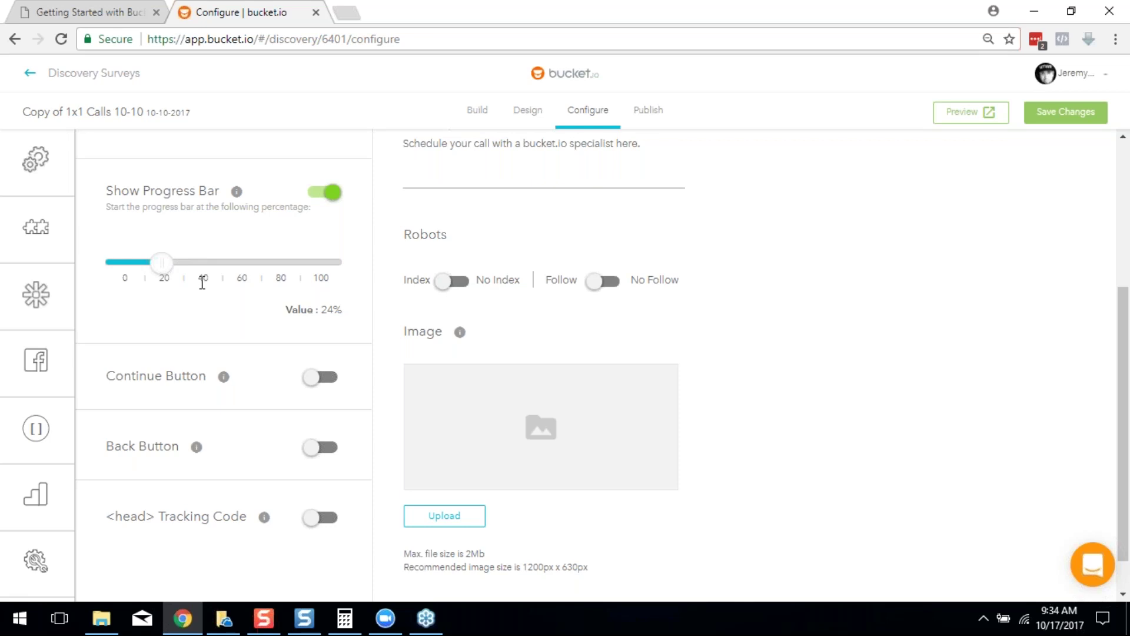
pyautogui.moveTo(5, 379)
pyautogui.scroll(-1, 351, 403)
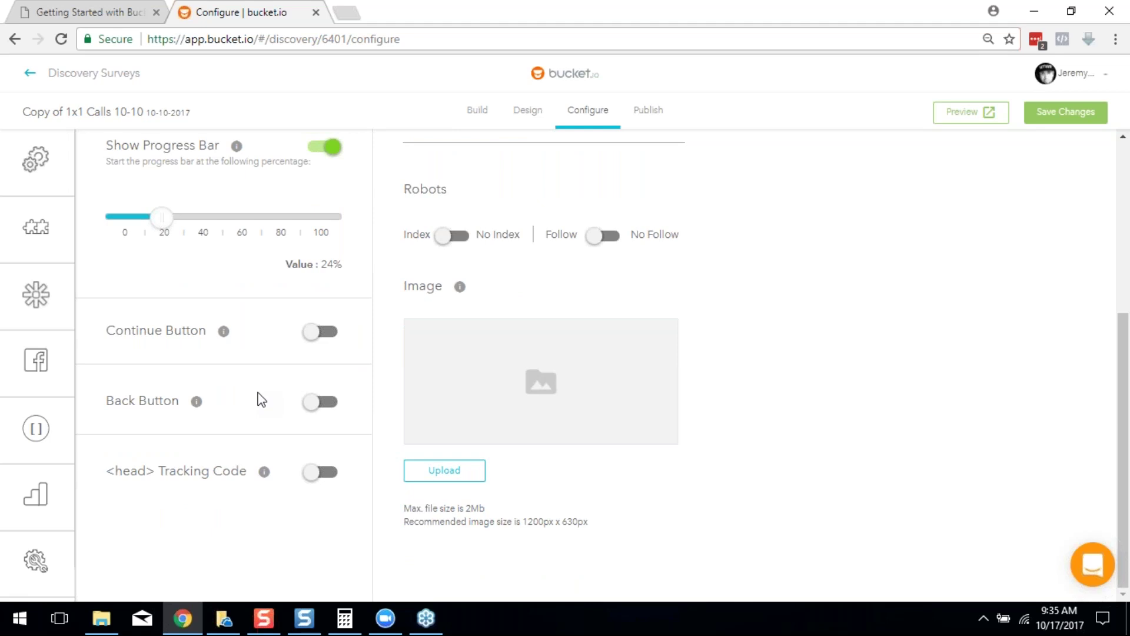
pyautogui.moveTo(47, 232)
pyautogui.scroll(5, 874, 442)
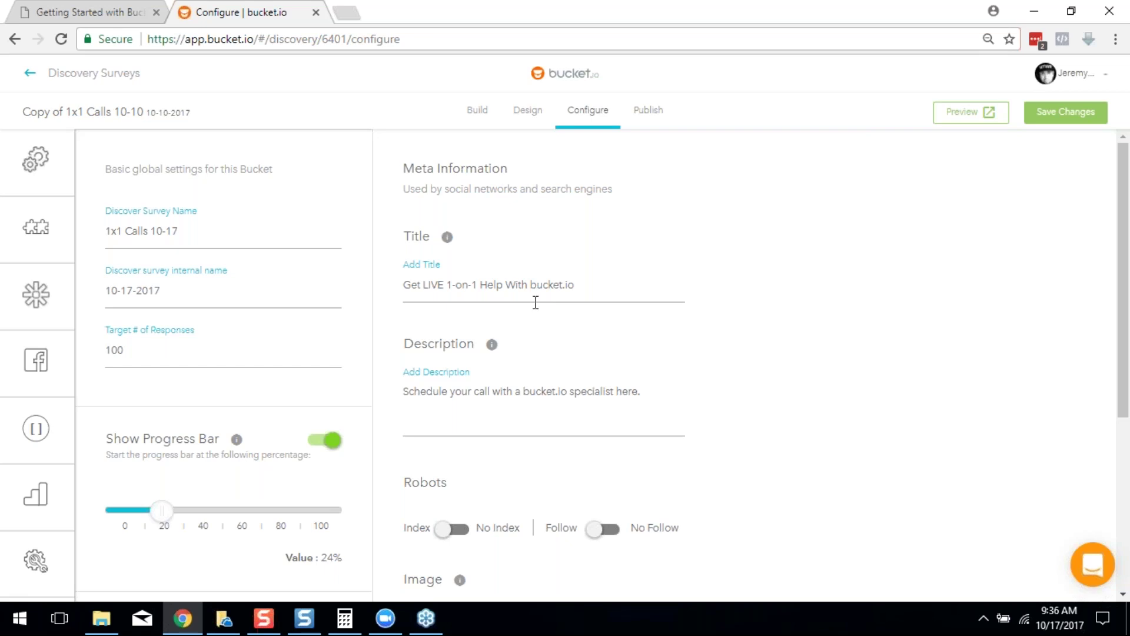
pyautogui.scroll(-3, 797, 387)
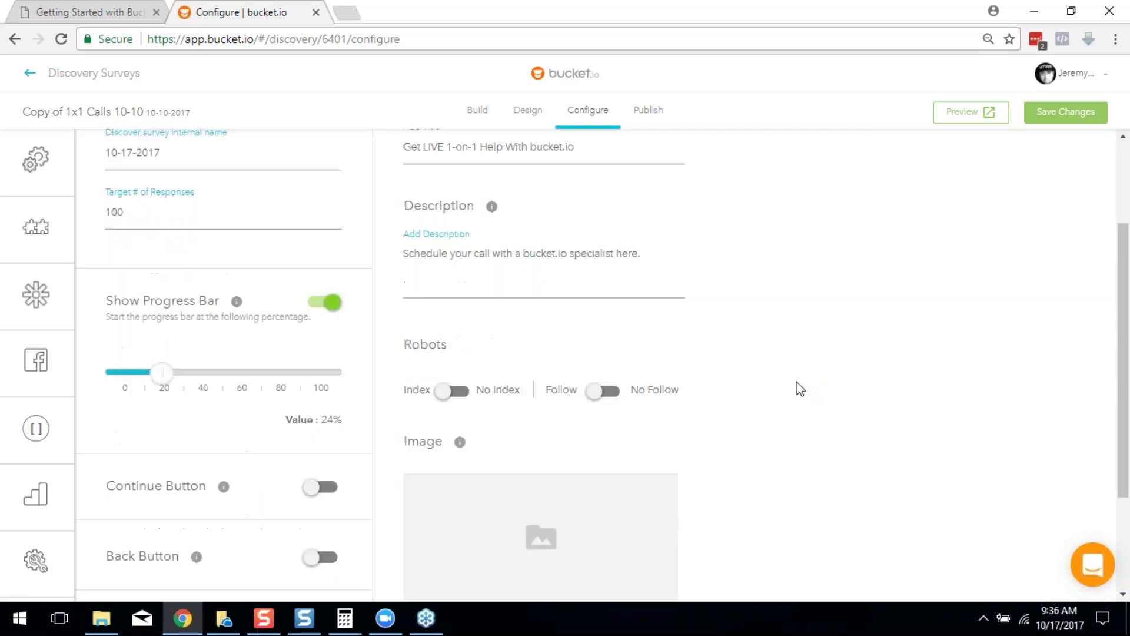
pyautogui.scroll(-2, 500, 401)
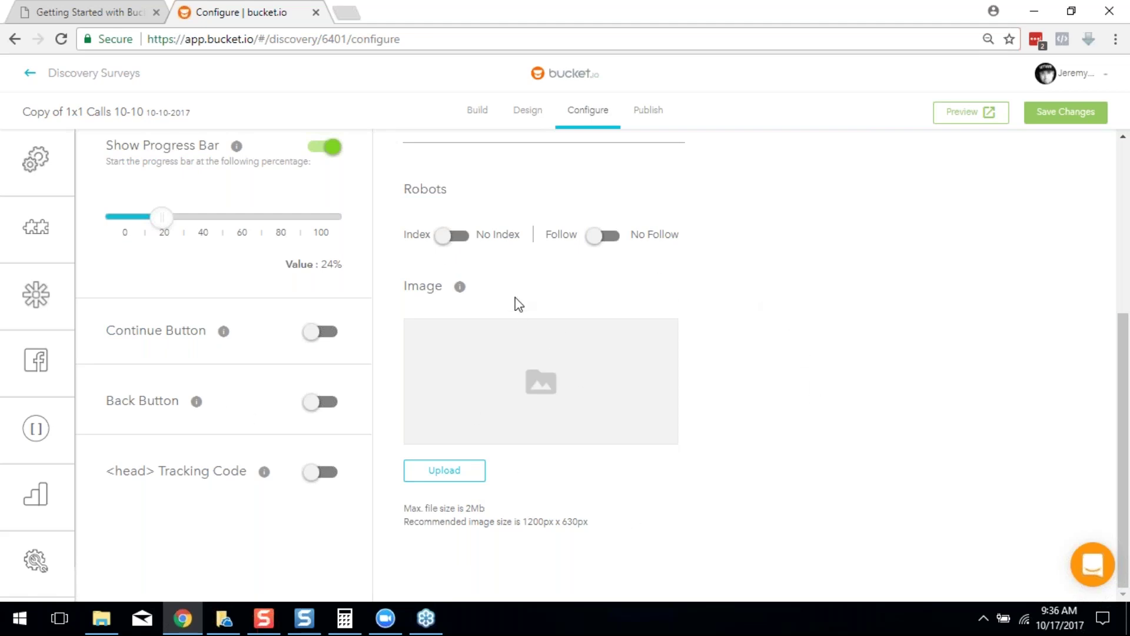
pyautogui.scroll(5, 510, 325)
# Step: Open the survey's direct ESP integrations and go into the Ontraport integration
pyautogui.moveTo(10, 235)
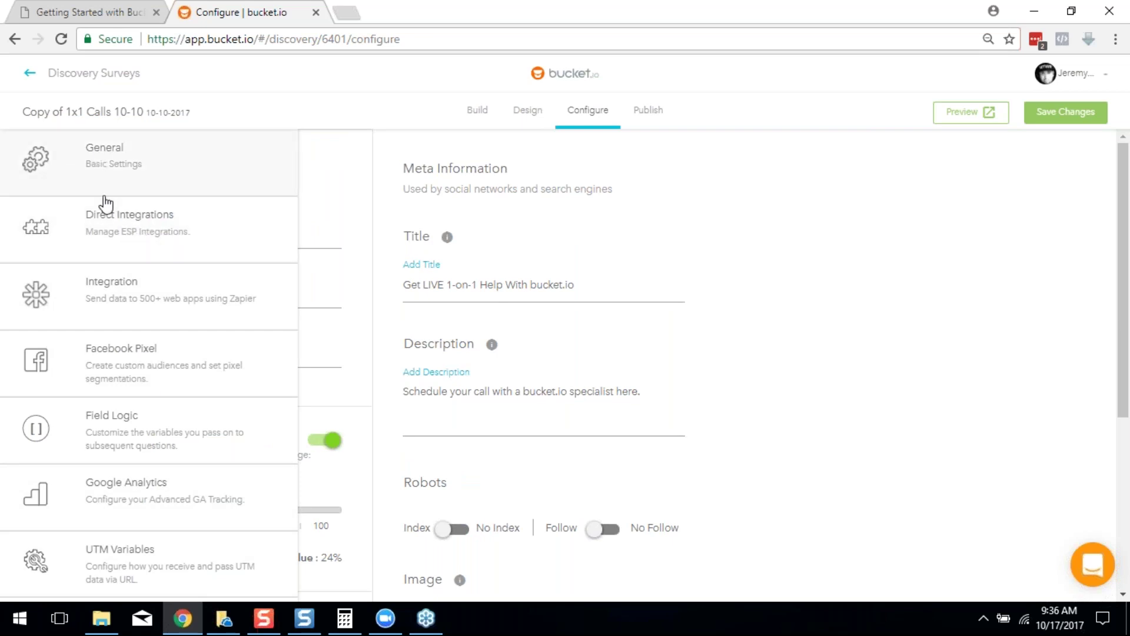
pyautogui.click(104, 250)
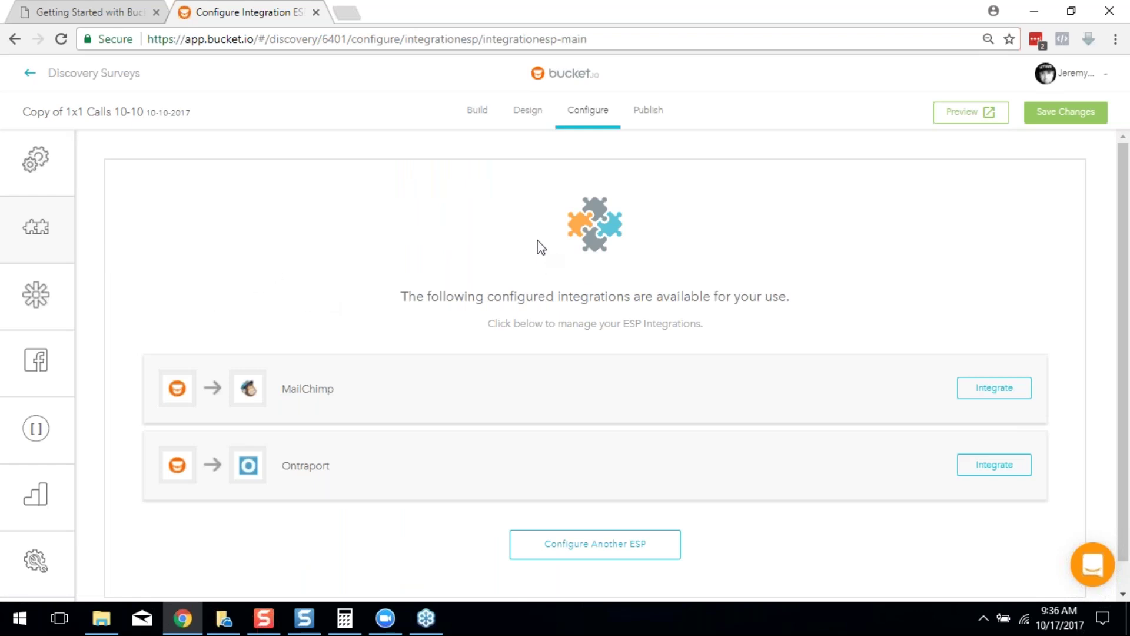
pyautogui.scroll(-1, 622, 309)
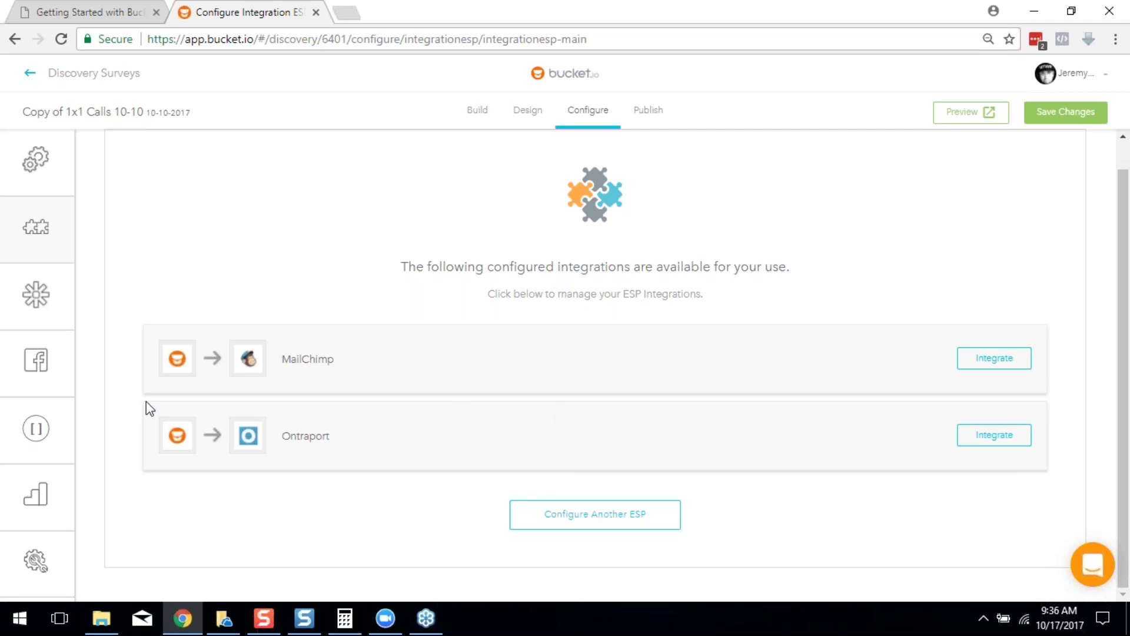
pyautogui.click(989, 437)
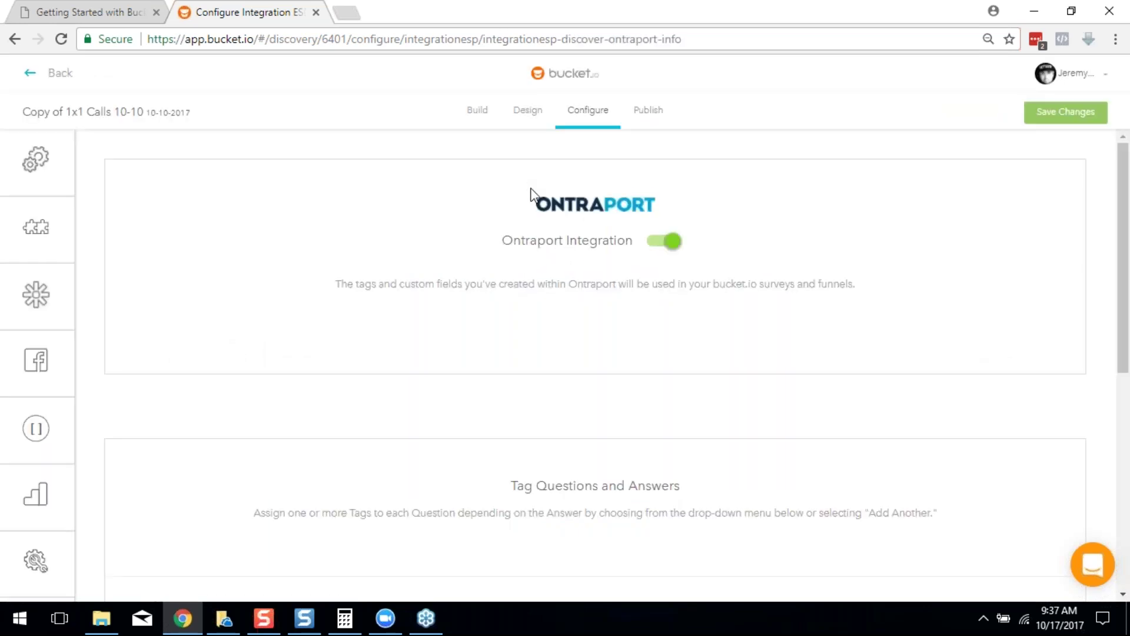
# Step: Add a question to the Ontraport tagging section and choose "Are you enrolled in The ASK Method?"
pyautogui.scroll(-4, 530, 214)
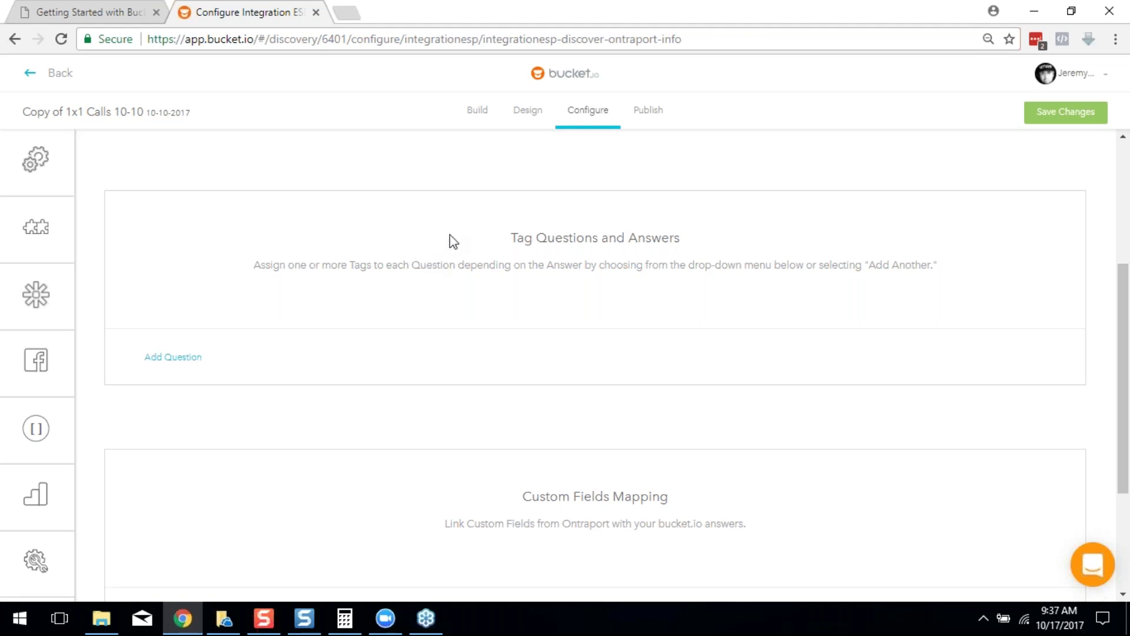
pyautogui.click(180, 358)
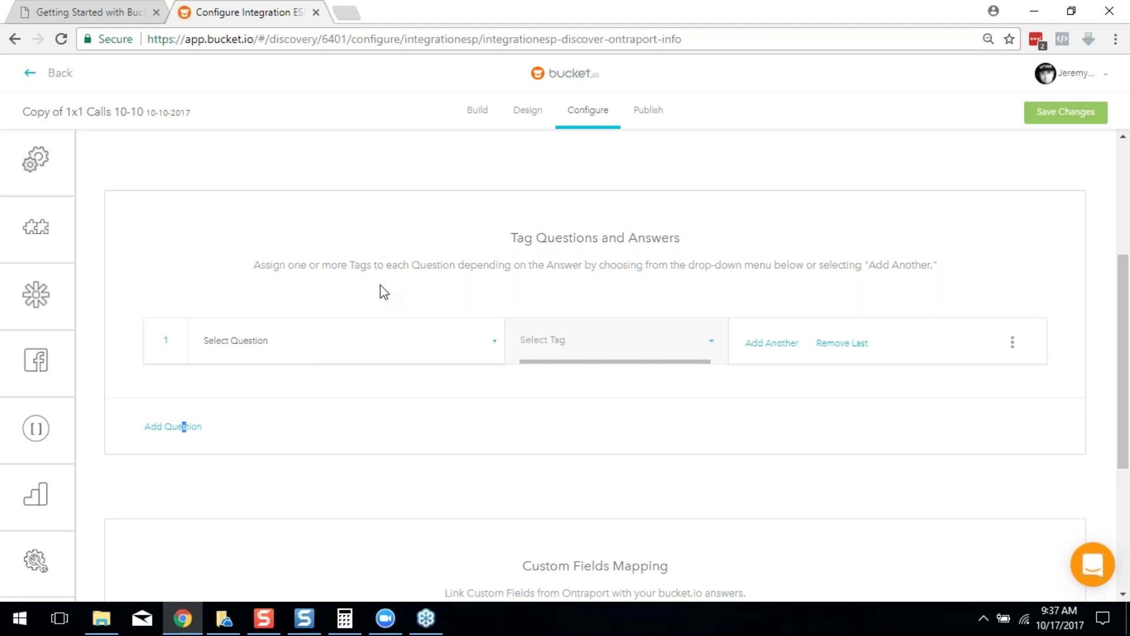
pyautogui.scroll(-2, 409, 172)
pyautogui.click(395, 260)
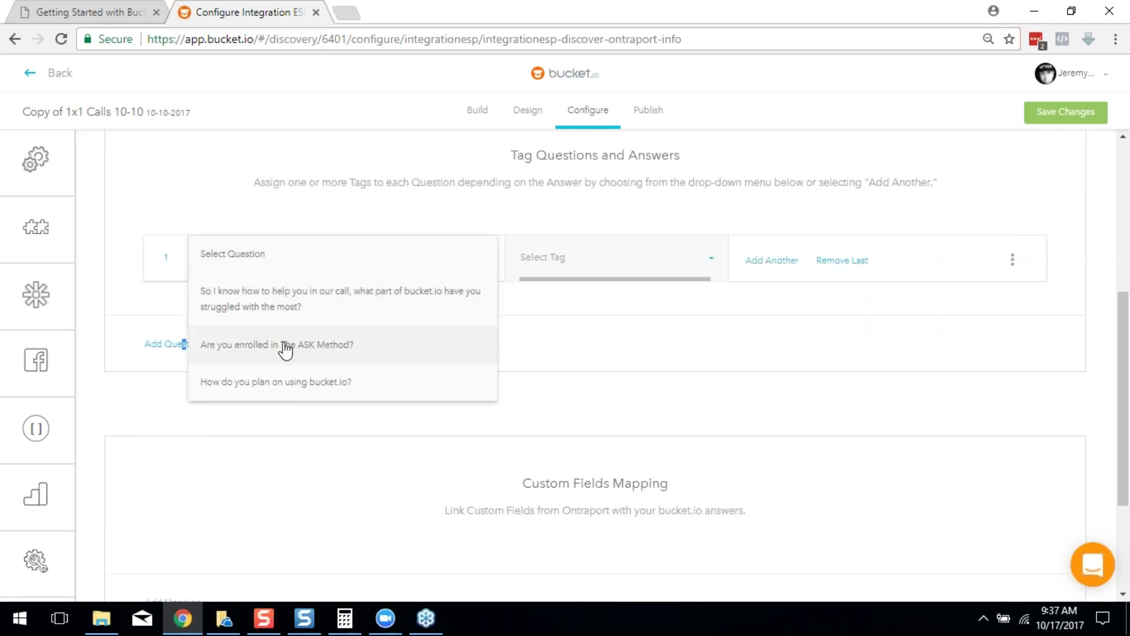
pyautogui.click(341, 353)
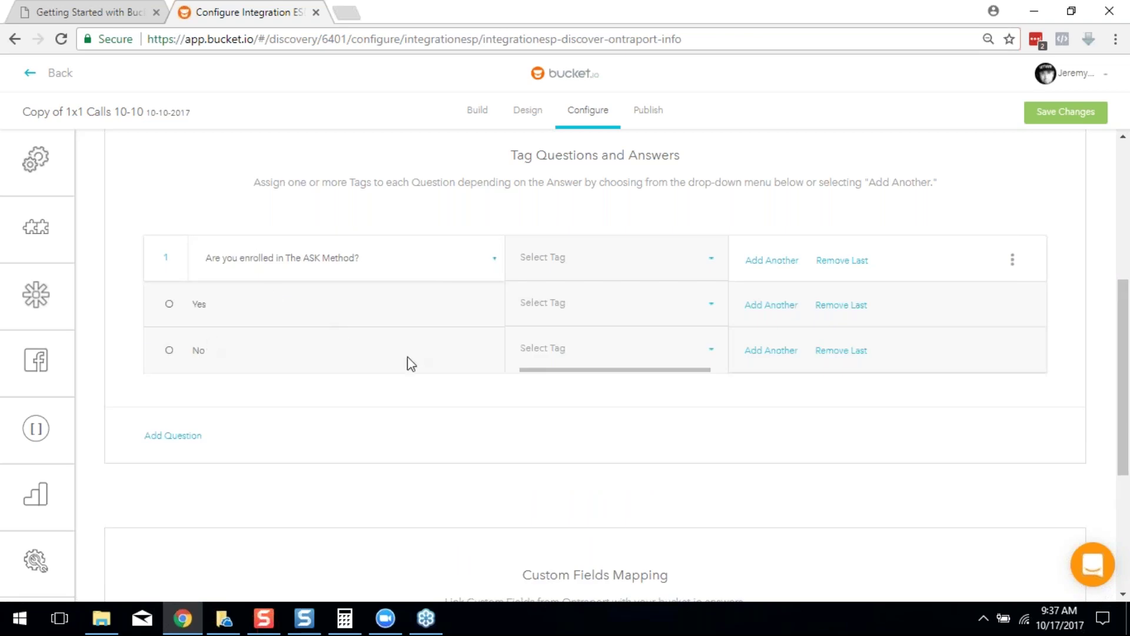
# Step: Browse the Ontraport tags offered for the Yes answer and close the list without choosing one
pyautogui.click(563, 312)
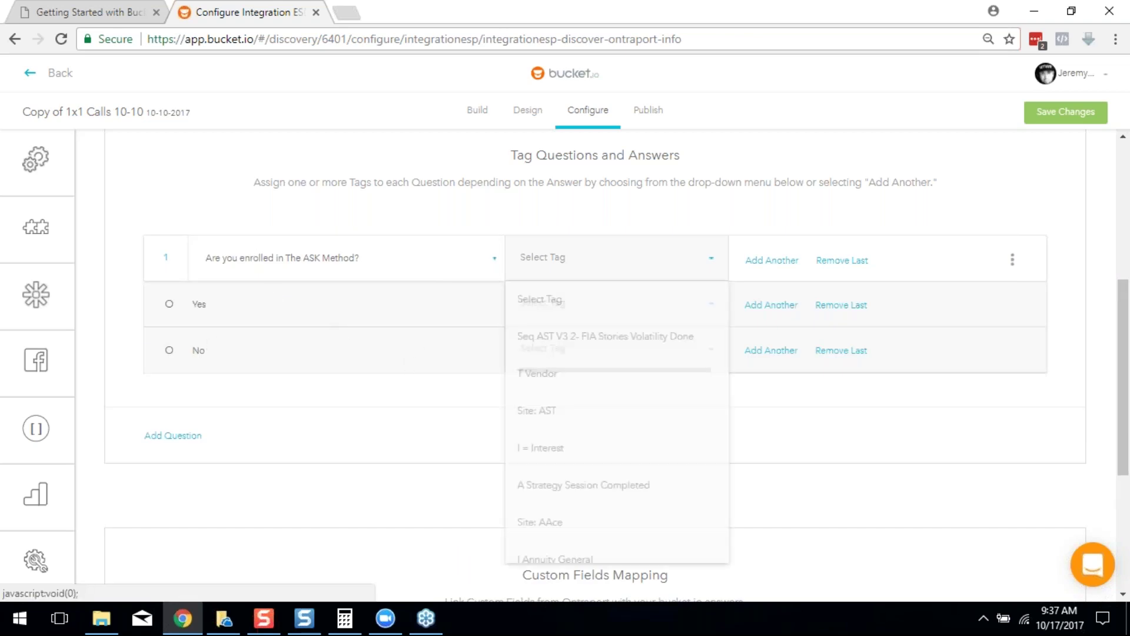
pyautogui.scroll(-6, 582, 340)
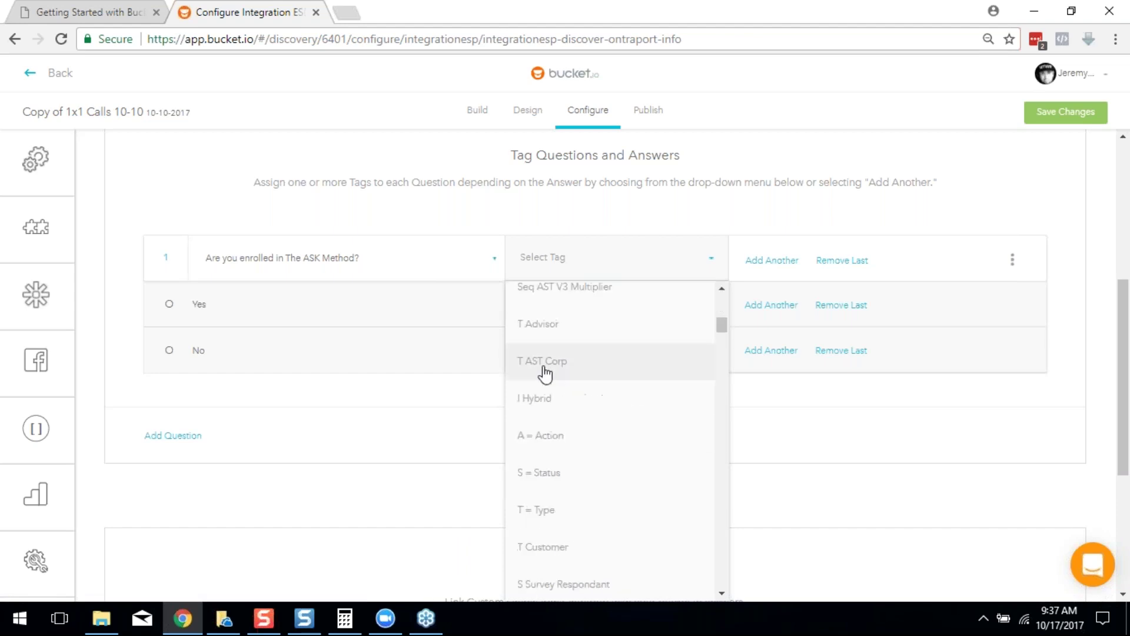
pyautogui.click(393, 385)
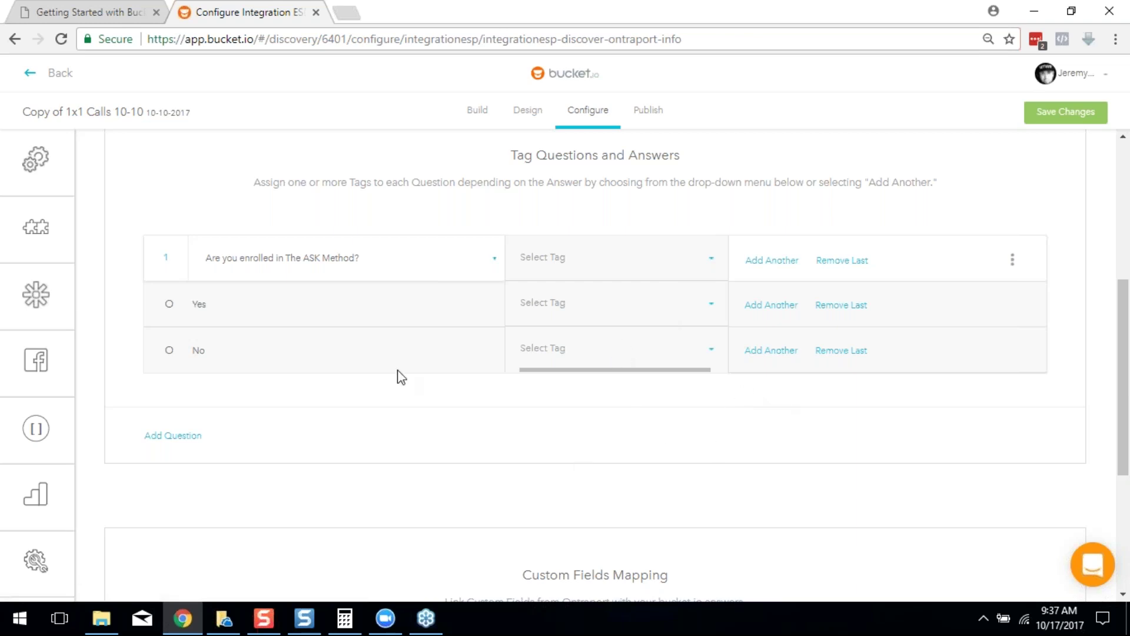
# Step: Add a custom field mapping for the question about which part of bucket.io respondents have struggled with the most
pyautogui.scroll(-3, 340, 375)
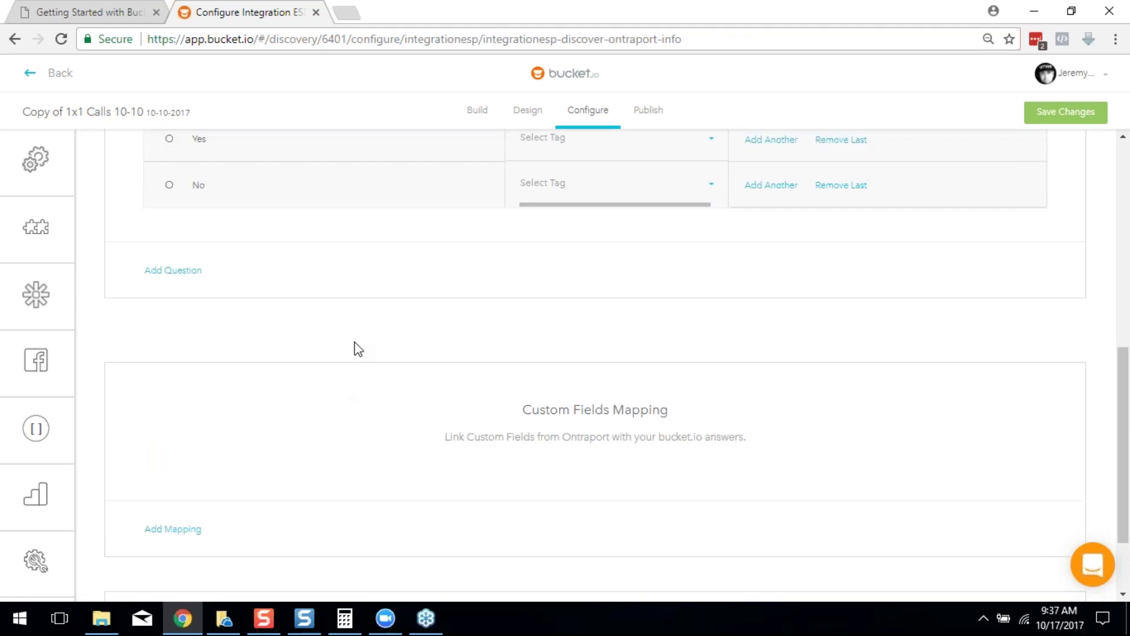
pyautogui.scroll(4, 375, 352)
pyautogui.scroll(-4, 377, 359)
pyautogui.scroll(-2, 492, 333)
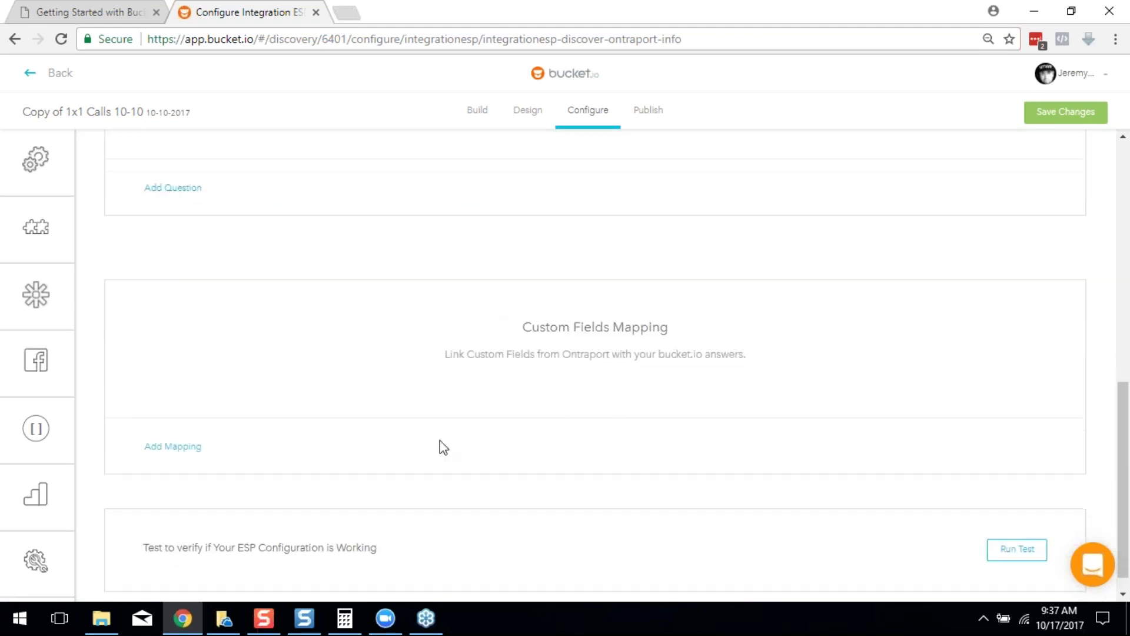
pyautogui.click(164, 448)
pyautogui.scroll(-2, 336, 361)
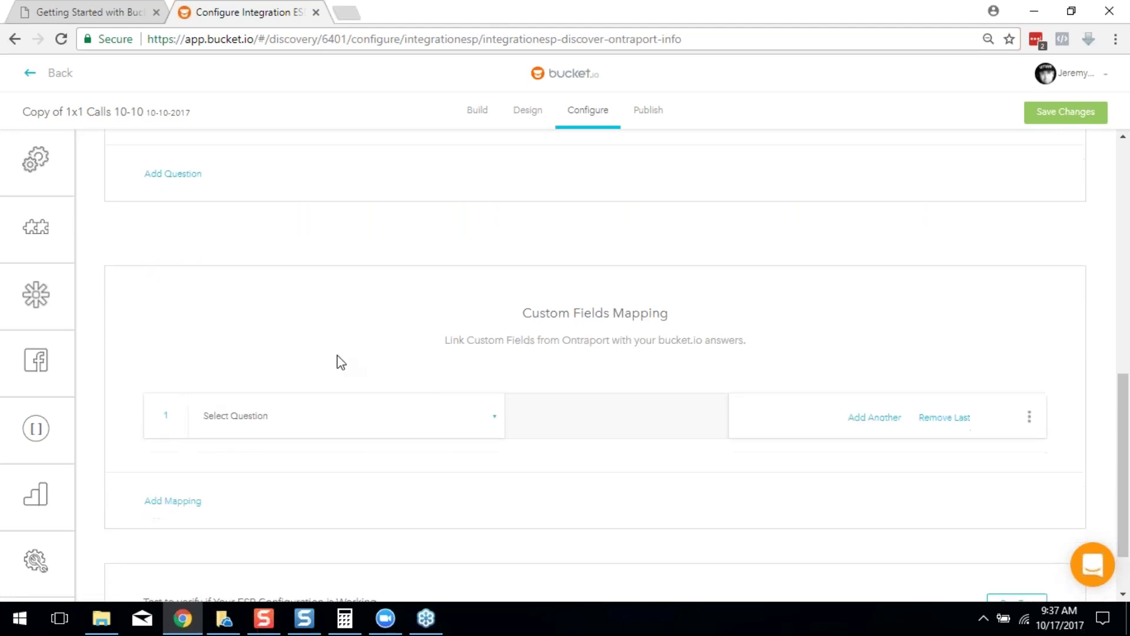
pyautogui.click(389, 347)
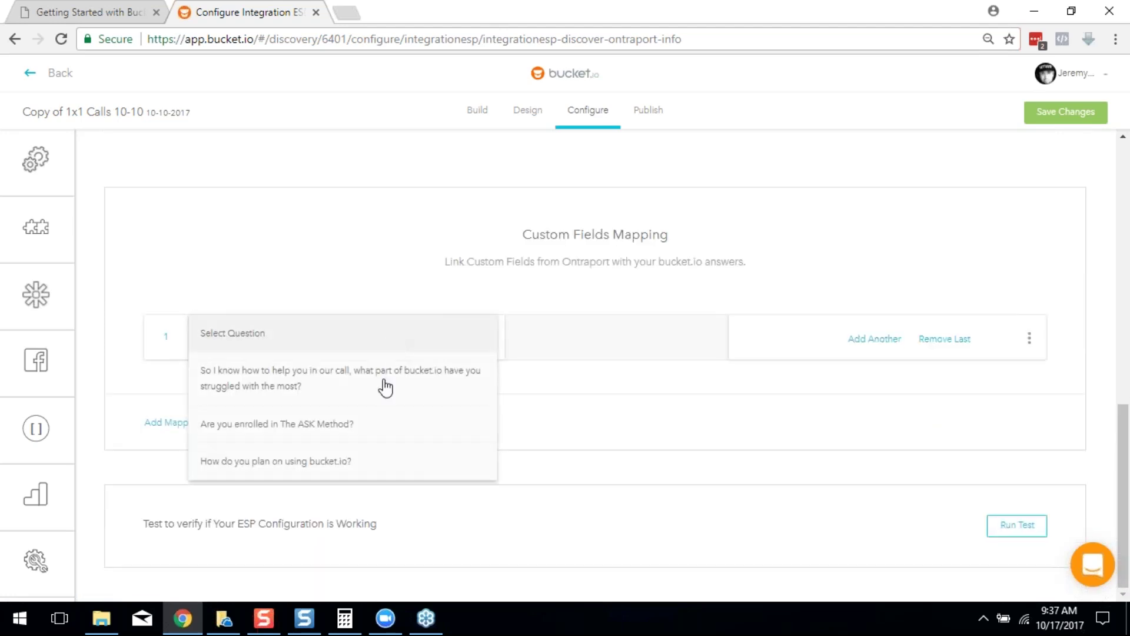
pyautogui.click(249, 388)
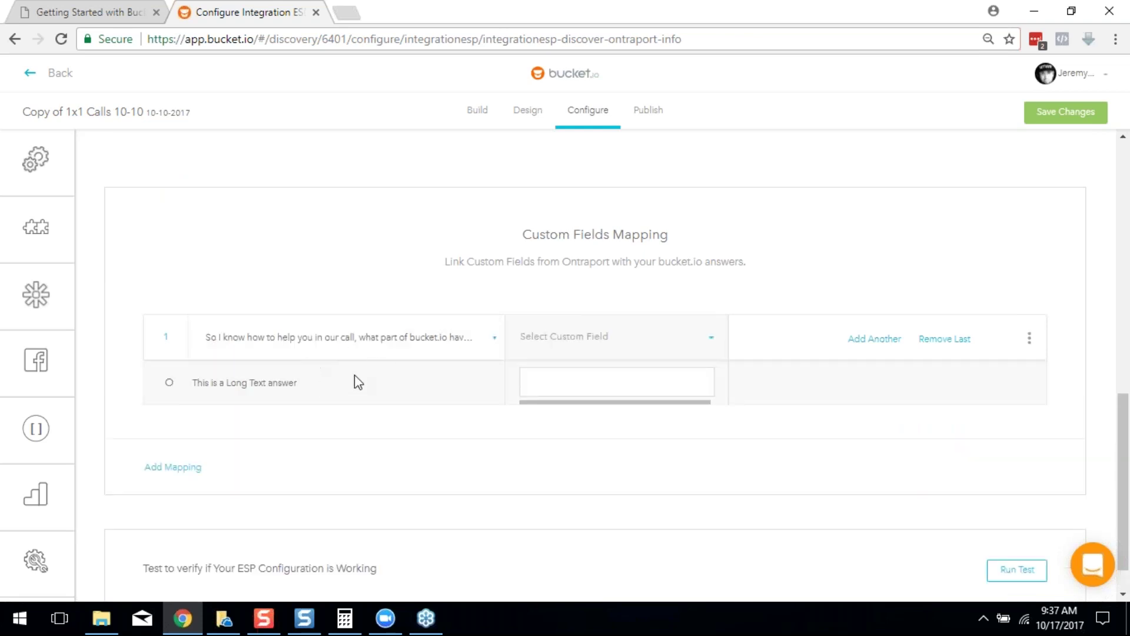
pyautogui.click(561, 382)
pyautogui.scroll(-1, 856, 384)
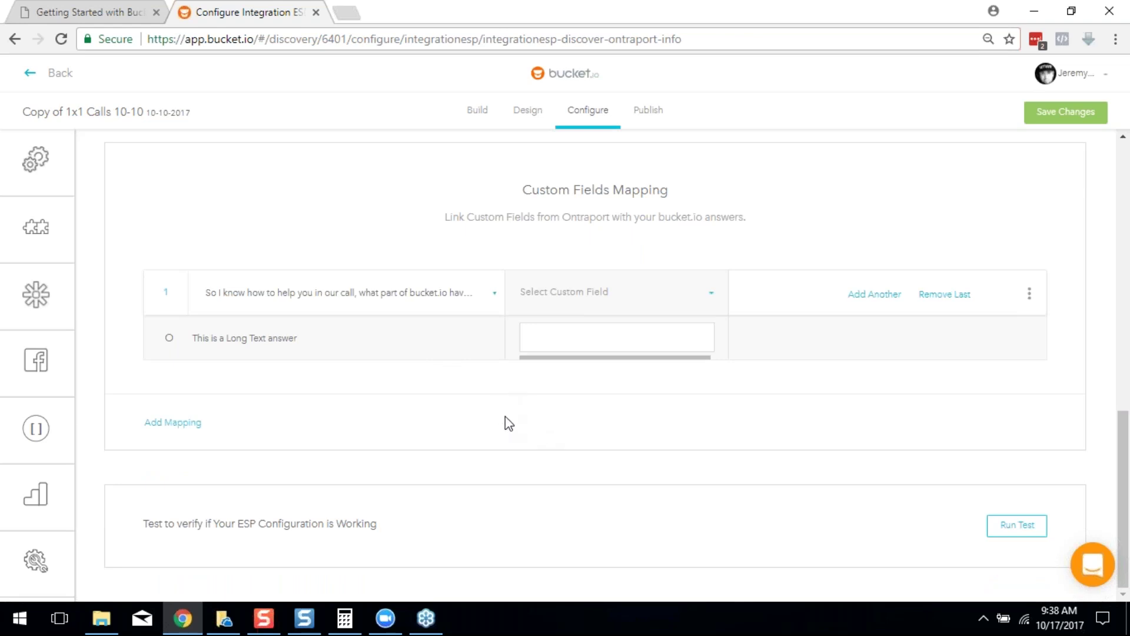
# Step: Turn off the Ontraport integration and look over its tagged question and answers
pyautogui.scroll(5, 495, 449)
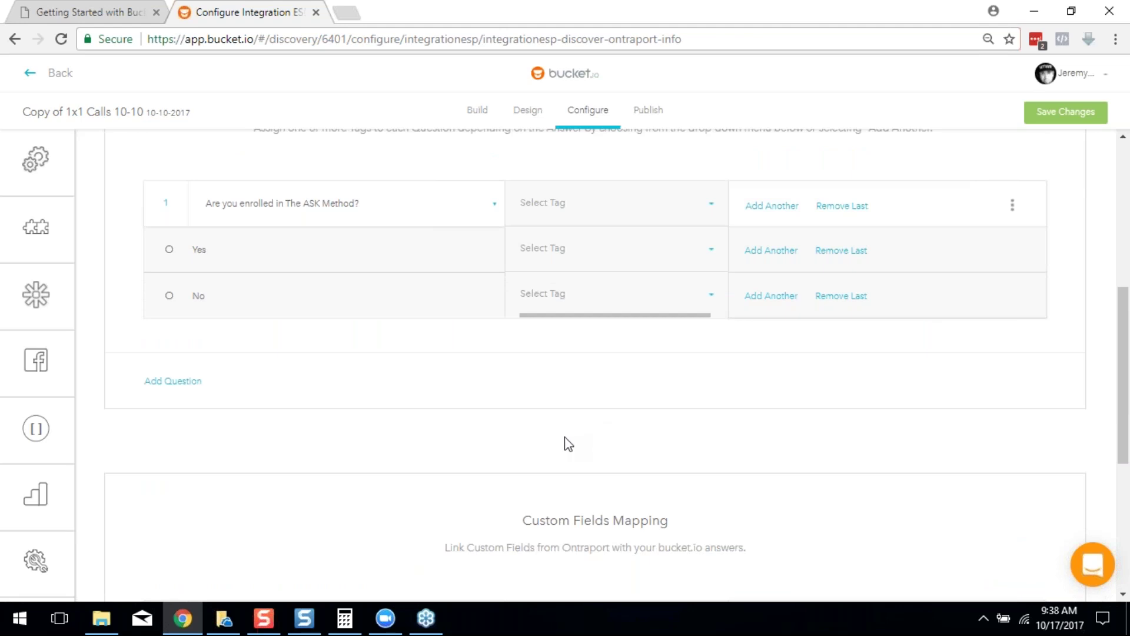
pyautogui.scroll(7, 824, 383)
pyautogui.click(661, 239)
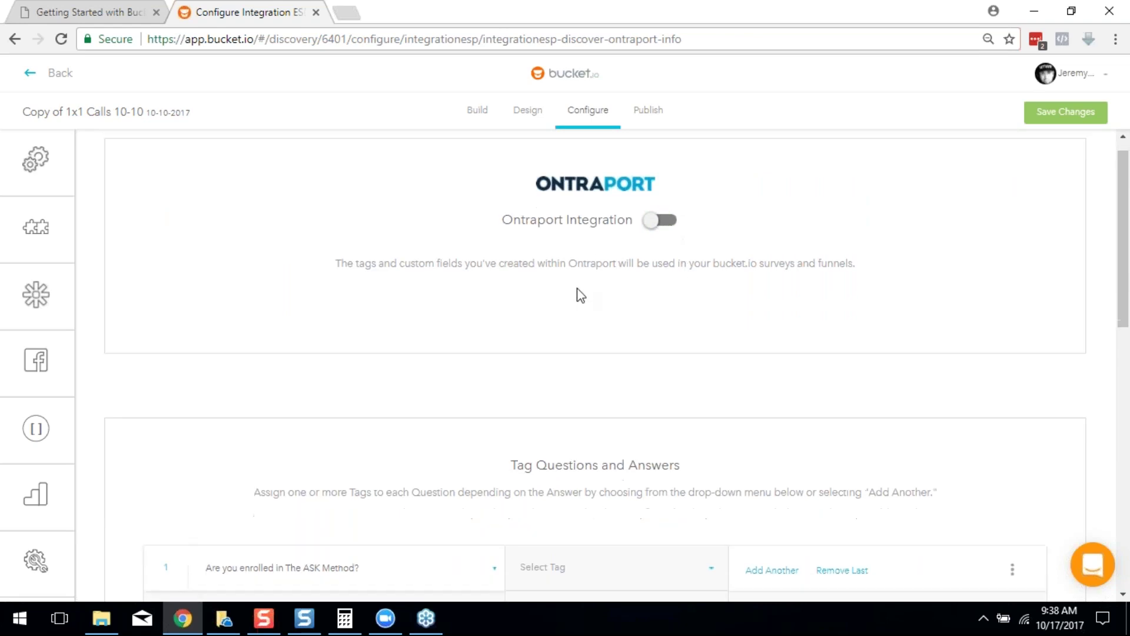
pyautogui.scroll(-5, 578, 295)
pyautogui.scroll(1, 550, 285)
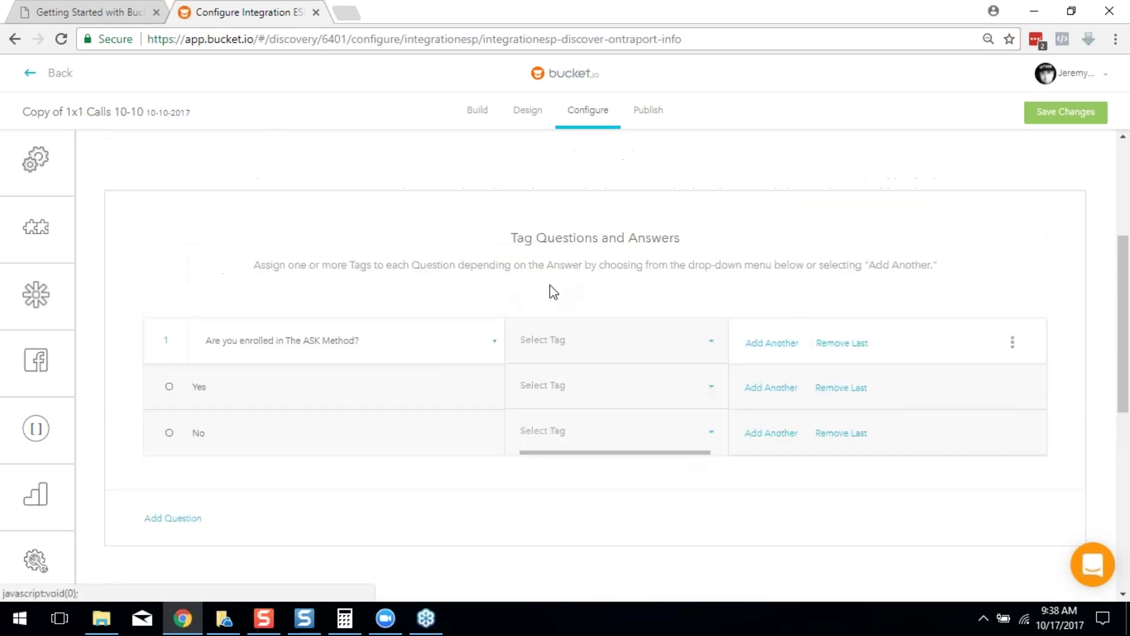
pyautogui.scroll(-4, 485, 298)
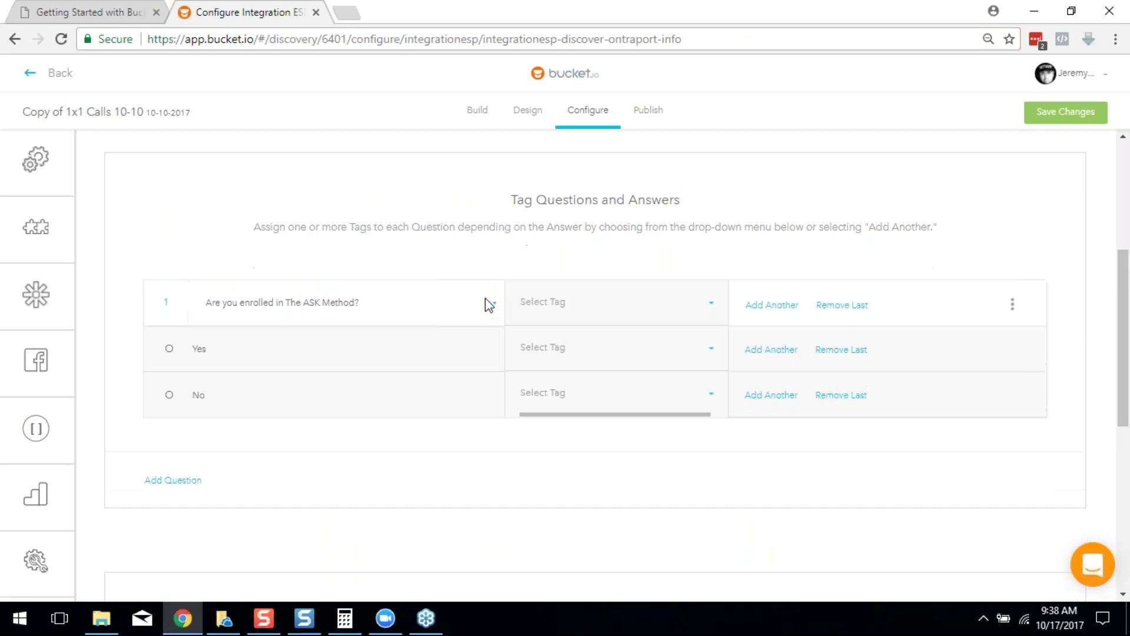
pyautogui.scroll(4, 482, 313)
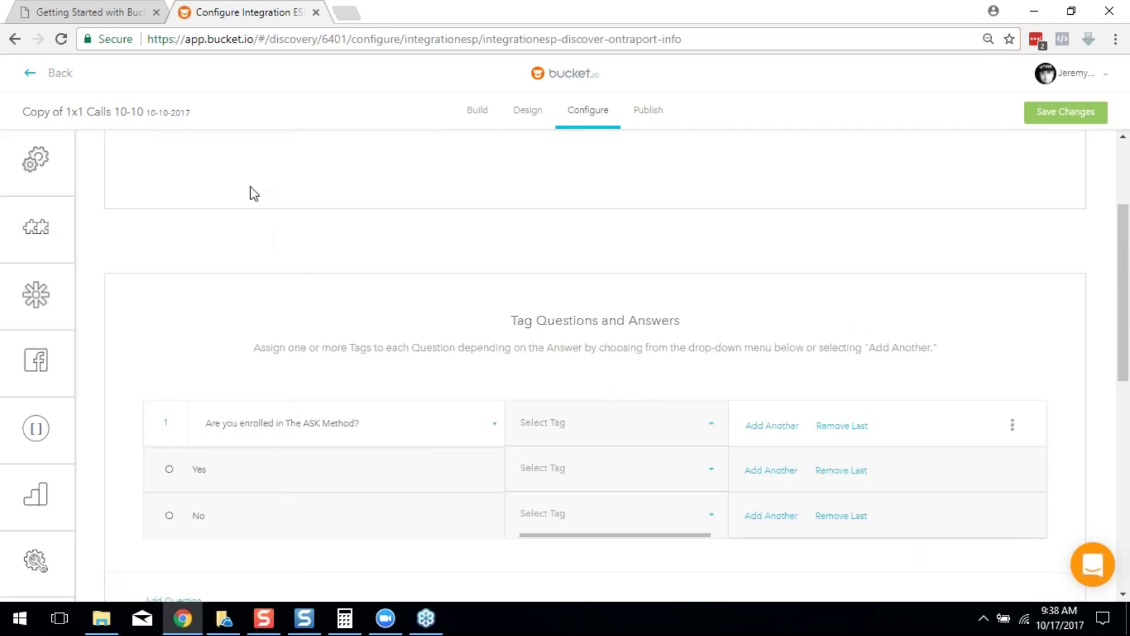
# Step: Open the Zapier integration settings of the survey
pyautogui.moveTo(6, 217)
pyautogui.moveTo(27, 254)
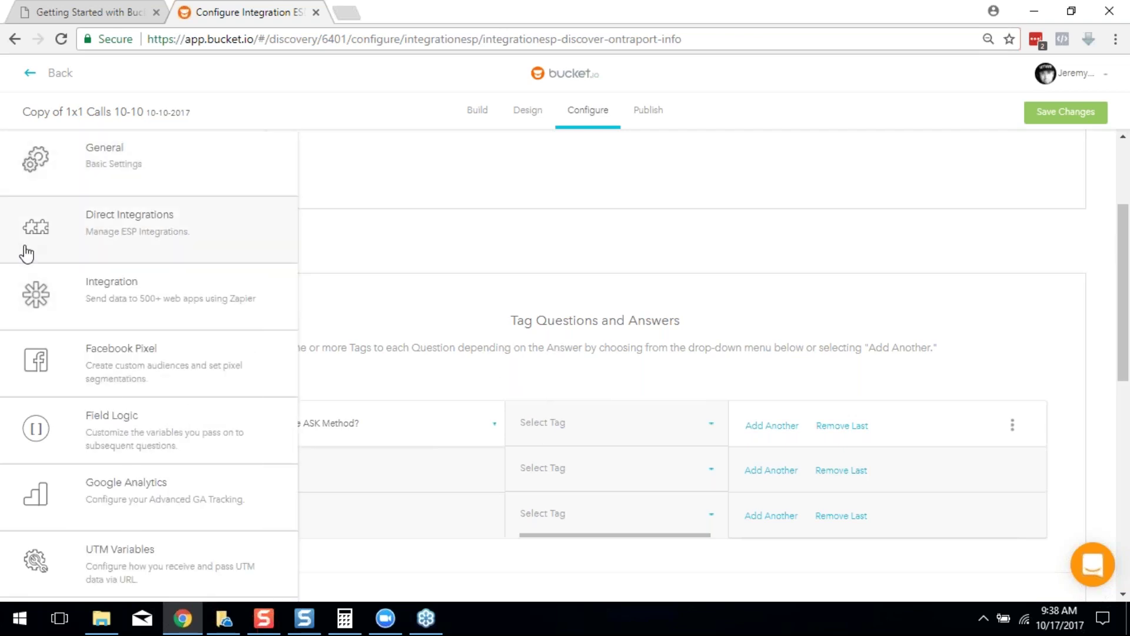
pyautogui.click(44, 300)
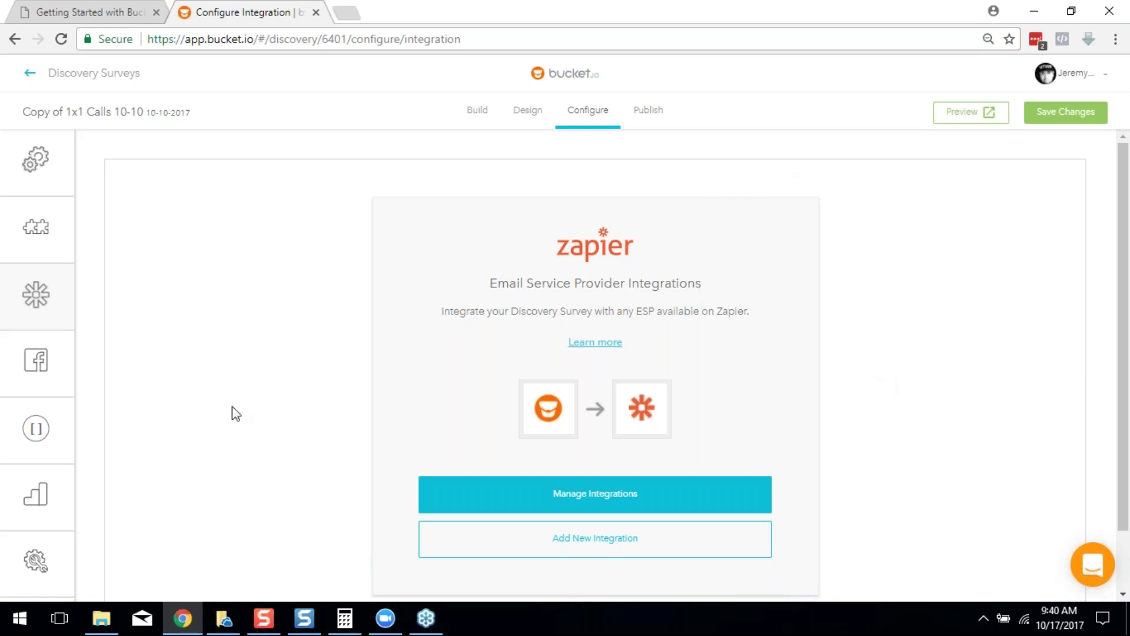
# Step: Return to the General settings and save the survey changes
pyautogui.click(36, 171)
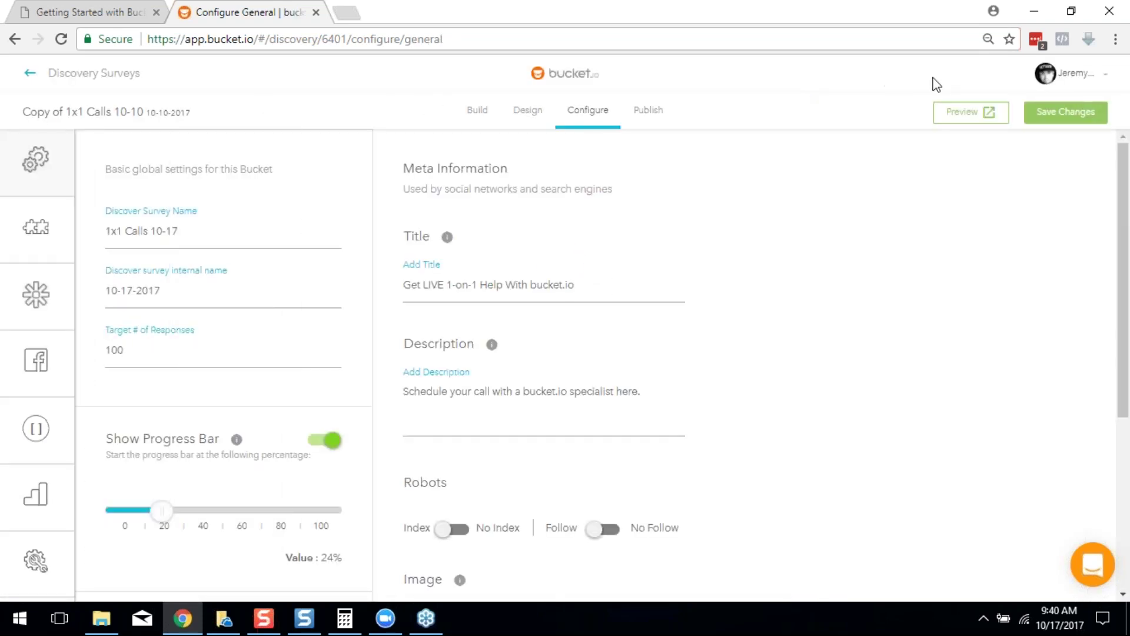
pyautogui.click(1069, 117)
pyautogui.click(263, 223)
# Step: Open the Facebook Pixel settings, enable the pixel integration and put the cursor in the pixel code field
pyautogui.moveTo(36, 227)
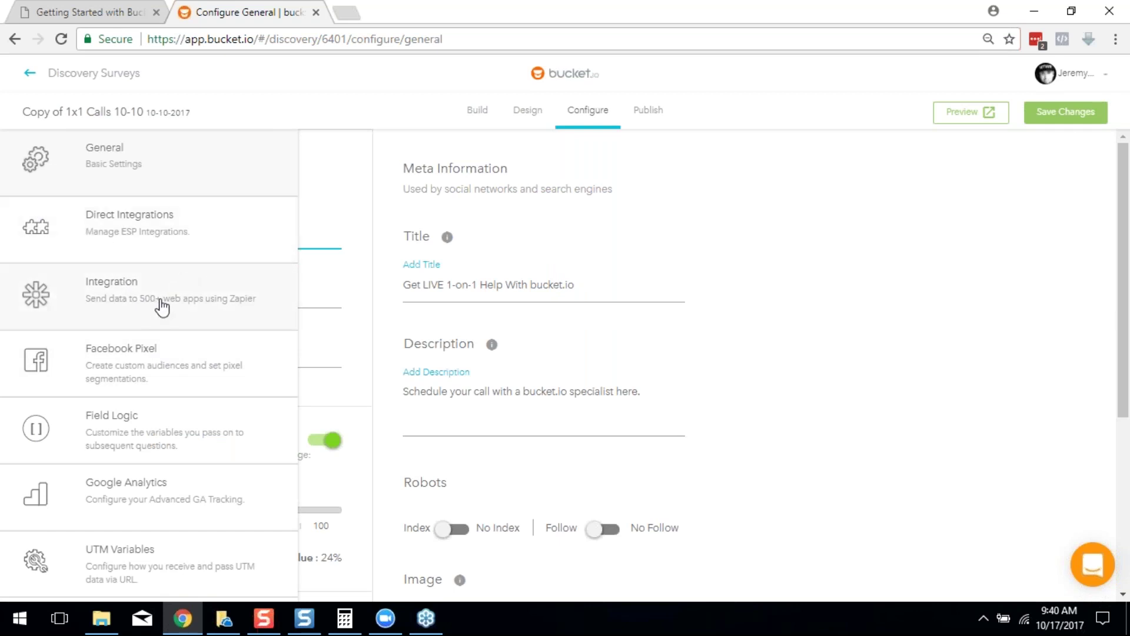
pyautogui.click(112, 375)
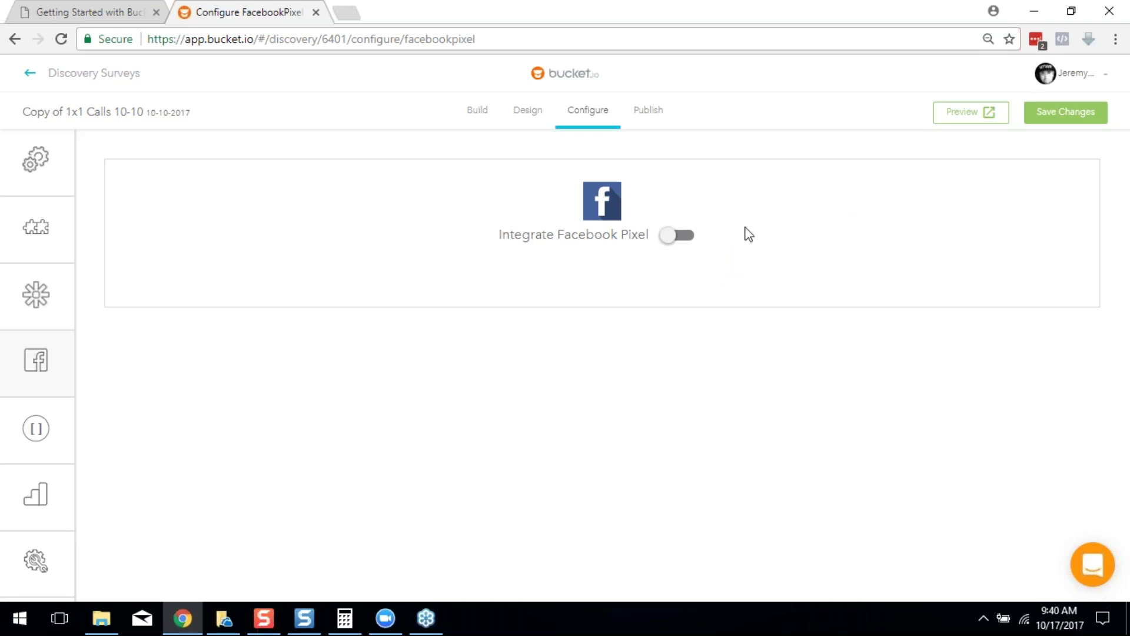
pyautogui.click(676, 240)
pyautogui.click(354, 315)
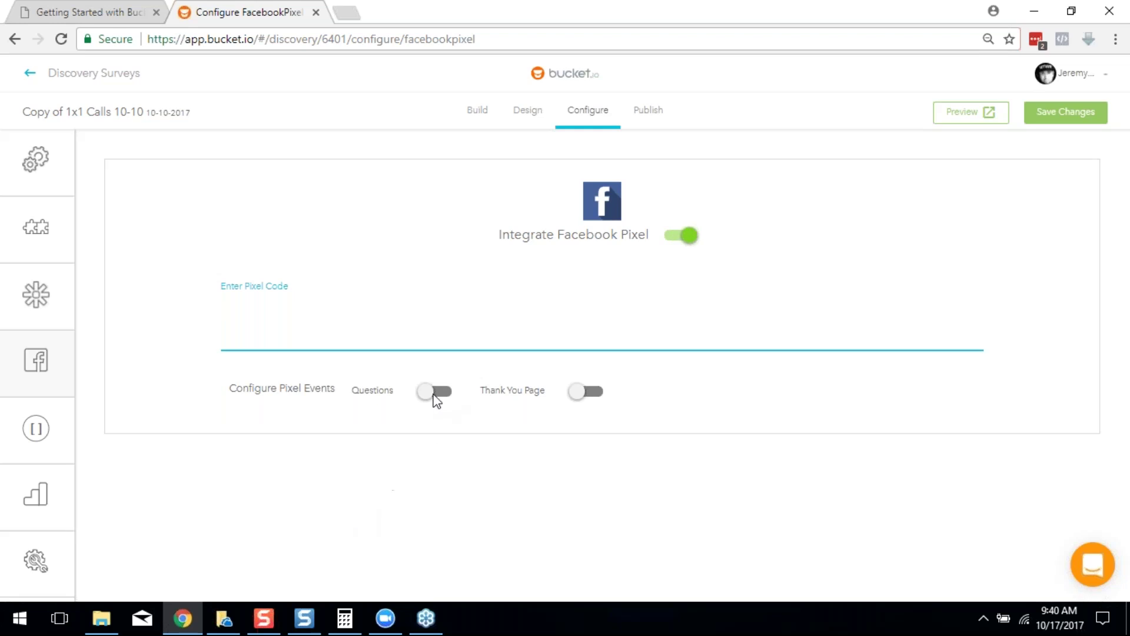
# Step: Turn on pixel events for the questions, look over the event, tag and value options per question, and turn them off again
pyautogui.click(441, 393)
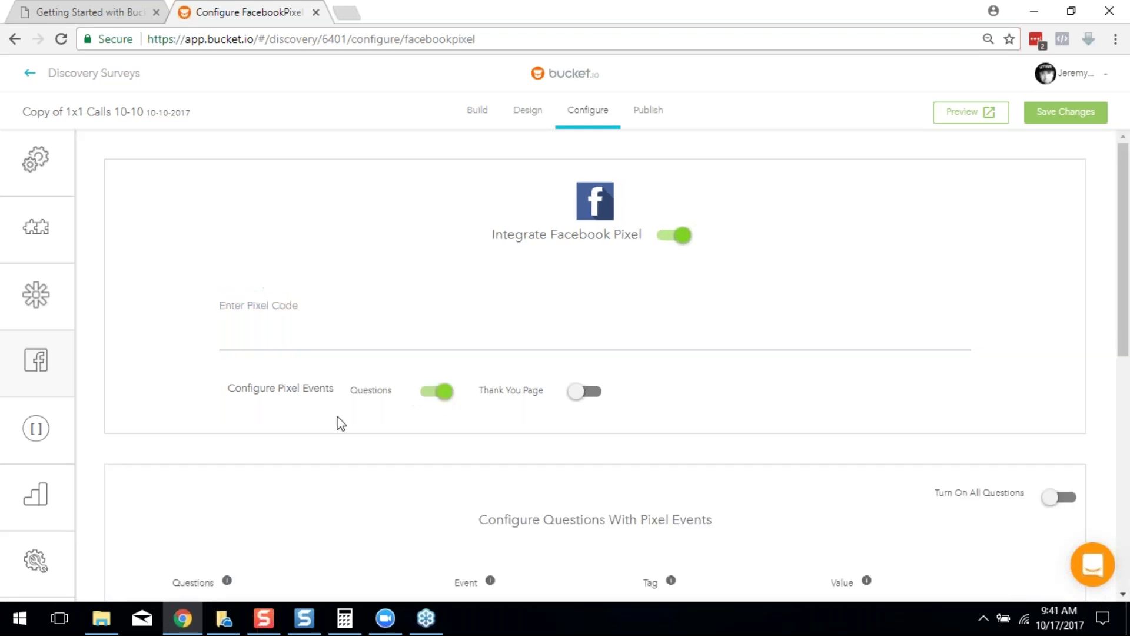
pyautogui.scroll(-3, 336, 505)
pyautogui.scroll(-2, 585, 520)
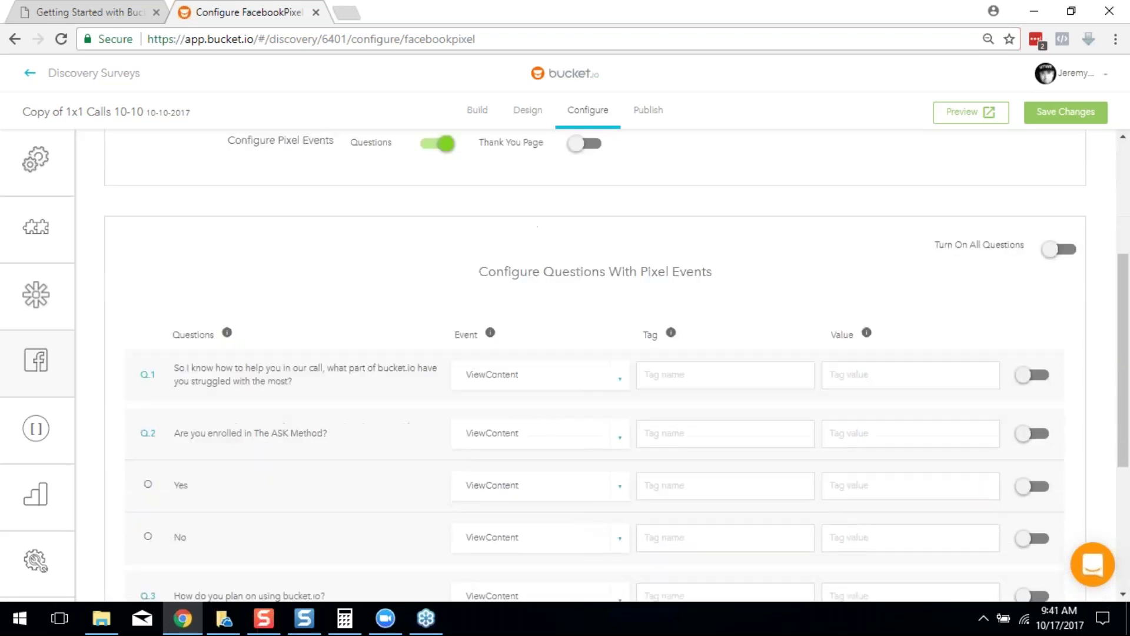
pyautogui.scroll(5, 566, 474)
pyautogui.click(437, 395)
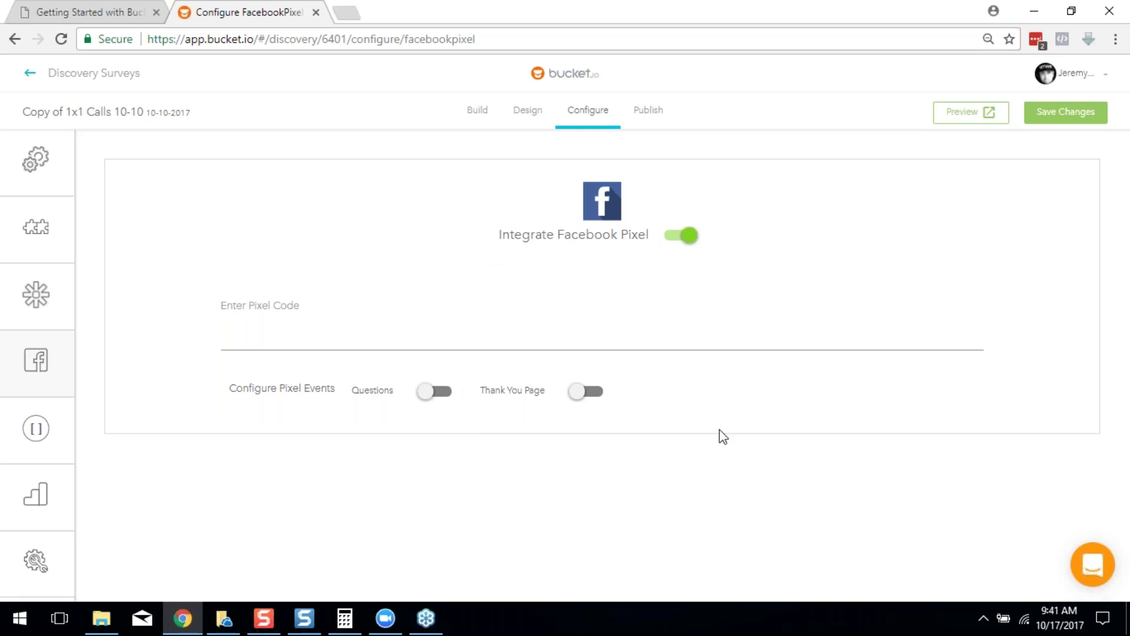
# Step: Enable Thank You Page pixel events with the event set to Lead, and switch the Facebook Pixel integration back off
pyautogui.click(588, 391)
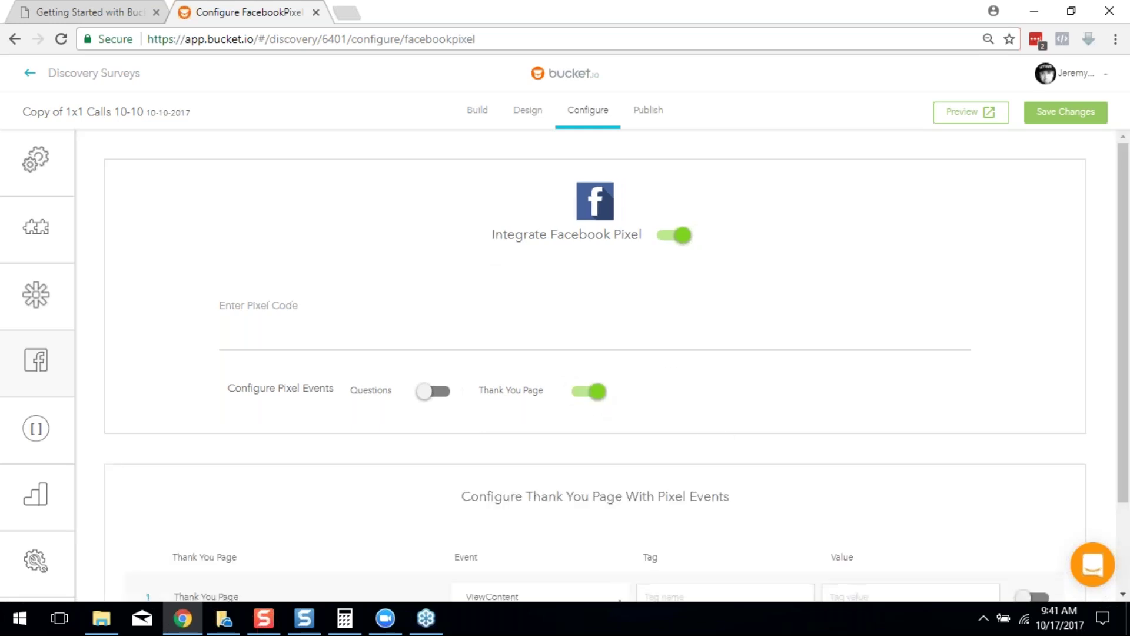
pyautogui.scroll(-2, 783, 389)
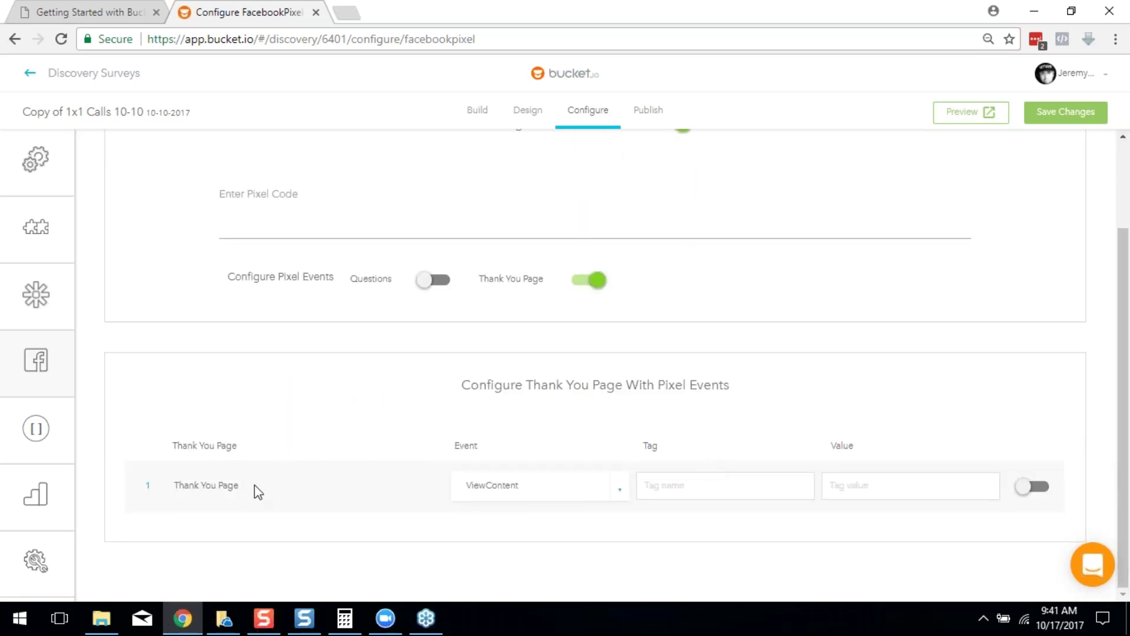
pyautogui.click(476, 500)
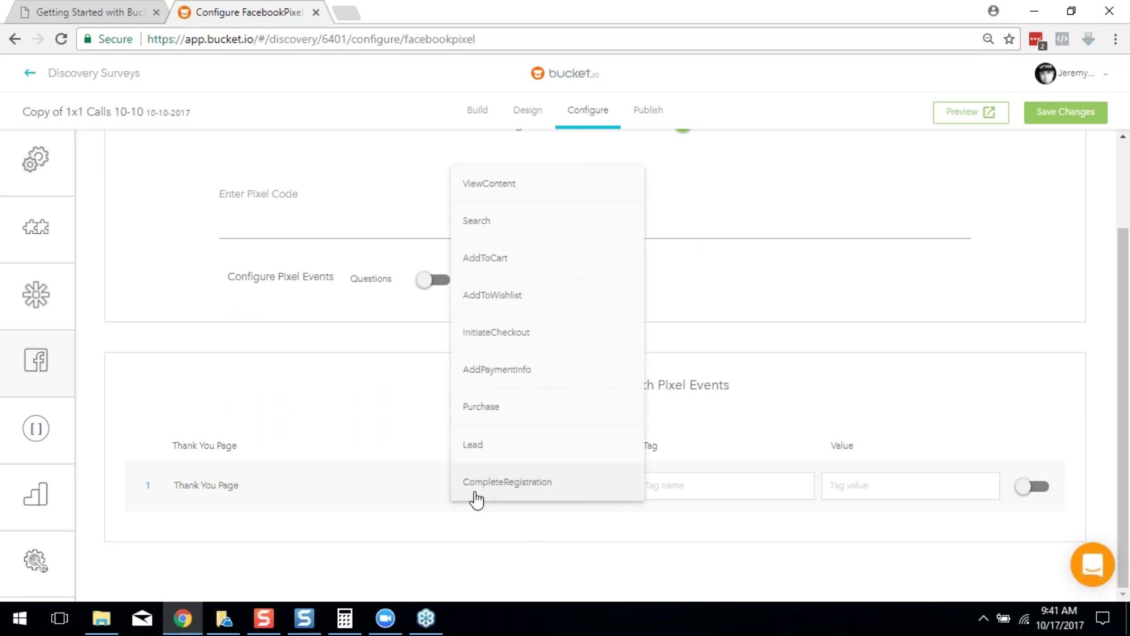
pyautogui.click(490, 441)
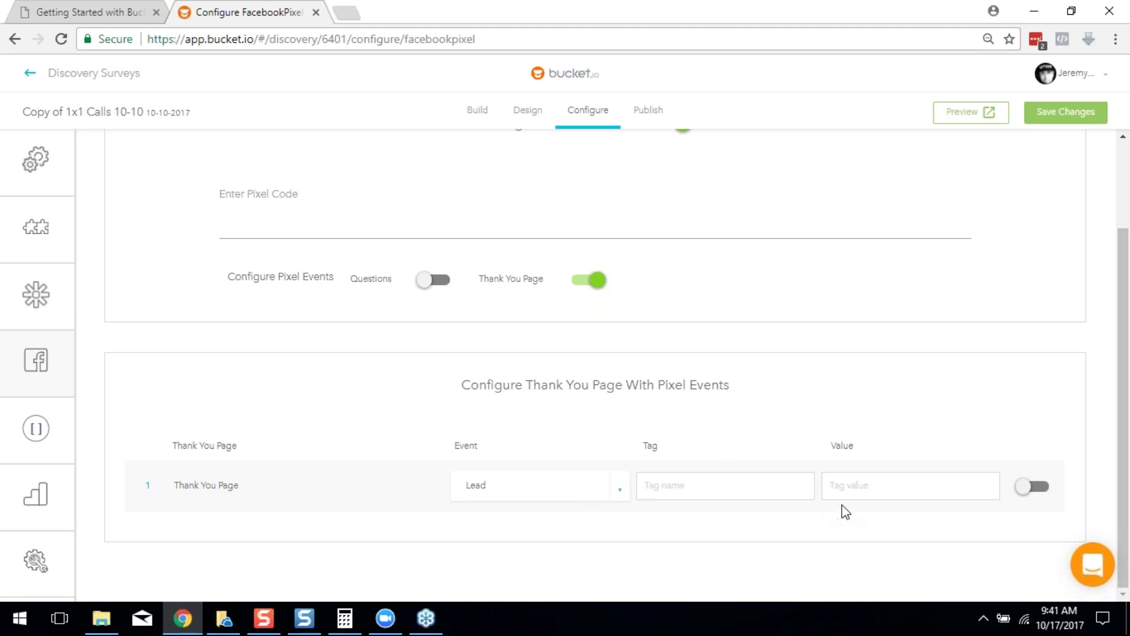
pyautogui.scroll(2, 846, 512)
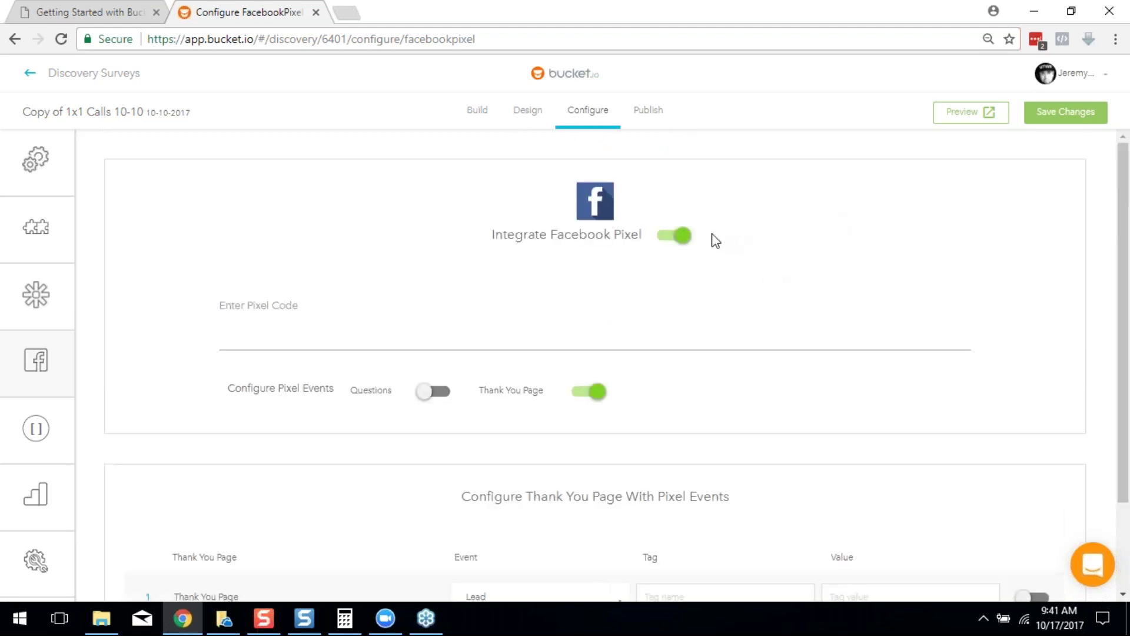
pyautogui.click(668, 238)
# Step: Open the Field Logic settings, permanently dismiss the introduction, and enter "gender" as the field for question Q2
pyautogui.moveTo(222, 449)
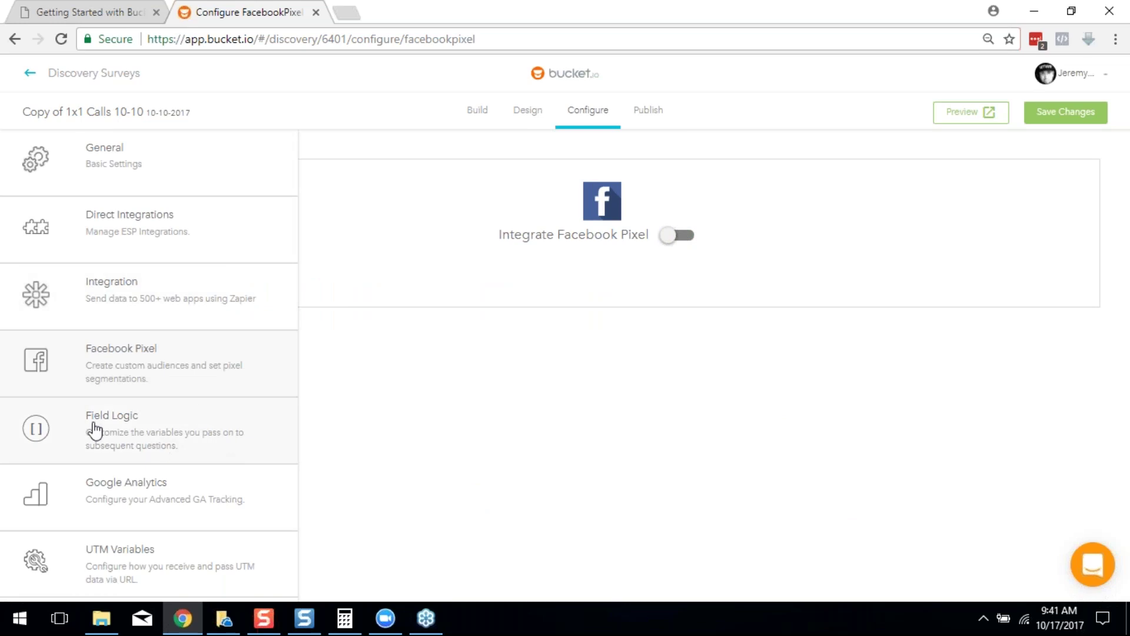
pyautogui.click(50, 438)
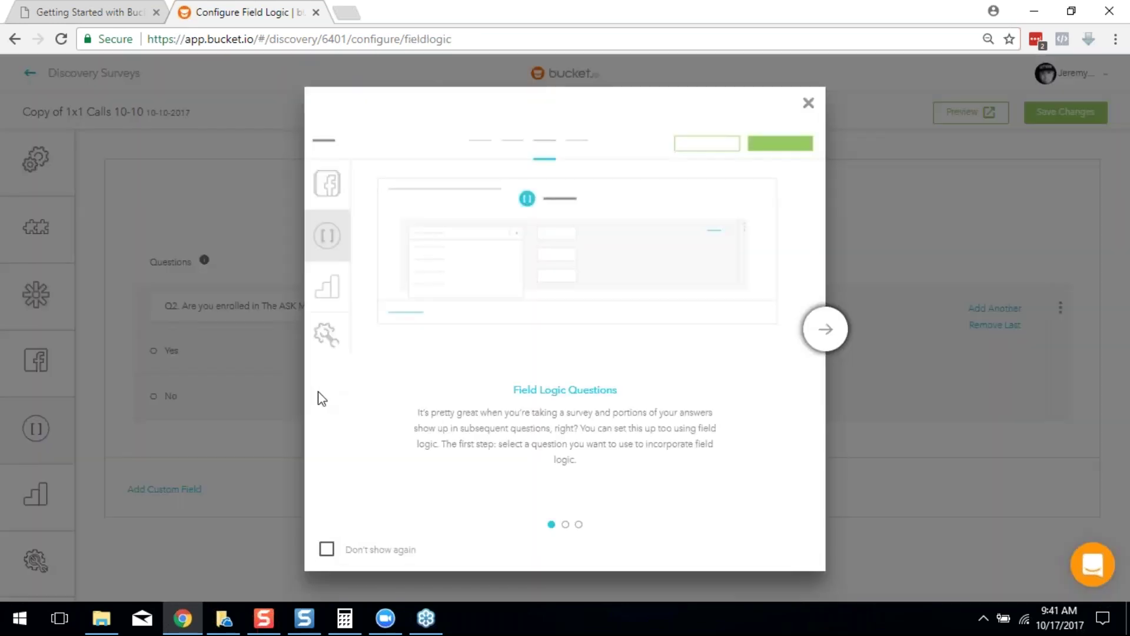
pyautogui.click(326, 550)
pyautogui.click(808, 104)
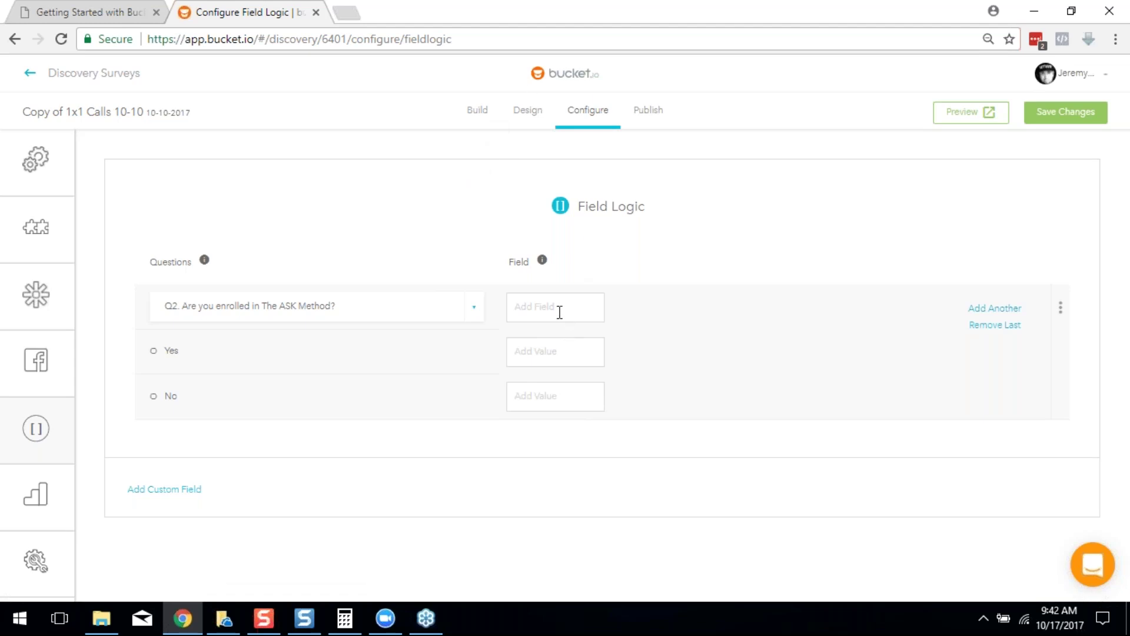
pyautogui.click(537, 306)
pyautogui.write('gender')
# Step: Open the Google Analytics settings, enable the integration to view its code and event options, and disable it again
pyautogui.moveTo(5, 386)
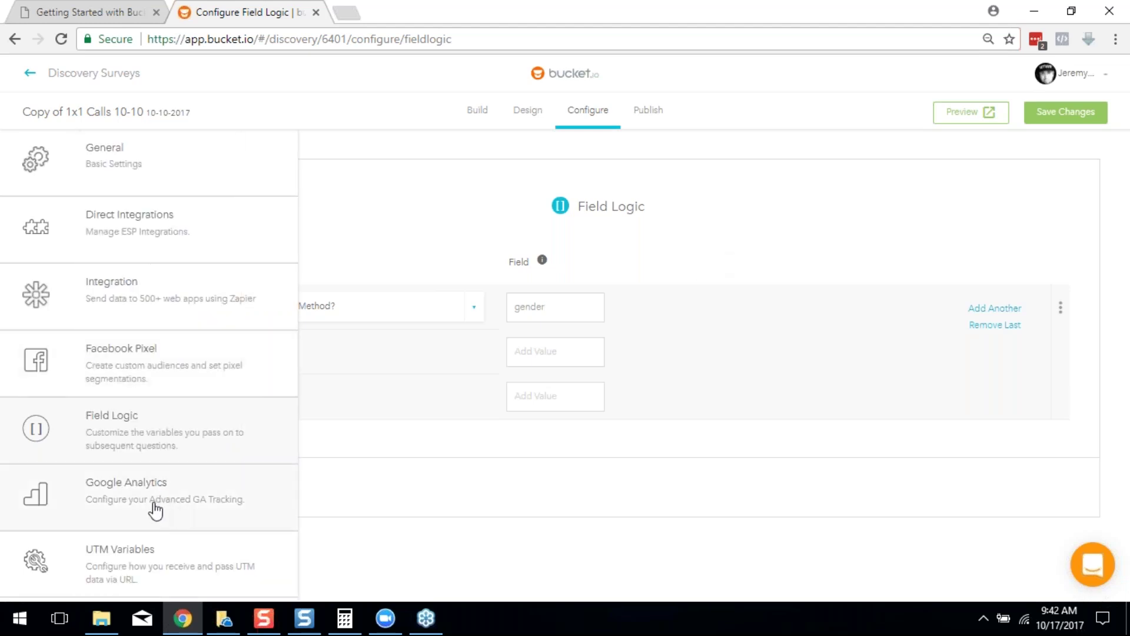
pyautogui.moveTo(7, 497)
pyautogui.click(121, 496)
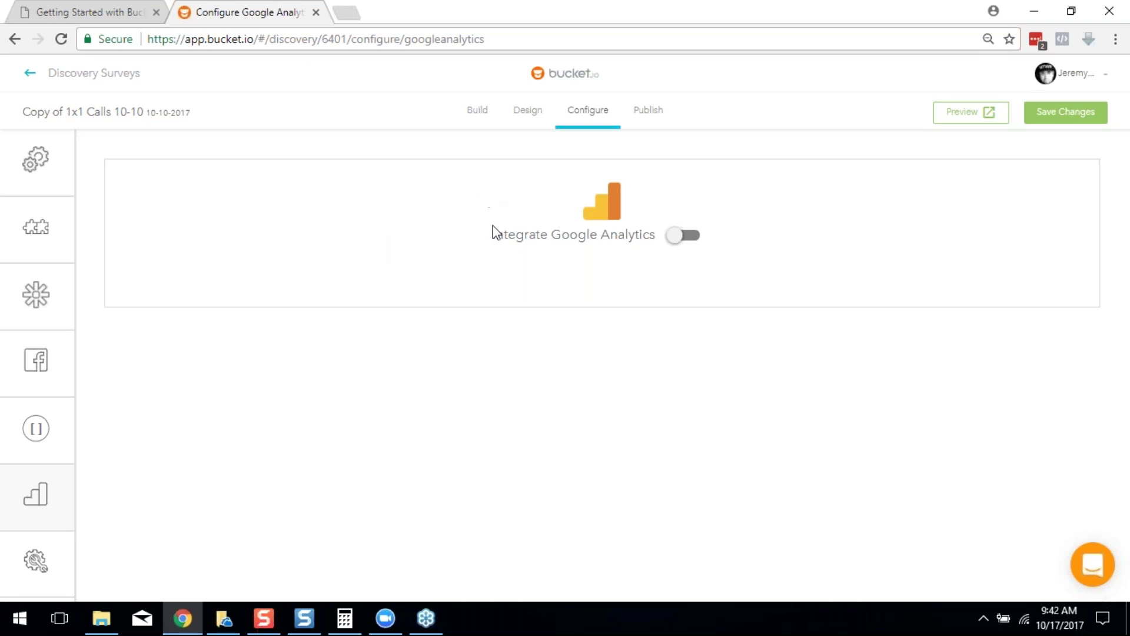
pyautogui.click(677, 240)
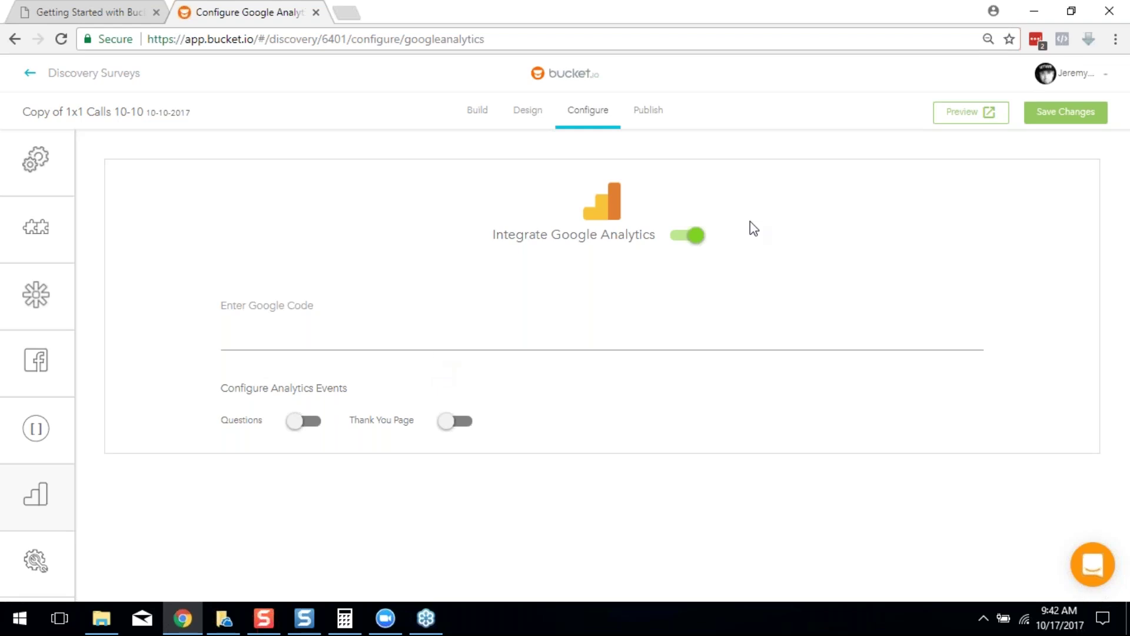
pyautogui.click(536, 109)
pyautogui.click(678, 238)
# Step: Open the UTM Variables settings, permanently dismiss the introduction, and look over the three redirect and UTM options
pyautogui.moveTo(8, 333)
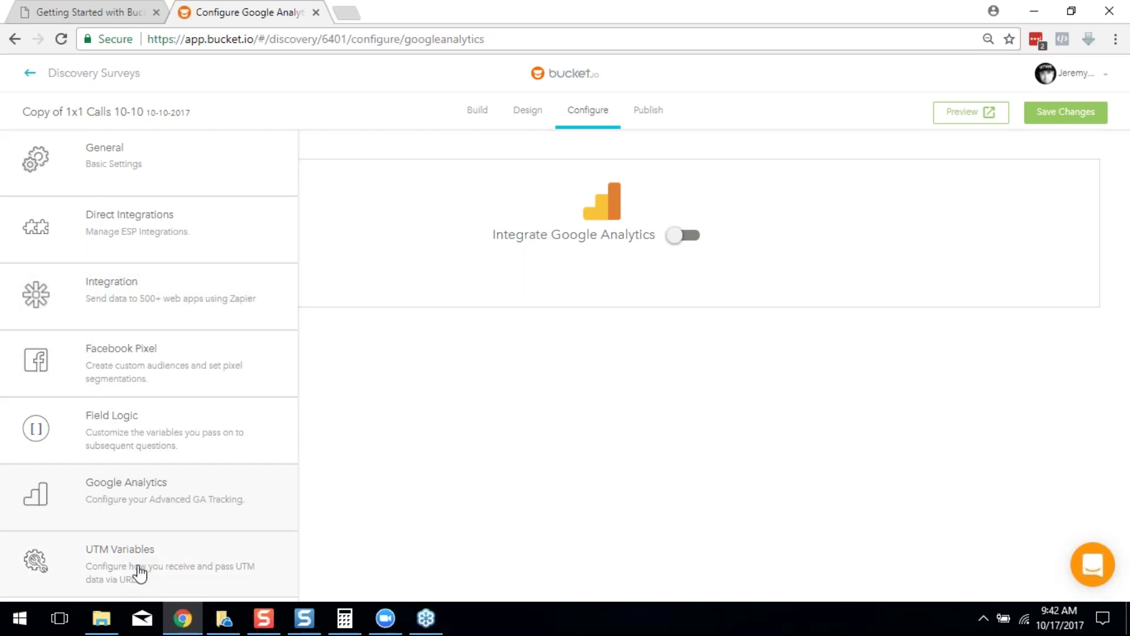
pyautogui.click(140, 577)
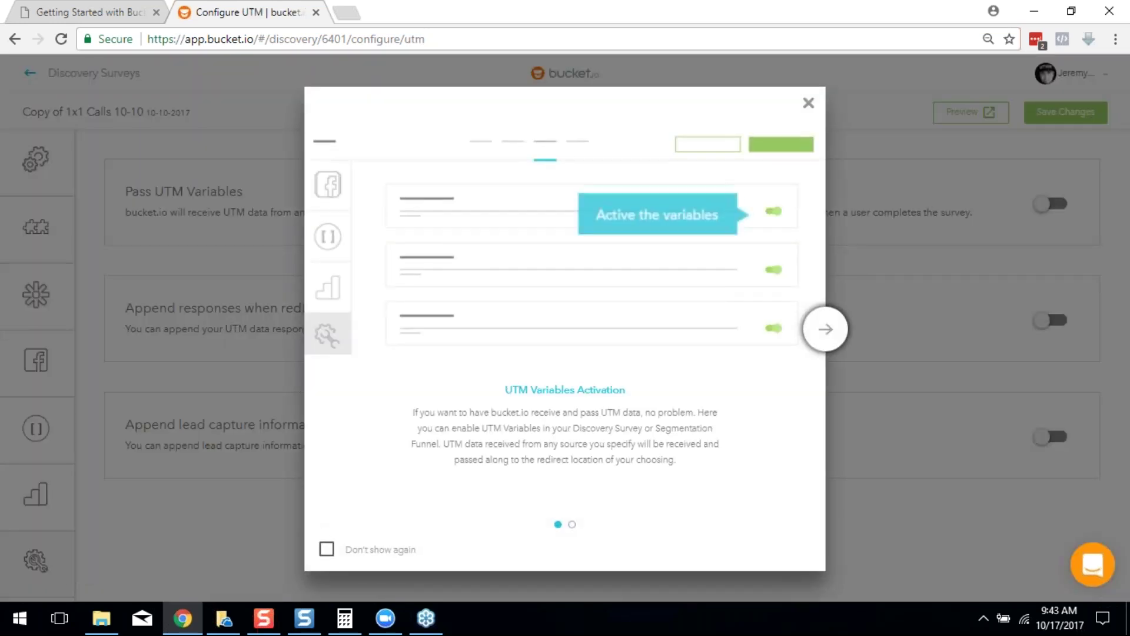
pyautogui.click(325, 551)
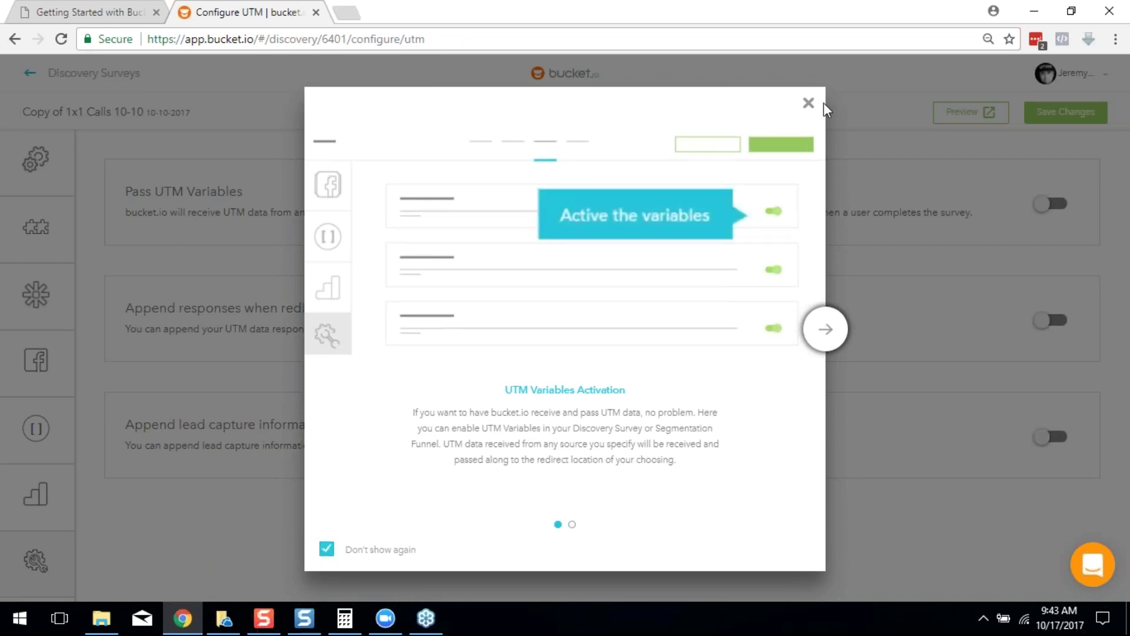
pyautogui.click(809, 104)
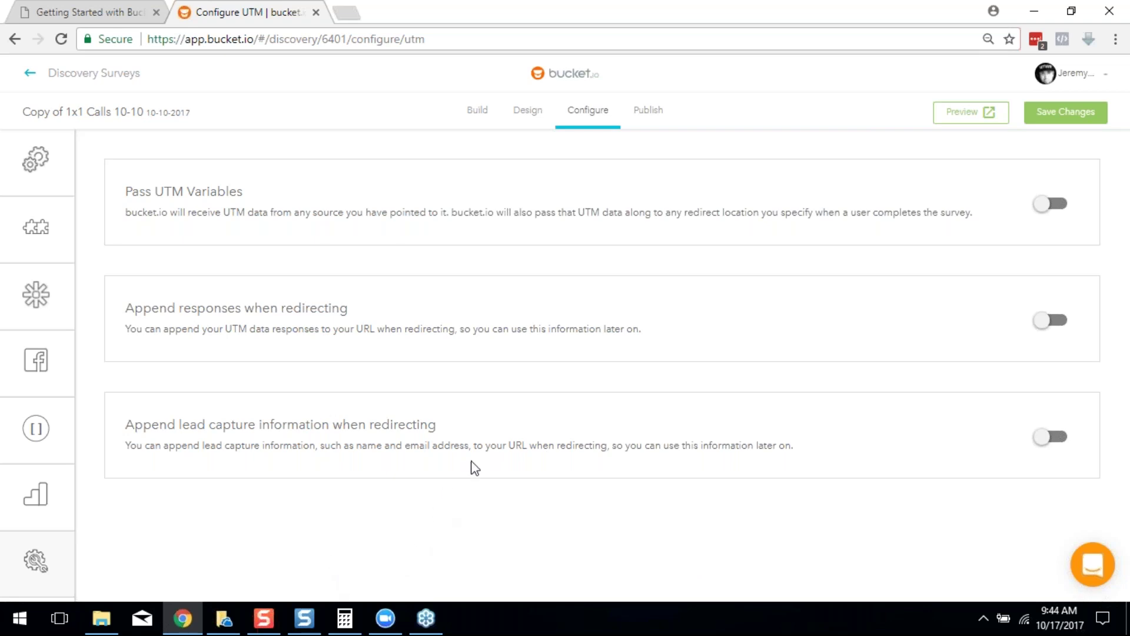
pyautogui.moveTo(37, 161)
# Step: Discard the unsaved configuration changes, check the survey name in the General settings, and go to the Publish page
pyautogui.click(648, 115)
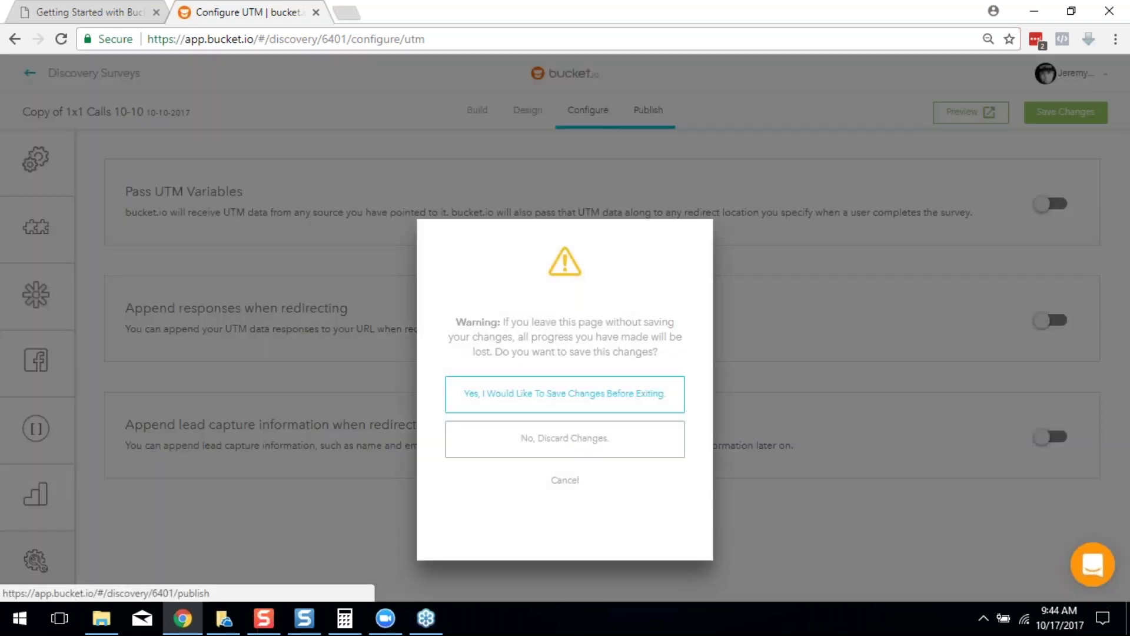
pyautogui.click(648, 448)
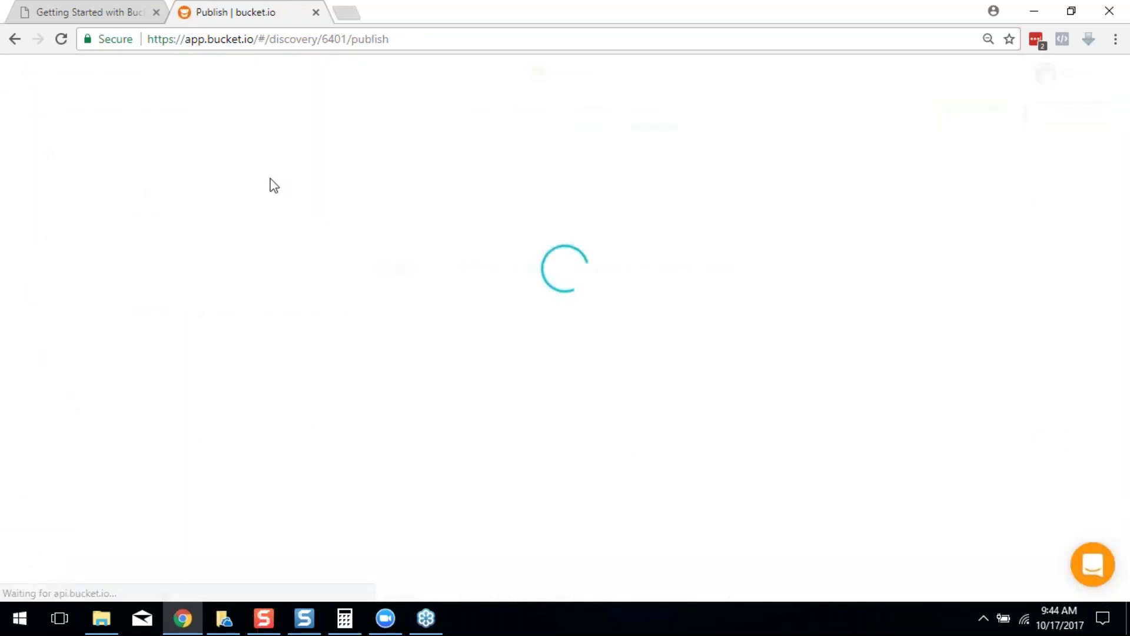
pyautogui.click(587, 112)
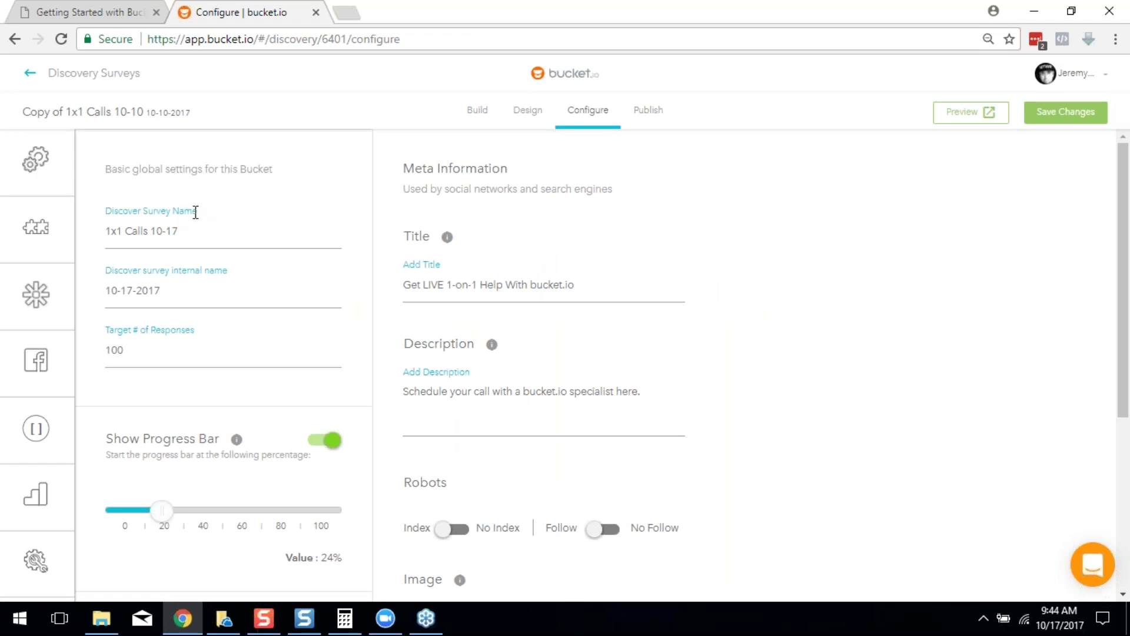
pyautogui.click(650, 112)
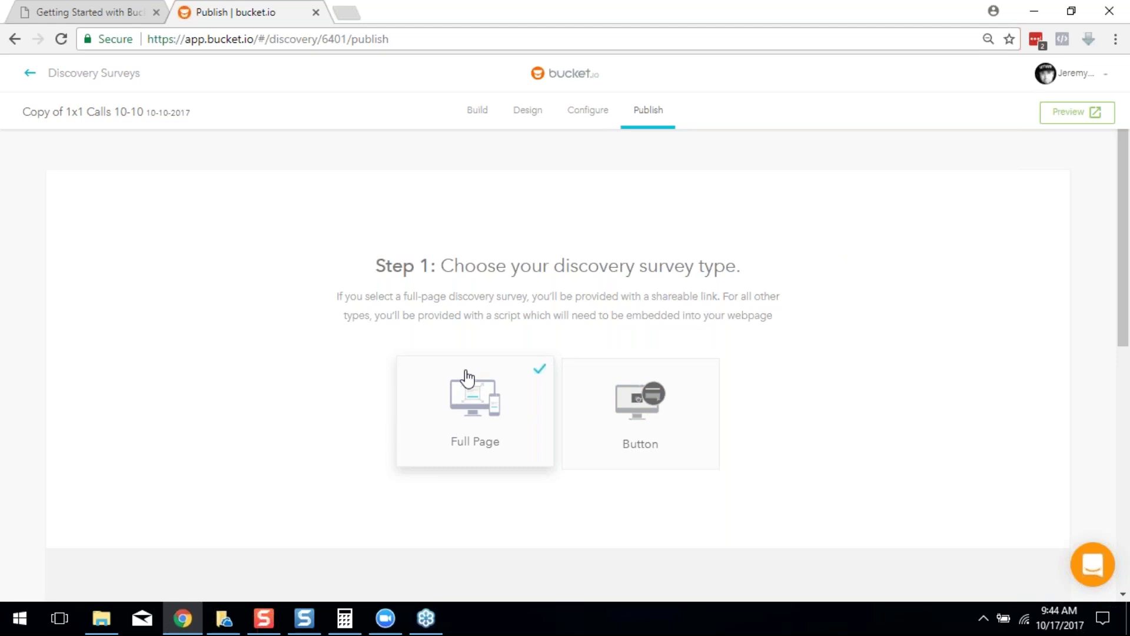
# Step: Look over the survey type options and choose go.bucketforms.com as the domain for the survey
pyautogui.scroll(-2, 471, 371)
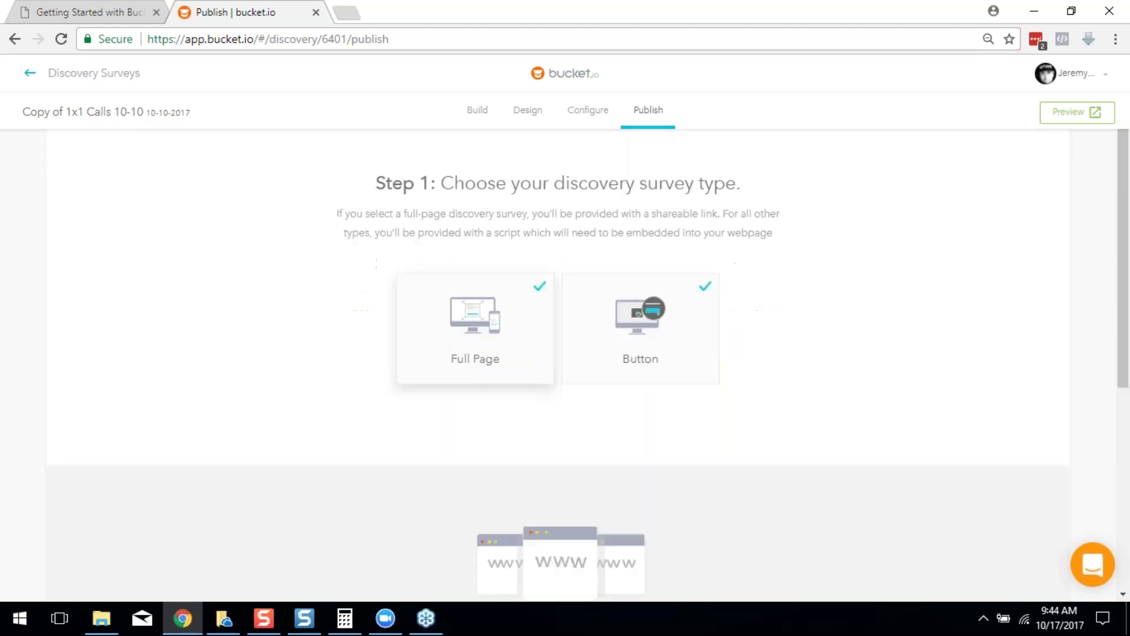
pyautogui.scroll(-6, 875, 356)
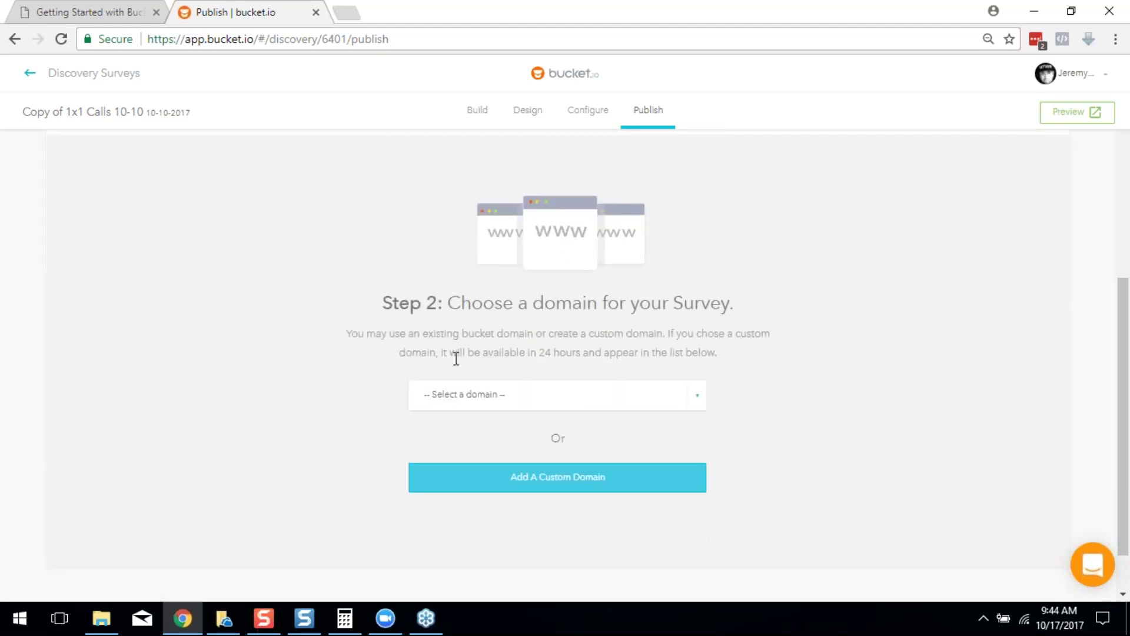
pyautogui.scroll(-1, 677, 353)
pyautogui.click(668, 332)
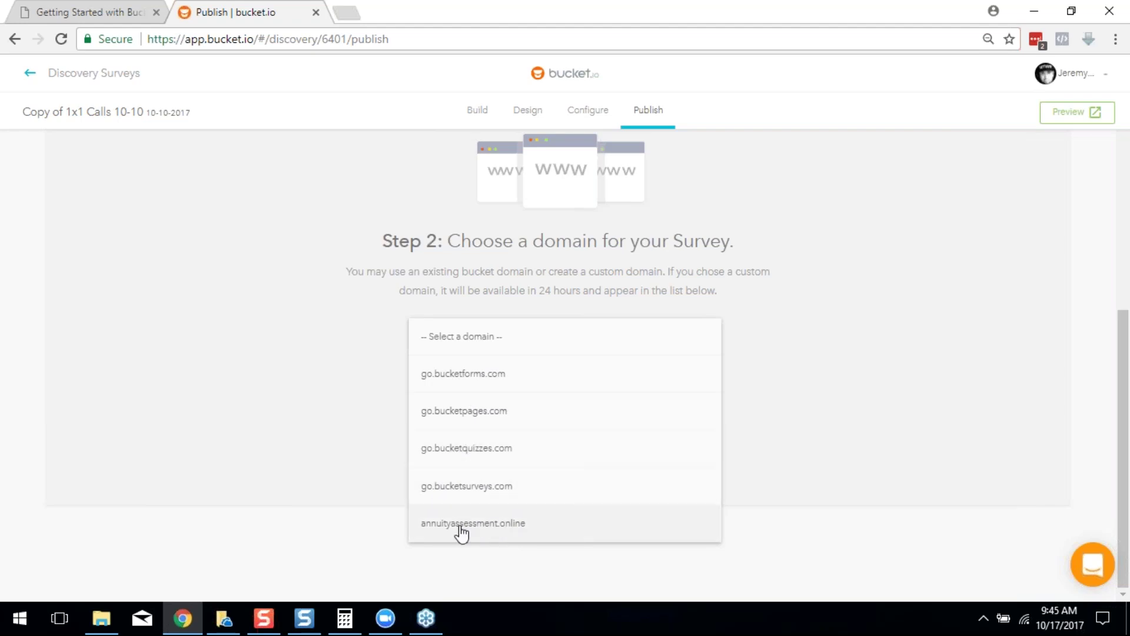
pyautogui.click(473, 377)
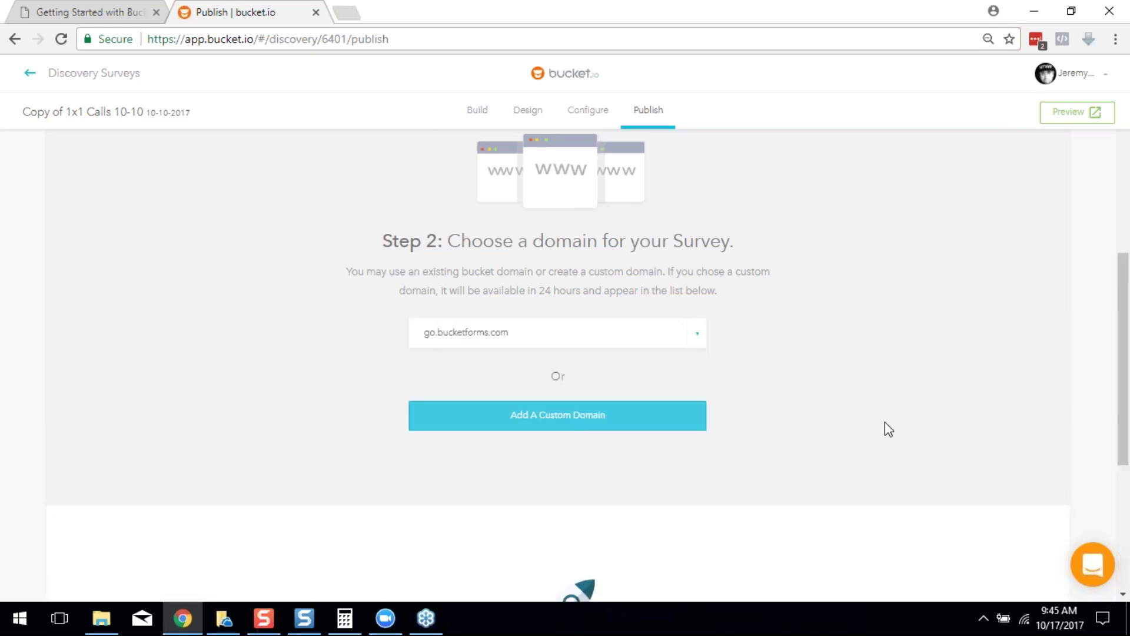
# Step: Publish the discovery survey anyway, without completing its Welcome Page
pyautogui.scroll(-1, 883, 426)
pyautogui.scroll(-4, 879, 432)
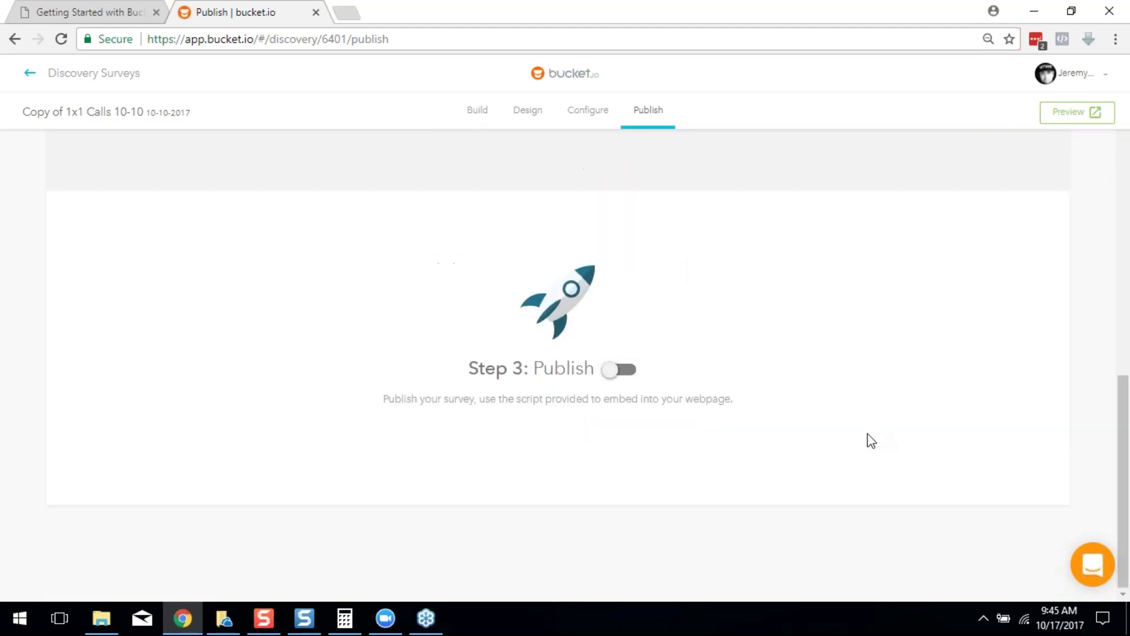
pyautogui.click(612, 377)
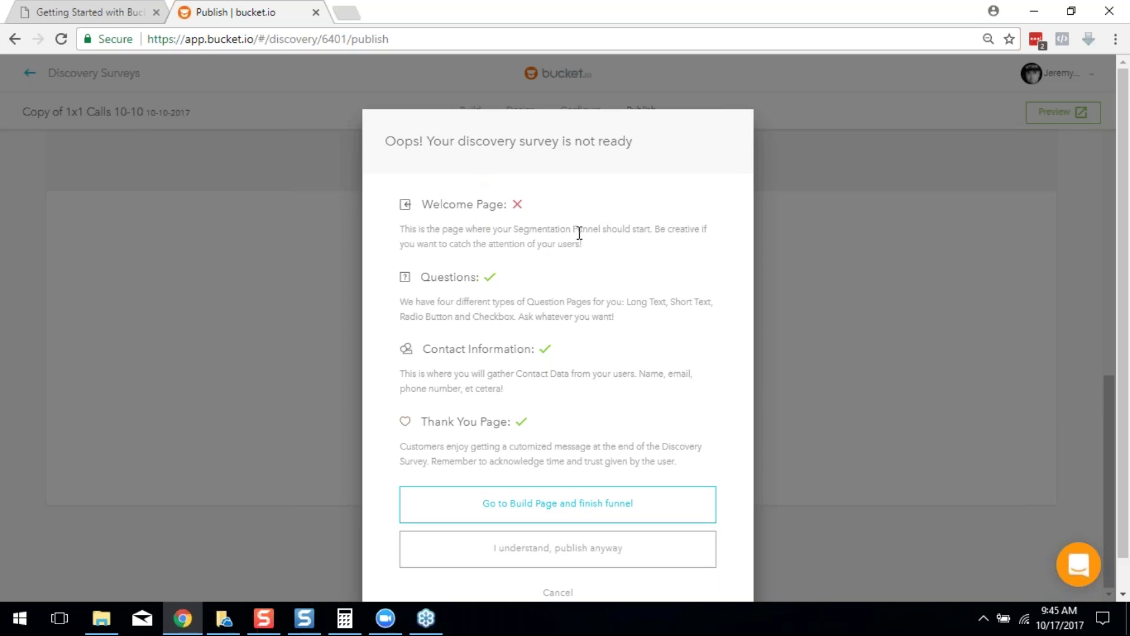
pyautogui.scroll(-1, 582, 253)
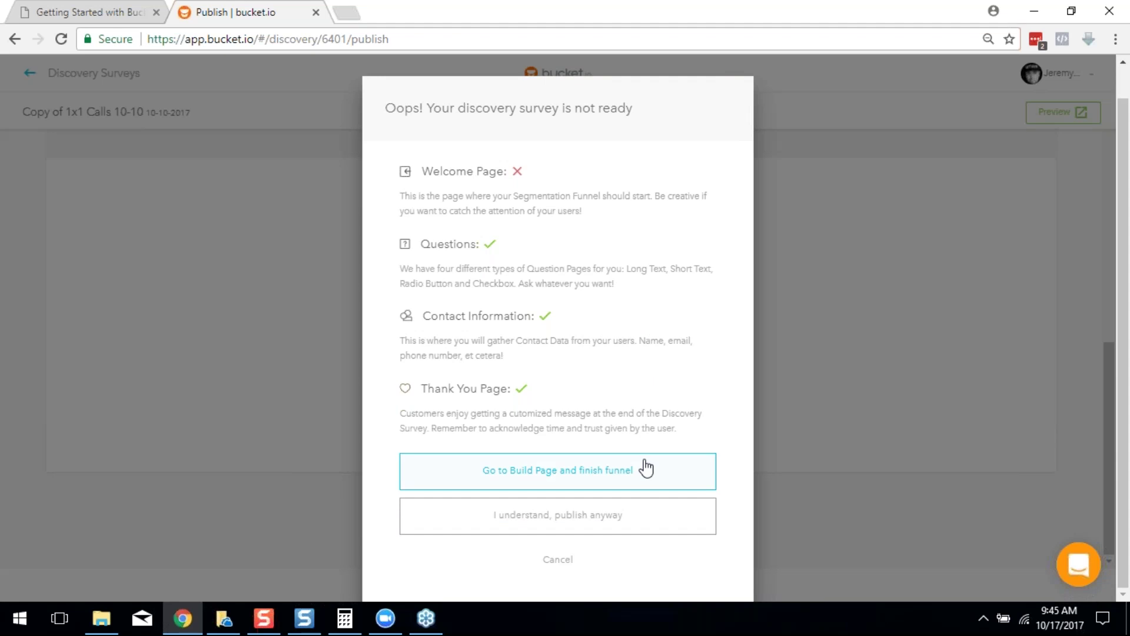
pyautogui.click(674, 513)
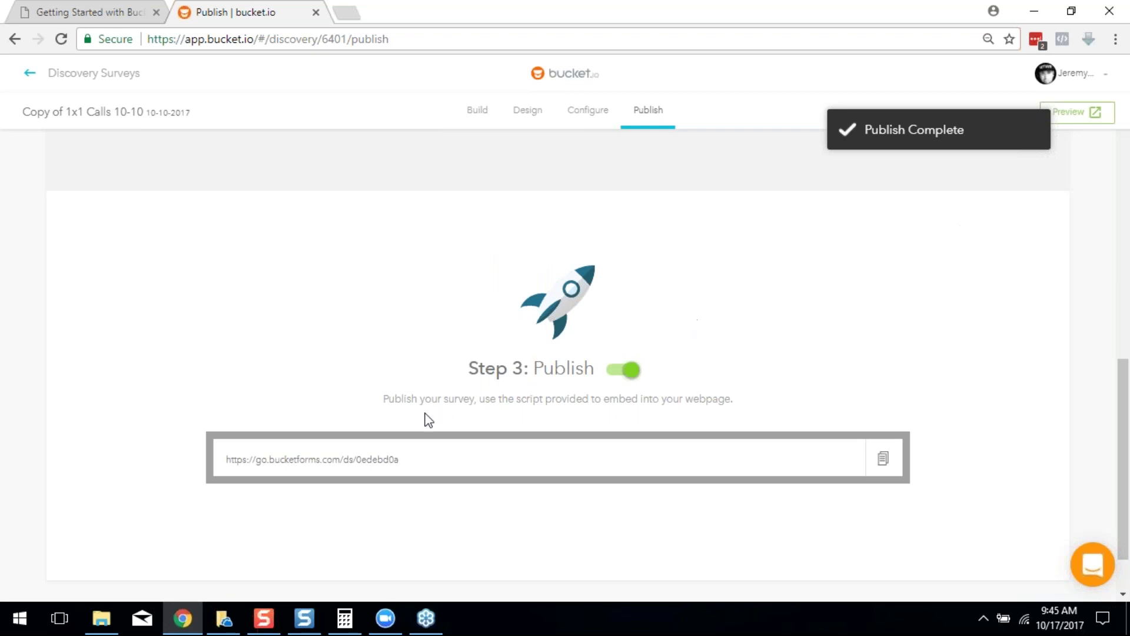
# Step: Copy the published survey's shareable link and open it in a new browser tab
pyautogui.moveTo(446, 461); pyautogui.dragTo(233, 466)
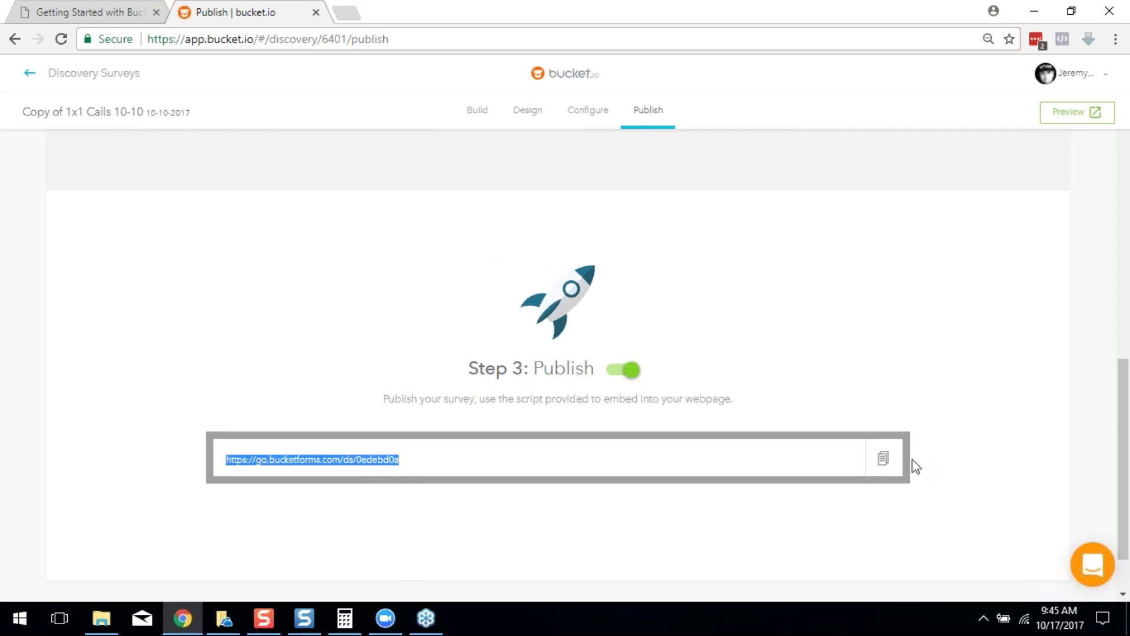
pyautogui.click(883, 465)
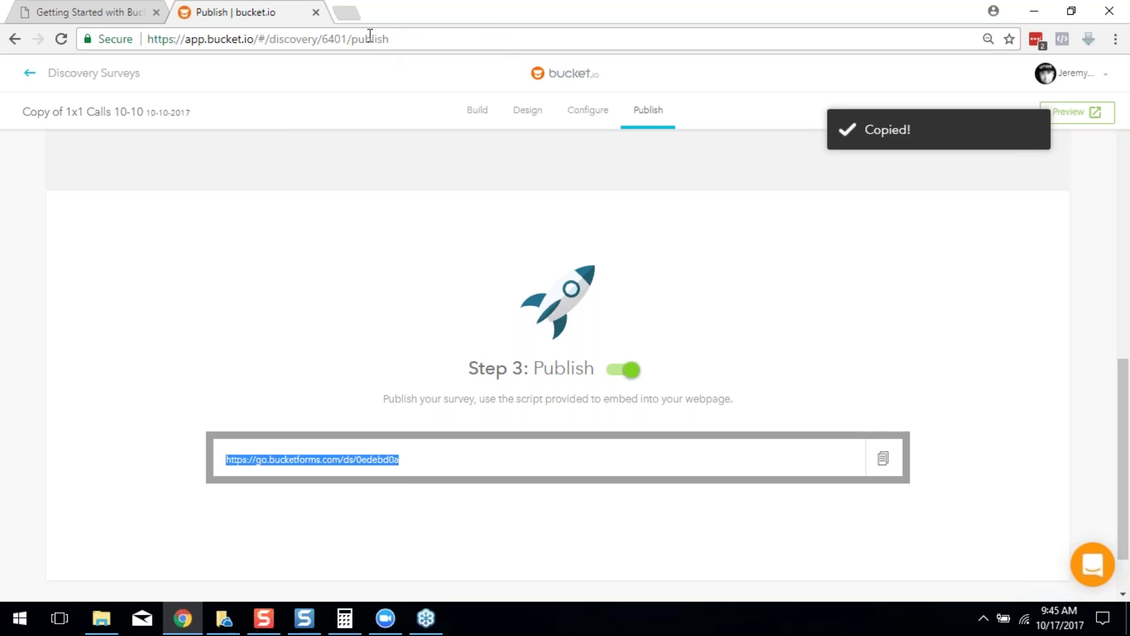
pyautogui.click(353, 14)
pyautogui.hotkey('ctrl', 'v')
pyautogui.press('Return')
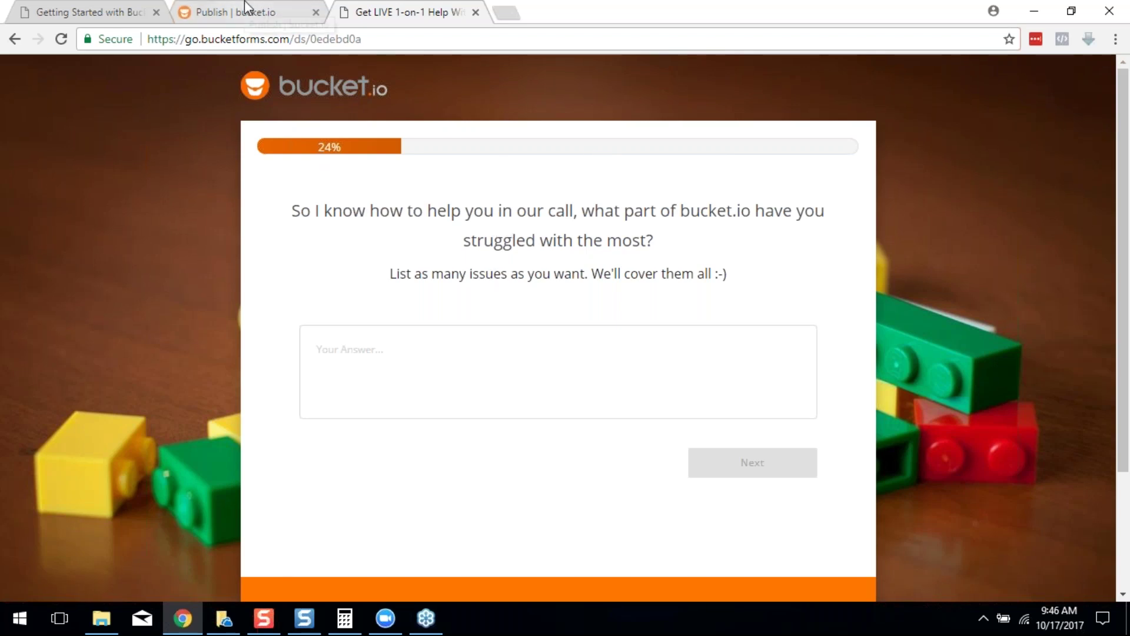
# Step: Switch back to the bucket.io Publish page and return to the Discovery Surveys list
pyautogui.click(268, 15)
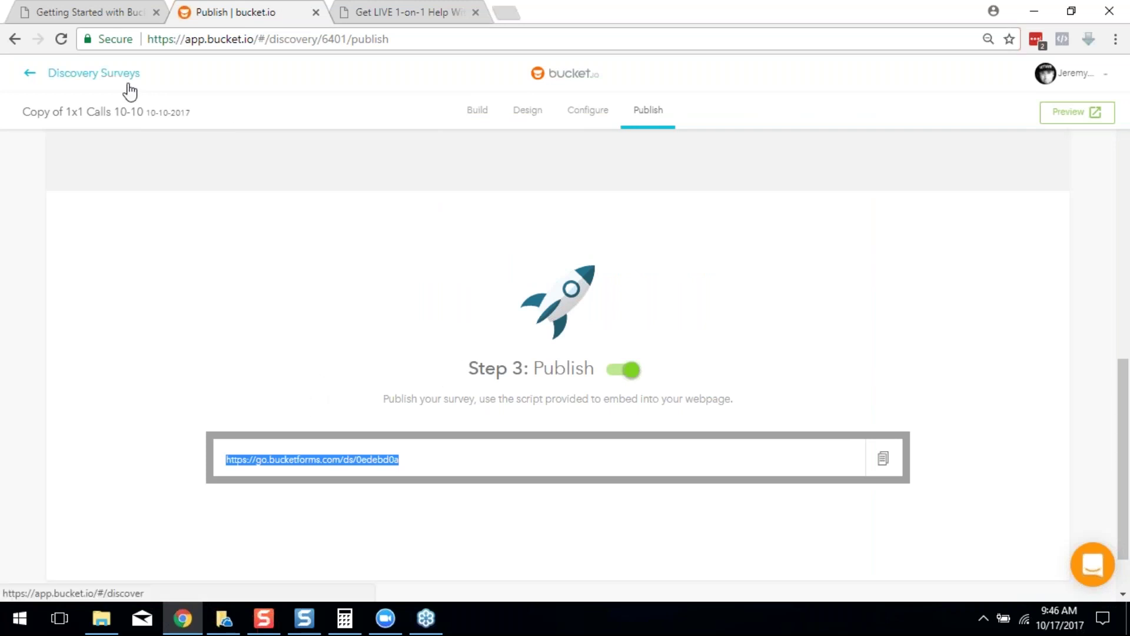
pyautogui.click(107, 73)
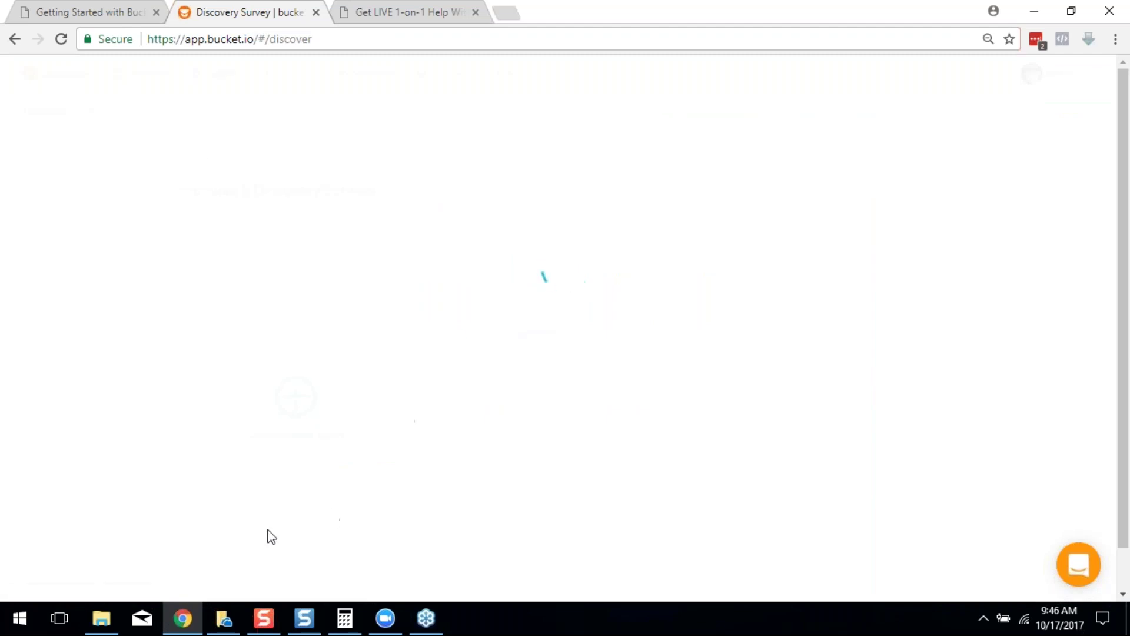
# Step: Switch to the Getting Started with Bucket slides and advance past the Discovery Reports slide to the Demo slide
pyautogui.click(88, 7)
pyautogui.scroll(-10, 348, 377)
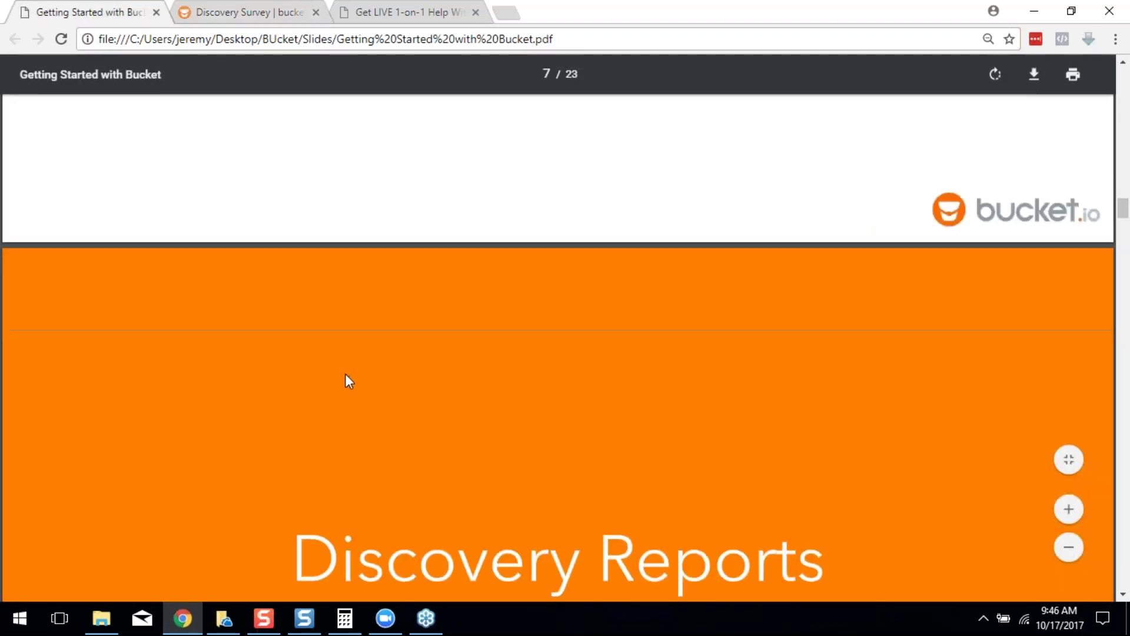
pyautogui.scroll(-8, 346, 374)
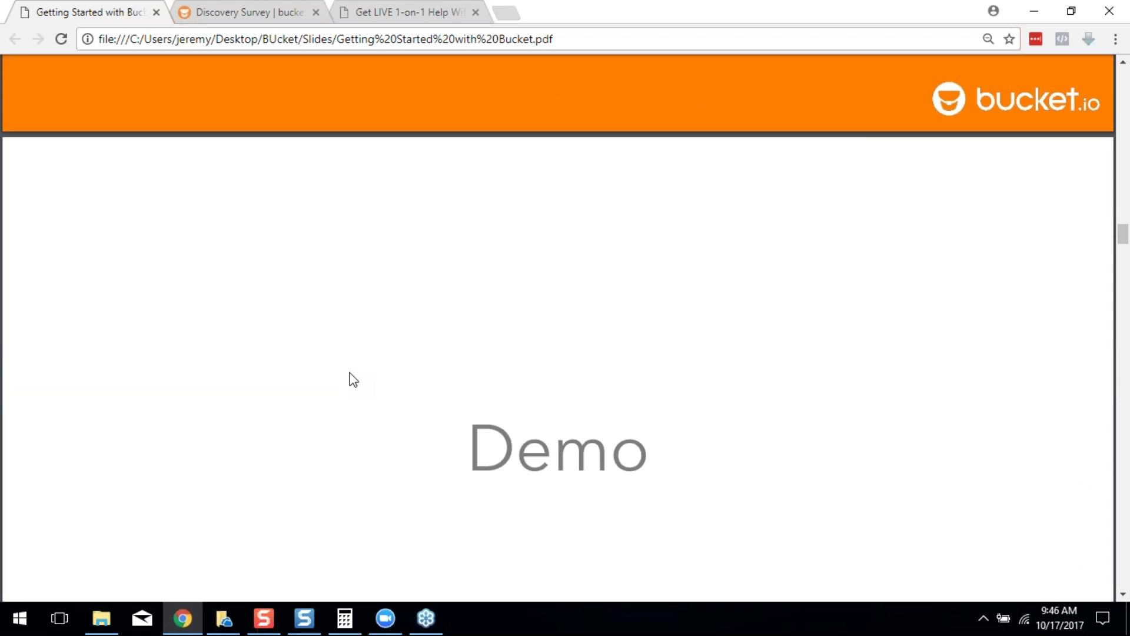
pyautogui.scroll(-1, 354, 379)
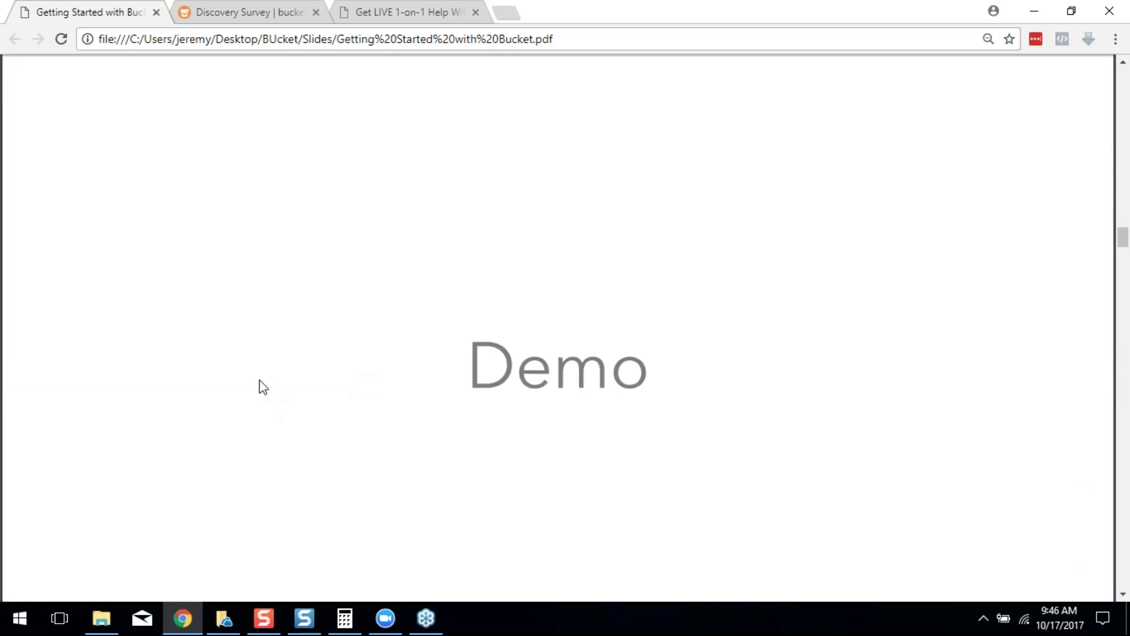
# Step: Return to bucket.io, browse the Discovery Surveys list and open the analytics of the 10-17 Boost Conversions survey
pyautogui.click(229, 12)
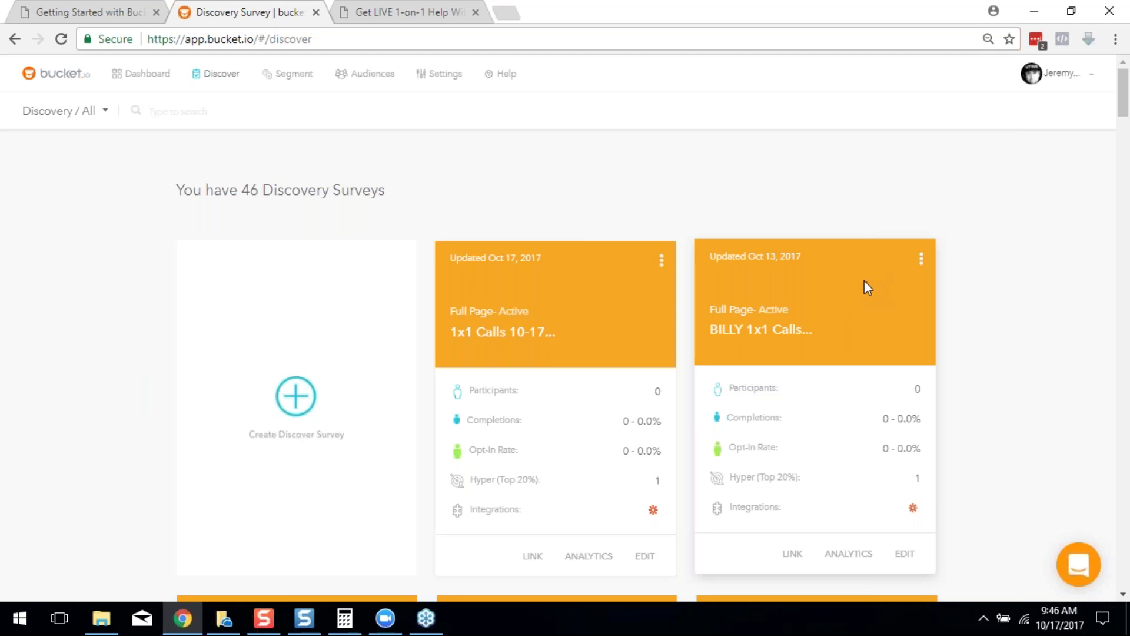
pyautogui.scroll(-8, 864, 281)
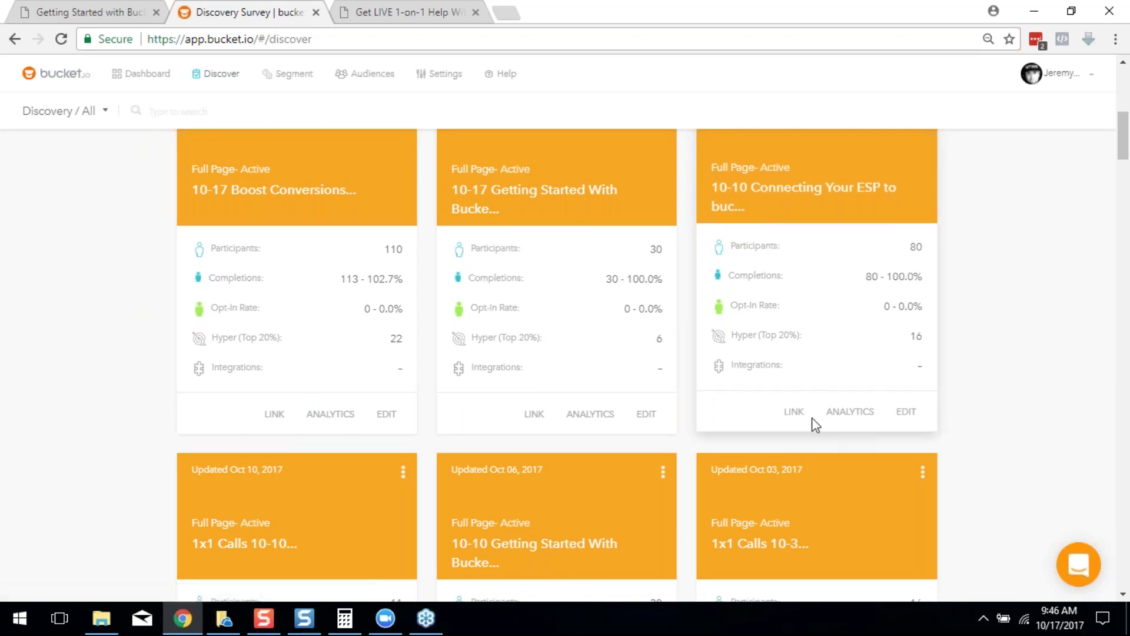
pyautogui.scroll(-1, 999, 449)
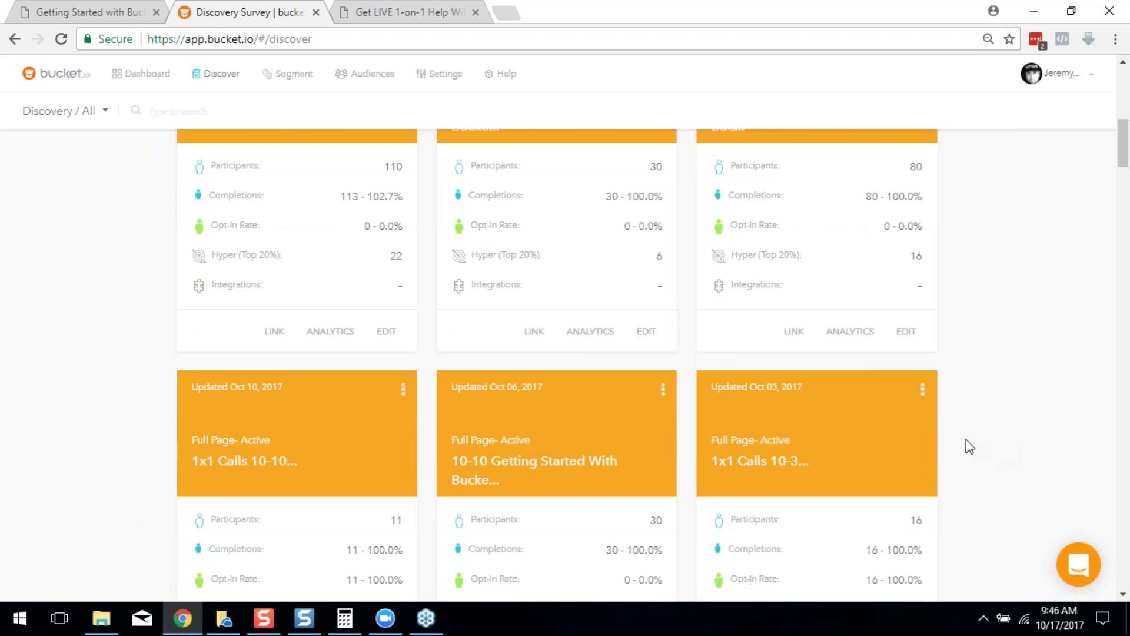
pyautogui.scroll(1, 460, 337)
pyautogui.scroll(2, 459, 336)
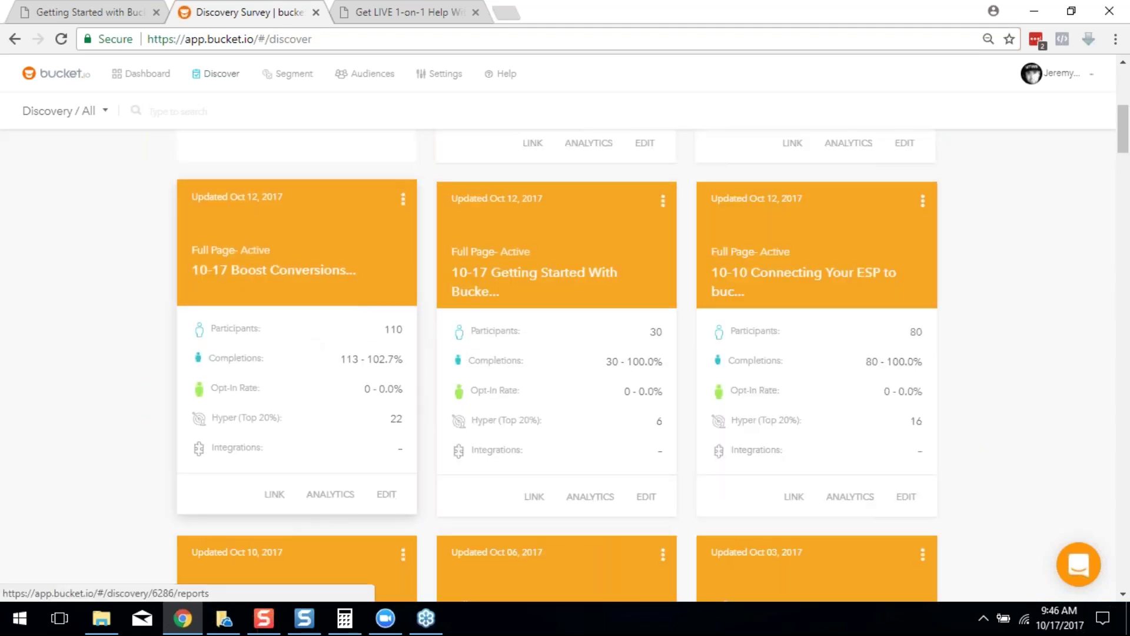
pyautogui.click(336, 504)
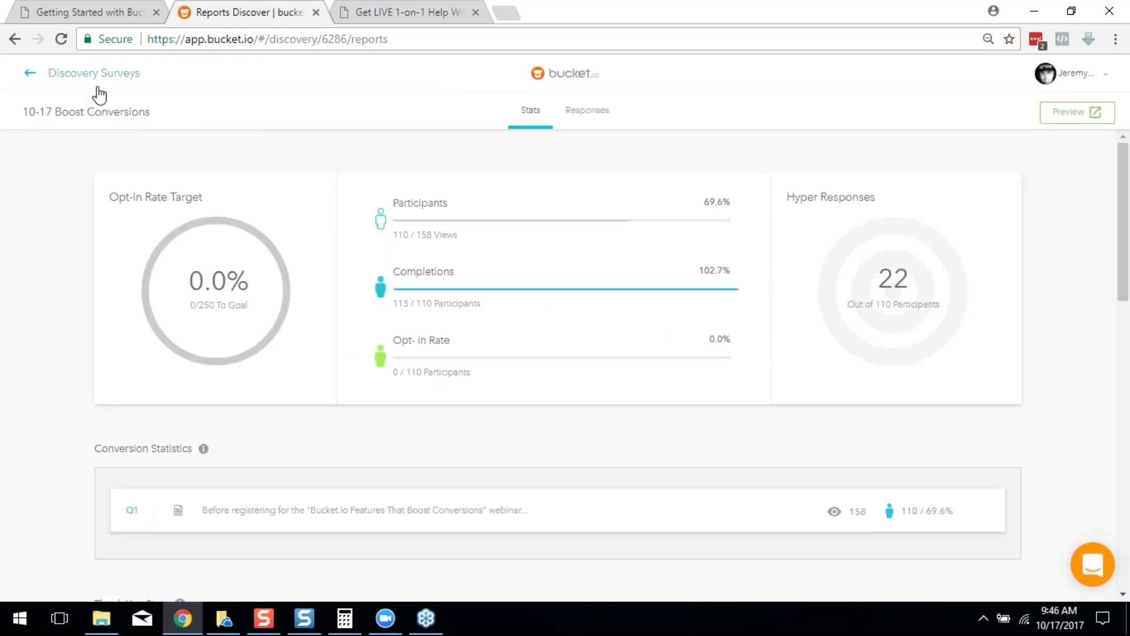
# Step: Go back to the Discovery Surveys list, look over the survey card statistics and reopen the 10-17 Boost Conversions analytics
pyautogui.click(96, 77)
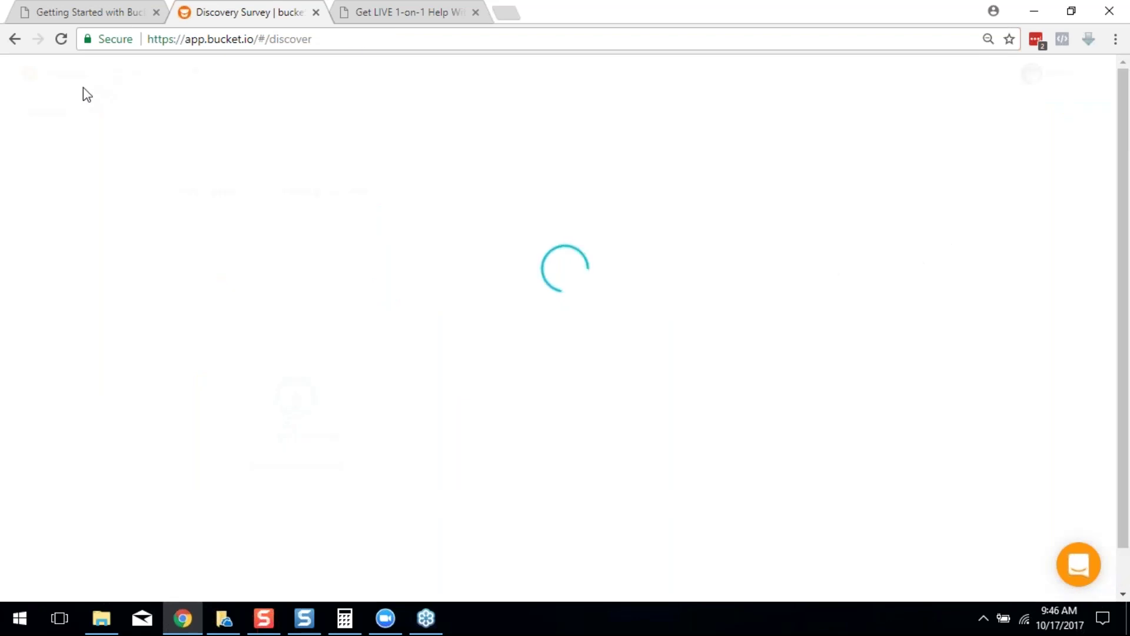
pyautogui.scroll(-5, 512, 394)
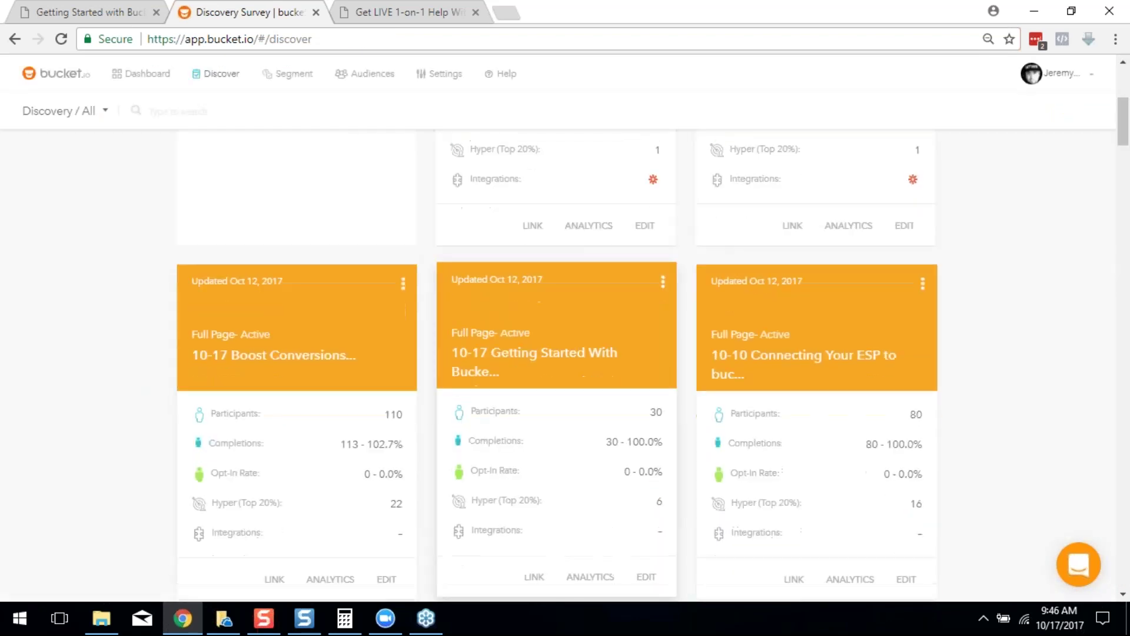
pyautogui.scroll(-3, 497, 344)
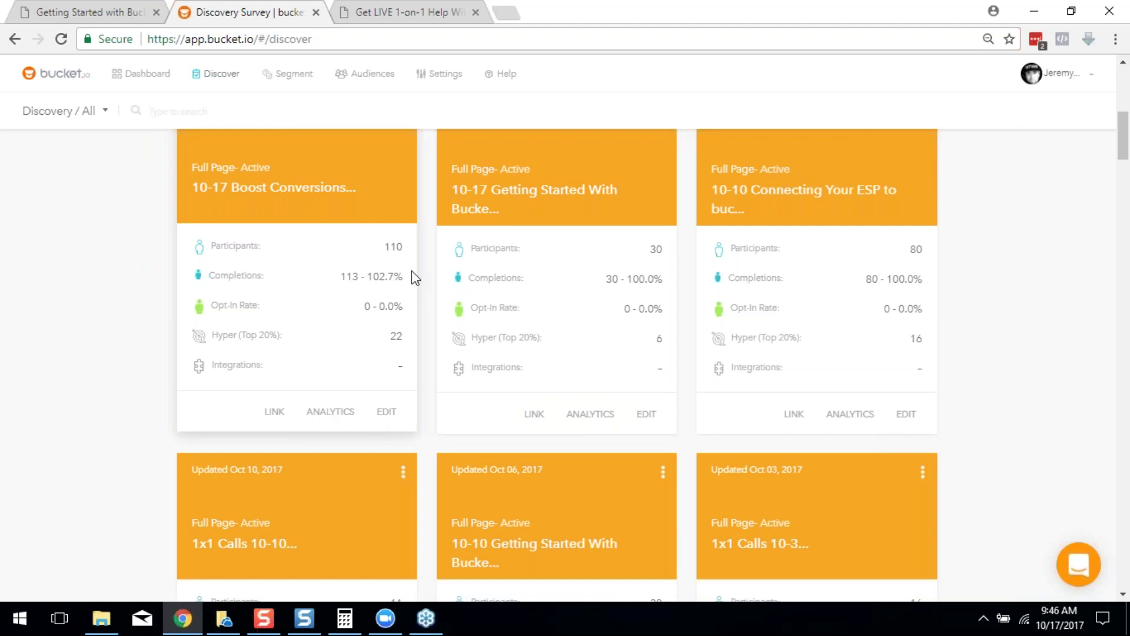
pyautogui.click(345, 419)
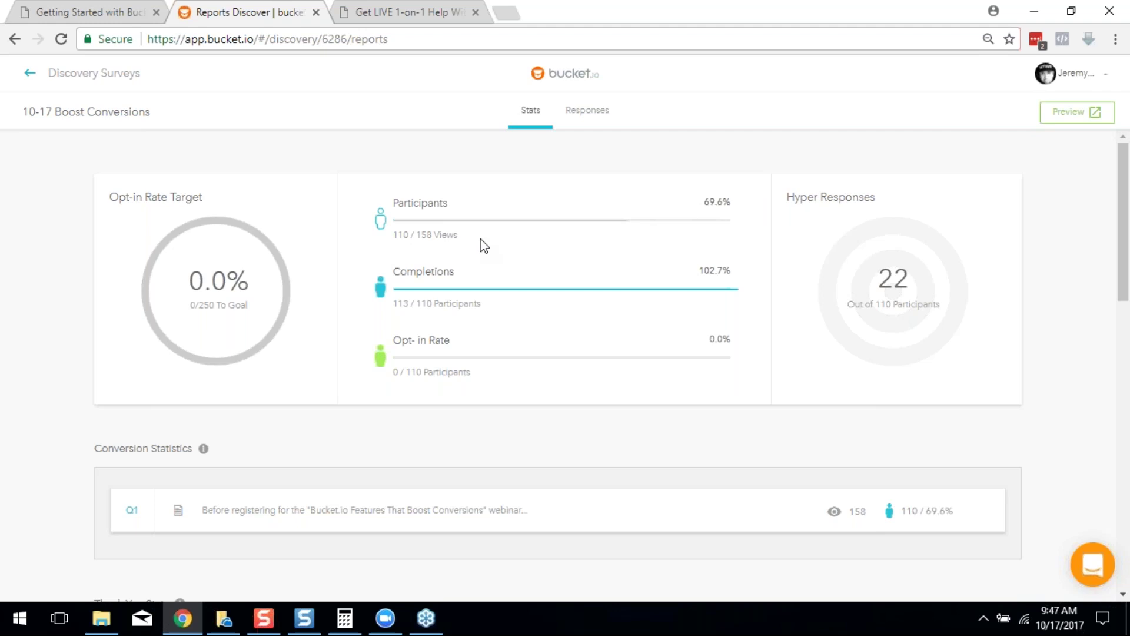
# Step: Review the survey report's participants, completions, opt-in rate, hyper responses and per-question conversion statistics
pyautogui.scroll(-1, 484, 245)
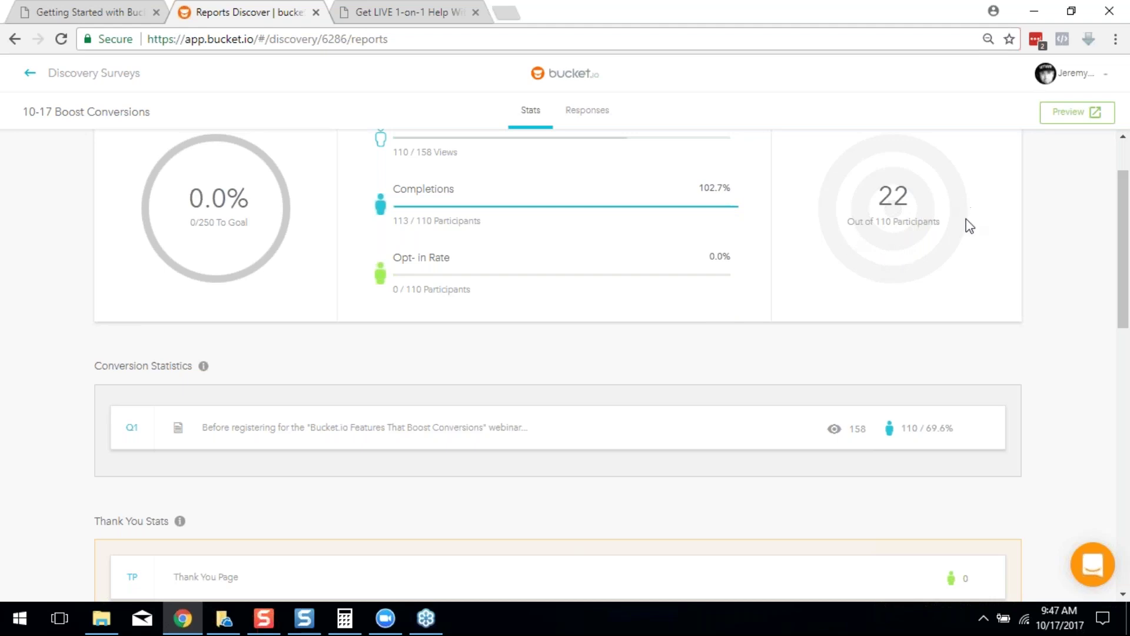
pyautogui.scroll(-3, 895, 242)
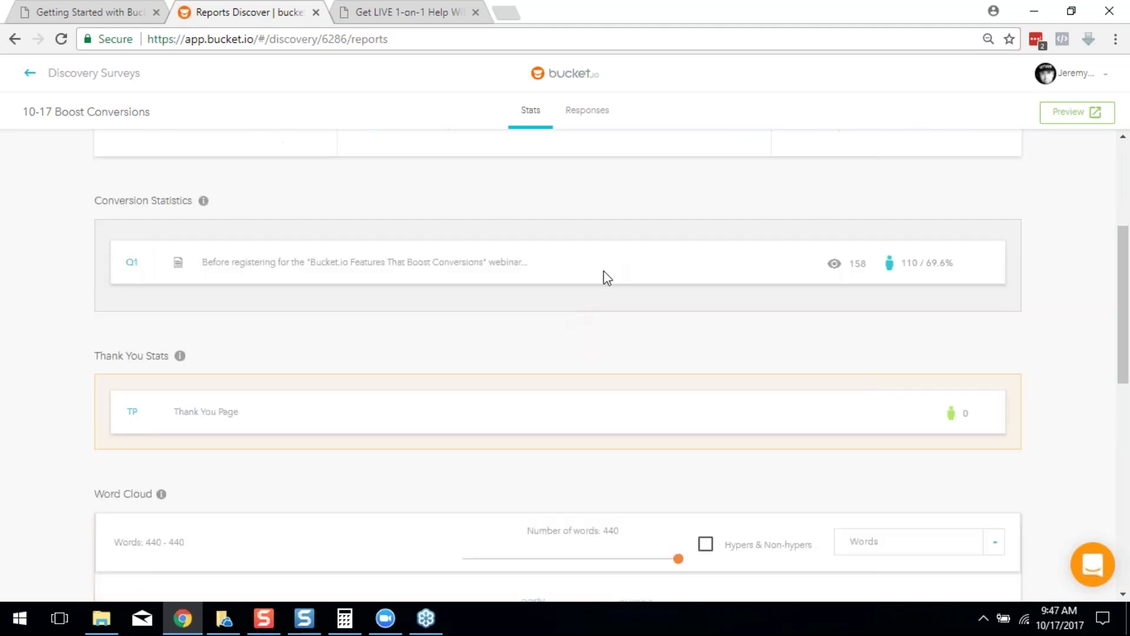
pyautogui.scroll(3, 603, 274)
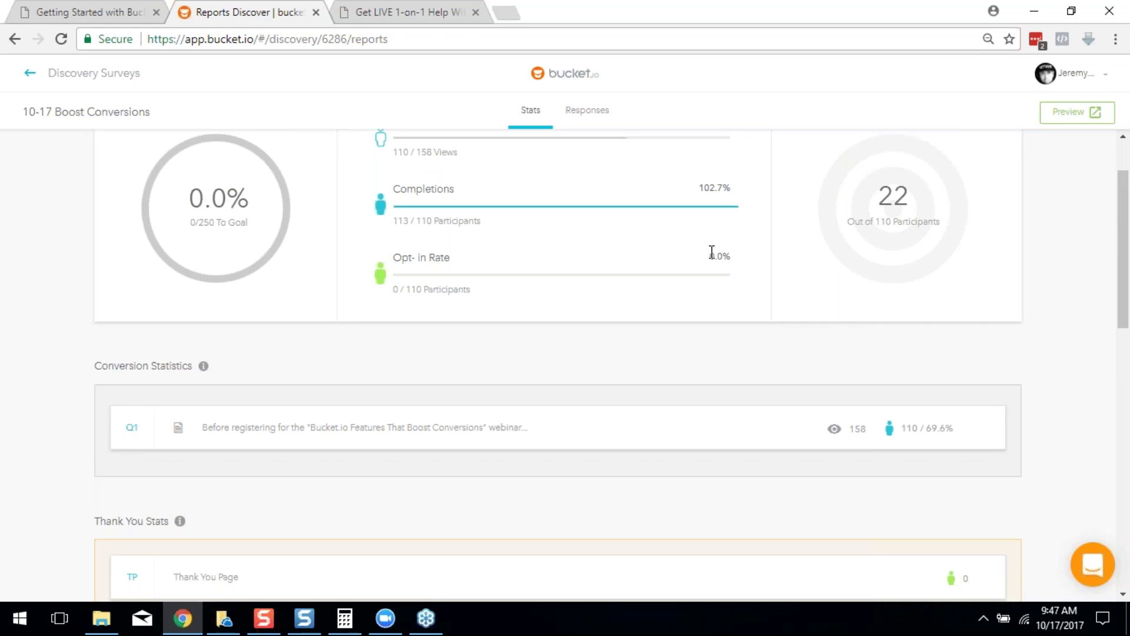
pyautogui.scroll(-3, 677, 259)
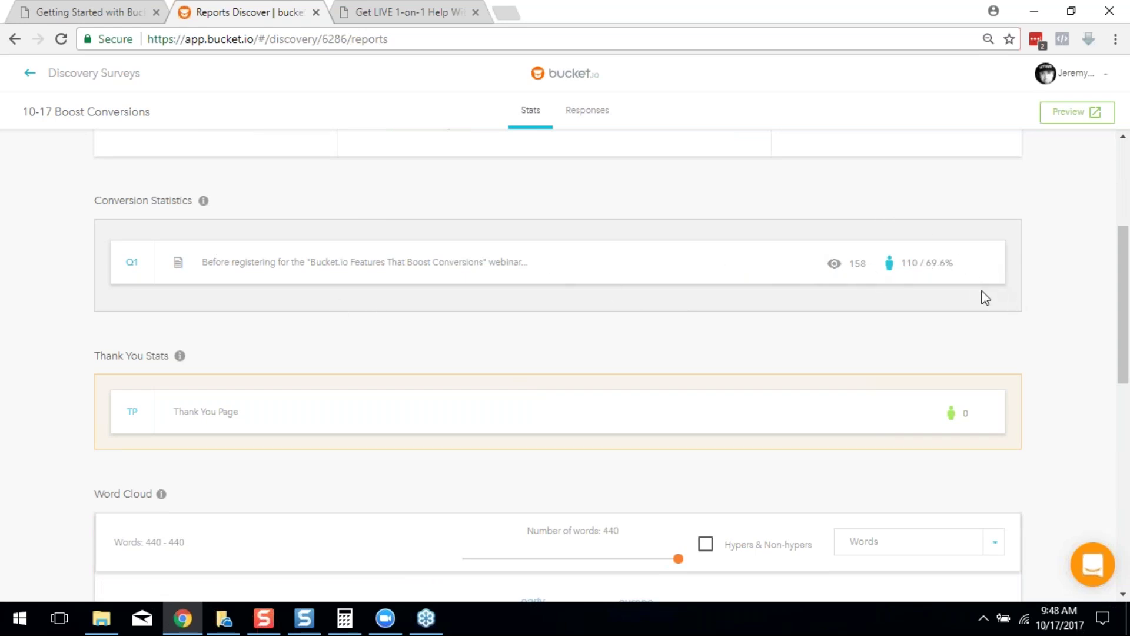
# Step: Examine the report's Word Cloud to see which words respondents use most, including its filter controls
pyautogui.scroll(-4, 753, 335)
pyautogui.scroll(-3, 494, 318)
pyautogui.scroll(2, 486, 372)
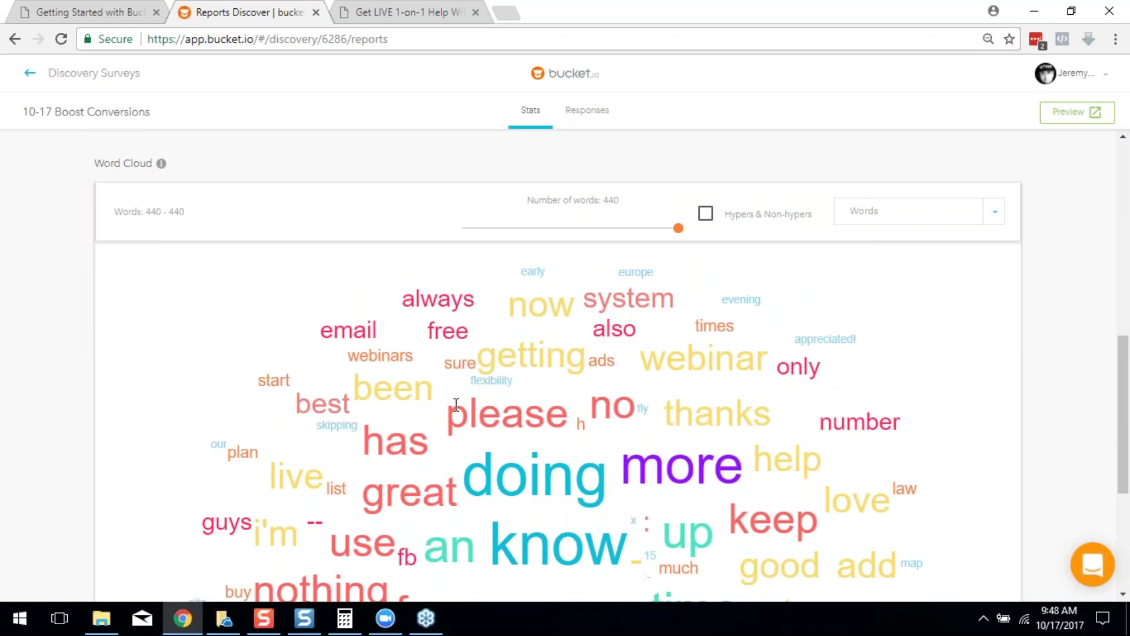
pyautogui.moveTo(1128, 351); pyautogui.dragTo(1126, 390)
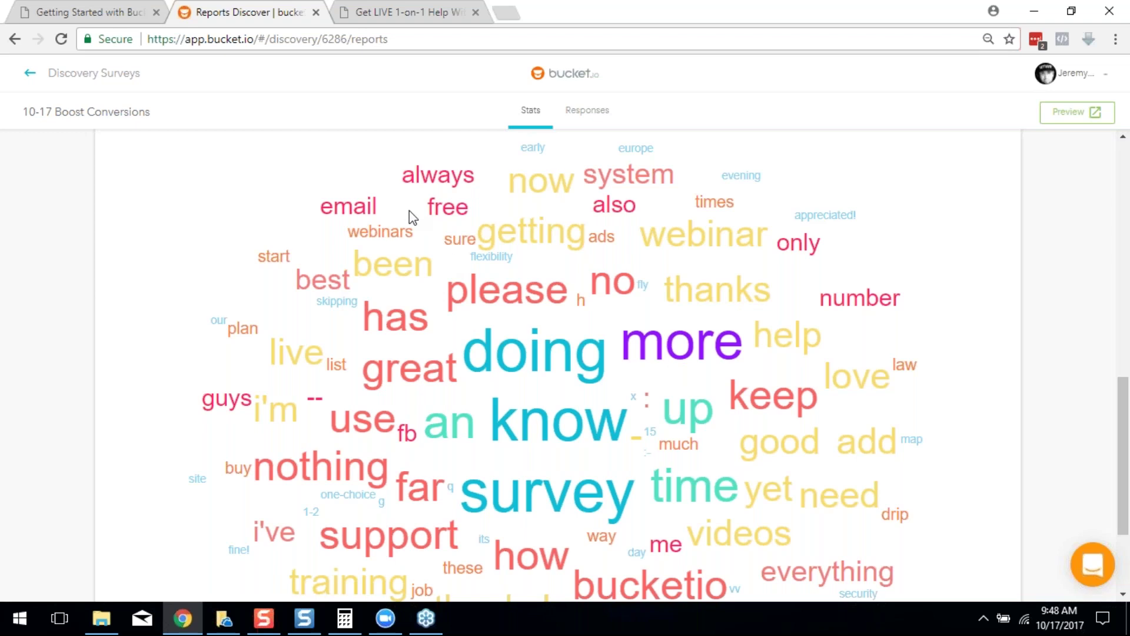
pyautogui.scroll(-3, 624, 348)
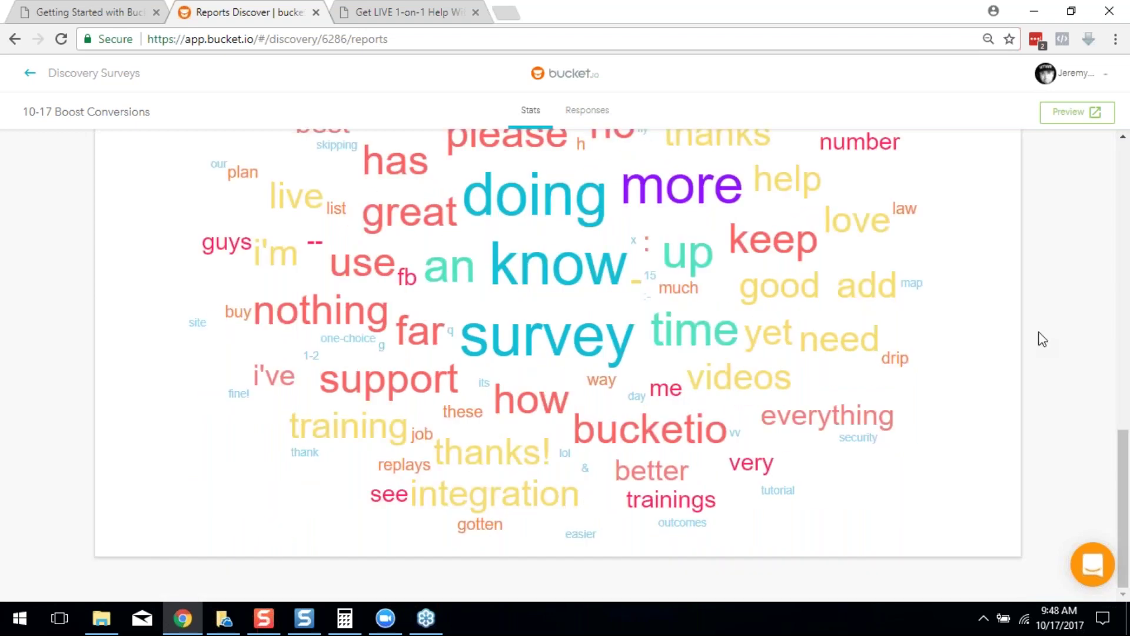
pyautogui.scroll(3, 1124, 448)
pyautogui.scroll(4, 1127, 433)
pyautogui.scroll(-4, 1119, 436)
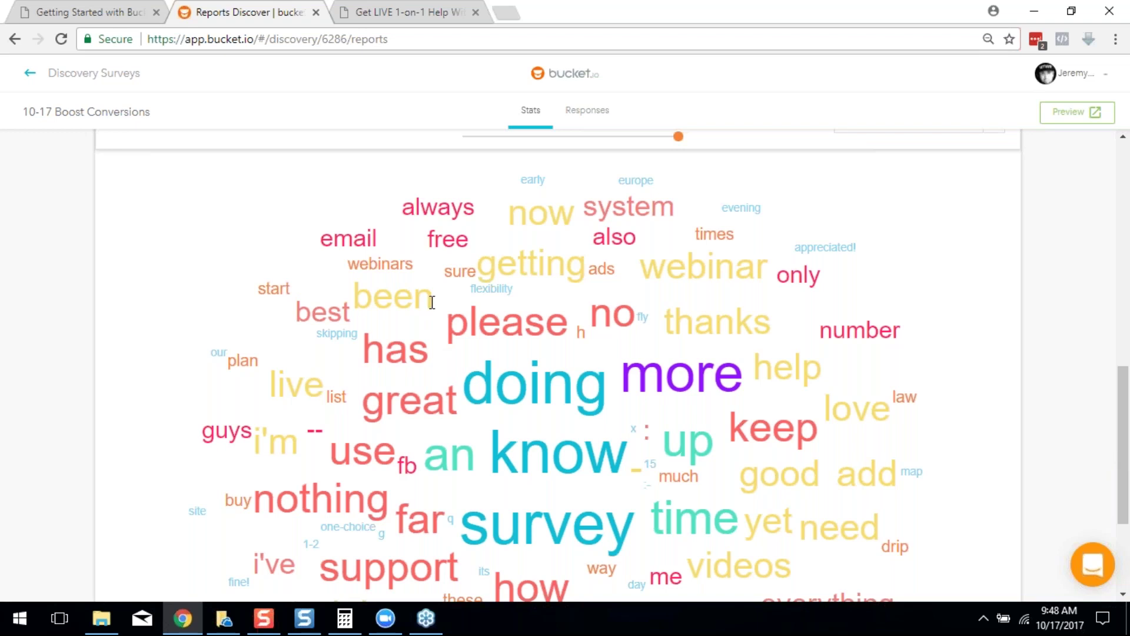
pyautogui.scroll(-1, 1127, 412)
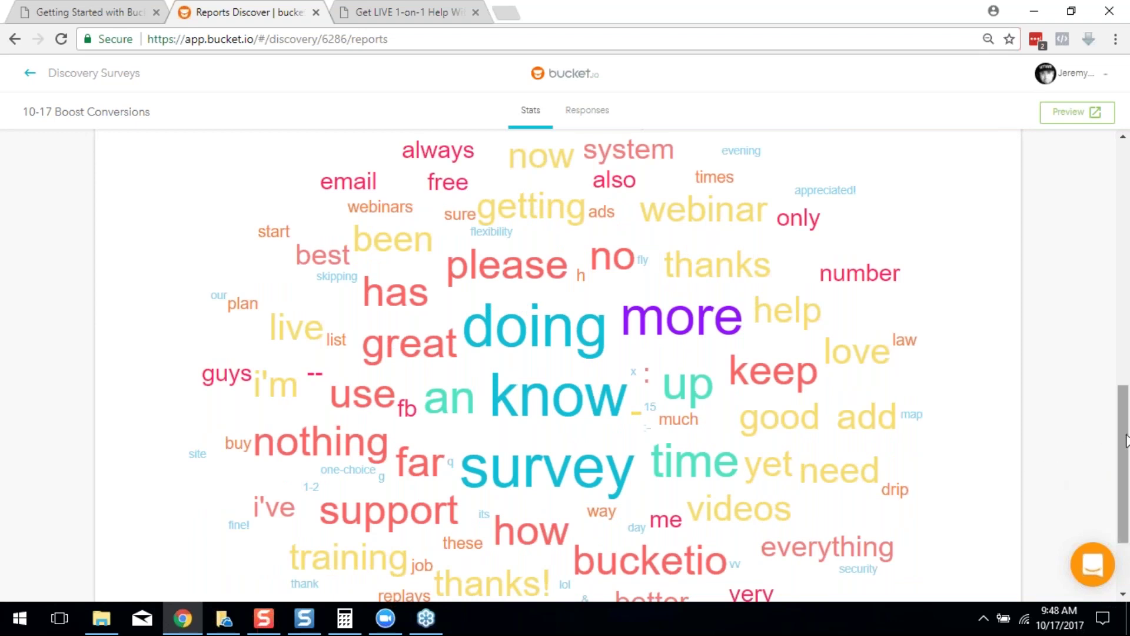
pyautogui.moveTo(1127, 434)
pyautogui.mouseDown()
pyautogui.moveTo(1121, 247)
pyautogui.moveTo(1128, 452)
pyautogui.moveTo(1127, 417)
pyautogui.mouseUp()
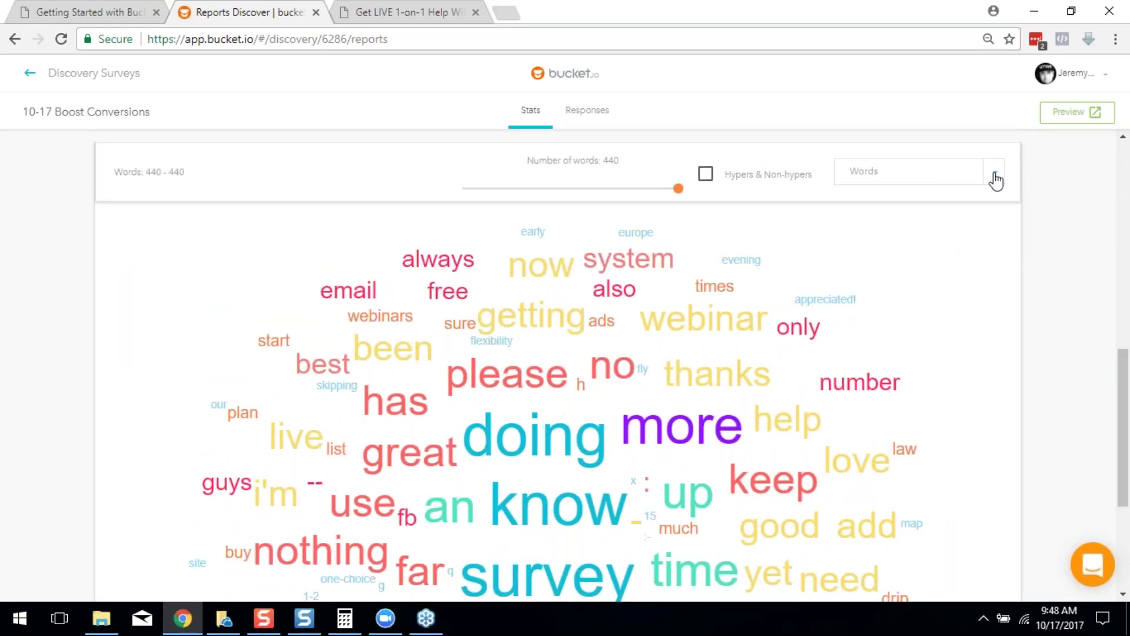
# Step: Exclude the words "more", "an" and "up" from the Word Cloud
pyautogui.click(973, 187)
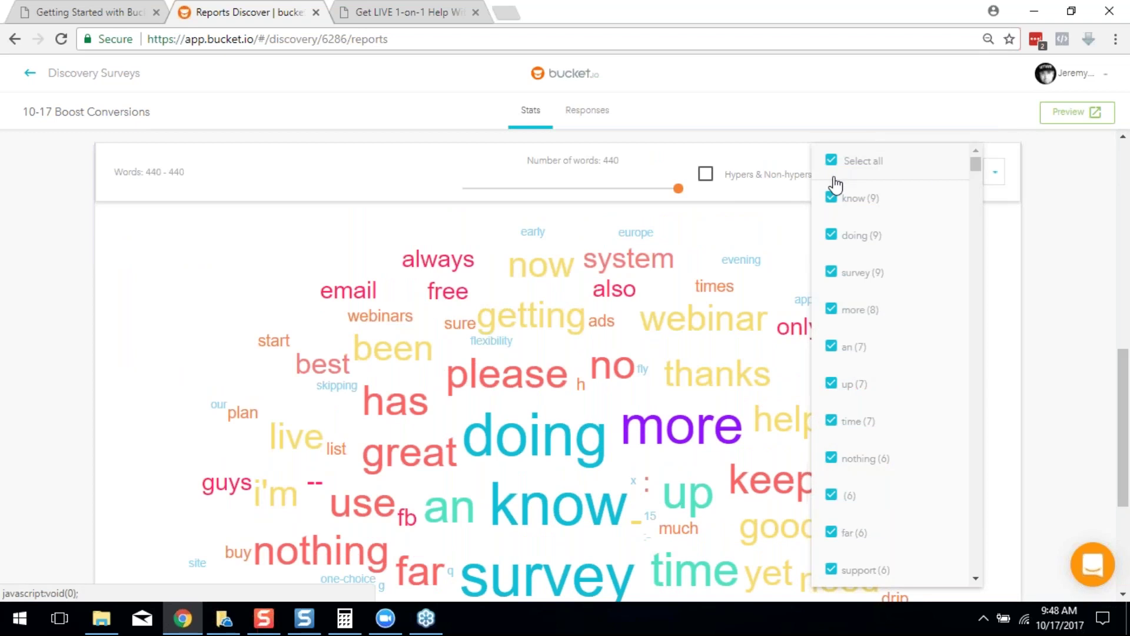
pyautogui.click(831, 310)
pyautogui.click(832, 348)
pyautogui.click(850, 384)
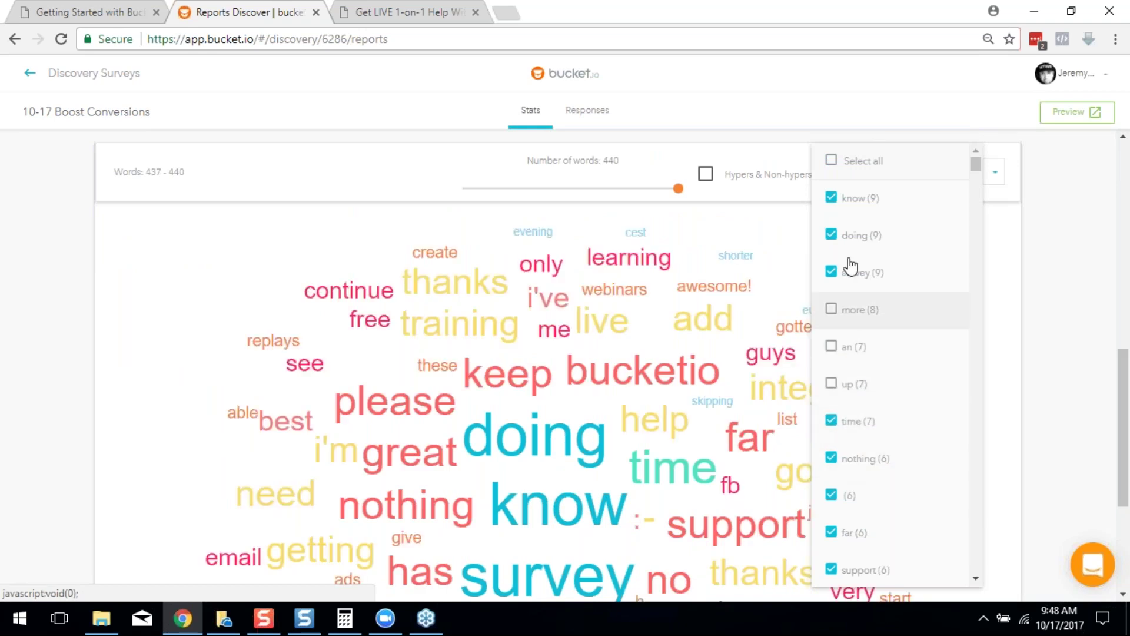
pyautogui.click(1044, 304)
# Step: Look over the filtered Word Cloud from start to end for meaningful words
pyautogui.moveTo(634, 296); pyautogui.dragTo(718, 383)
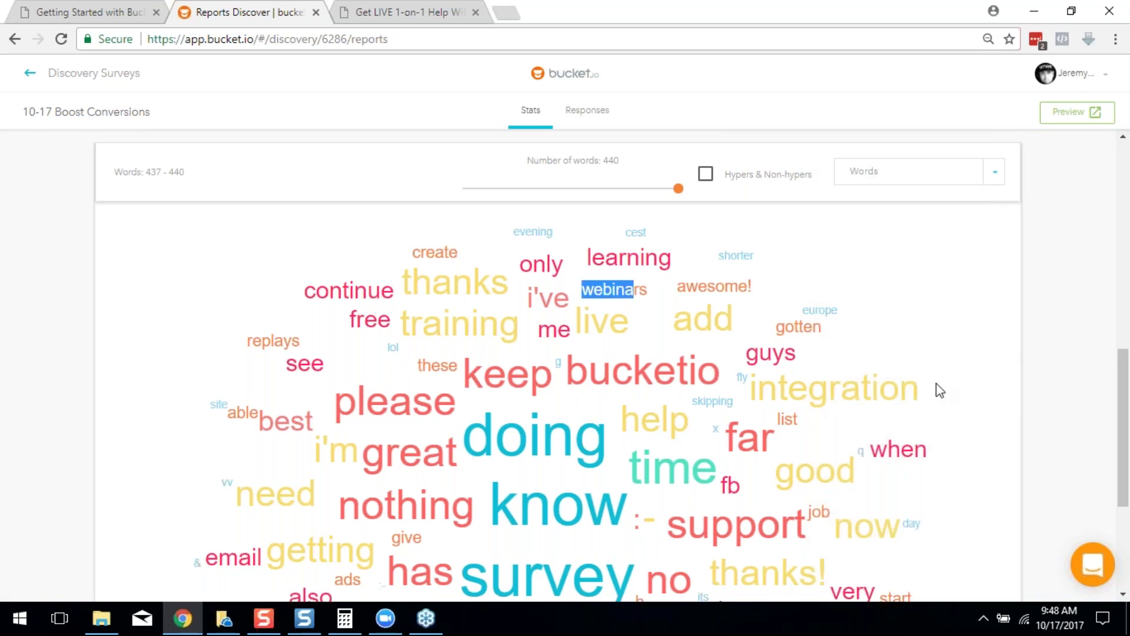
pyautogui.scroll(-3, 936, 393)
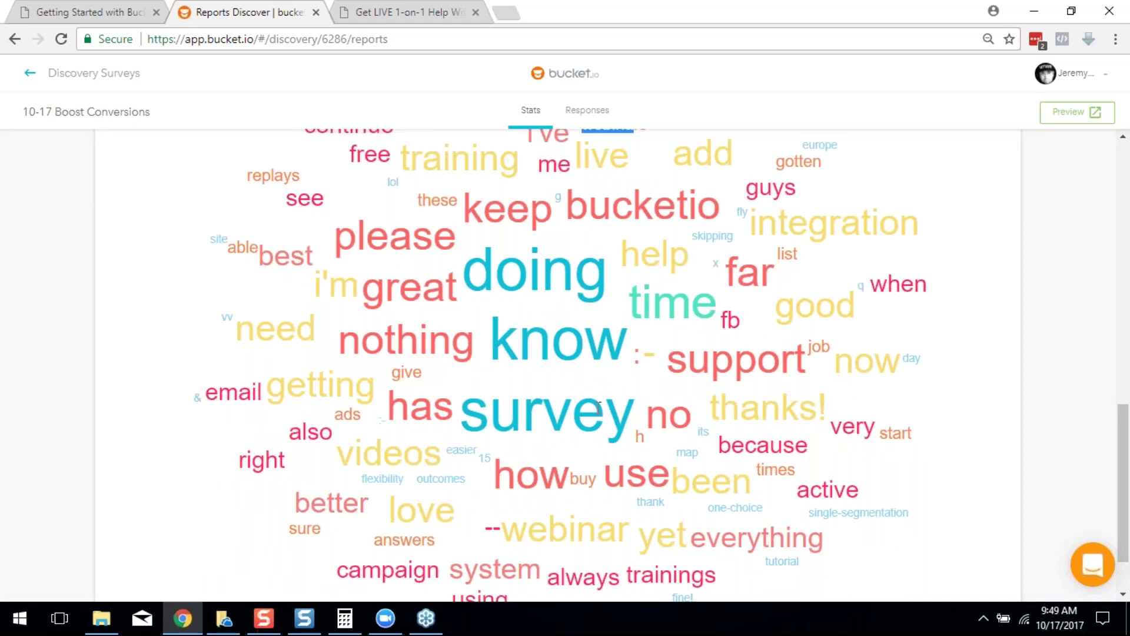
pyautogui.scroll(-2, 601, 418)
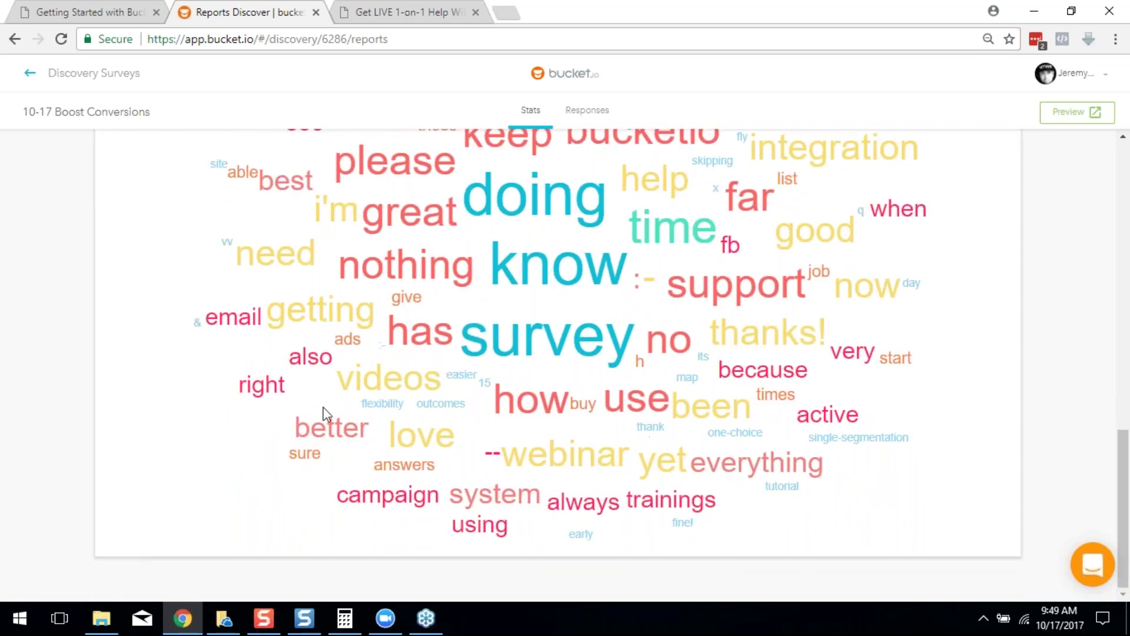
pyautogui.scroll(5, 662, 419)
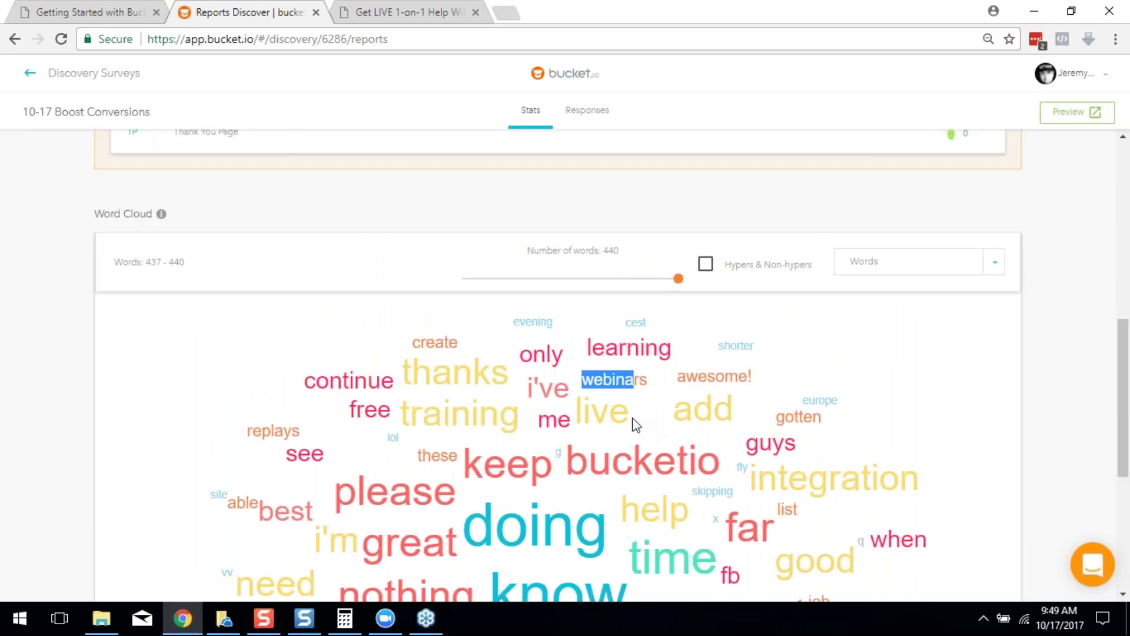
pyautogui.scroll(3, 636, 404)
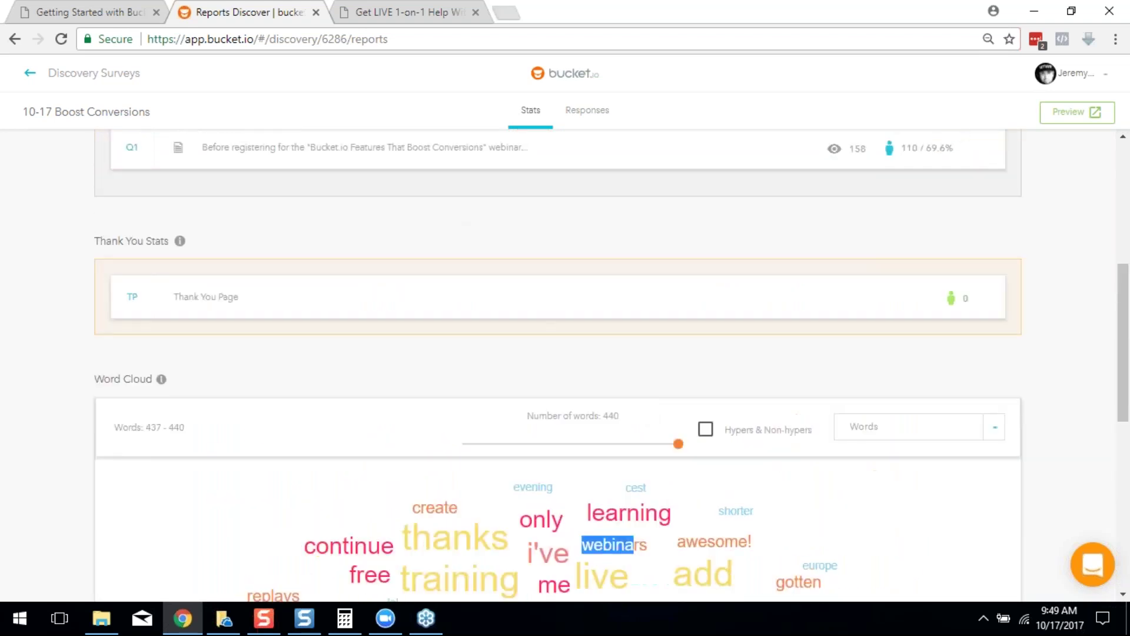
# Step: Read through the survey's individual responses and their hyper scores, and return to the Stats report
pyautogui.click(591, 109)
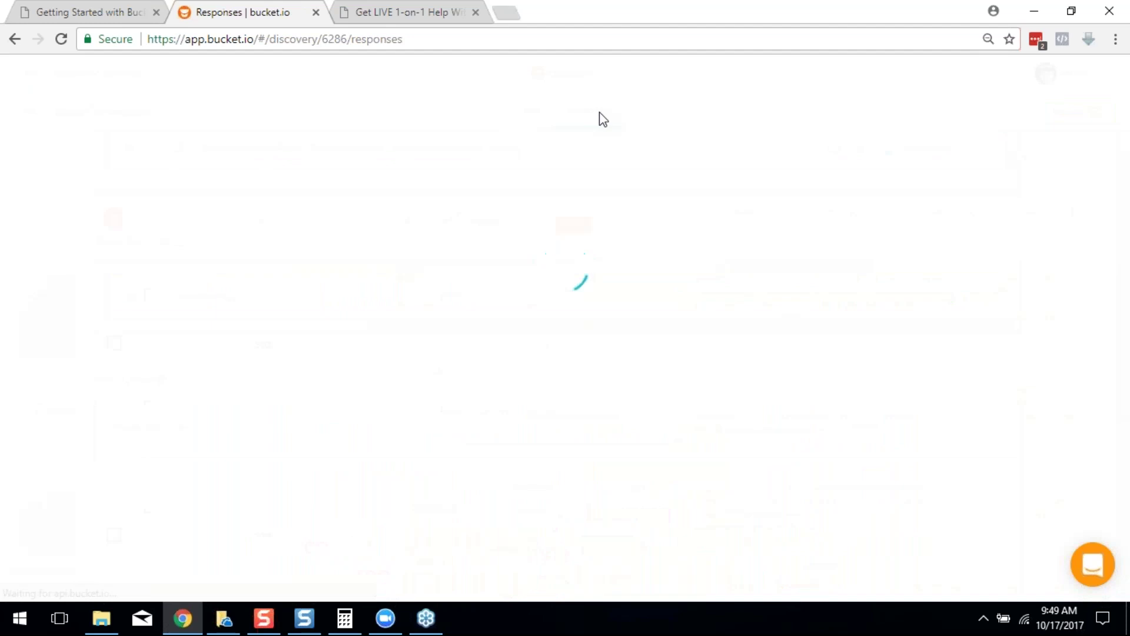
pyautogui.scroll(-6, 498, 272)
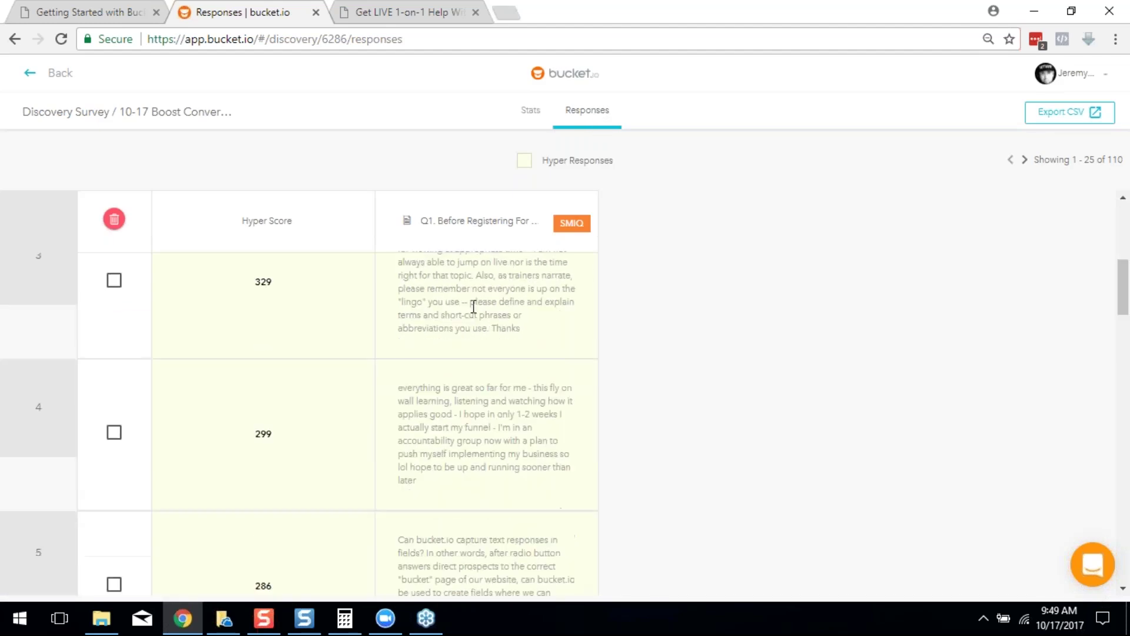
pyautogui.scroll(-20, 500, 307)
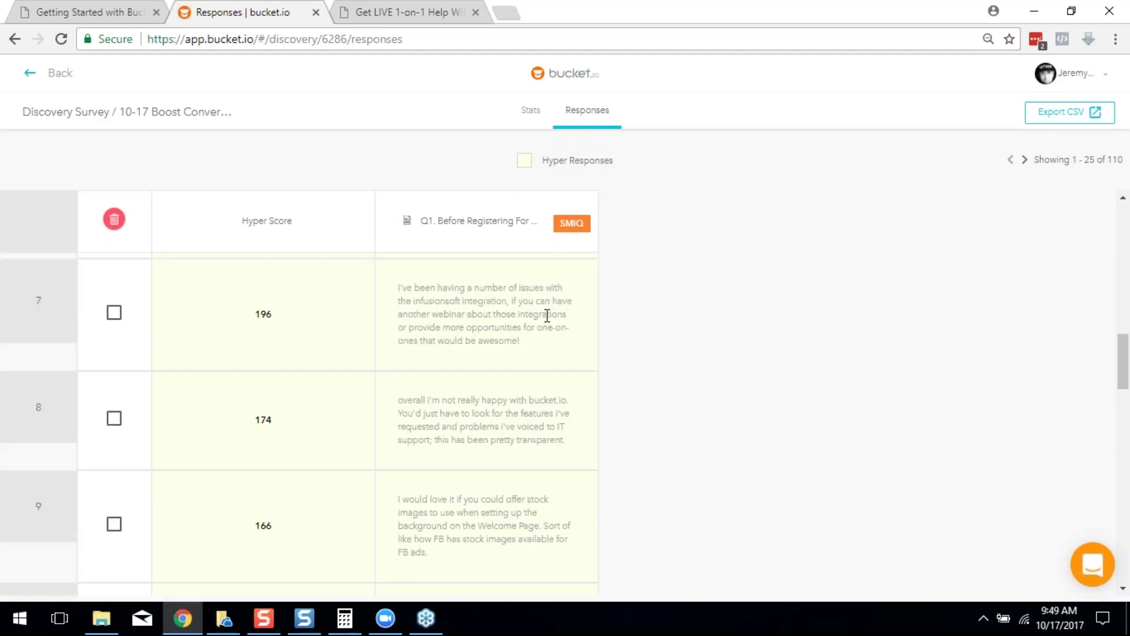
pyautogui.scroll(17, 548, 344)
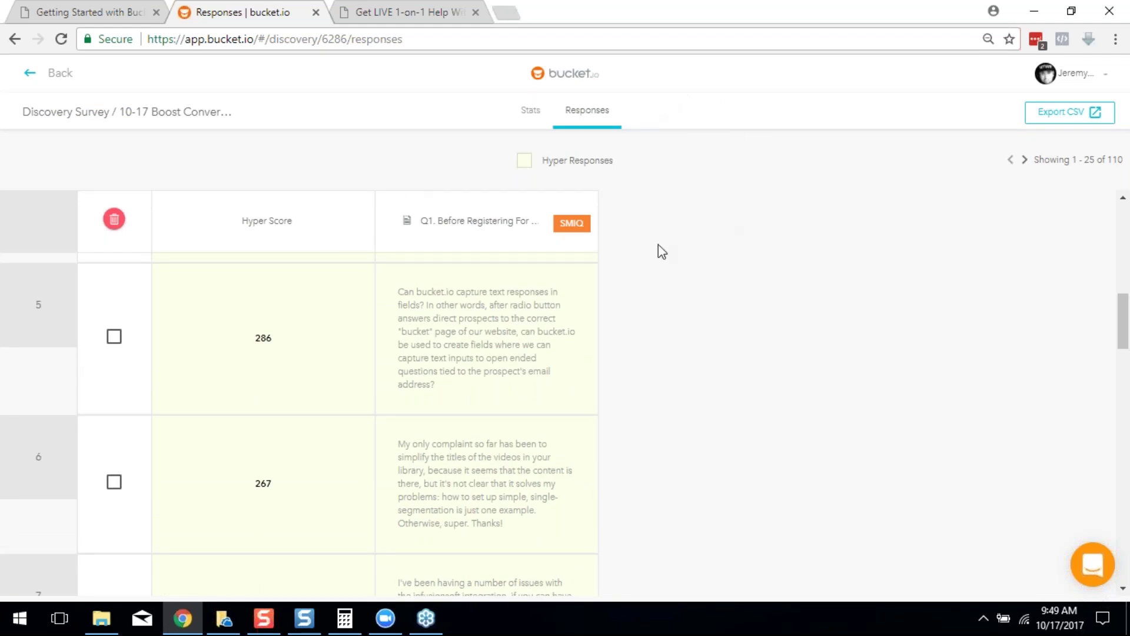
pyautogui.scroll(3, 636, 294)
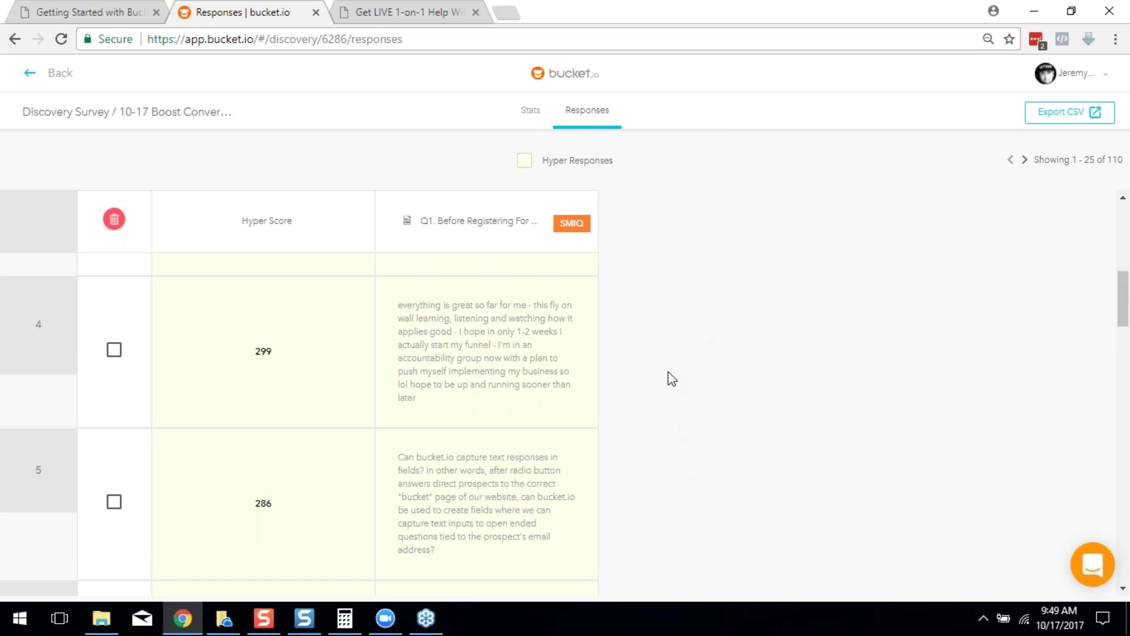
pyautogui.click(524, 112)
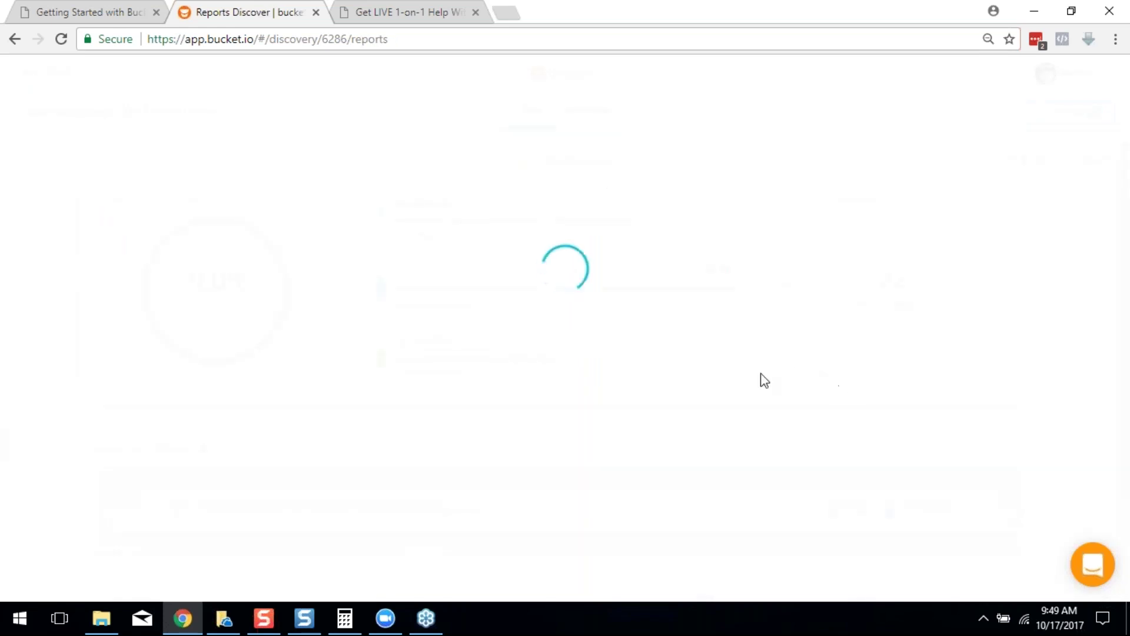
# Step: Look over the survey's Stats report again, from the opt-in and conversion statistics to the Word Cloud
pyautogui.scroll(-10, 677, 369)
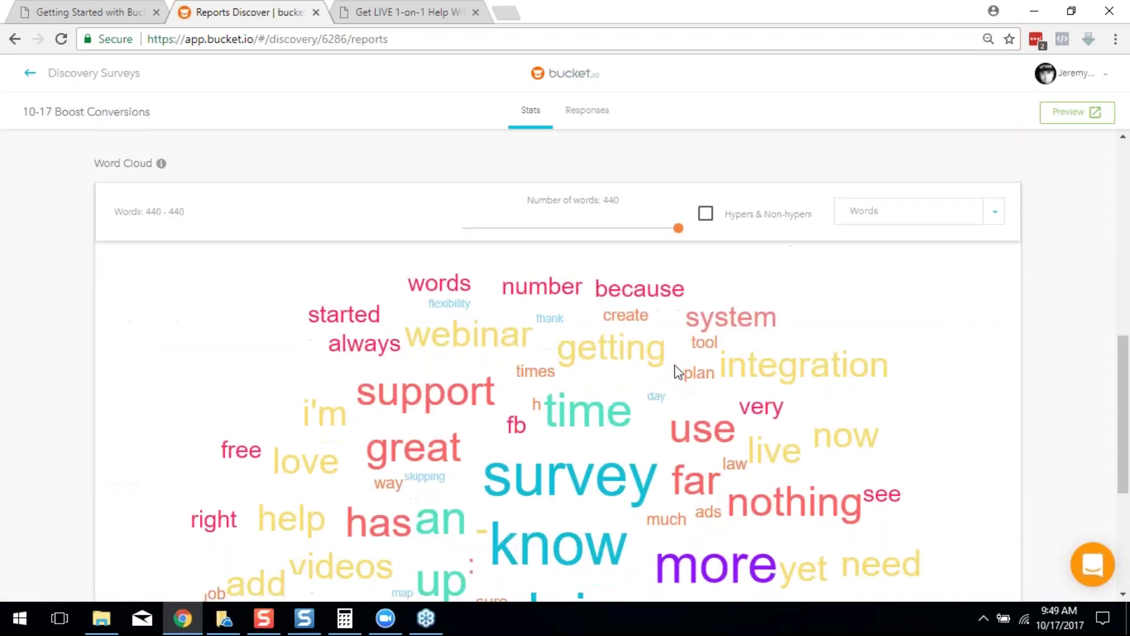
pyautogui.scroll(-1, 629, 365)
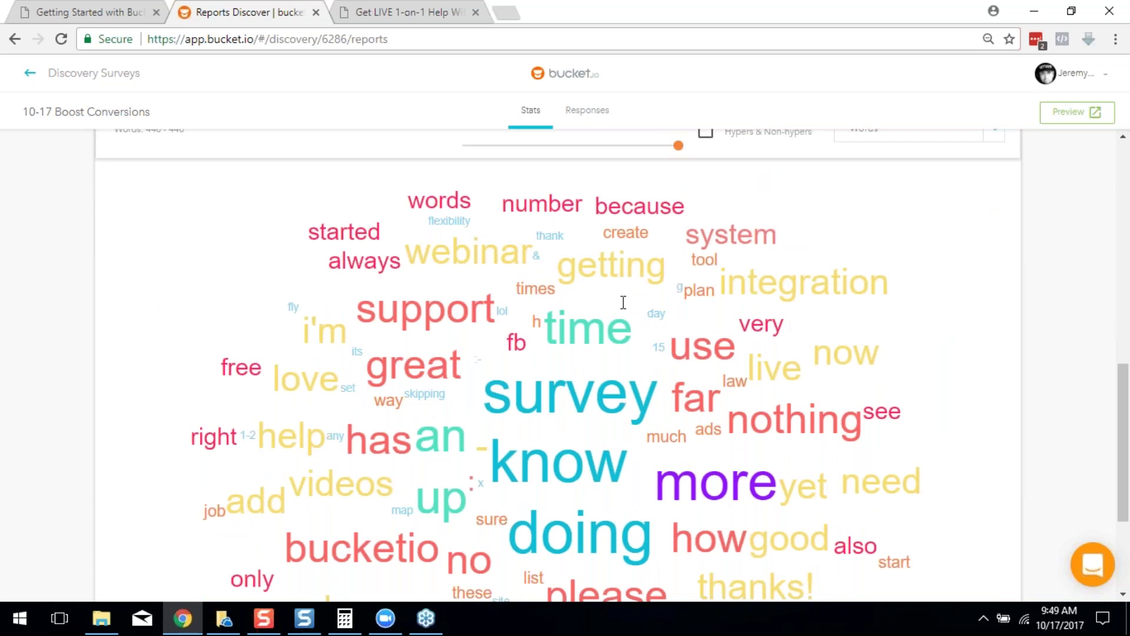
pyautogui.scroll(5, 624, 304)
pyautogui.click(611, 129)
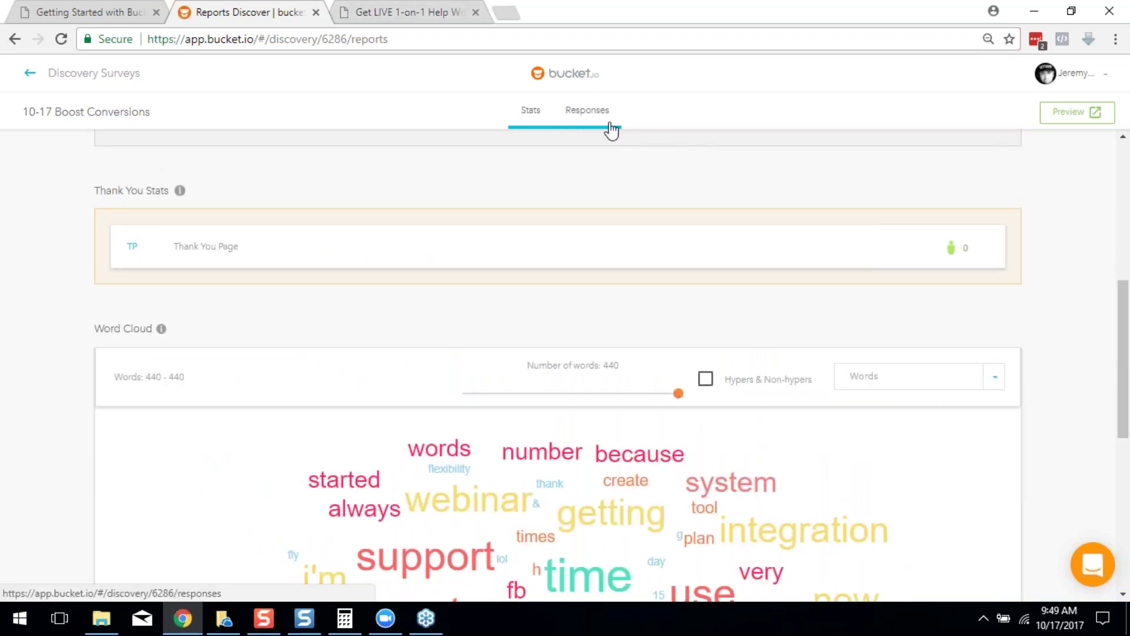
pyautogui.scroll(8, 913, 394)
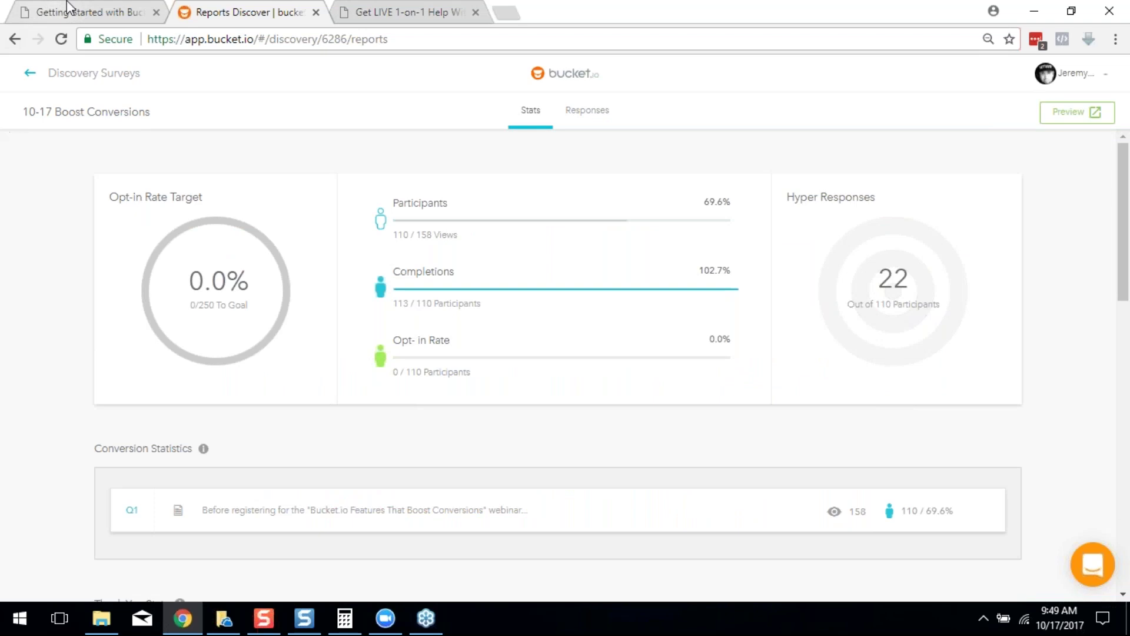
pyautogui.scroll(-5, 676, 383)
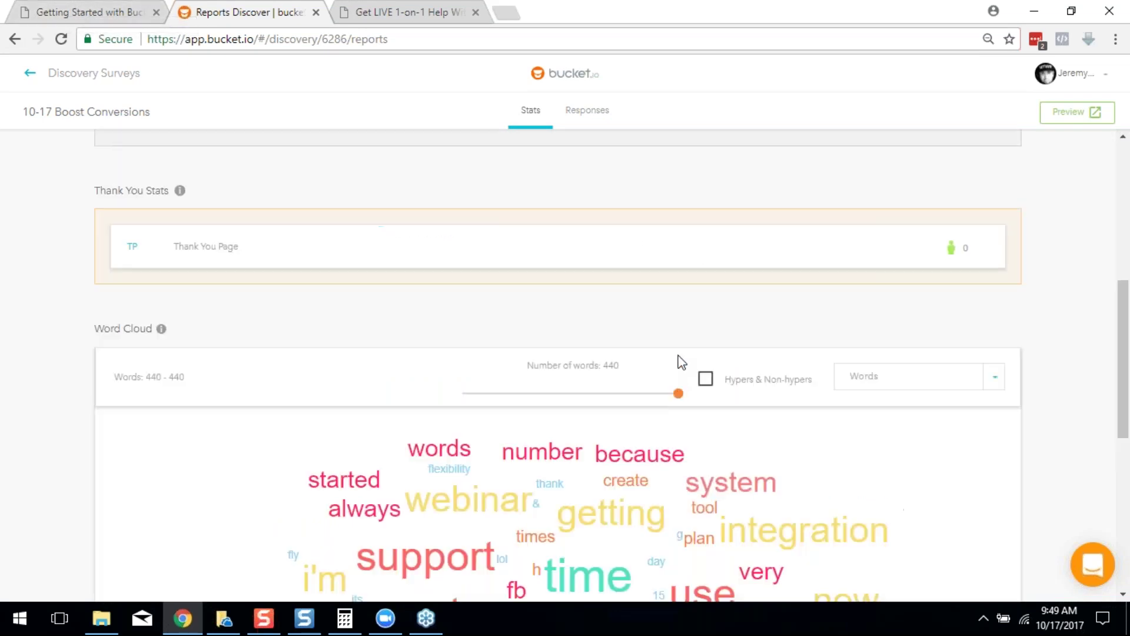
pyautogui.scroll(-2, 671, 373)
pyautogui.scroll(-5, 611, 365)
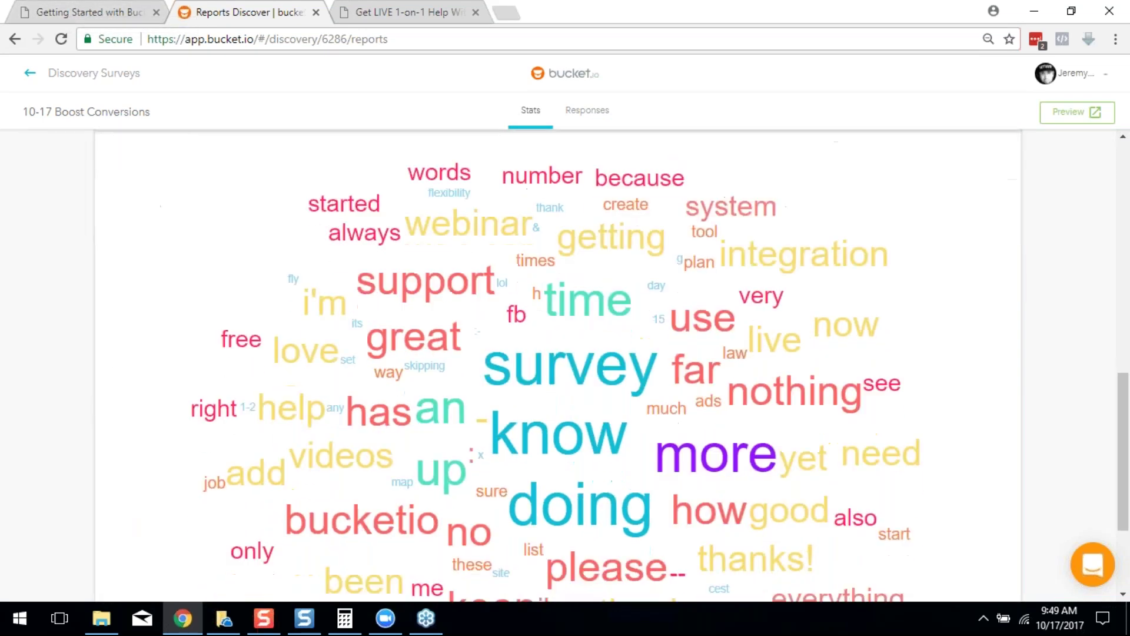
pyautogui.scroll(3, 612, 365)
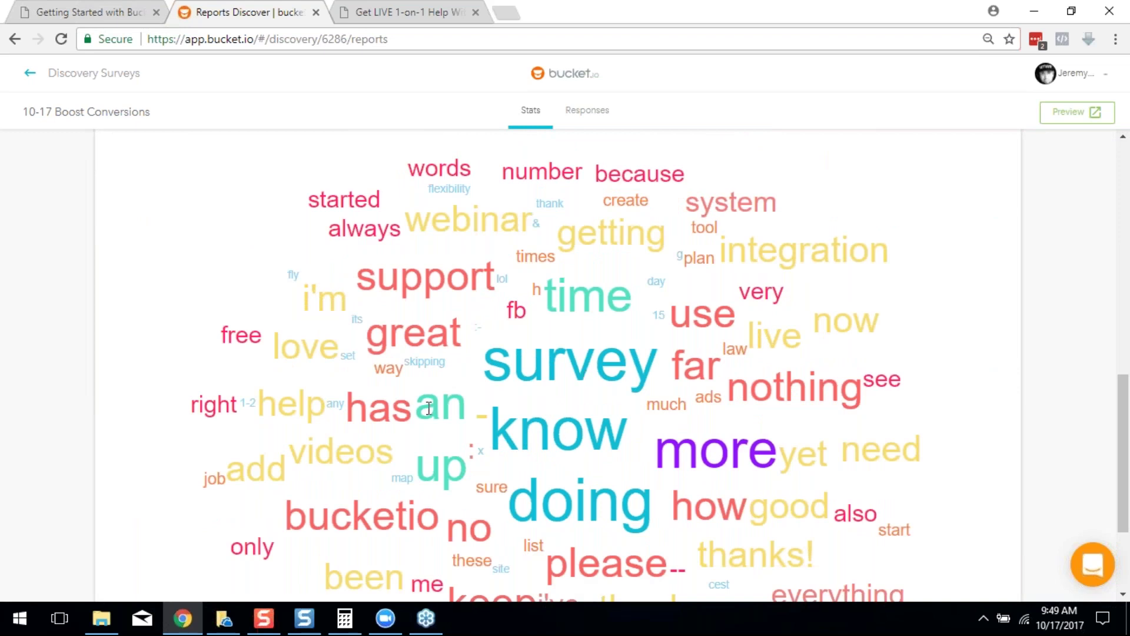
pyautogui.scroll(7, 428, 408)
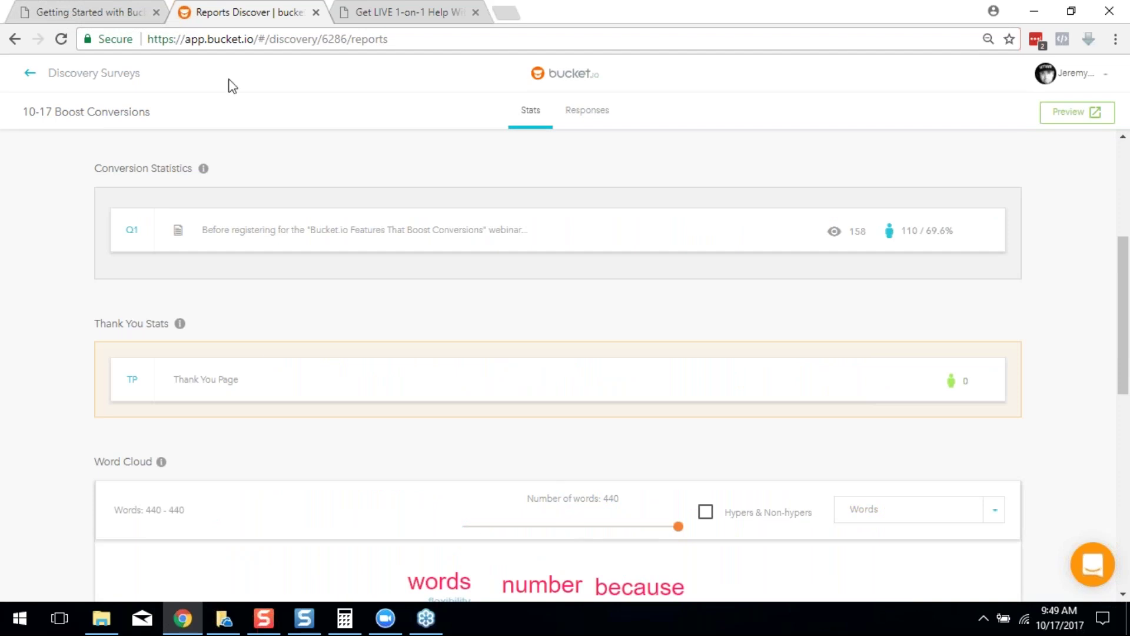
# Step: Switch to the Getting Started with Bucket slides and show the Segmentation Funnel Build slide
pyautogui.click(105, 7)
pyautogui.scroll(-5, 789, 342)
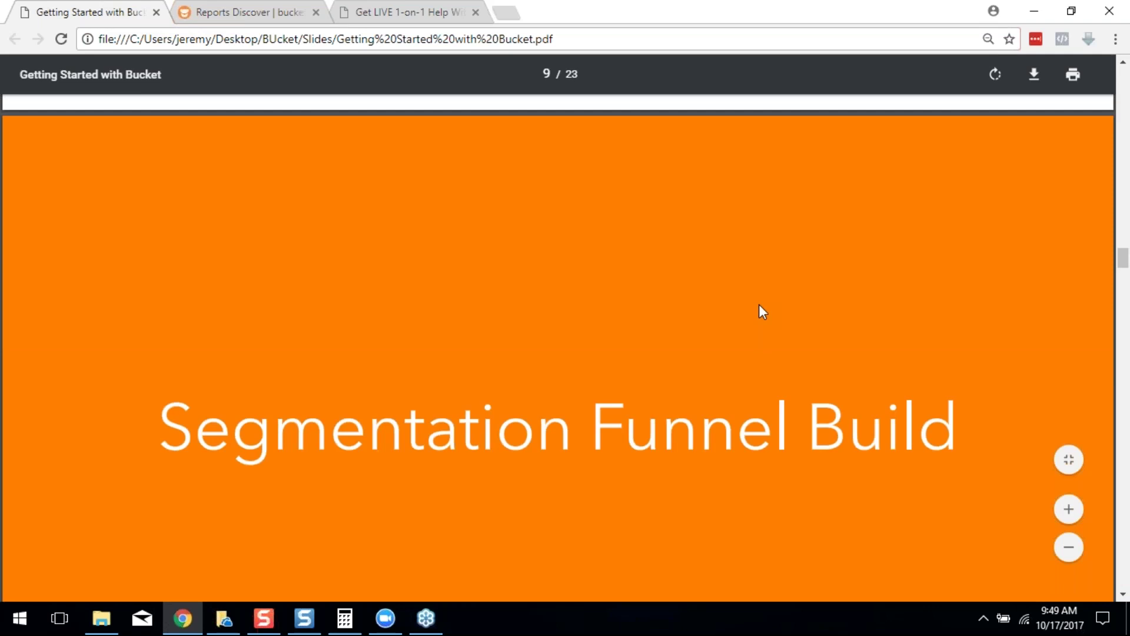
pyautogui.scroll(-1, 765, 312)
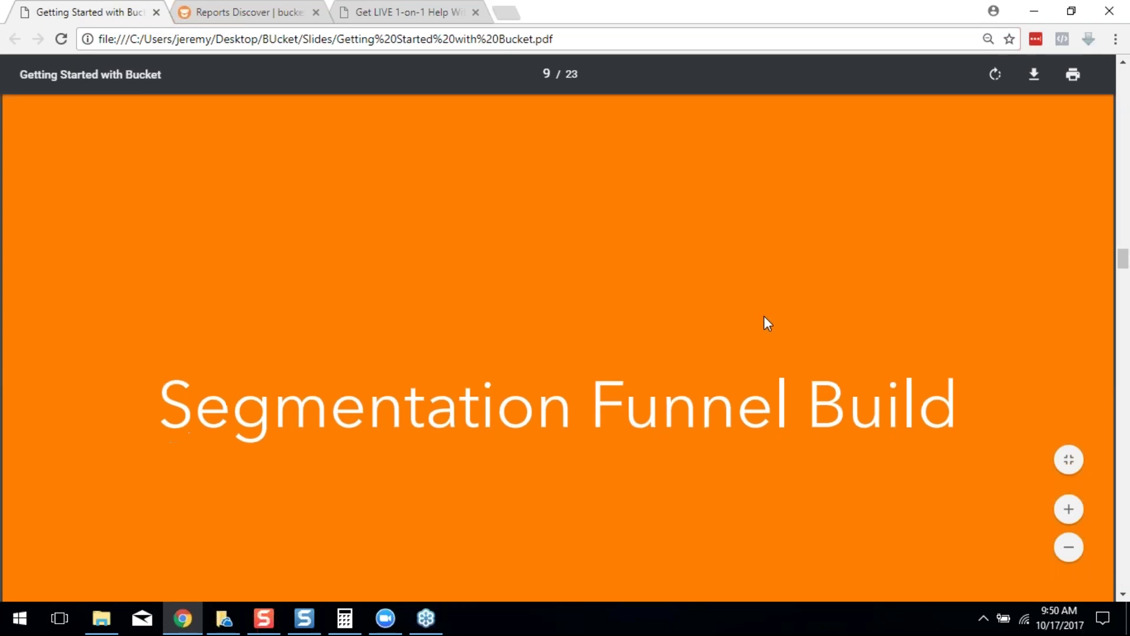
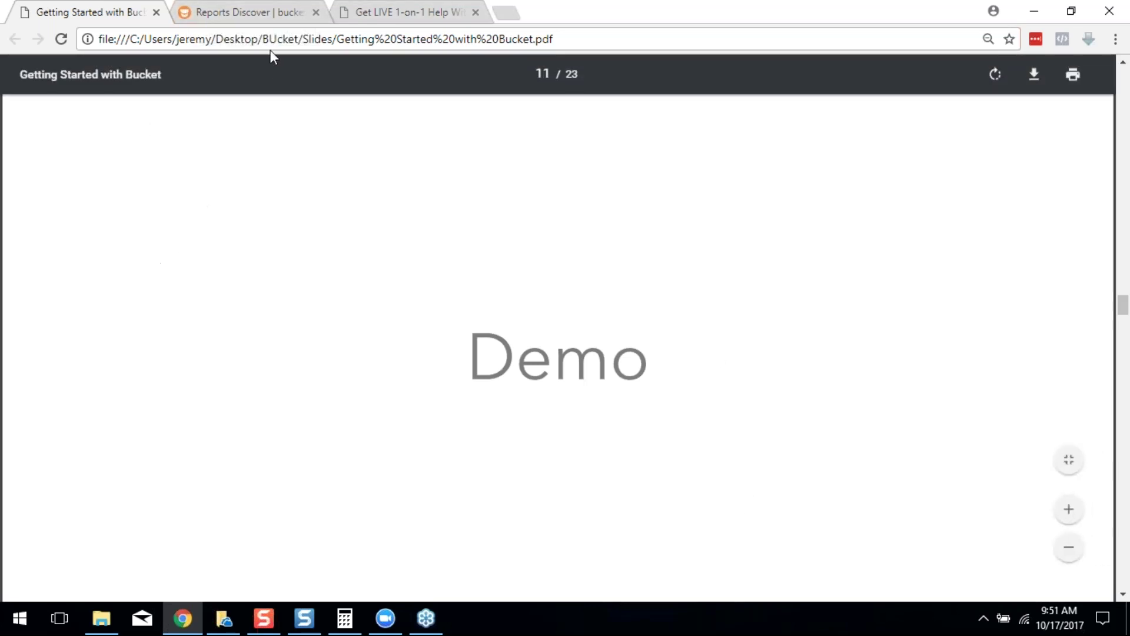
# Step: Return to bucket.io, leave the survey report and browse the existing funnels in the Segment module
pyautogui.click(268, 18)
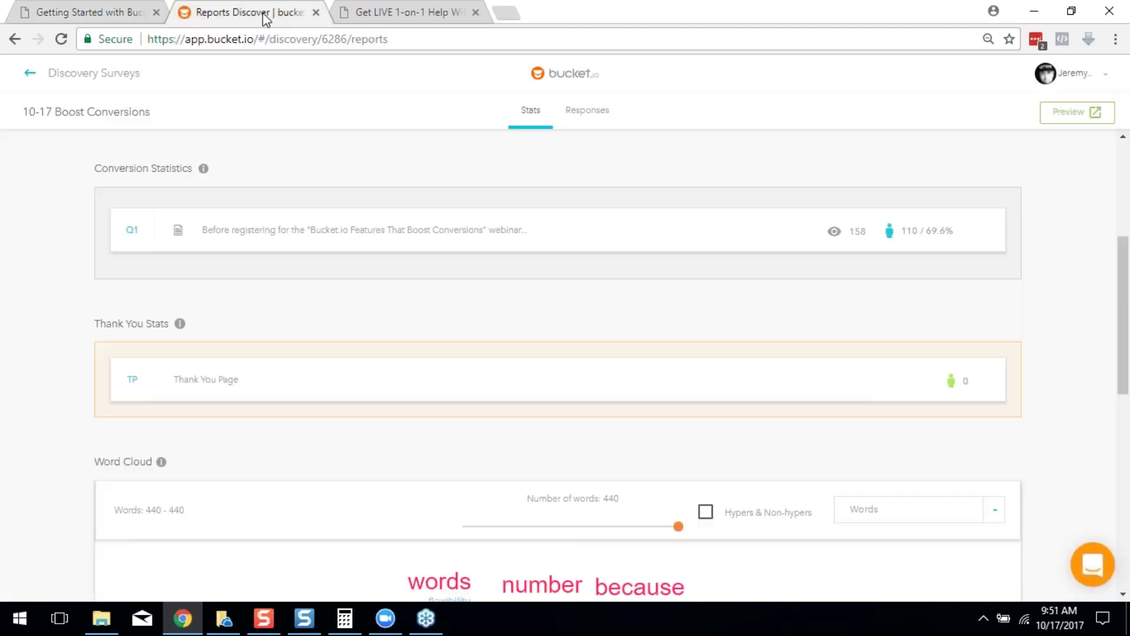
pyautogui.click(109, 80)
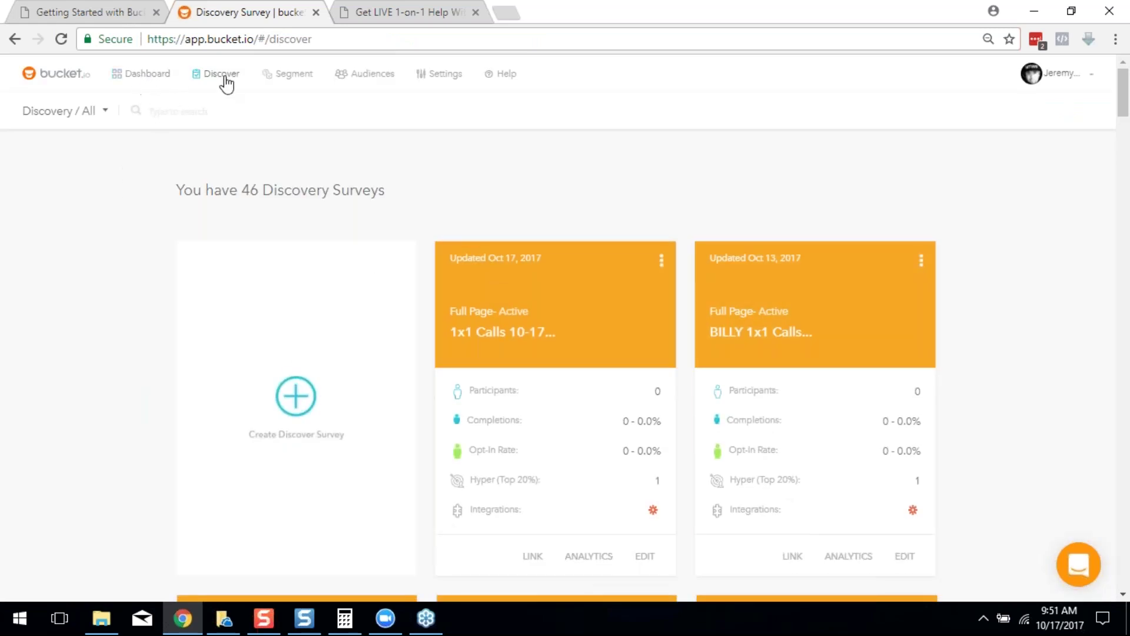
pyautogui.click(288, 76)
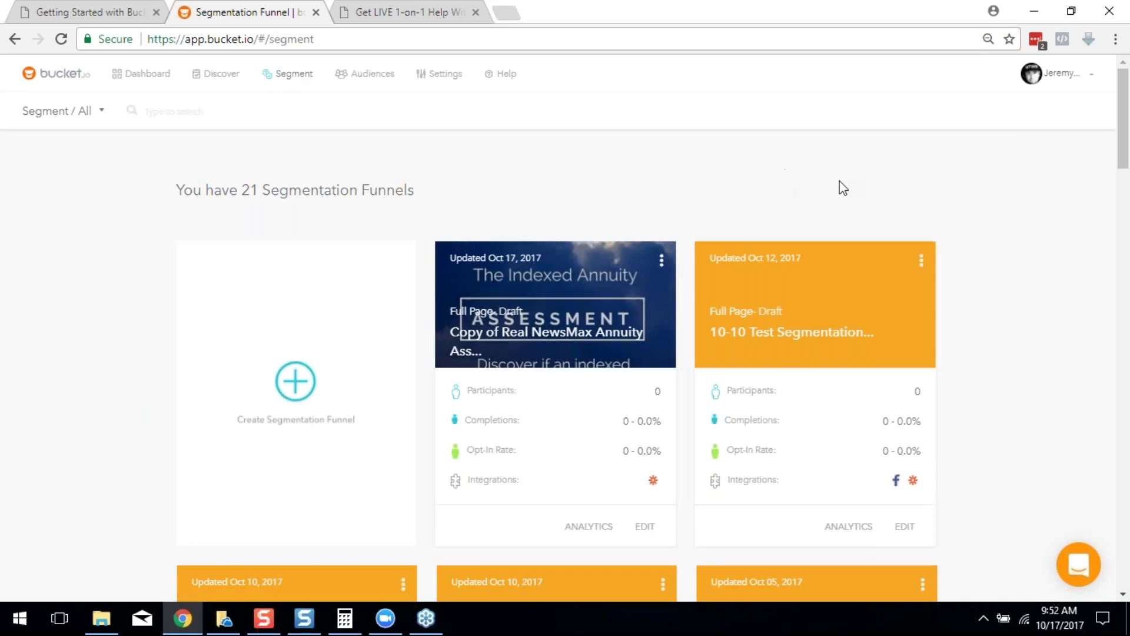
pyautogui.scroll(-3, 834, 189)
pyautogui.scroll(3, 848, 353)
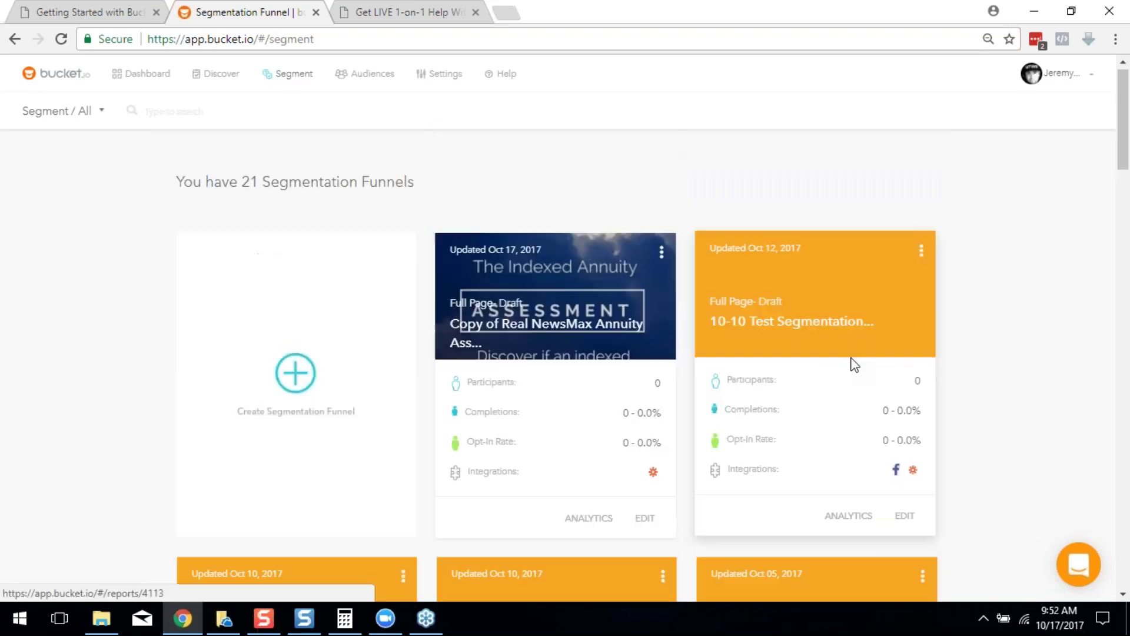
pyautogui.scroll(-4, 760, 361)
pyautogui.scroll(-6, 608, 312)
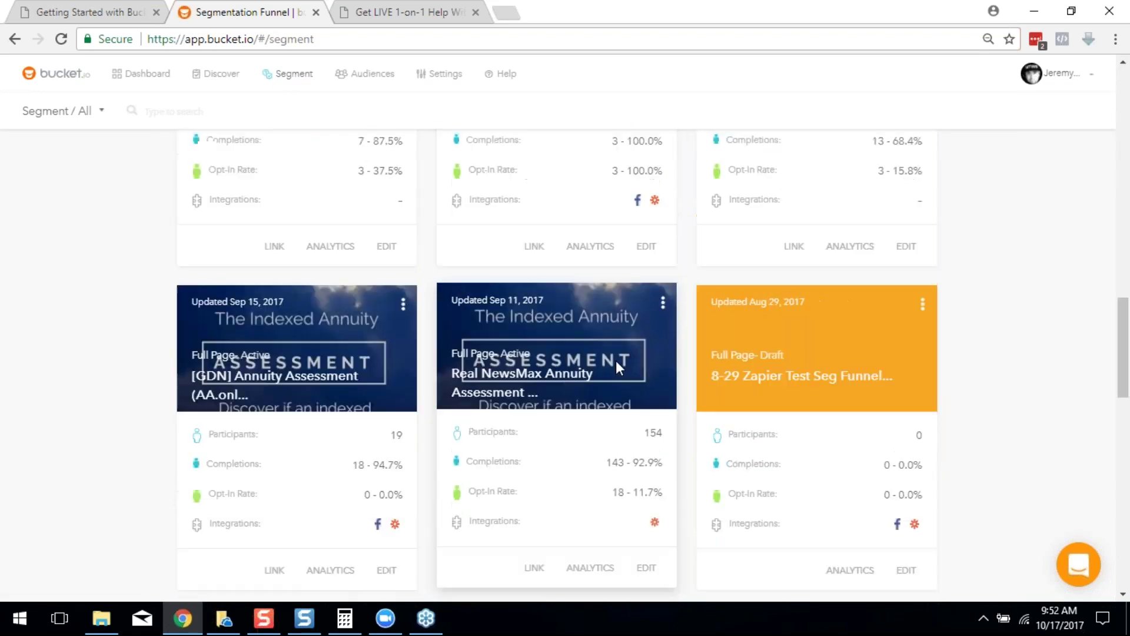
pyautogui.scroll(9, 615, 361)
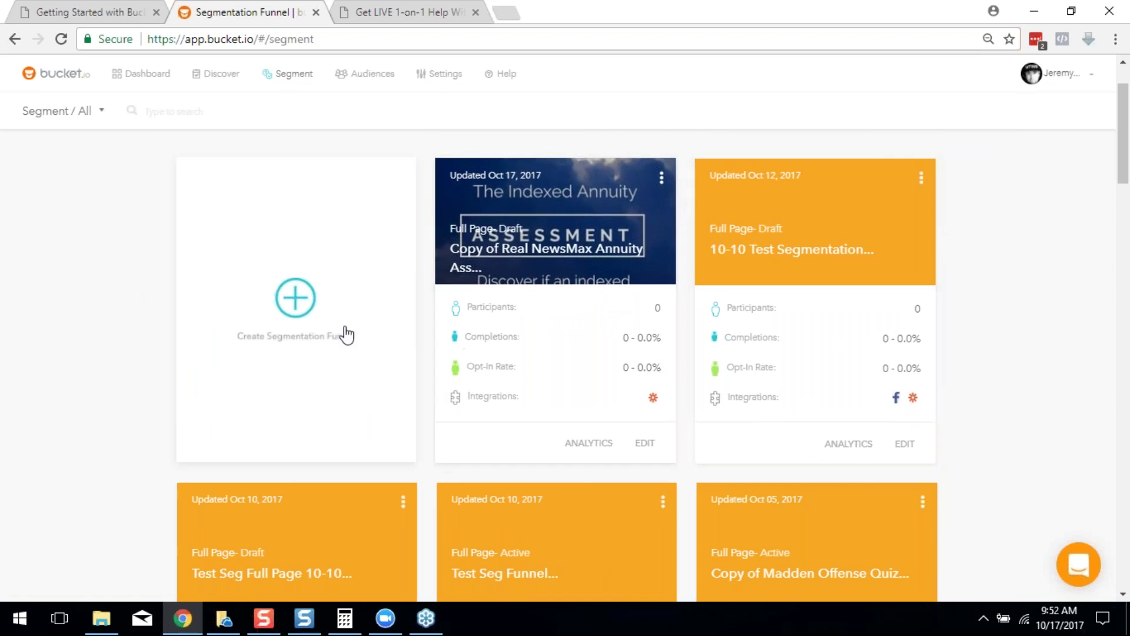
# Step: Start creating a segmentation funnel to view the available funnel types, and close the creator without choosing one
pyautogui.click(307, 300)
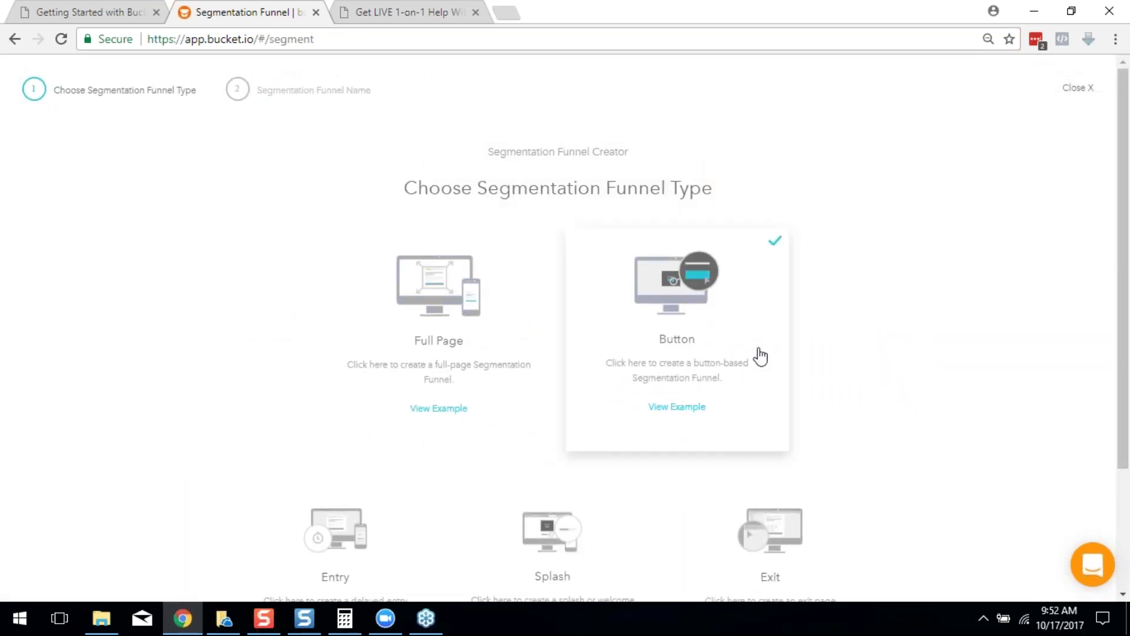
pyautogui.scroll(-2, 775, 318)
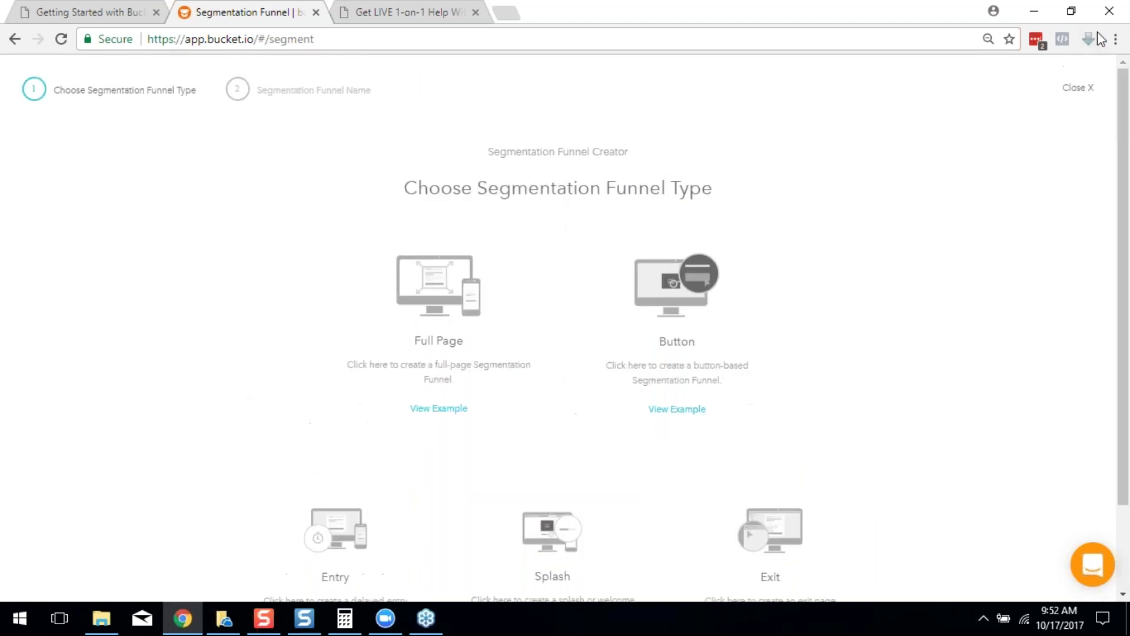
pyautogui.click(1070, 93)
# Step: Find the 10-10 Test Segmentation draft among the segmentation funnels and open it for editing
pyautogui.scroll(-4, 1037, 312)
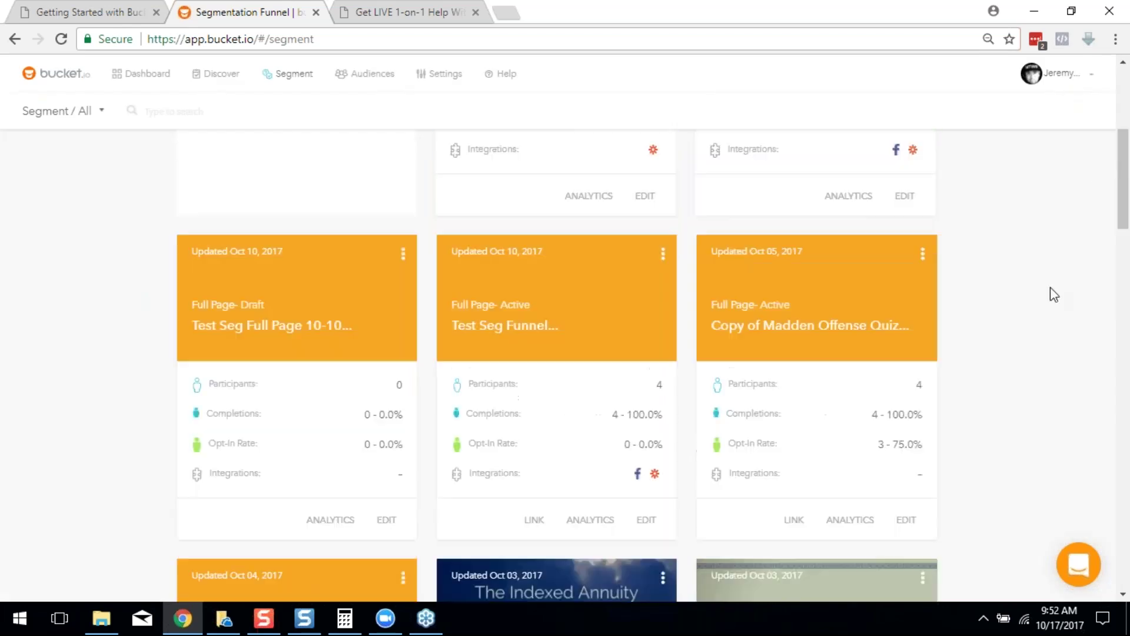
pyautogui.scroll(3, 1037, 312)
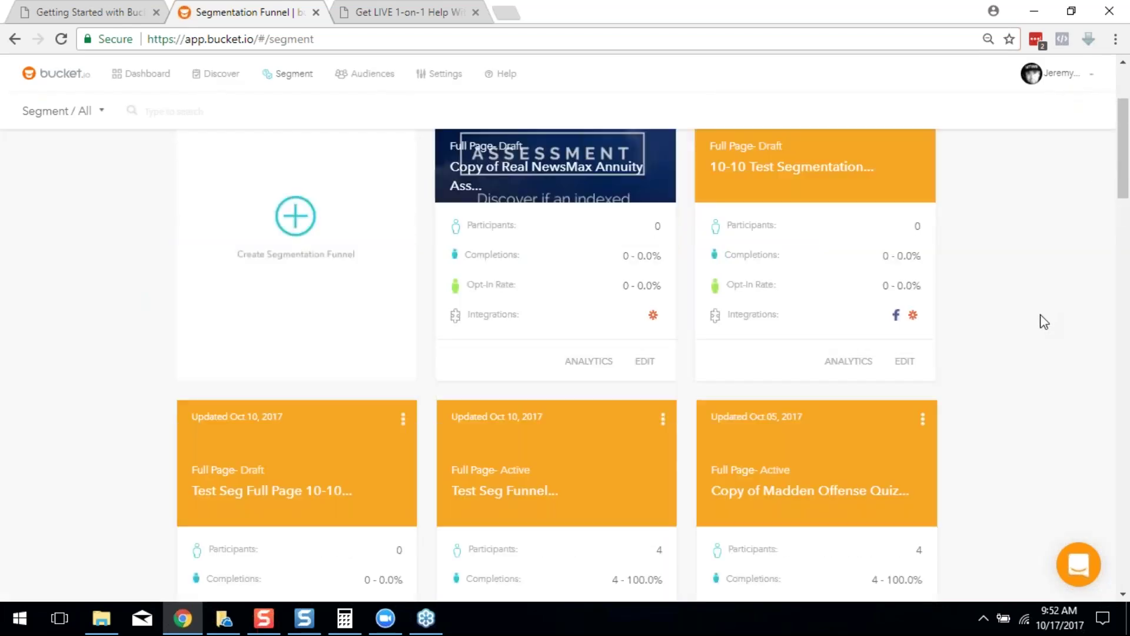
pyautogui.scroll(2, 1042, 320)
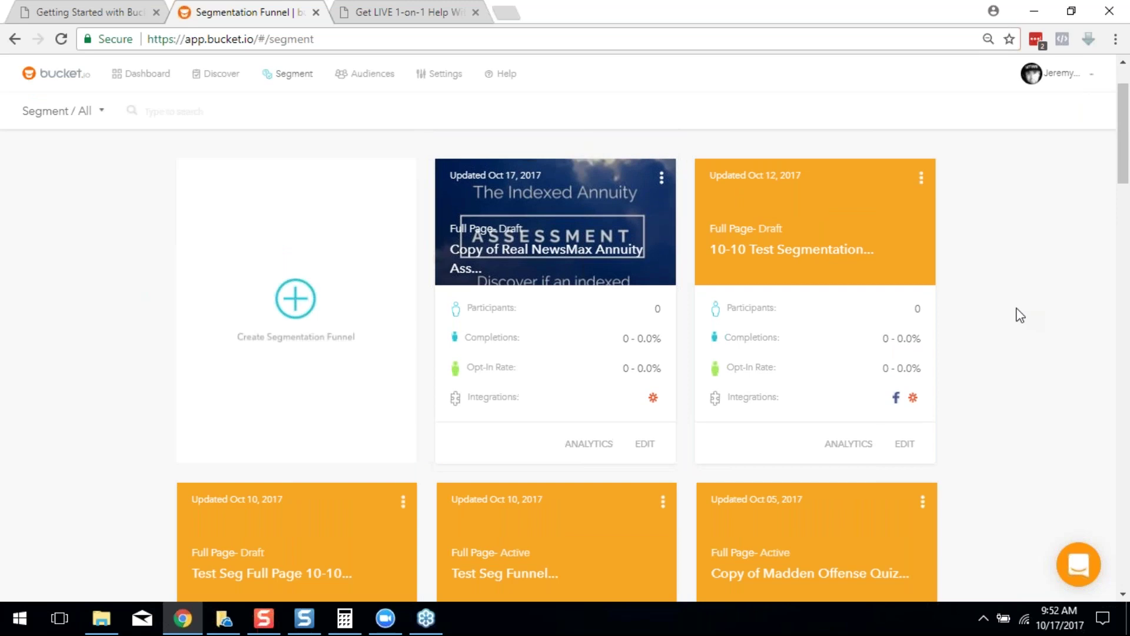
pyautogui.scroll(-4, 1025, 330)
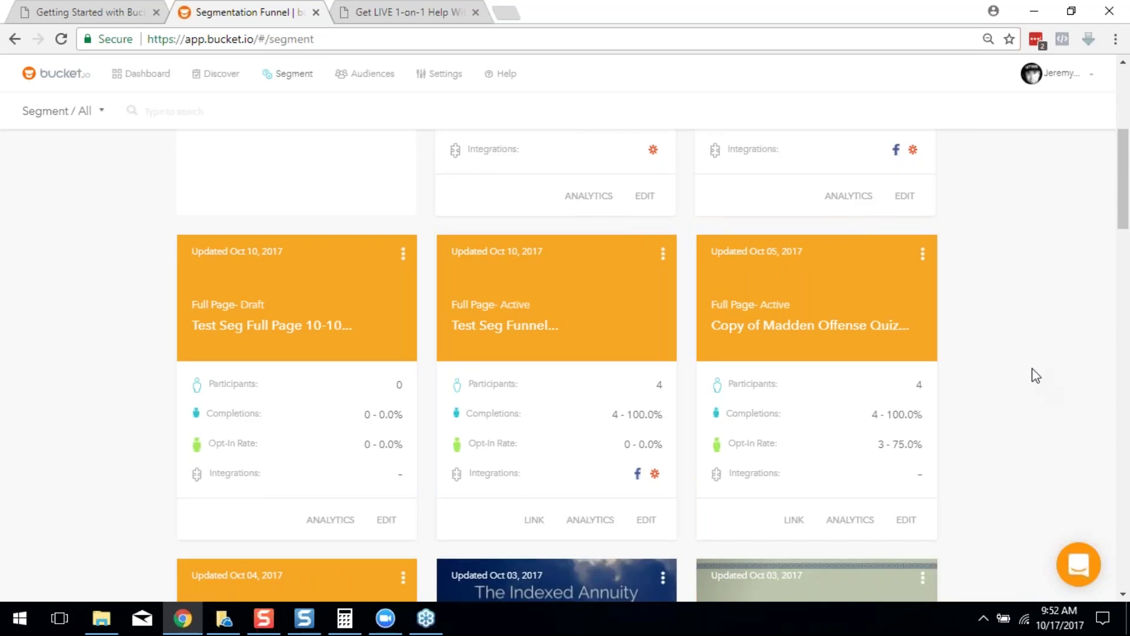
pyautogui.scroll(5, 1036, 375)
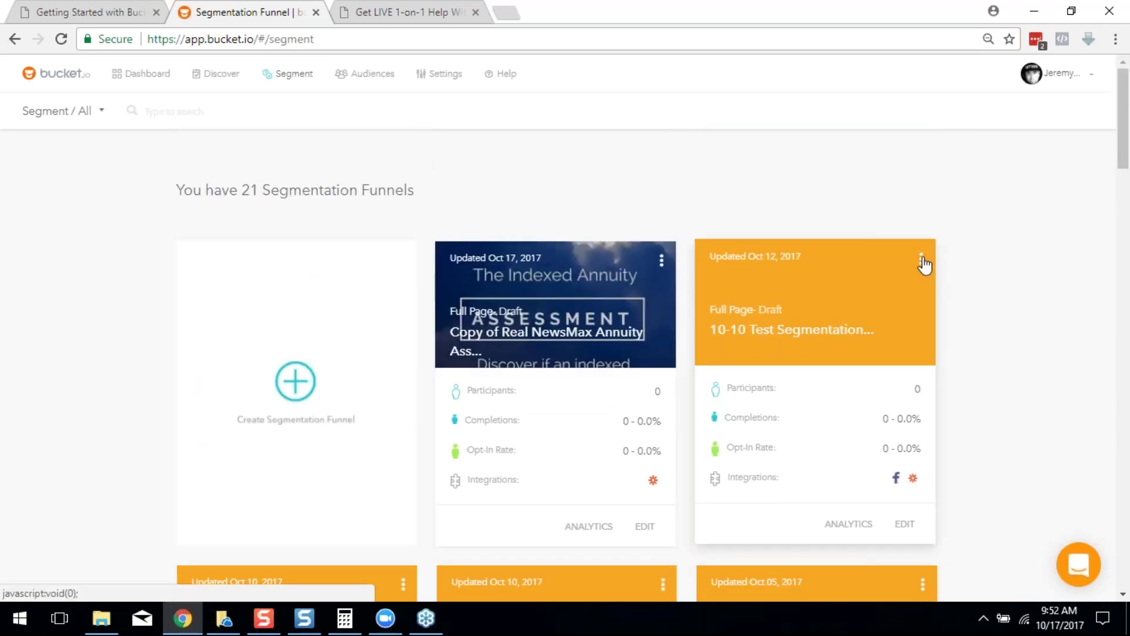
pyautogui.click(907, 526)
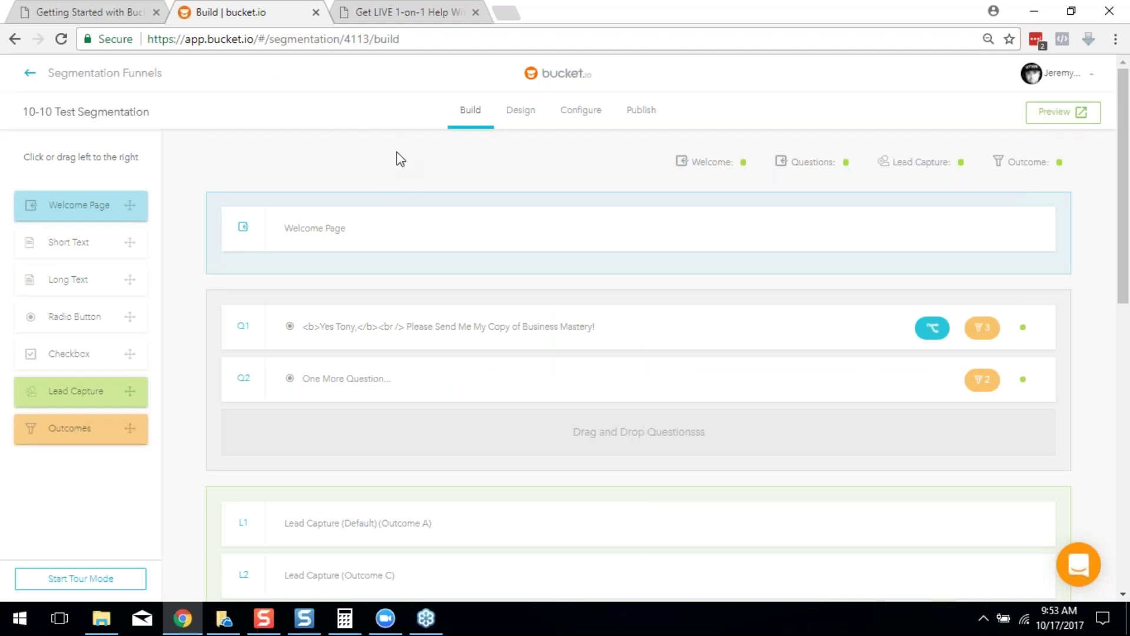
# Step: Look over the funnel's welcome page, questions, lead capture and outcomes, and try adding a new outcome before cancelling it
pyautogui.scroll(-10, 396, 169)
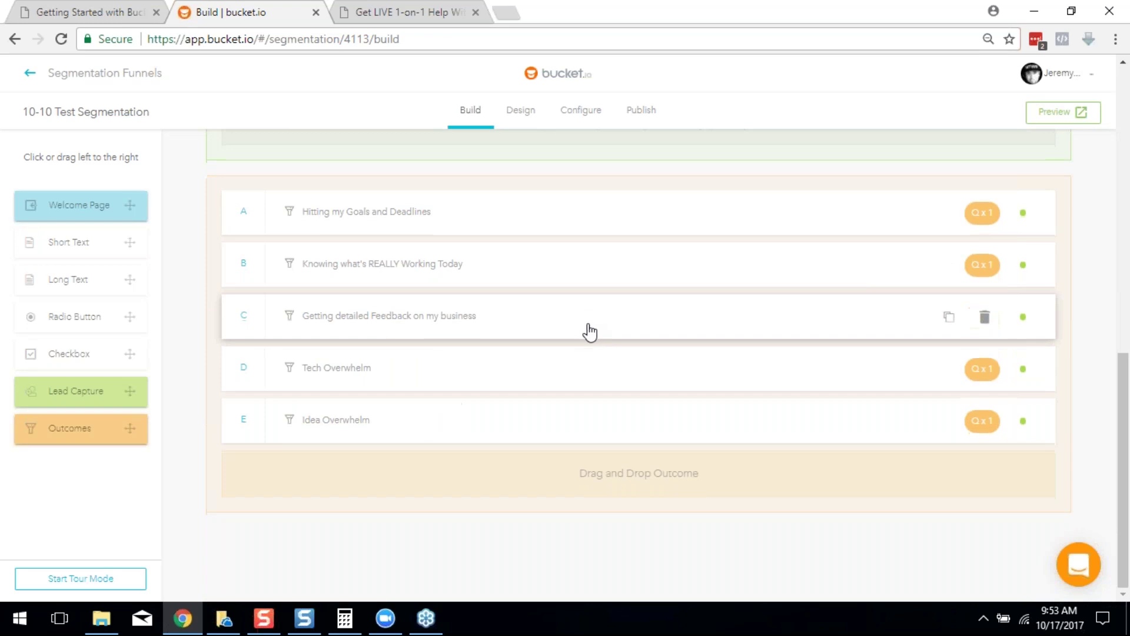
pyautogui.scroll(10, 568, 377)
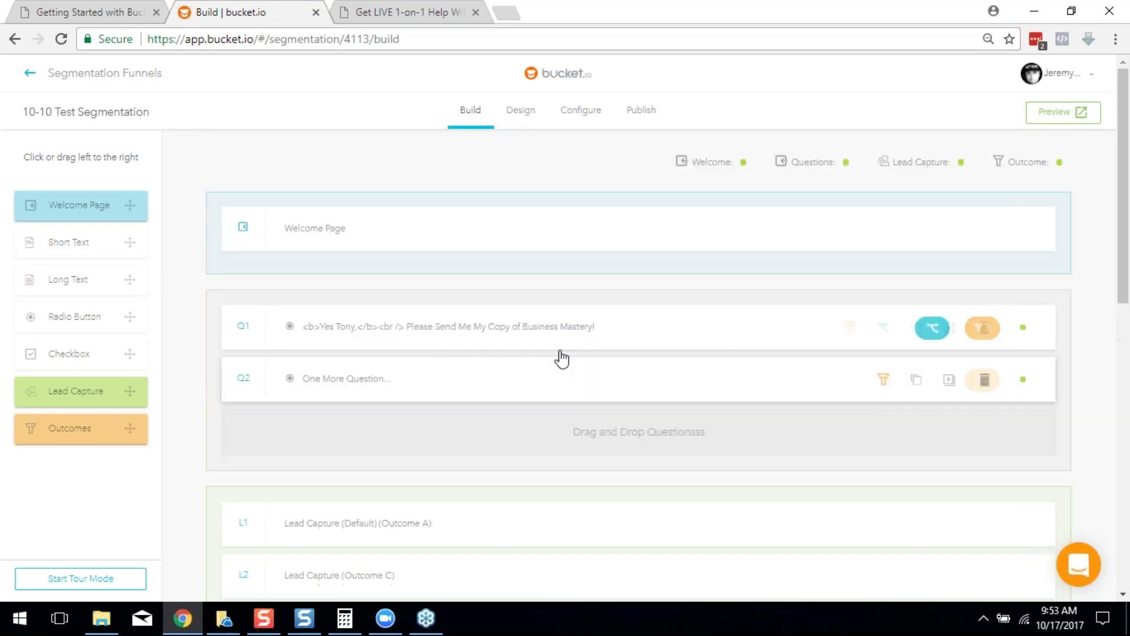
pyautogui.scroll(-10, 501, 272)
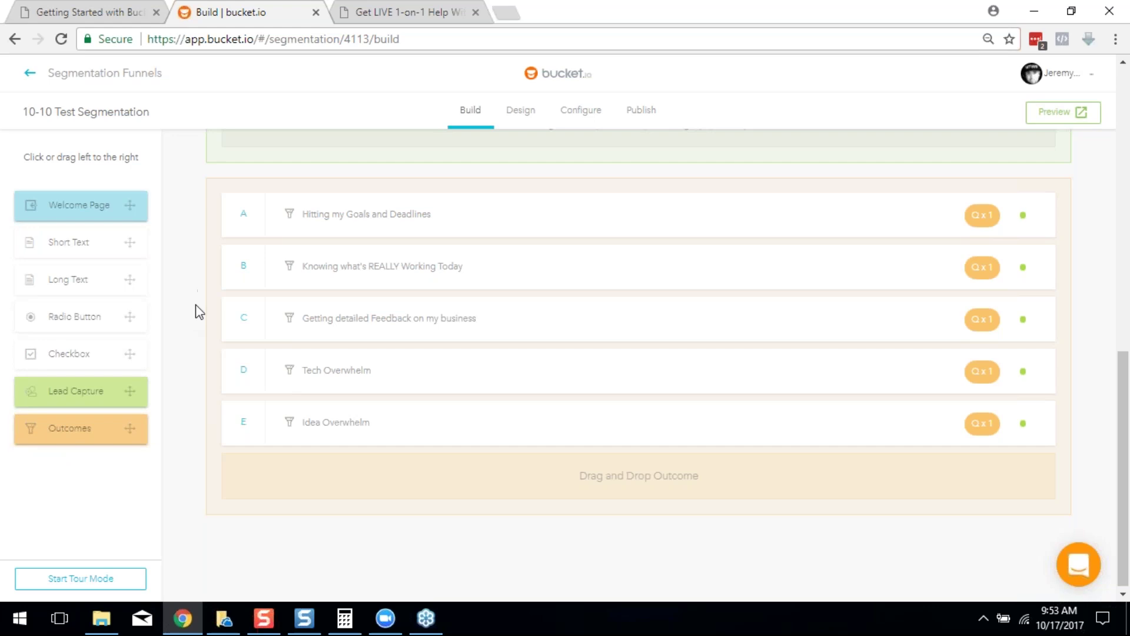
pyautogui.moveTo(69, 427); pyautogui.dragTo(353, 494)
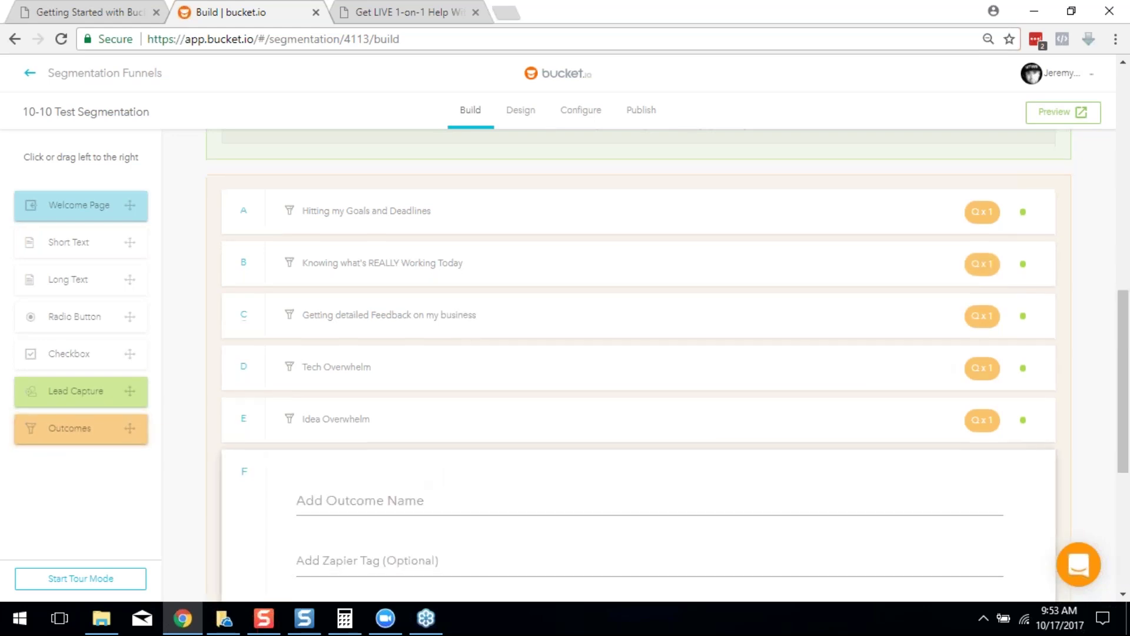
pyautogui.click(955, 511)
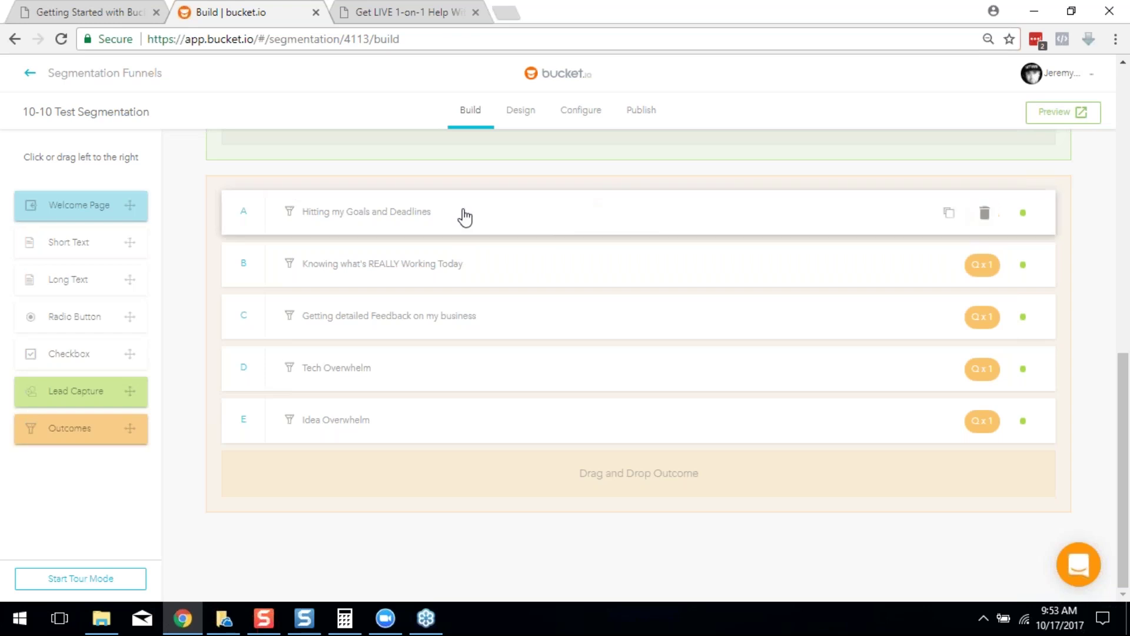
# Step: Open the outcome page of "Hitting my Goals and Deadlines" and examine its headline, video embed, body text and button settings
pyautogui.click(419, 216)
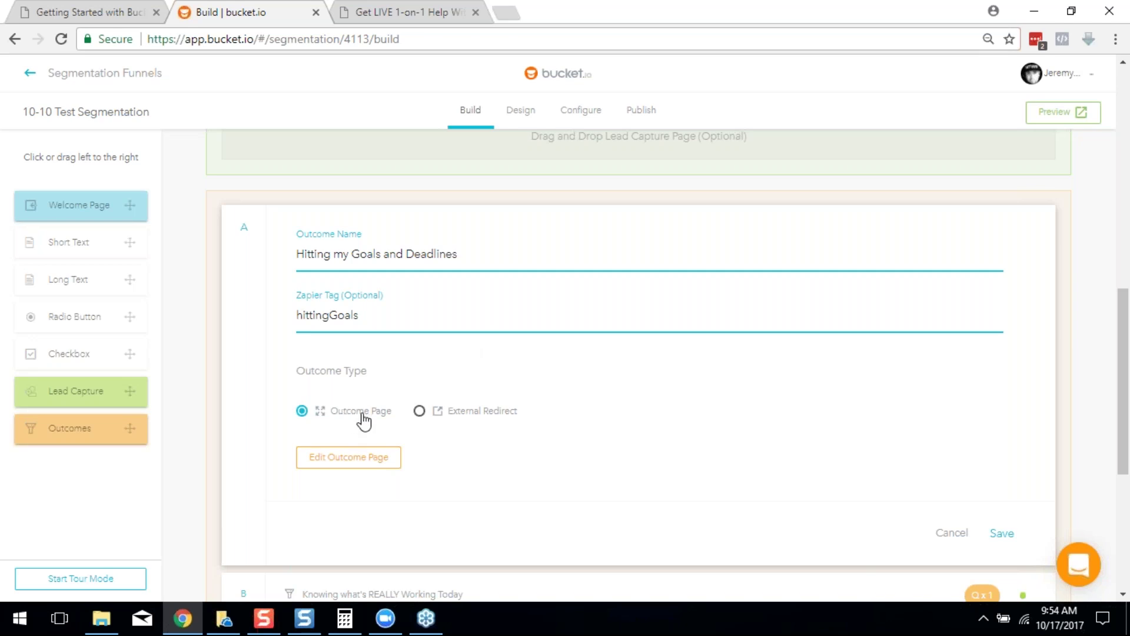
pyautogui.click(352, 459)
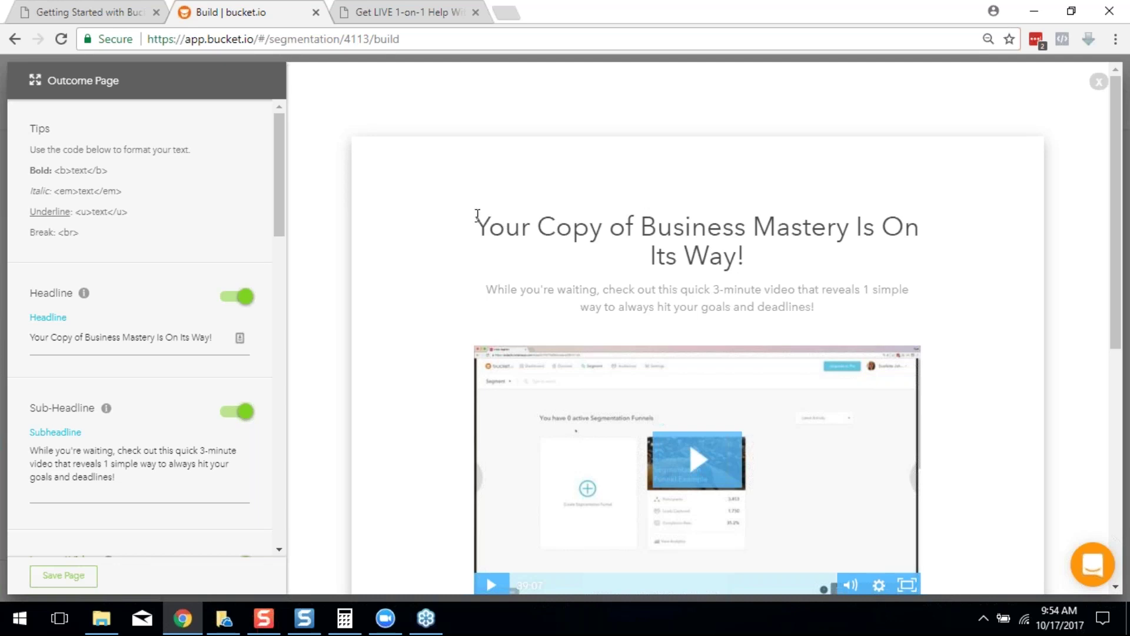
pyautogui.moveTo(283, 194); pyautogui.dragTo(317, 340)
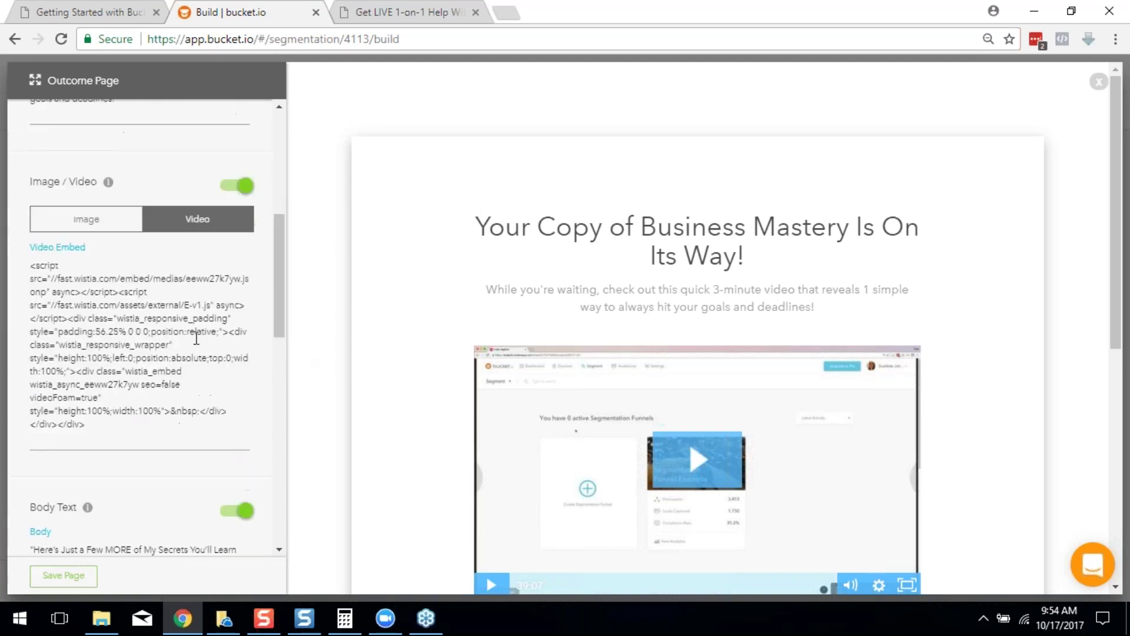
pyautogui.scroll(-2, 643, 429)
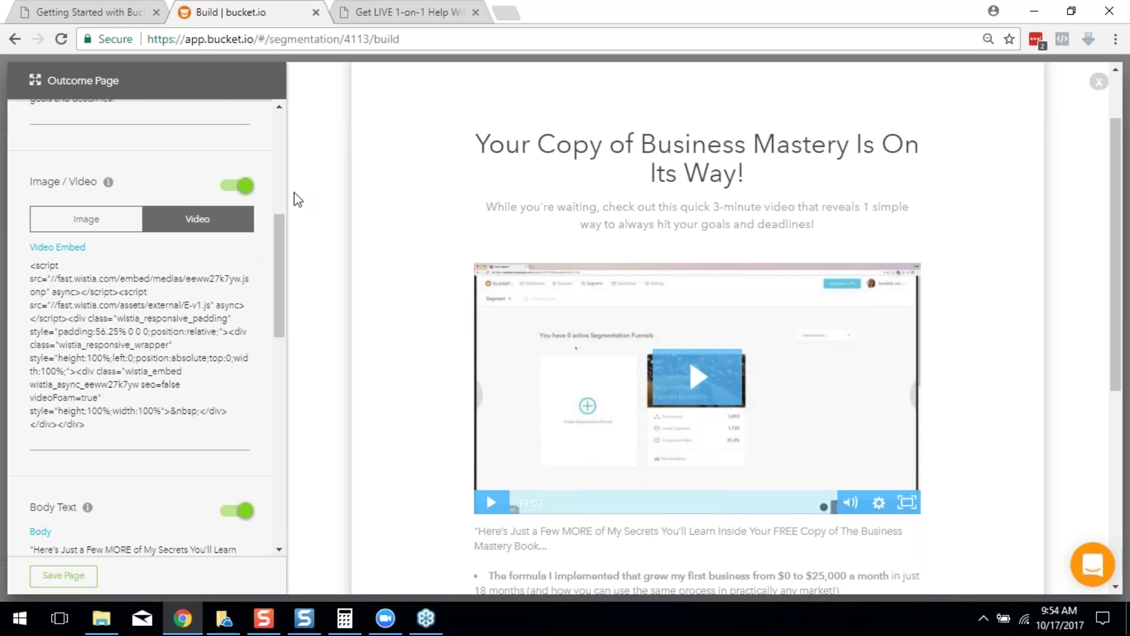
pyautogui.moveTo(280, 276); pyautogui.dragTo(271, 415)
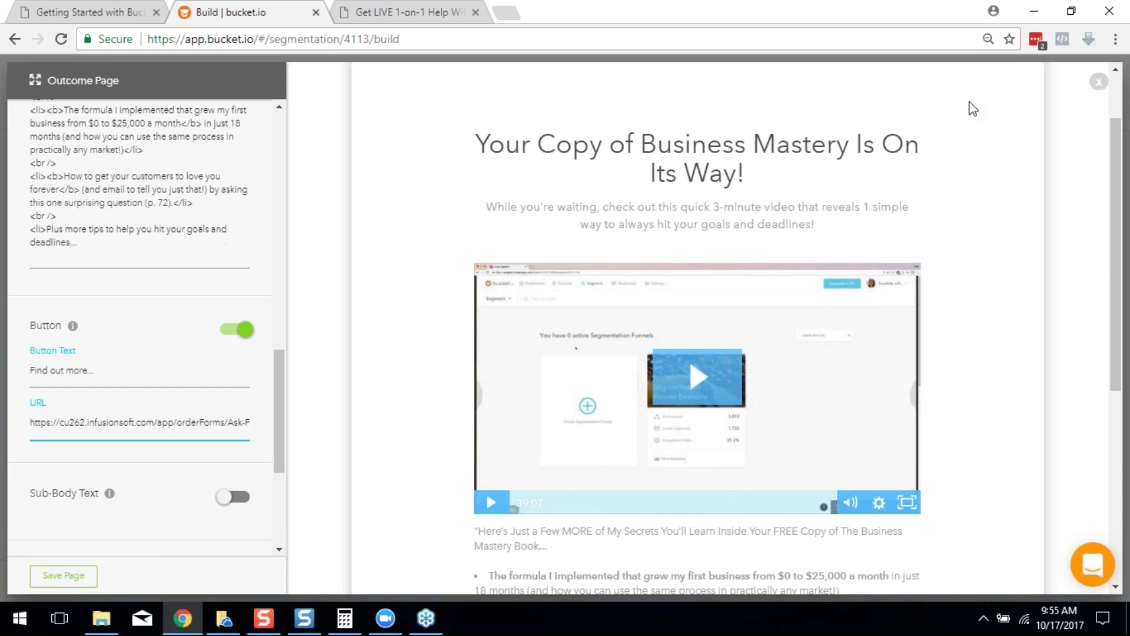
# Step: Close the outcome page, discarding its changes, and open a preview of the segmentation funnel
pyautogui.click(1098, 82)
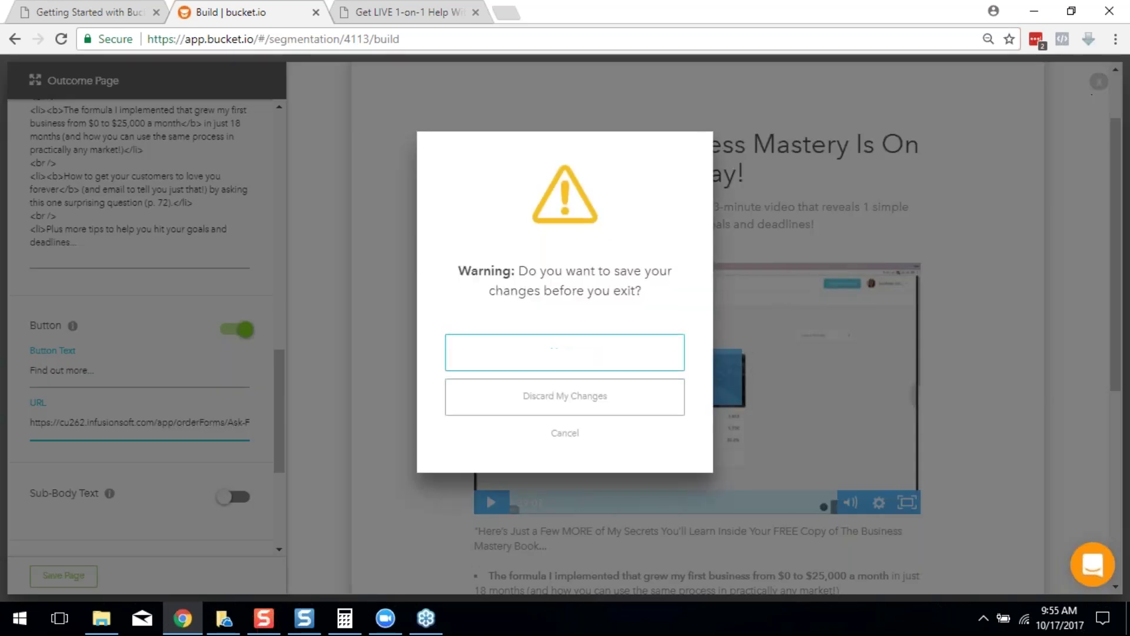
pyautogui.click(606, 400)
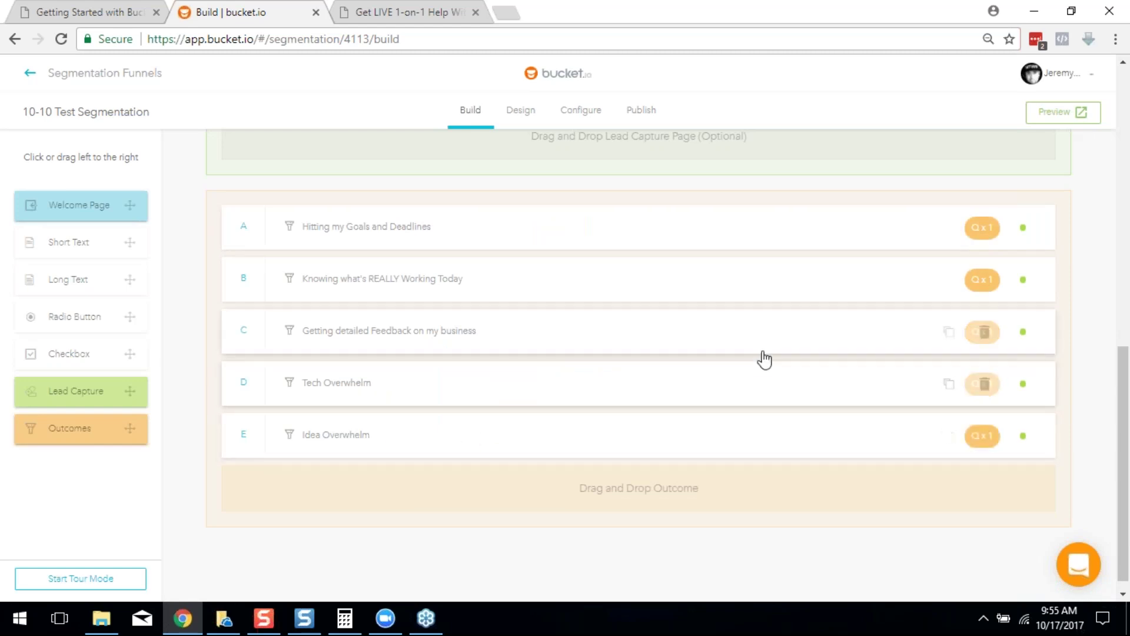
pyautogui.scroll(10, 822, 382)
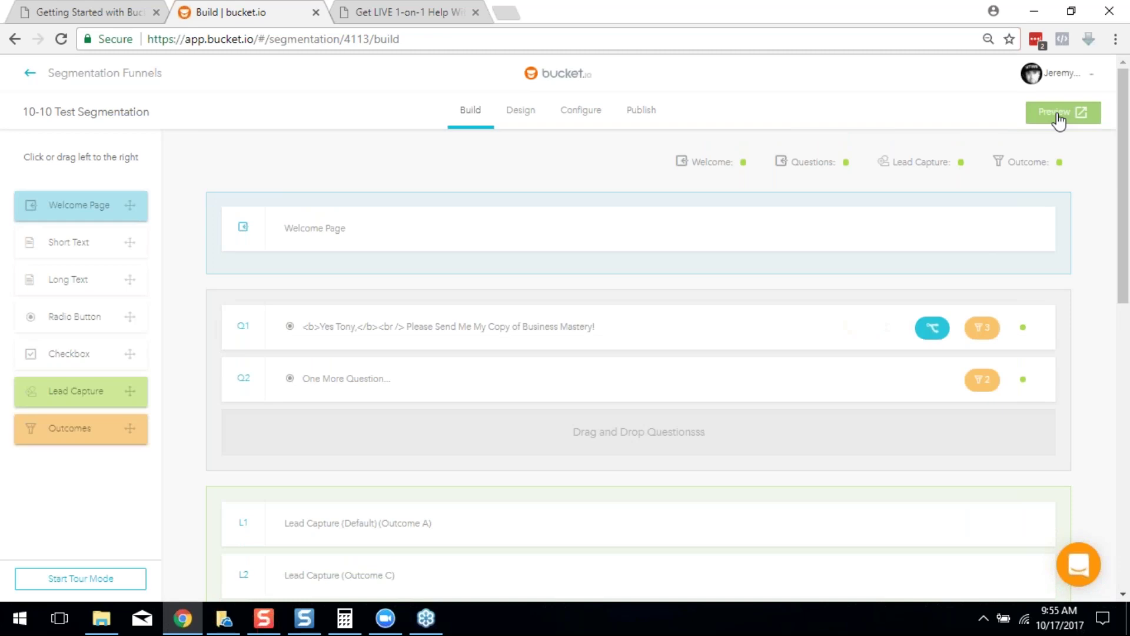
pyautogui.click(1057, 111)
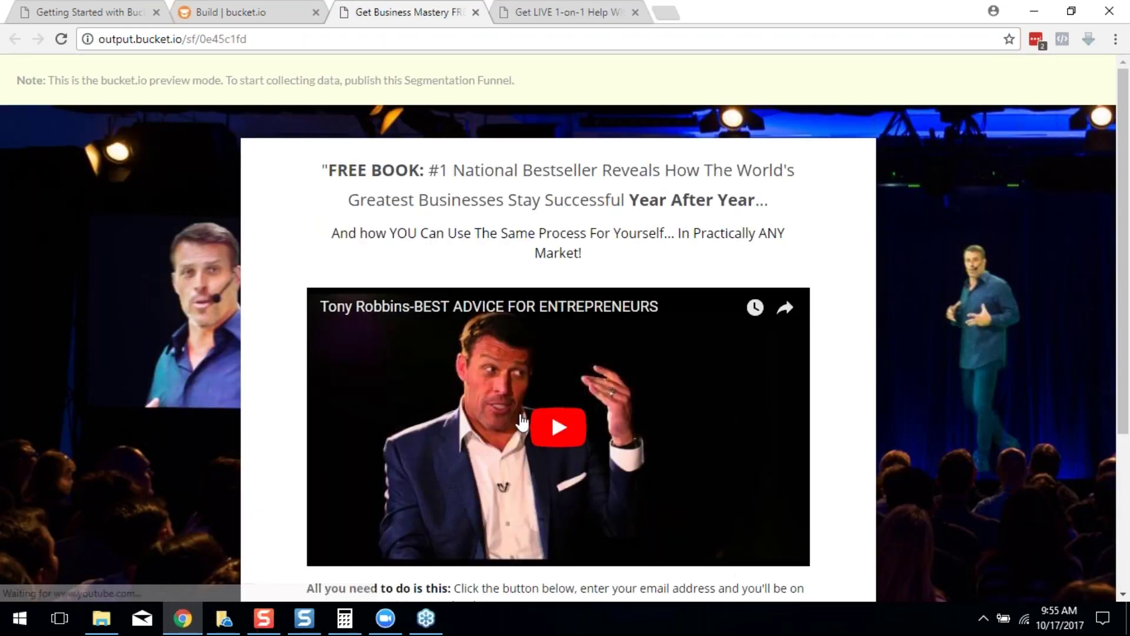
# Step: Look over the preview's welcome page and continue to the first question through "YES! I Want My Free Copy Of Business Mastery!"
pyautogui.scroll(-4, 351, 225)
pyautogui.scroll(4, 416, 168)
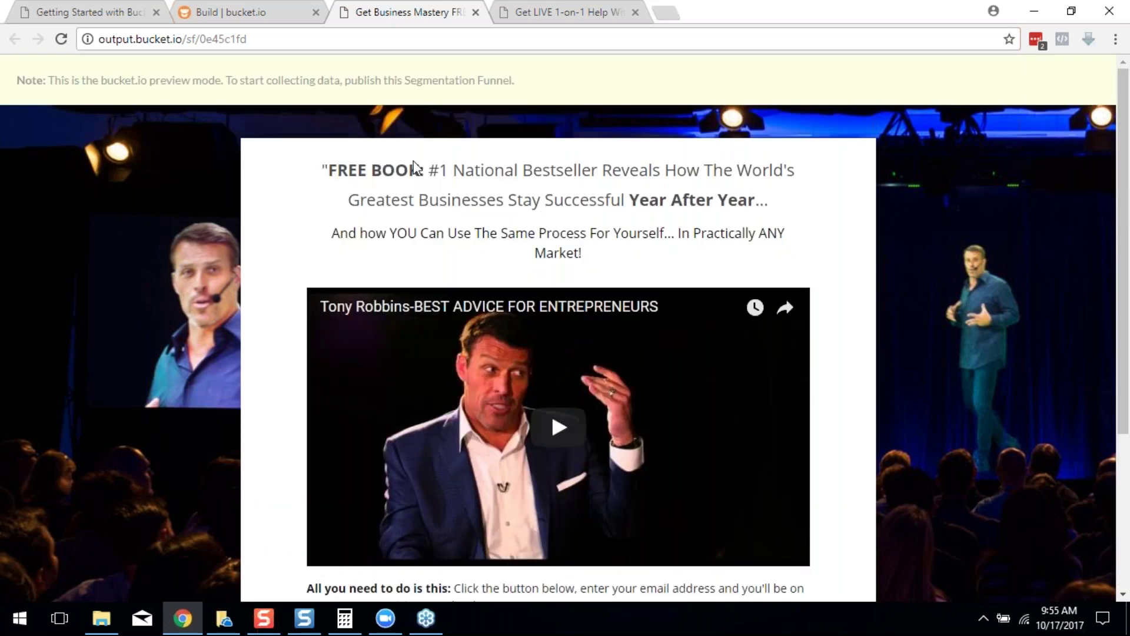
pyautogui.scroll(-4, 561, 169)
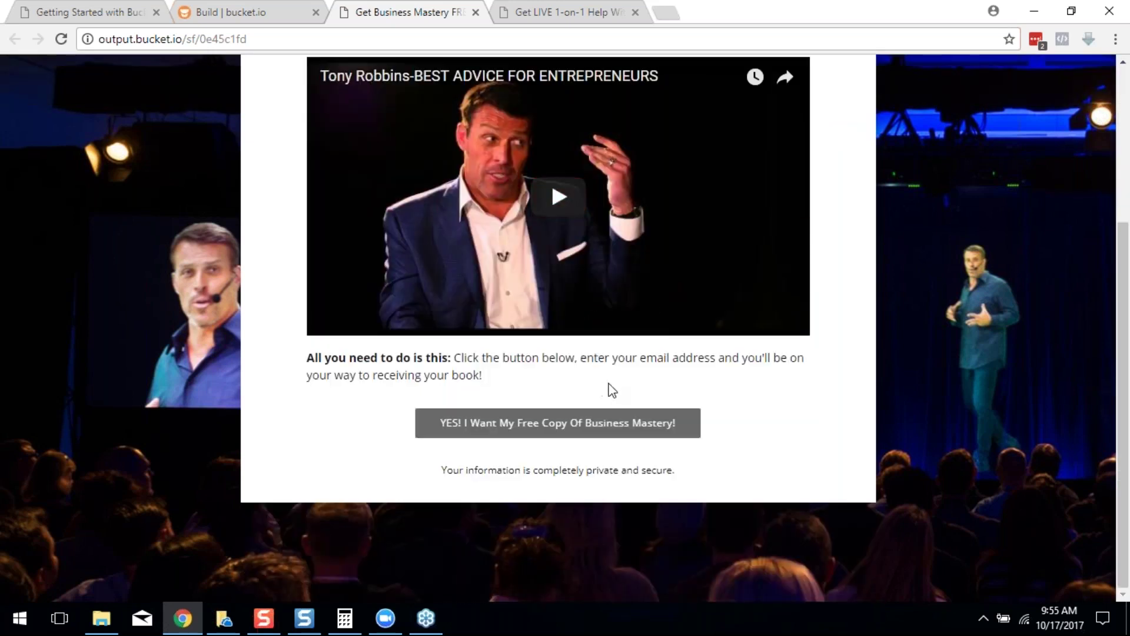
pyautogui.scroll(4, 611, 383)
pyautogui.scroll(-4, 517, 176)
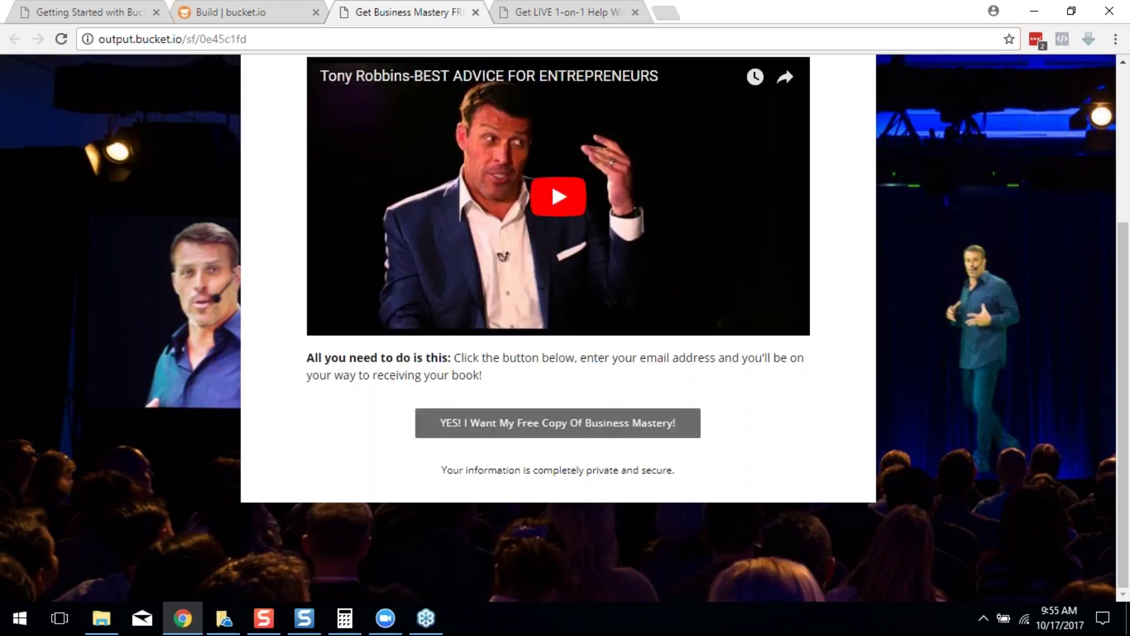
pyautogui.click(494, 436)
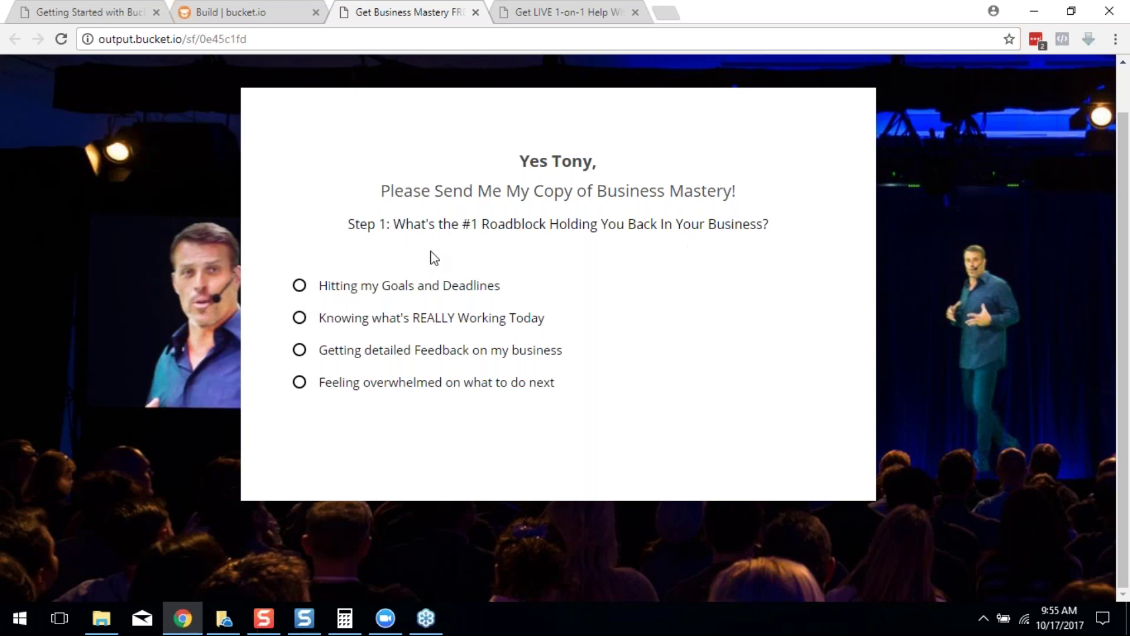
# Step: Answer the roadblock question with "Hitting my Goals and Deadlines" and highlight the goals-and-deadlines wording on the lead capture page
pyautogui.click(333, 287)
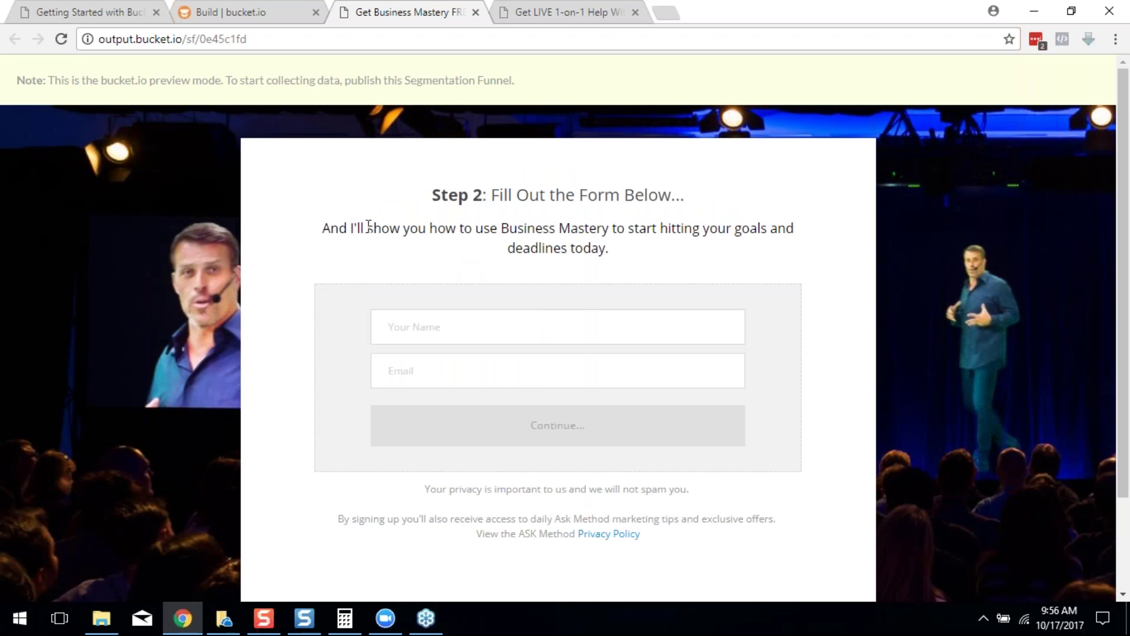
pyautogui.moveTo(434, 225); pyautogui.dragTo(783, 217)
pyautogui.moveTo(800, 254); pyautogui.dragTo(795, 265)
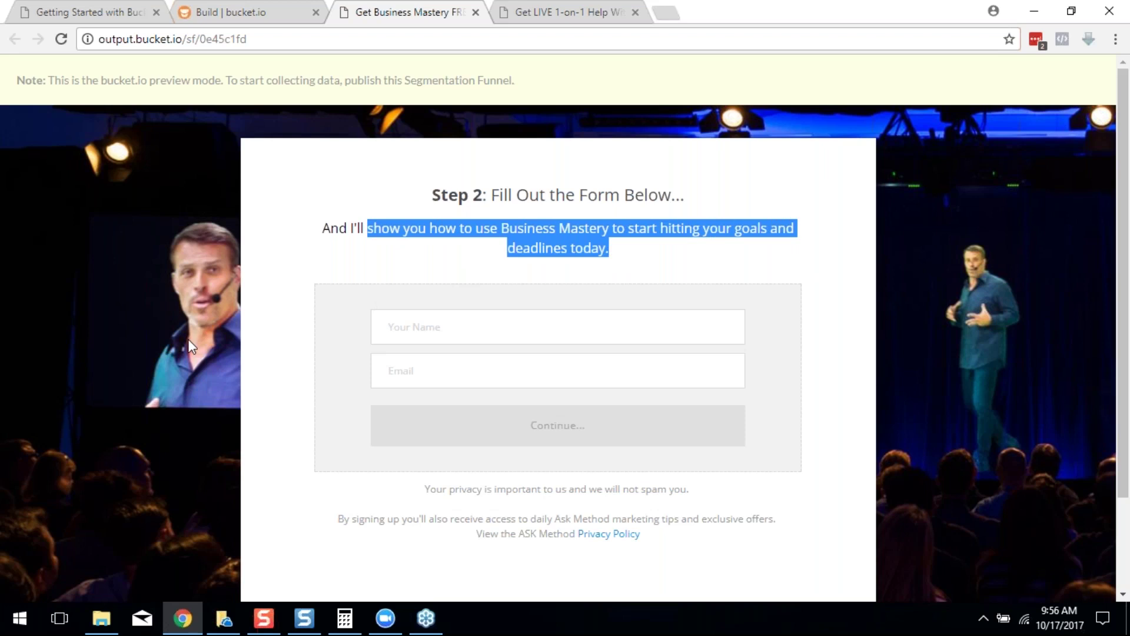
# Step: Fill in the lead capture form with a name and a test e-mail address, and submit it
pyautogui.click(445, 331)
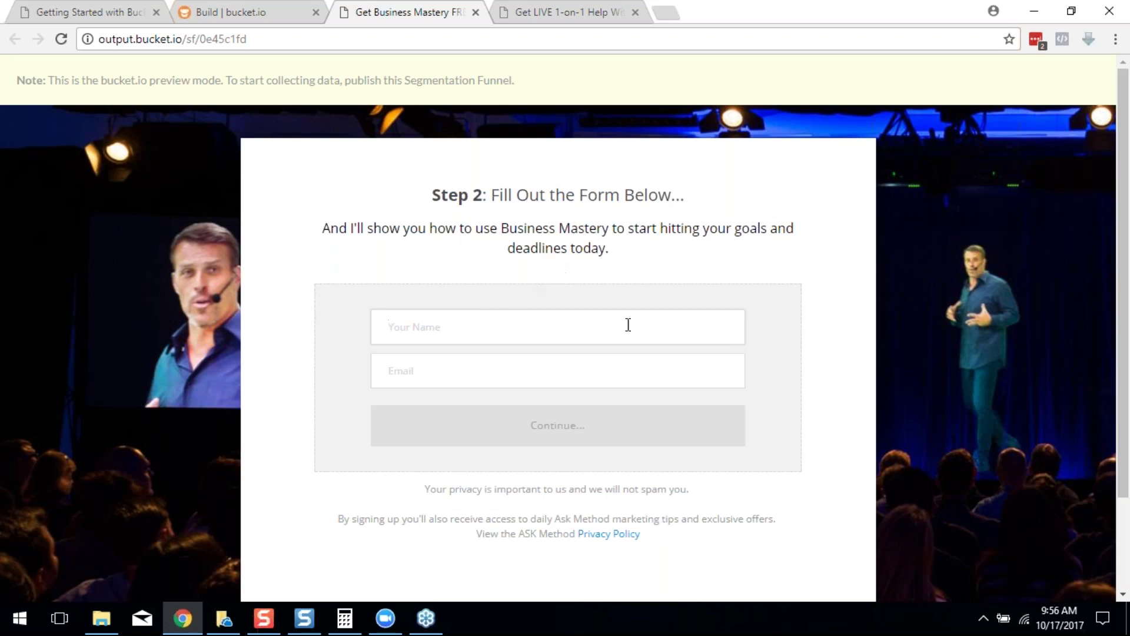
pyautogui.write('jeremy')
pyautogui.press('Tab')
pyautogui.write('test')
pyautogui.press('Down')
pyautogui.press('Return')
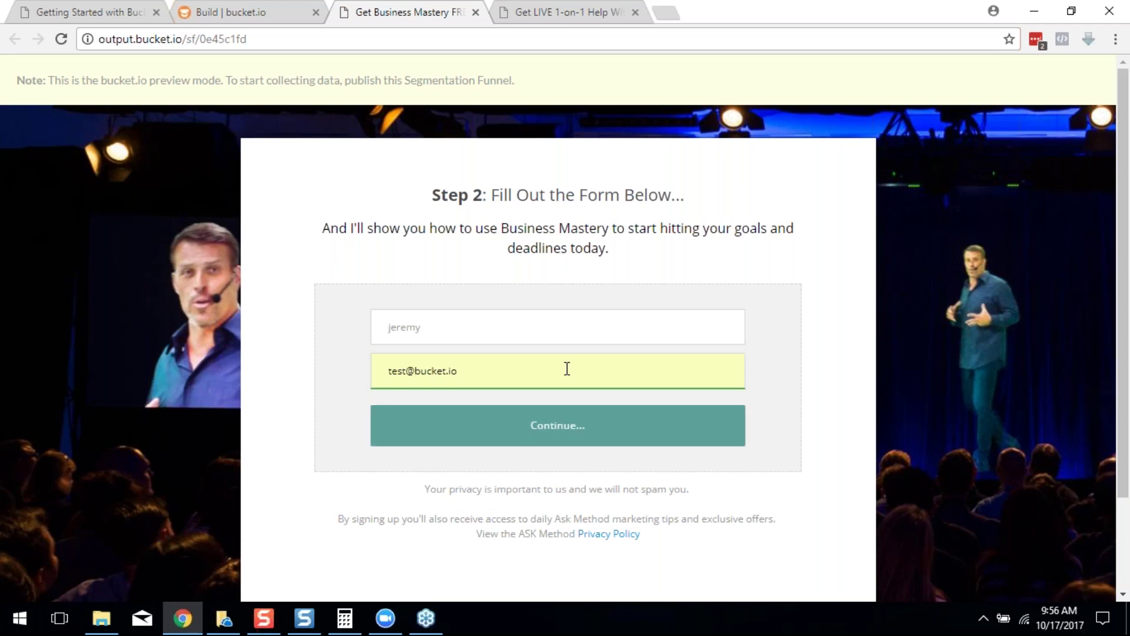
pyautogui.click(547, 429)
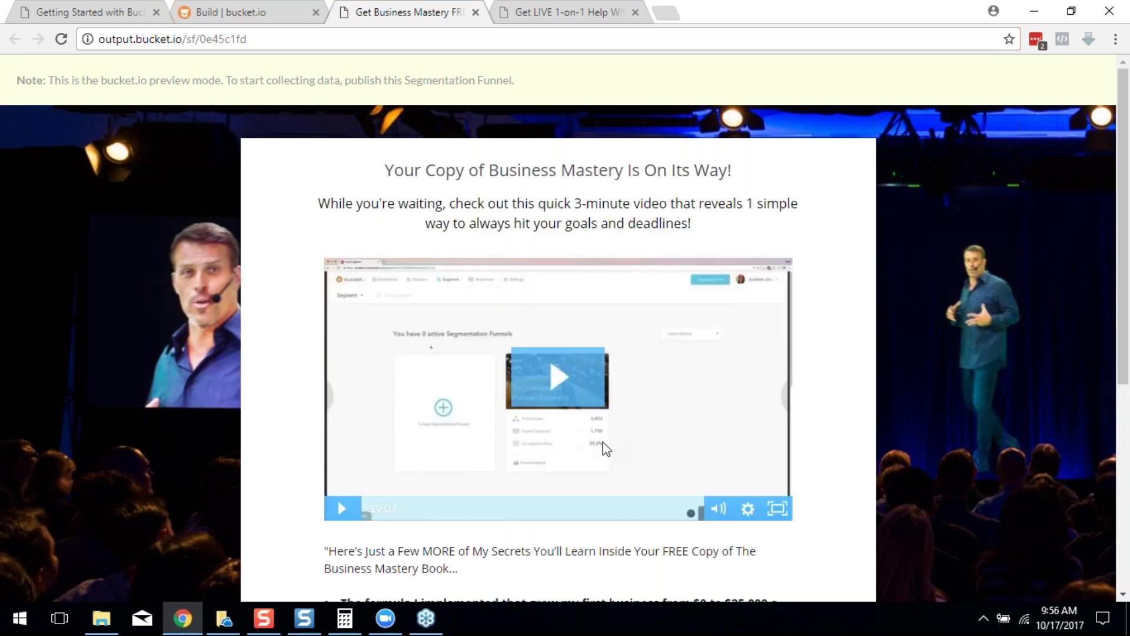
# Step: Look through the previewed outcome page and highlight the goals-and-deadlines wording in its sub-headline
pyautogui.scroll(-1, 848, 370)
pyautogui.scroll(-5, 860, 400)
pyautogui.scroll(6, 873, 442)
pyautogui.moveTo(449, 206); pyautogui.dragTo(804, 230)
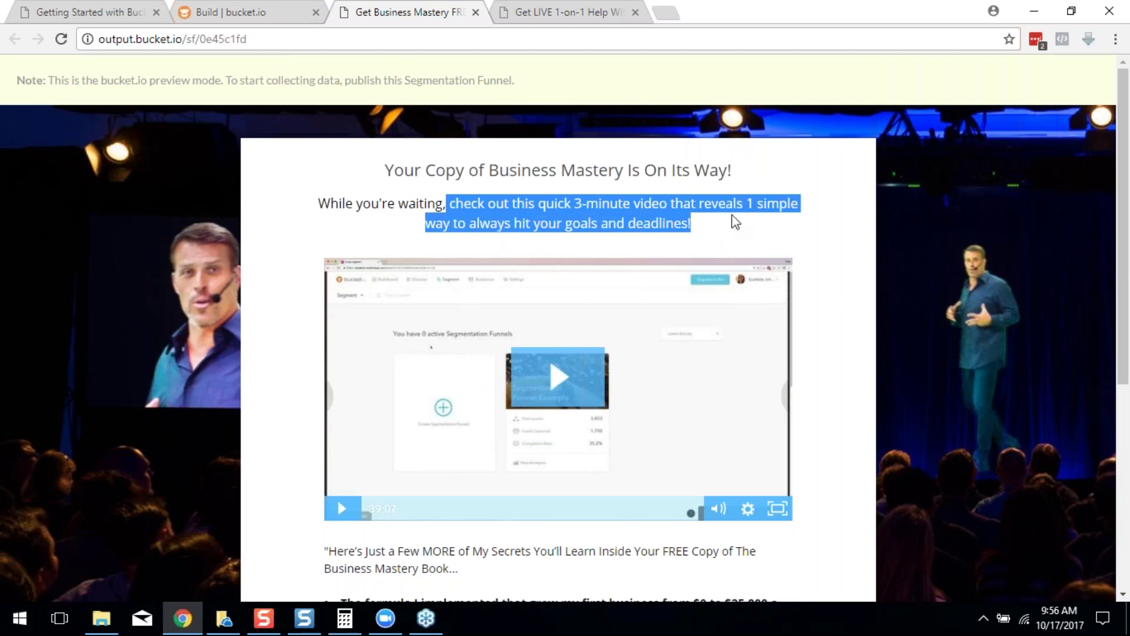
pyautogui.moveTo(471, 222); pyautogui.dragTo(720, 227)
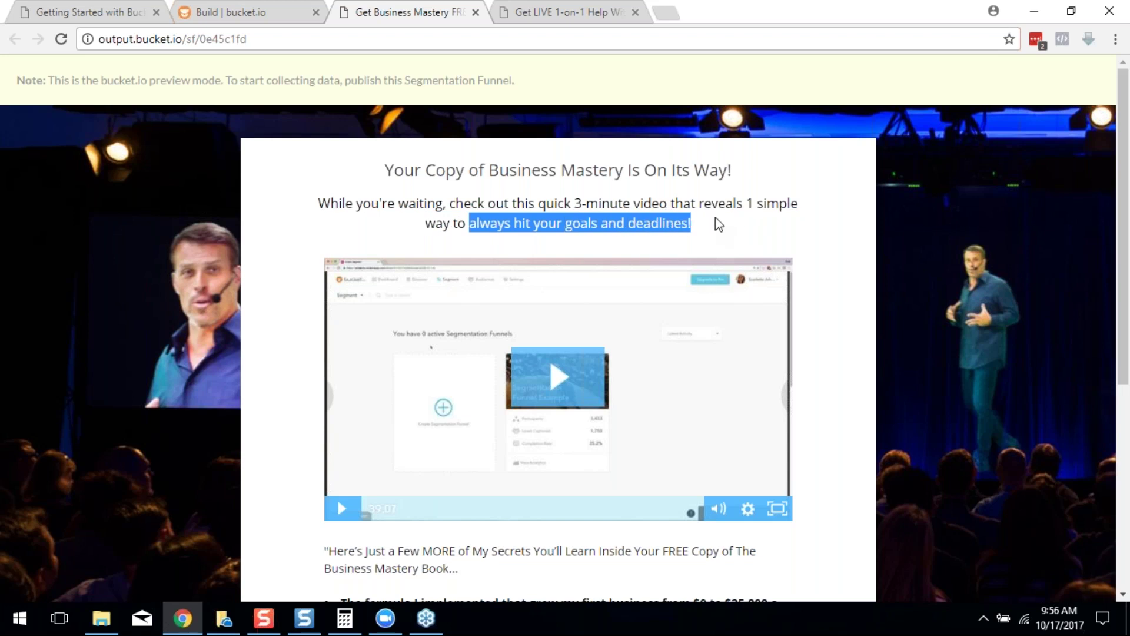
# Step: Return to the funnel builder and open the outcome page of "Getting detailed Feedback on my business"
pyautogui.click(200, 7)
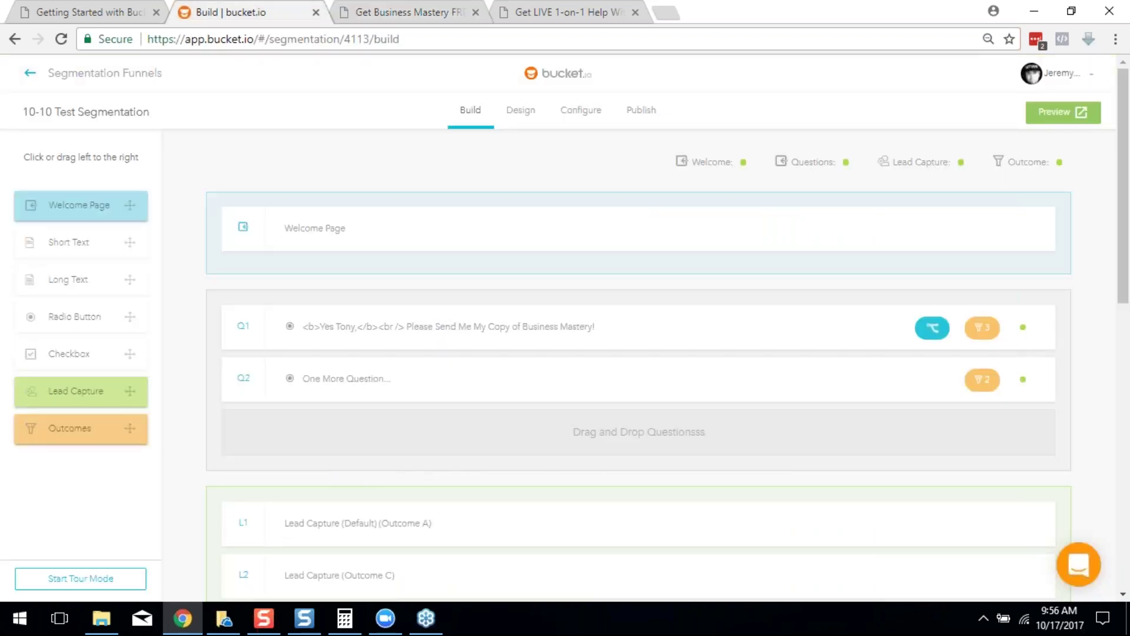
pyautogui.scroll(-6, 374, 475)
pyautogui.click(380, 447)
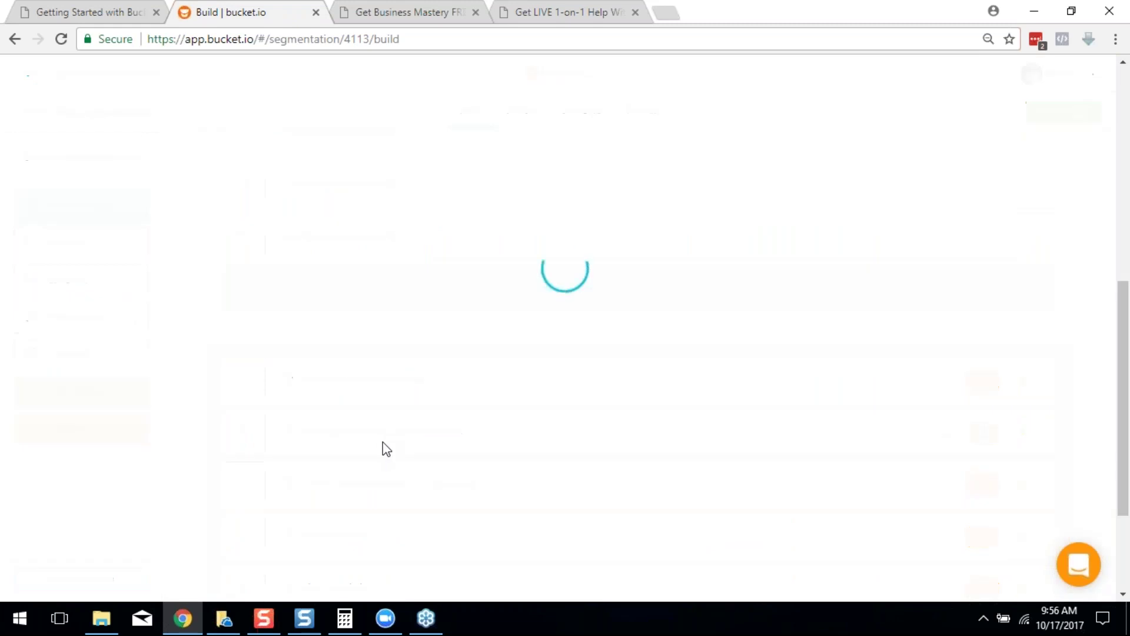
pyautogui.scroll(-2, 399, 436)
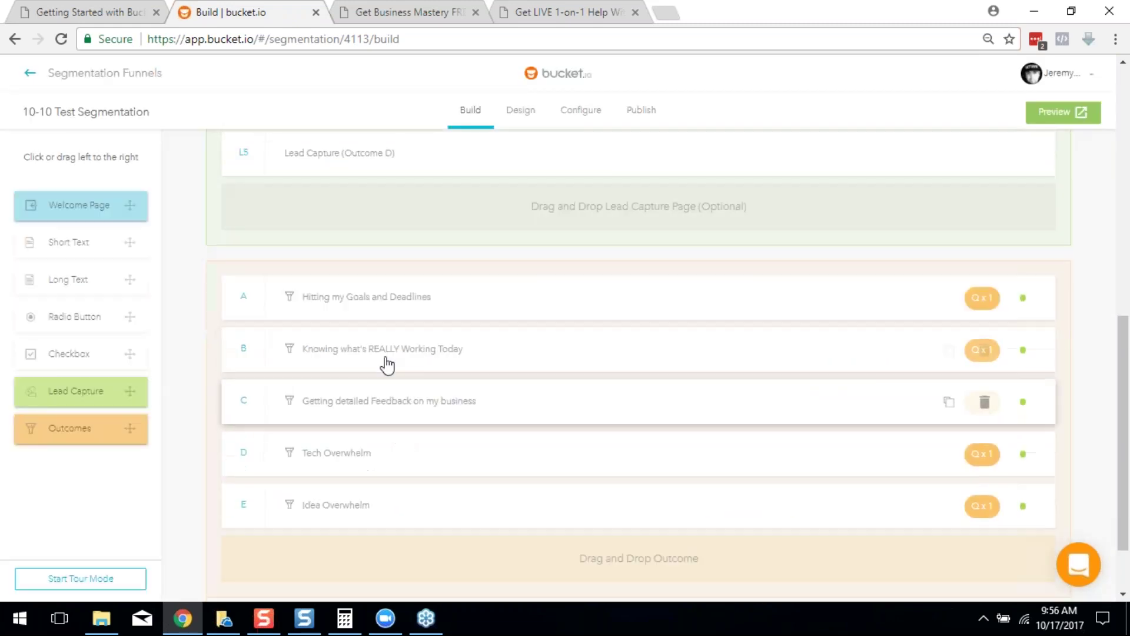
pyautogui.click(369, 406)
pyautogui.scroll(-6, 371, 409)
pyautogui.click(365, 386)
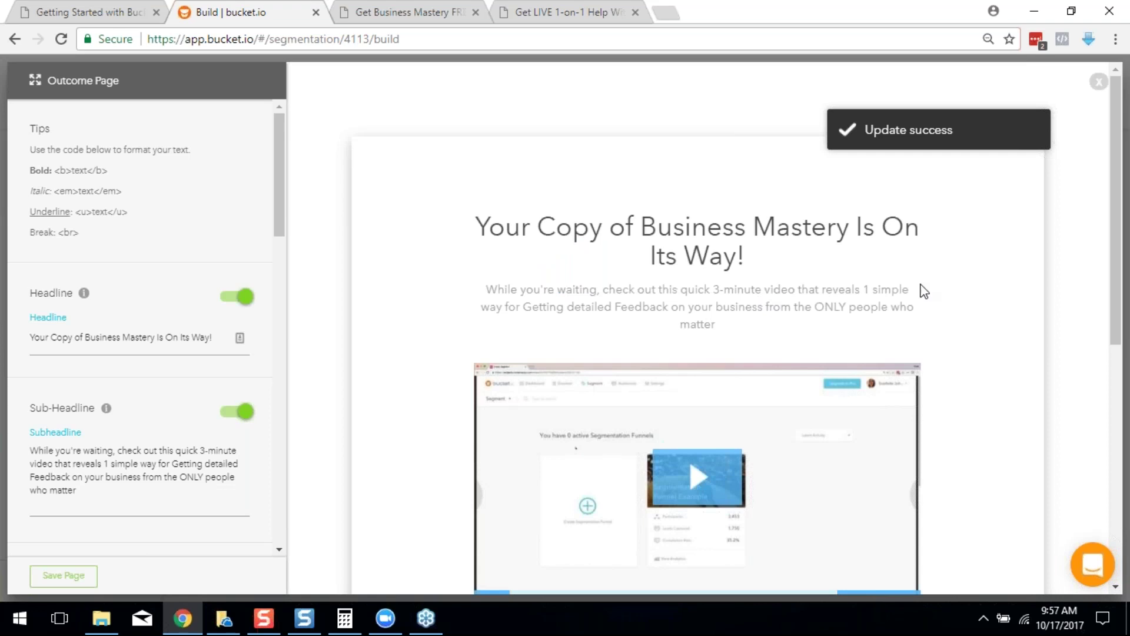
# Step: Highlight the detailed-feedback wording in the outcome page's sub-headline, and close the page discarding any changes
pyautogui.moveTo(522, 305); pyautogui.dragTo(715, 326)
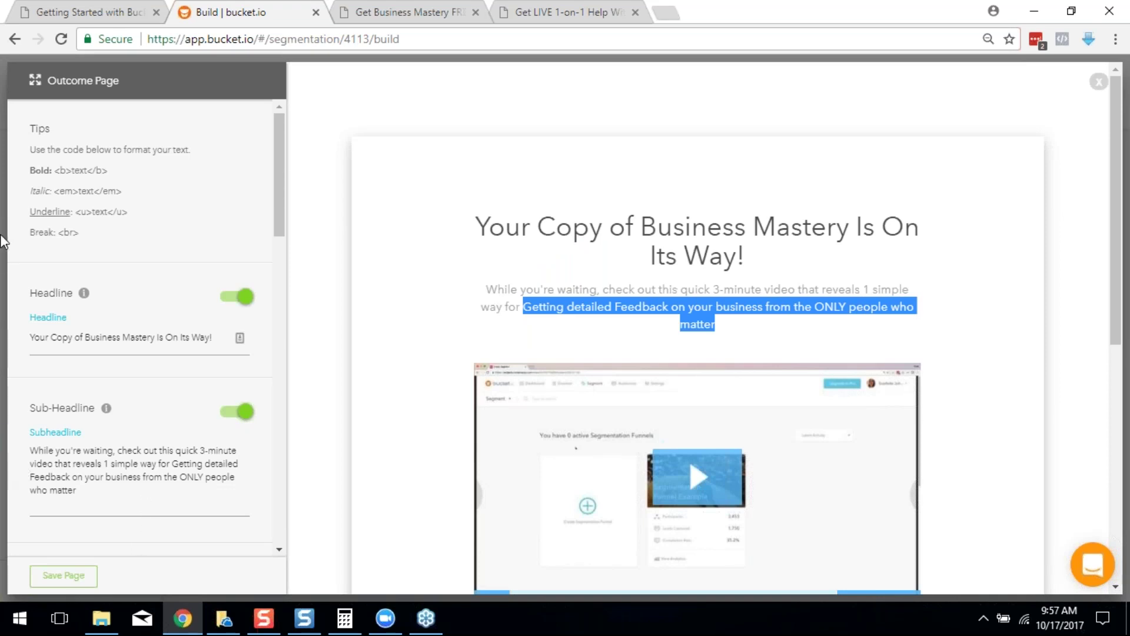
pyautogui.click(1099, 82)
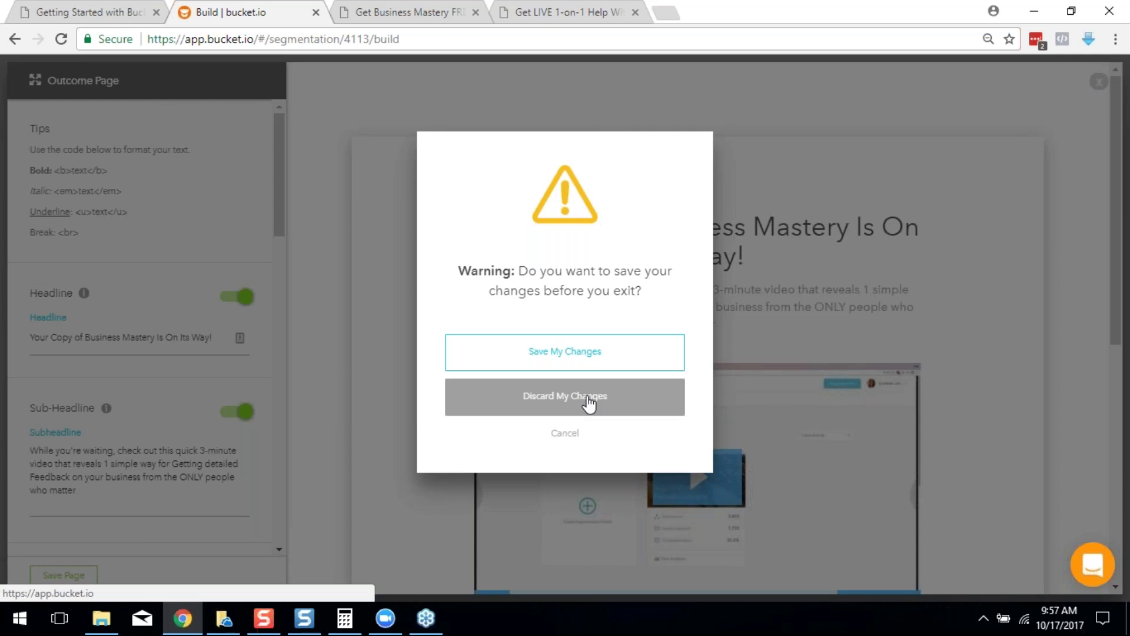
pyautogui.click(614, 413)
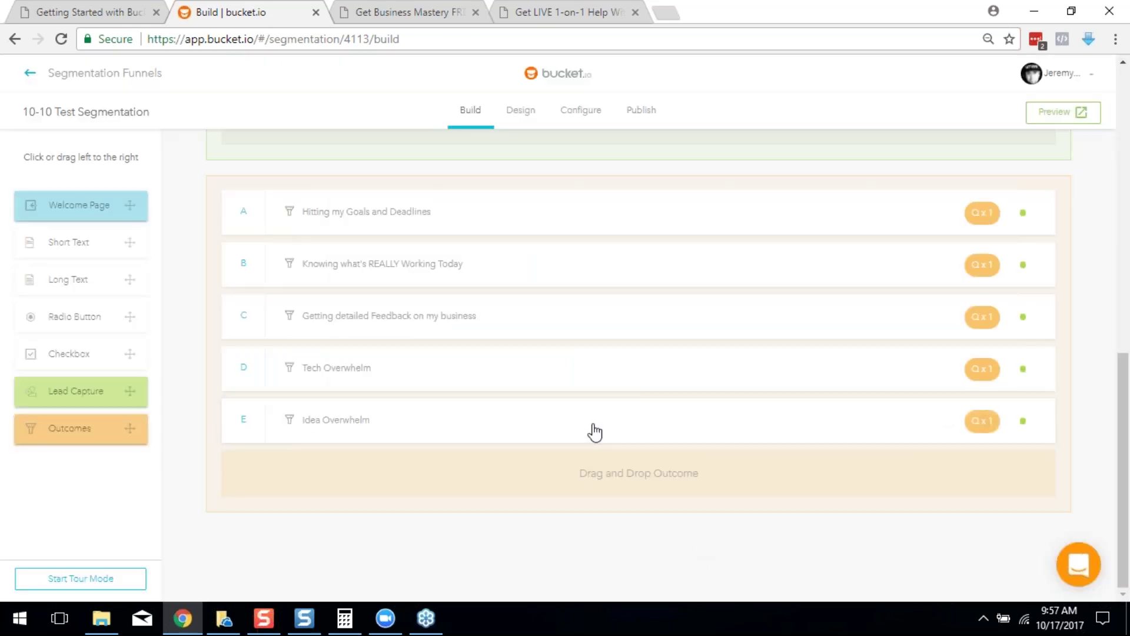
# Step: Open the outcome mapping of question Q1 and remove the mappings of answers a, b and c
pyautogui.scroll(4, 631, 327)
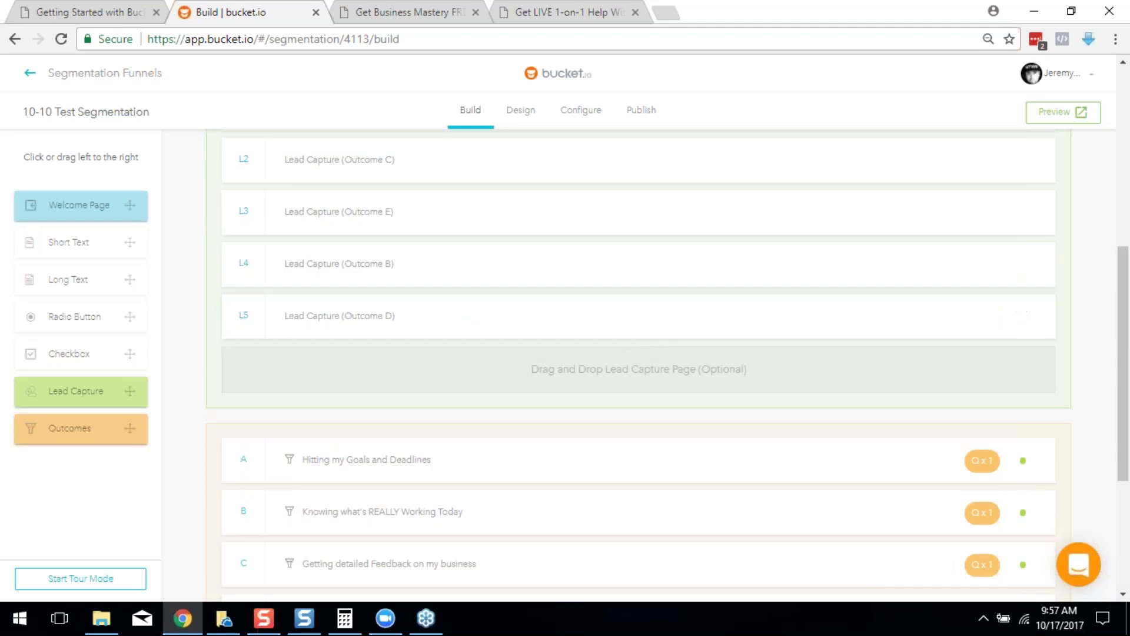
pyautogui.scroll(4, 654, 414)
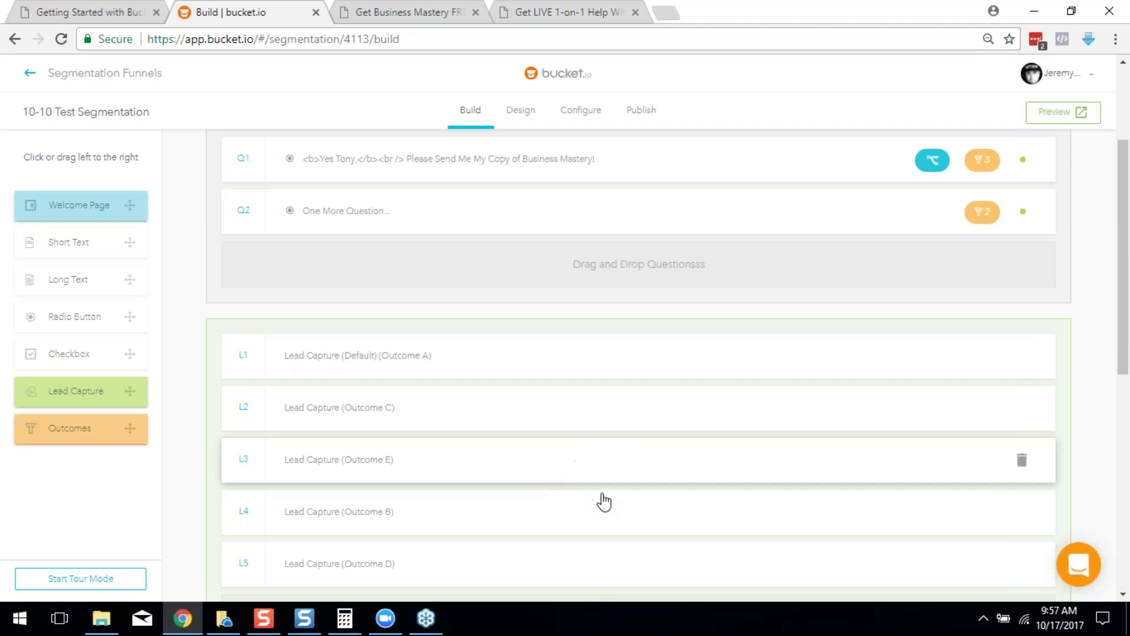
pyautogui.scroll(3, 595, 471)
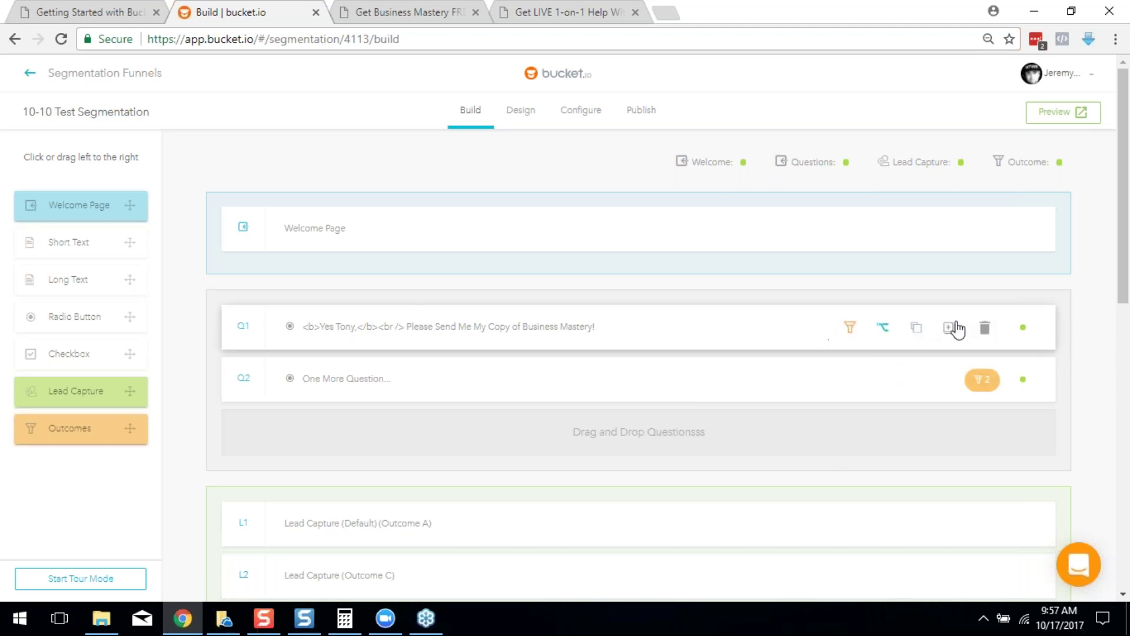
pyautogui.click(849, 327)
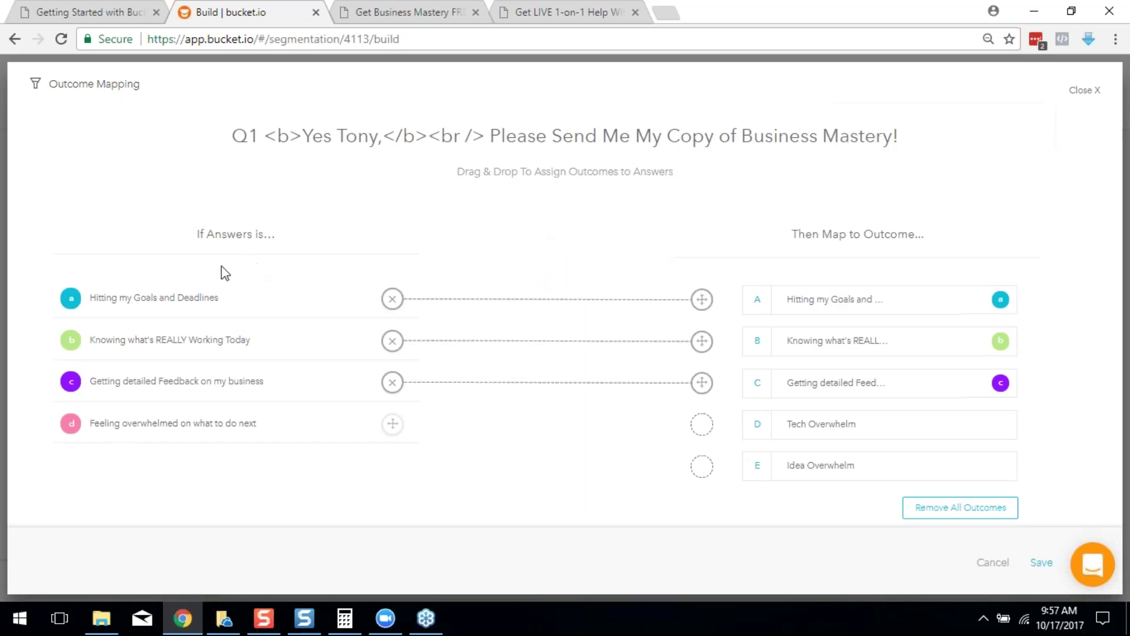
pyautogui.click(392, 299)
pyautogui.click(392, 341)
pyautogui.click(391, 383)
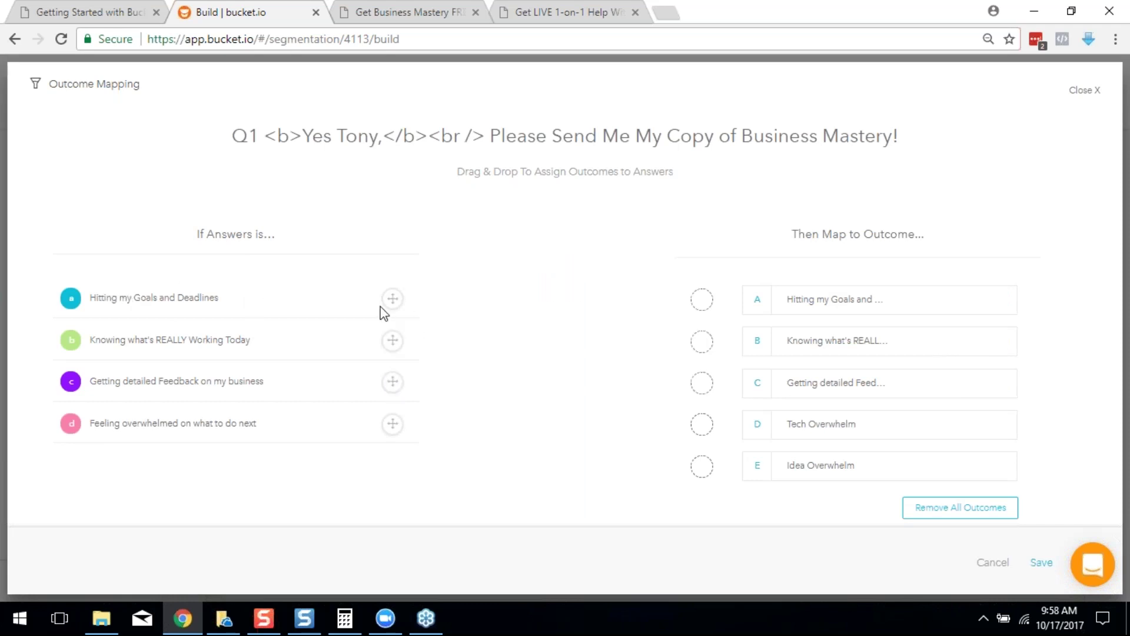
# Step: Map answers a, b and c to the matching outcomes A, B and C
pyautogui.moveTo(392, 302); pyautogui.dragTo(701, 310)
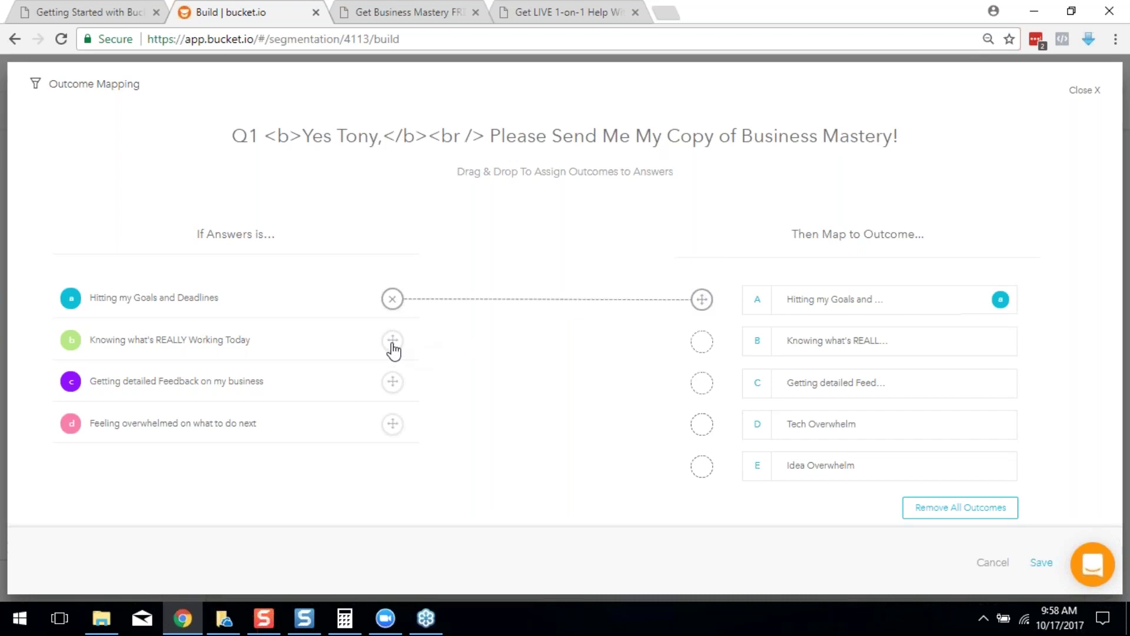
pyautogui.moveTo(393, 344); pyautogui.dragTo(699, 347)
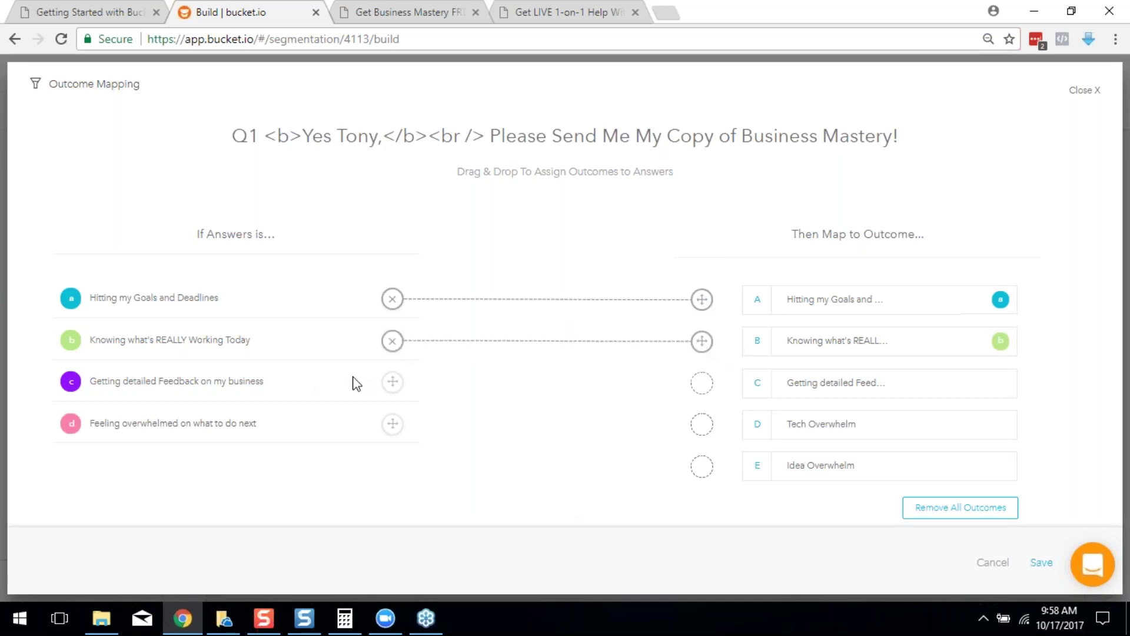
pyautogui.moveTo(392, 383); pyautogui.dragTo(700, 384)
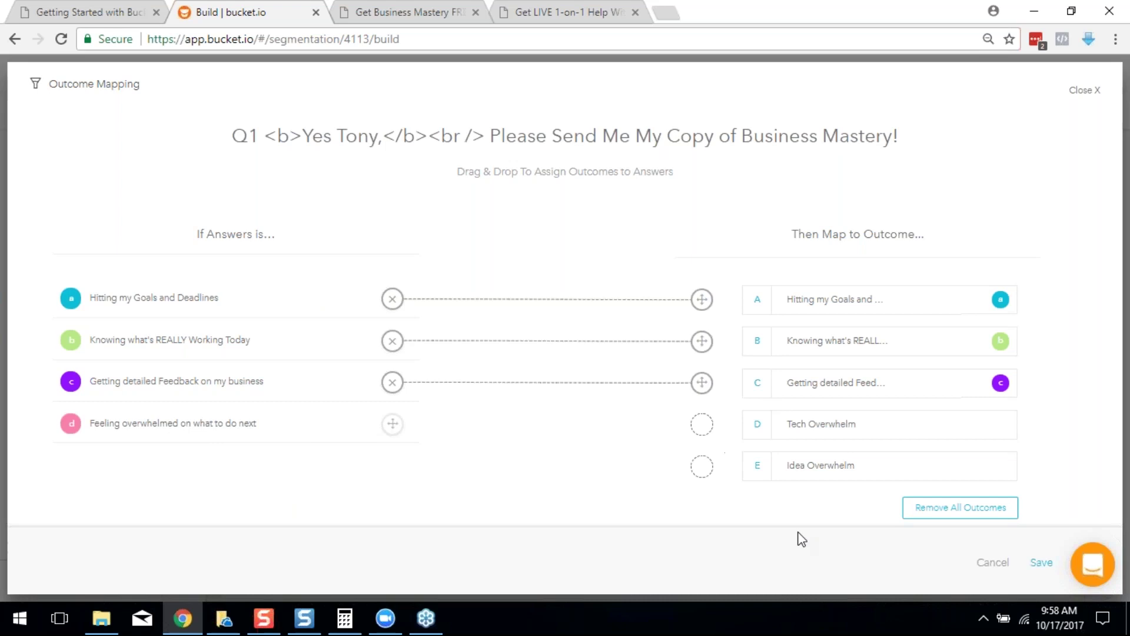
# Step: Try mapping "Feeling overwhelmed on what to do next" to Tech Overwhelm, remove that mapping, and save the outcome mapping
pyautogui.moveTo(395, 427); pyautogui.dragTo(696, 432)
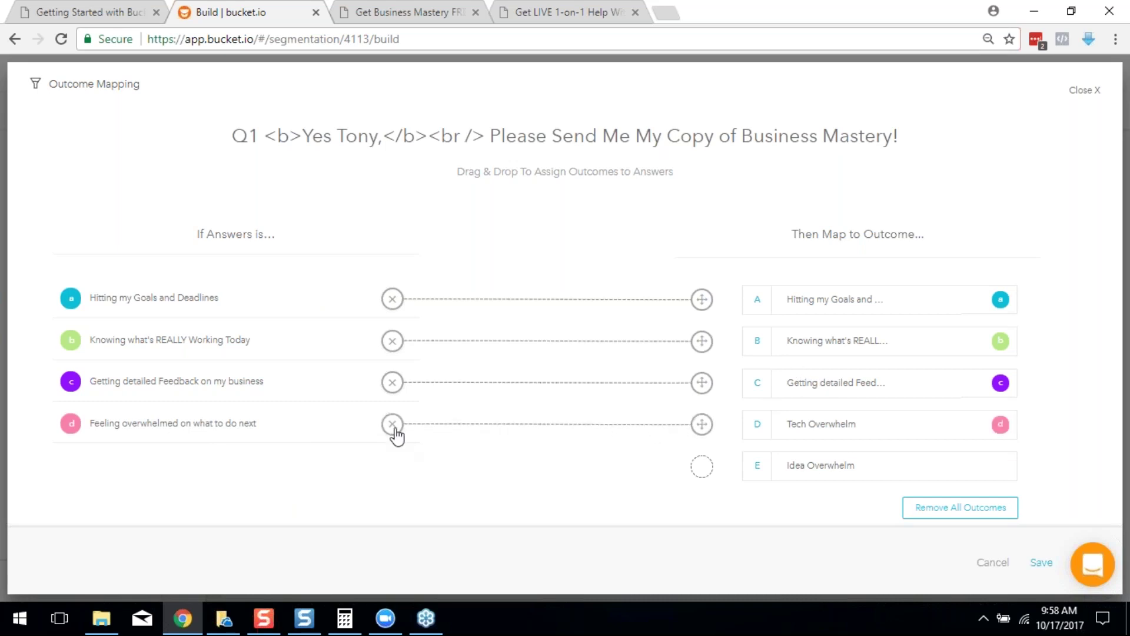
pyautogui.hotkey('ctrl', 'a')
pyautogui.click(641, 460)
pyautogui.click(392, 423)
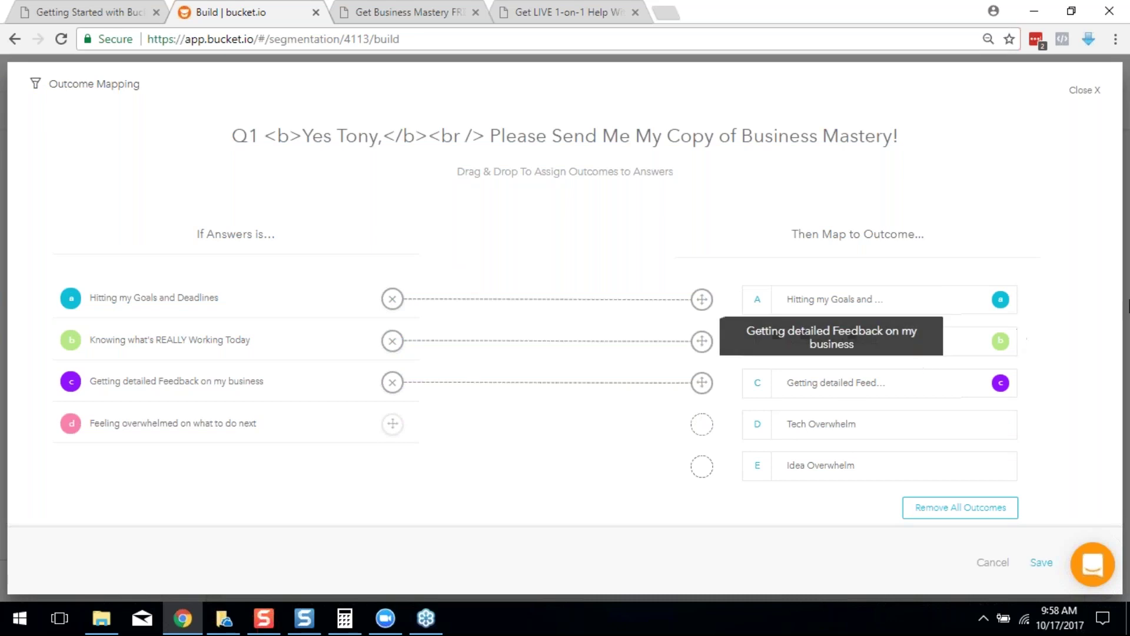
pyautogui.click(1051, 564)
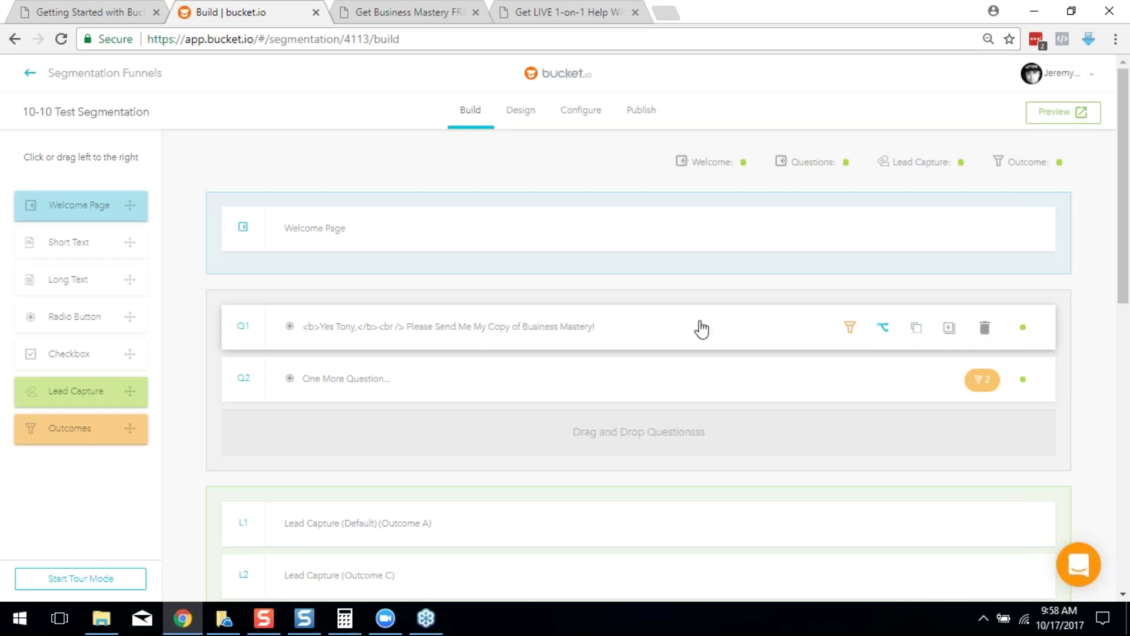
# Step: In Q1's branching logic, disconnect "Feeling overwhelmed on what to do next", reconnect it to Q2 "One More Question...", and save
pyautogui.click(884, 329)
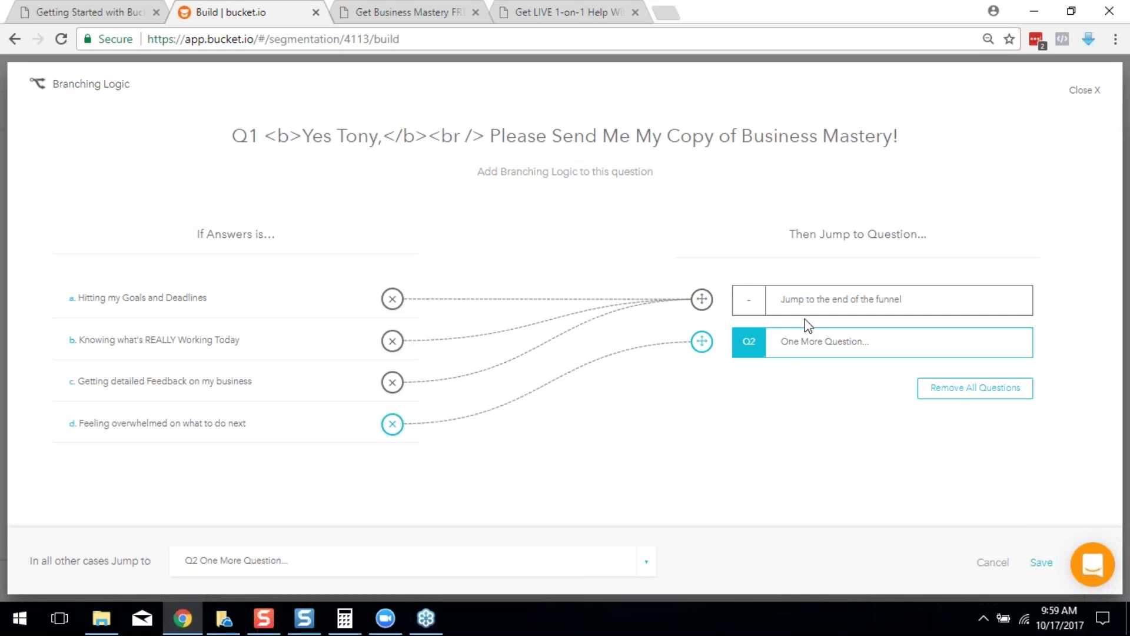
pyautogui.click(396, 430)
pyautogui.moveTo(414, 431); pyautogui.dragTo(701, 342)
pyautogui.click(1046, 568)
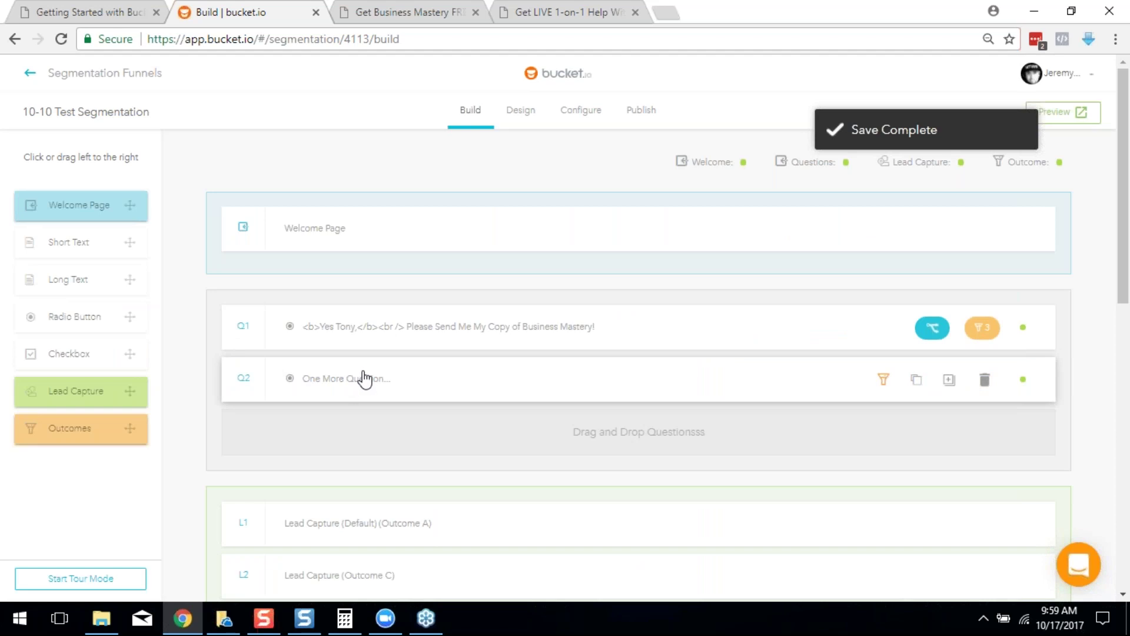
# Step: Open the outcome mapping of Q2 "One More Question...", review its answer-to-outcome connections, and save it
pyautogui.click(883, 380)
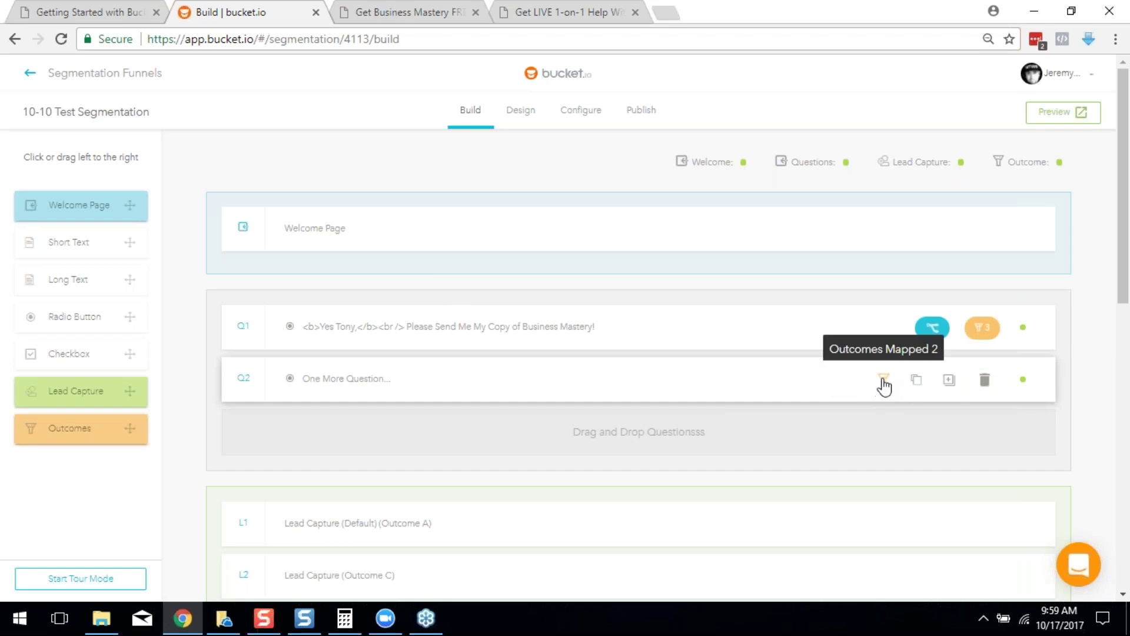
pyautogui.click(881, 381)
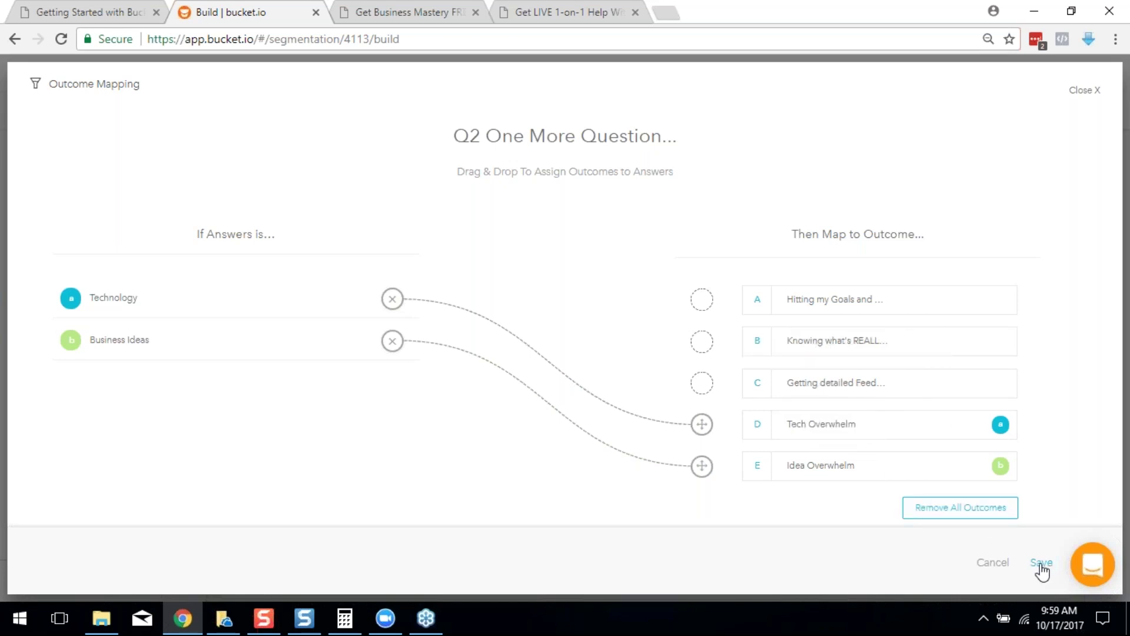
pyautogui.click(1042, 563)
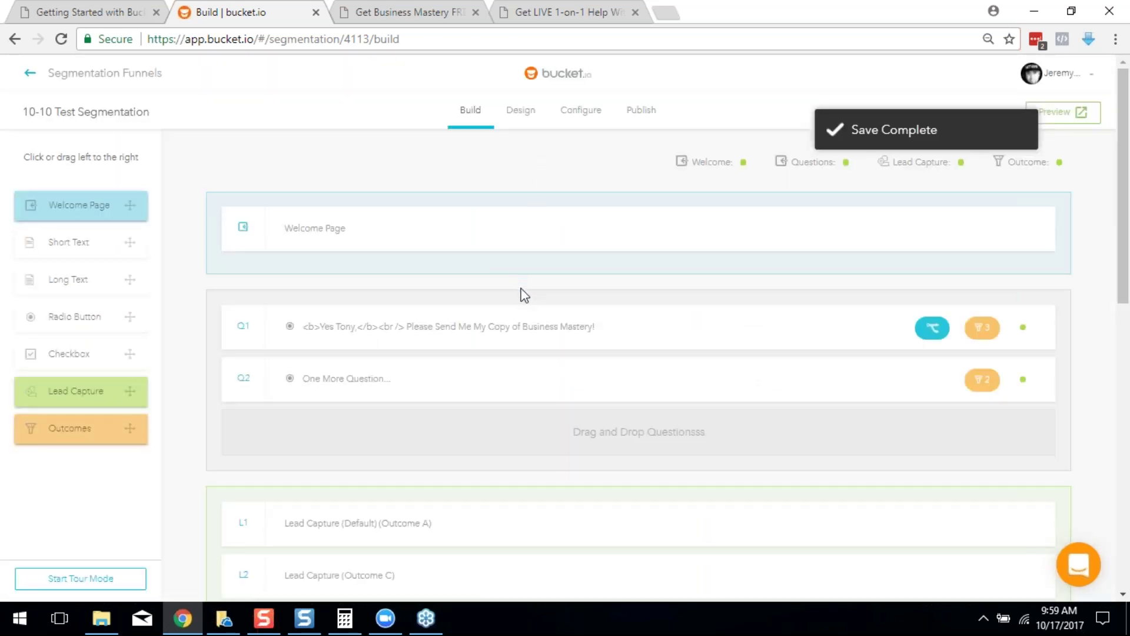
# Step: Review the funnel's outcomes and lead capture pages, and open the Outcome C lead capture page to examine its form and settings
pyautogui.scroll(-5, 472, 291)
pyautogui.scroll(-4, 465, 294)
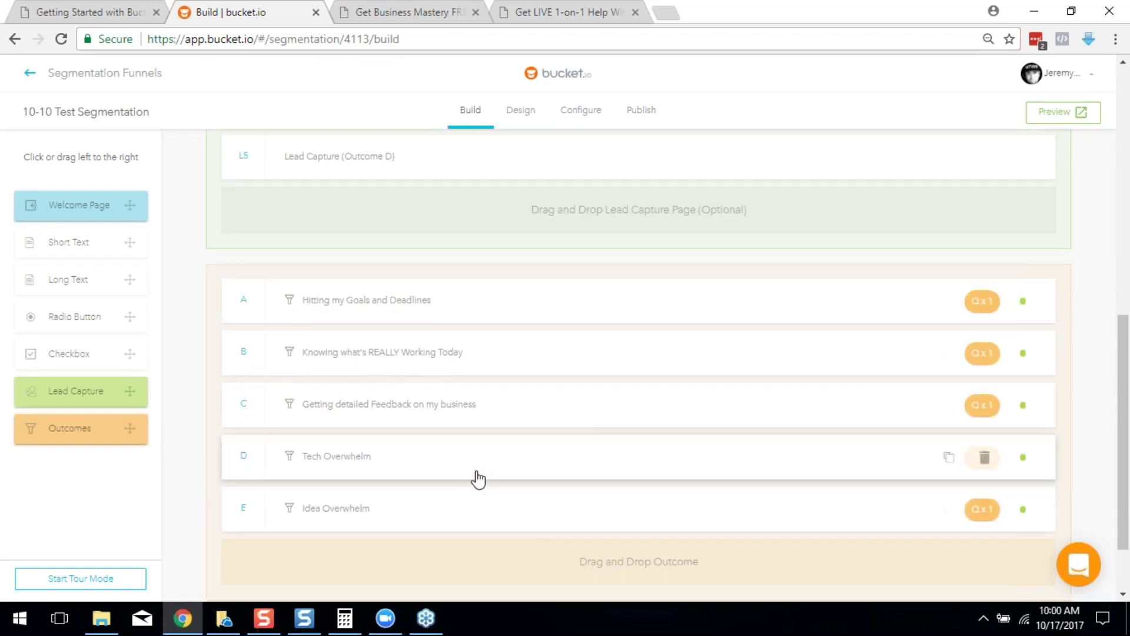
pyautogui.scroll(4, 481, 473)
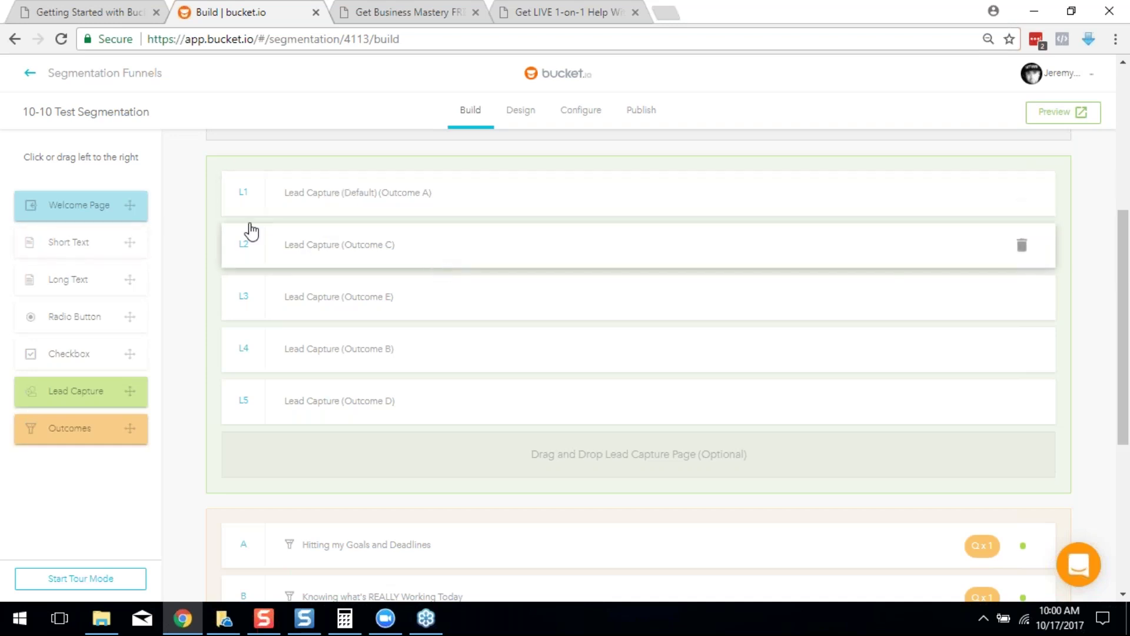
pyautogui.scroll(-4, 383, 383)
pyautogui.scroll(4, 613, 340)
pyautogui.click(361, 252)
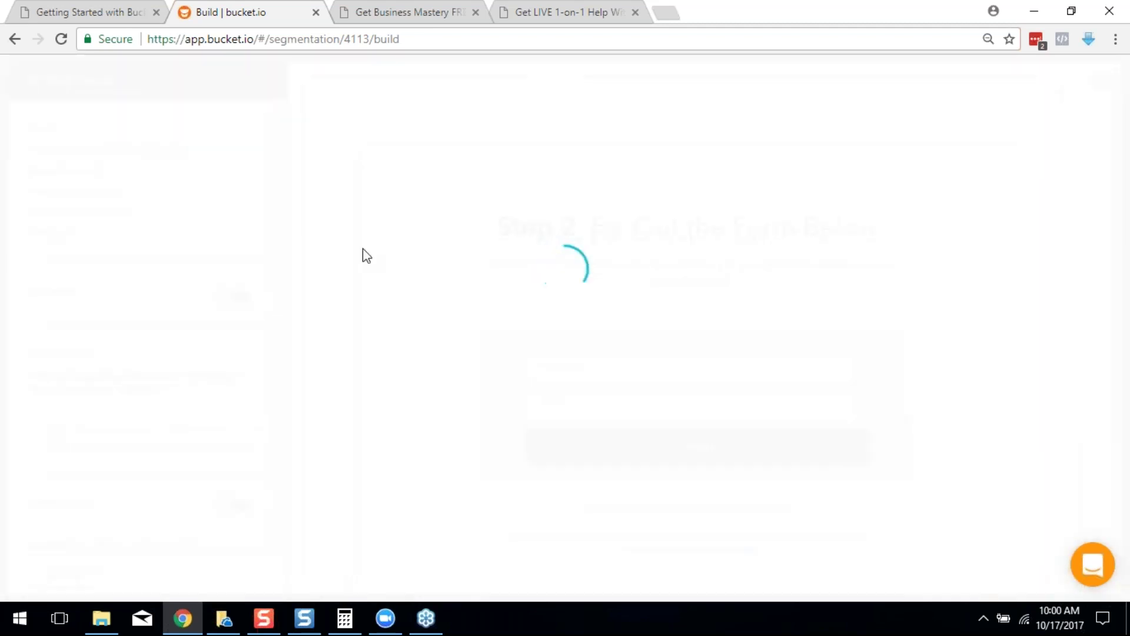
pyautogui.scroll(-5, 877, 308)
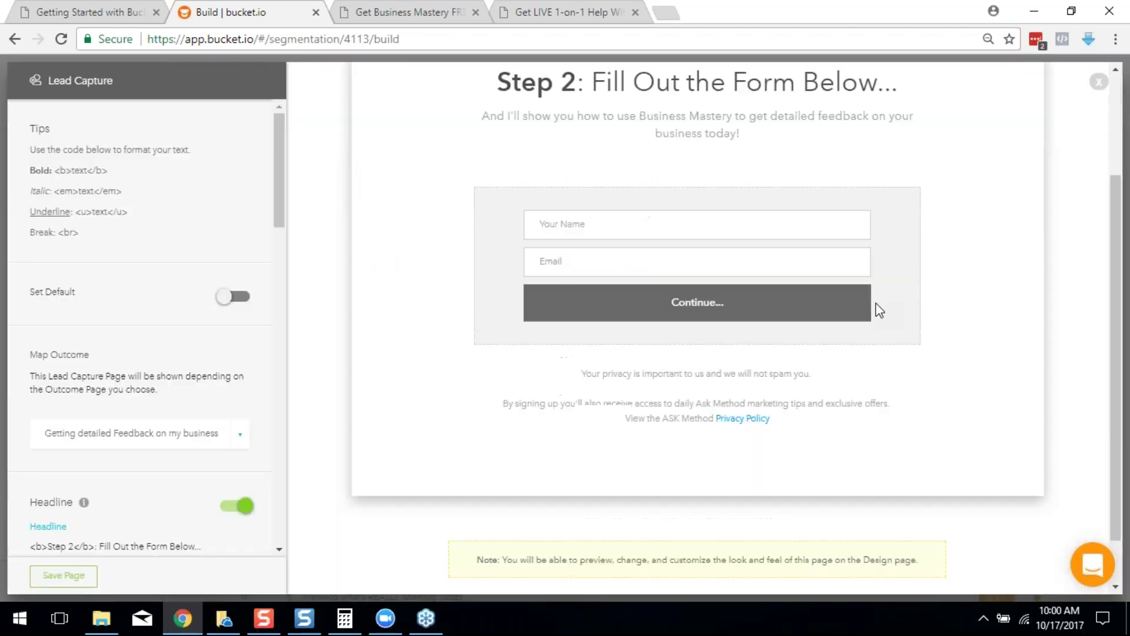
pyautogui.scroll(5, 325, 216)
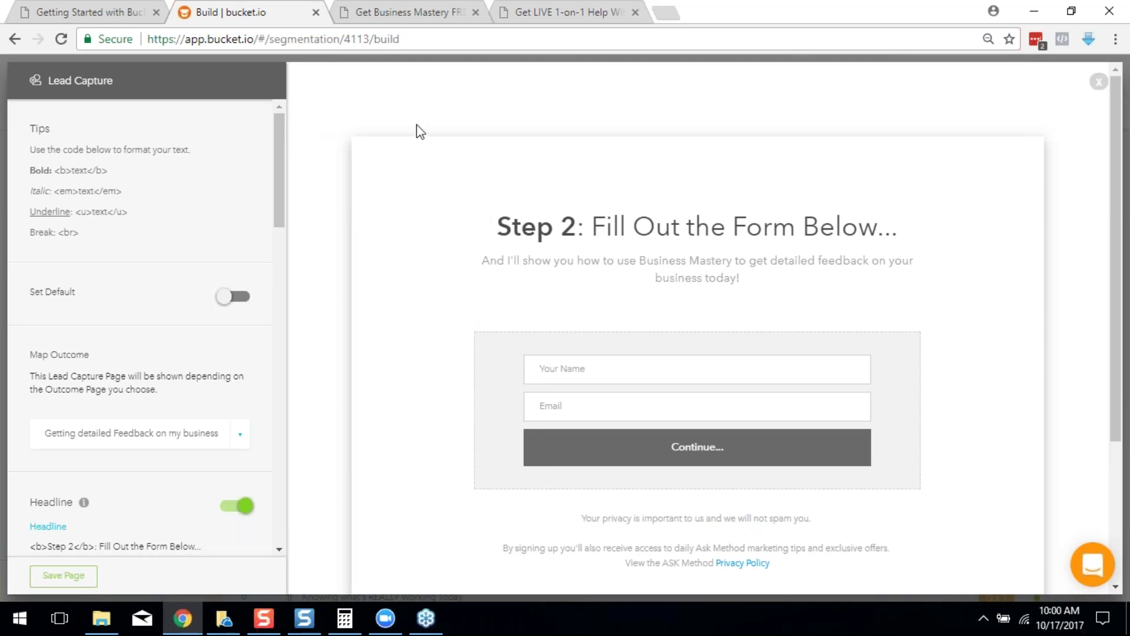
pyautogui.moveTo(277, 150); pyautogui.dragTo(288, 213)
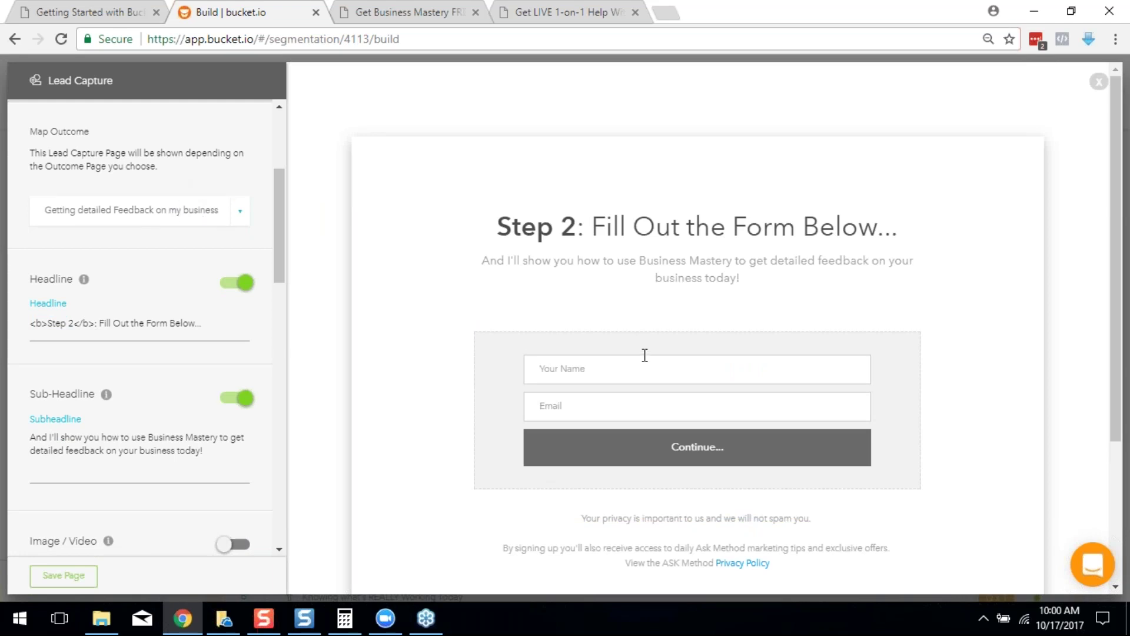
# Step: Select "Getting detailed Feedback on my business" as the lead capture page's mapped outcome and save the page
pyautogui.click(62, 211)
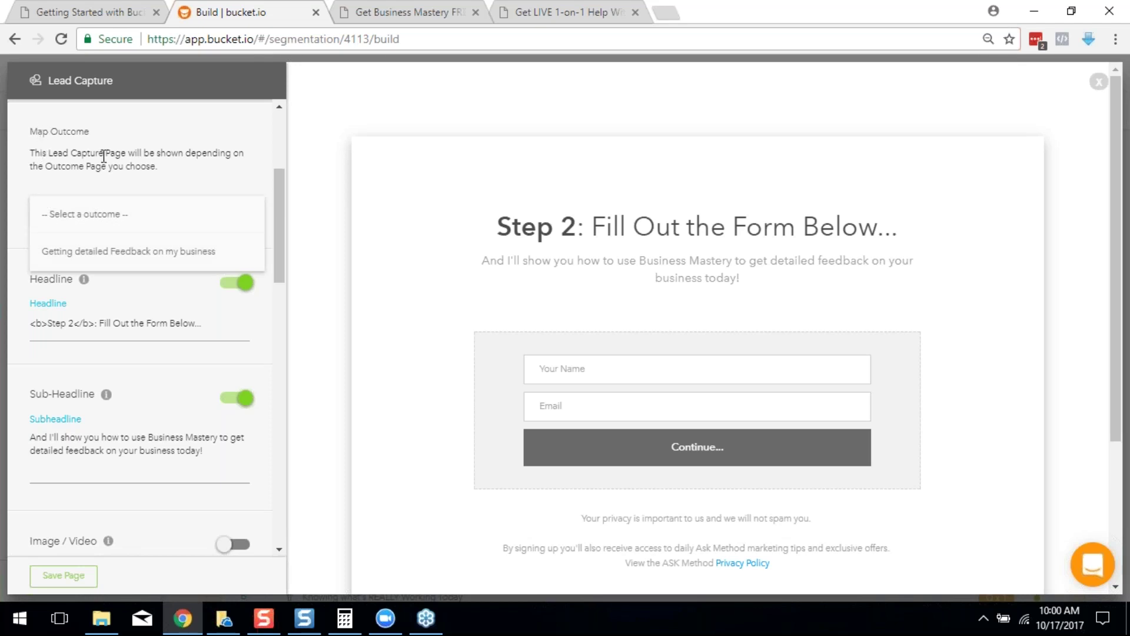
pyautogui.click(88, 251)
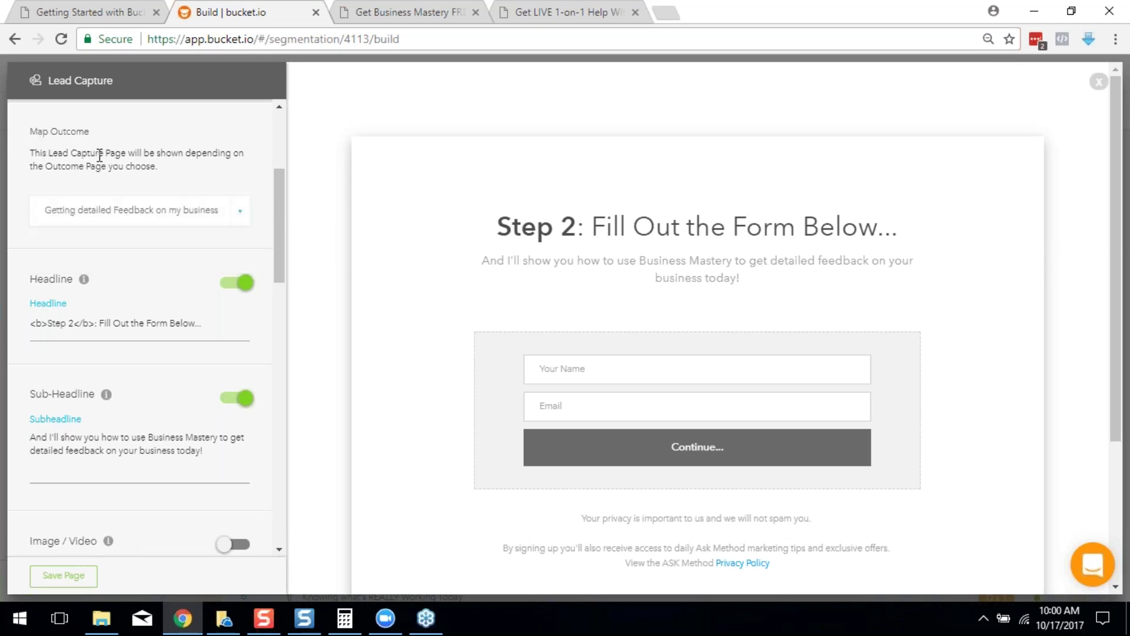
pyautogui.click(216, 218)
pyautogui.click(122, 253)
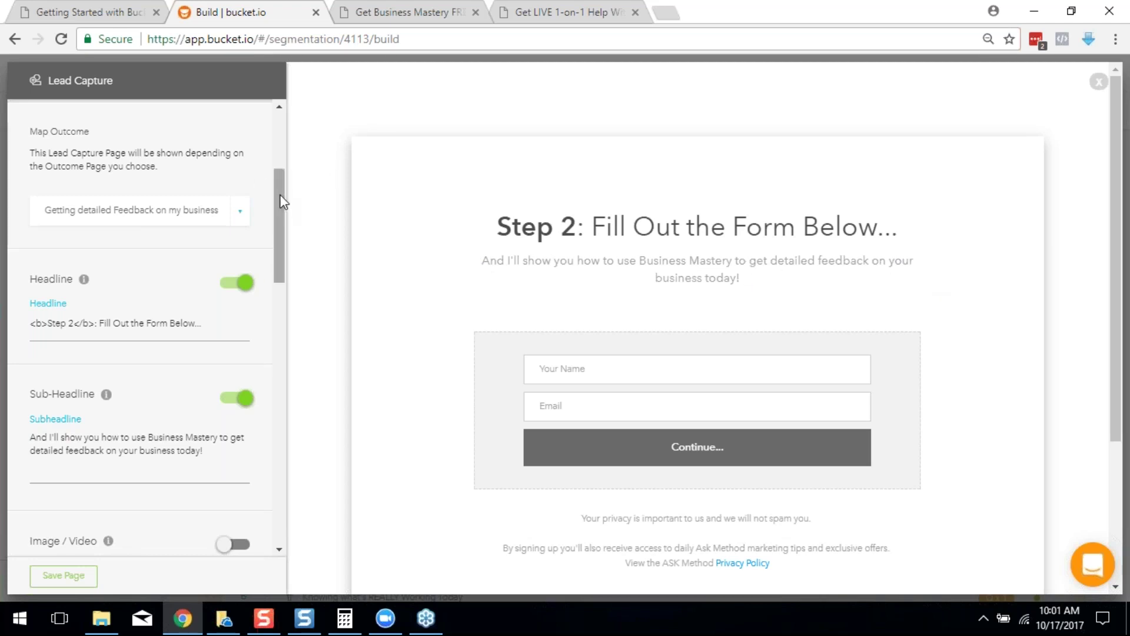
pyautogui.moveTo(275, 245); pyautogui.dragTo(285, 533)
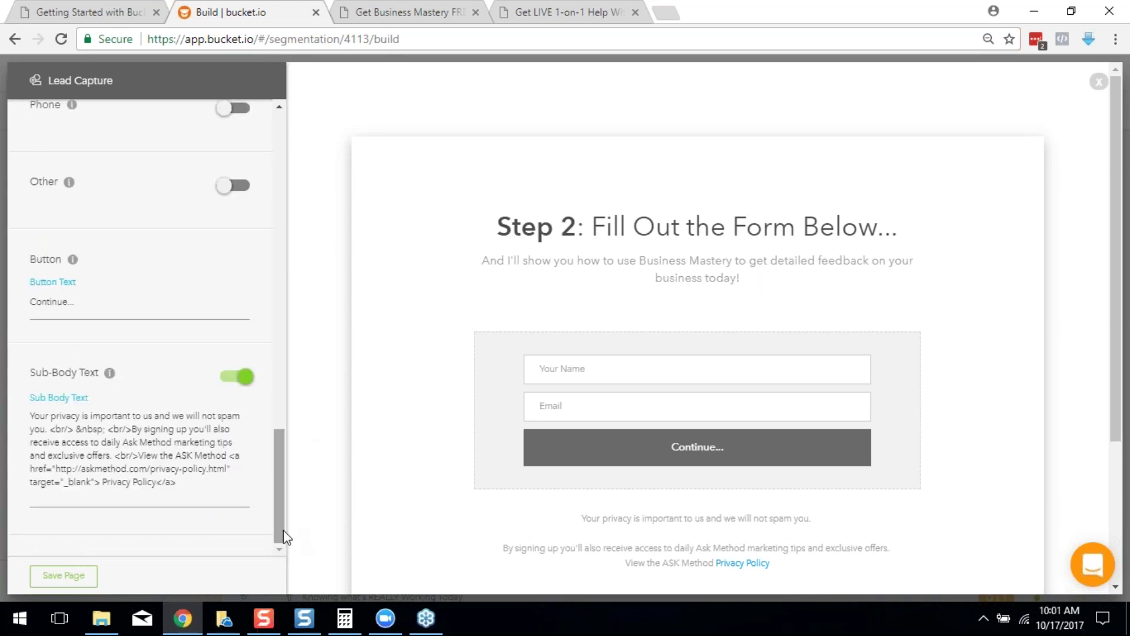
pyautogui.click(64, 574)
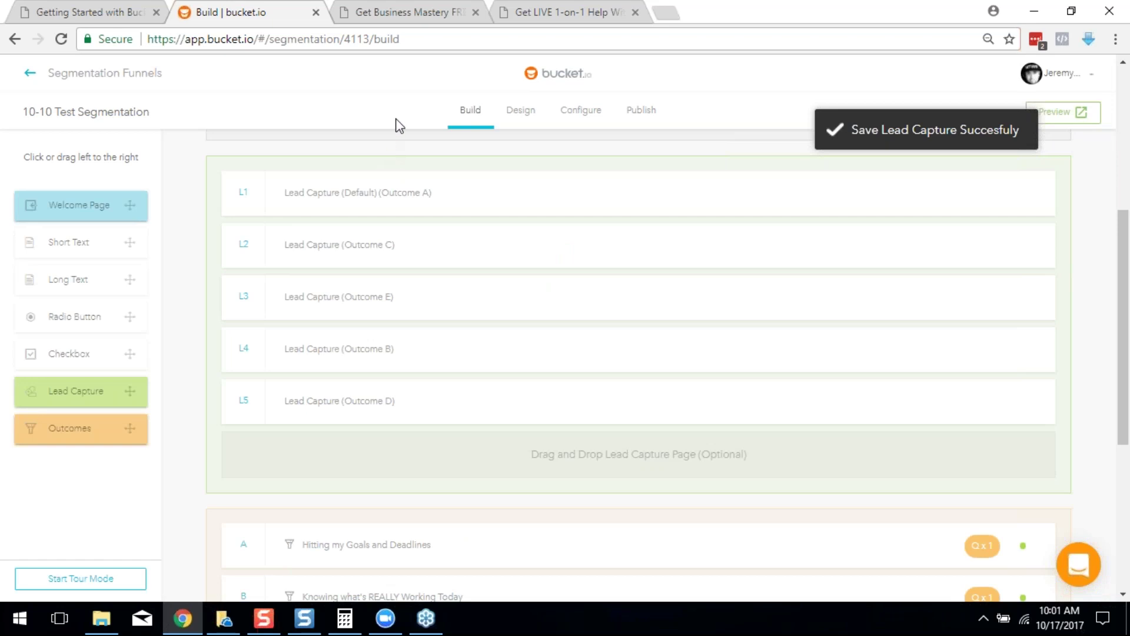
# Step: Leave the funnel builder, open the bucket.io Help Desk, and browse the Webinar Replay Videos collection
pyautogui.click(136, 81)
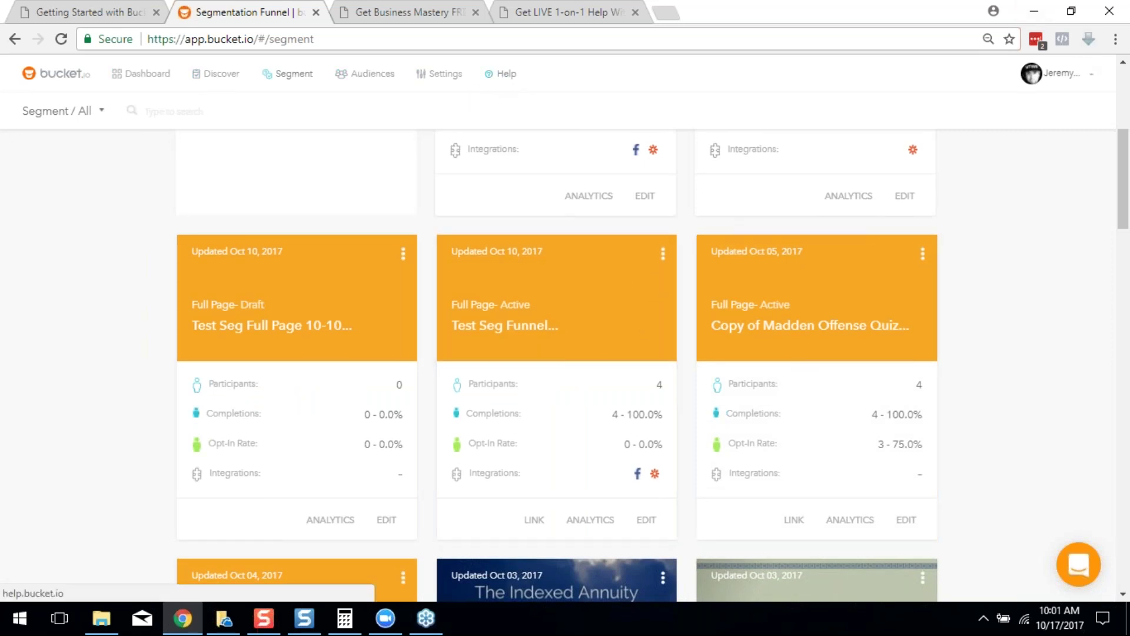
pyautogui.click(503, 82)
pyautogui.scroll(-8, 792, 215)
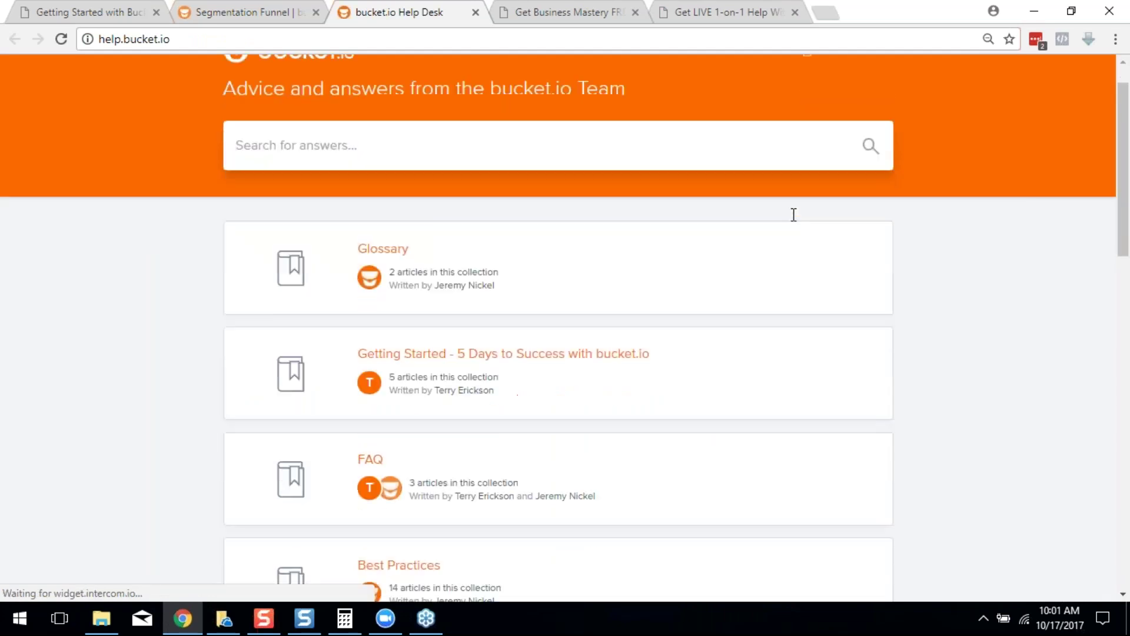
pyautogui.scroll(8, 524, 260)
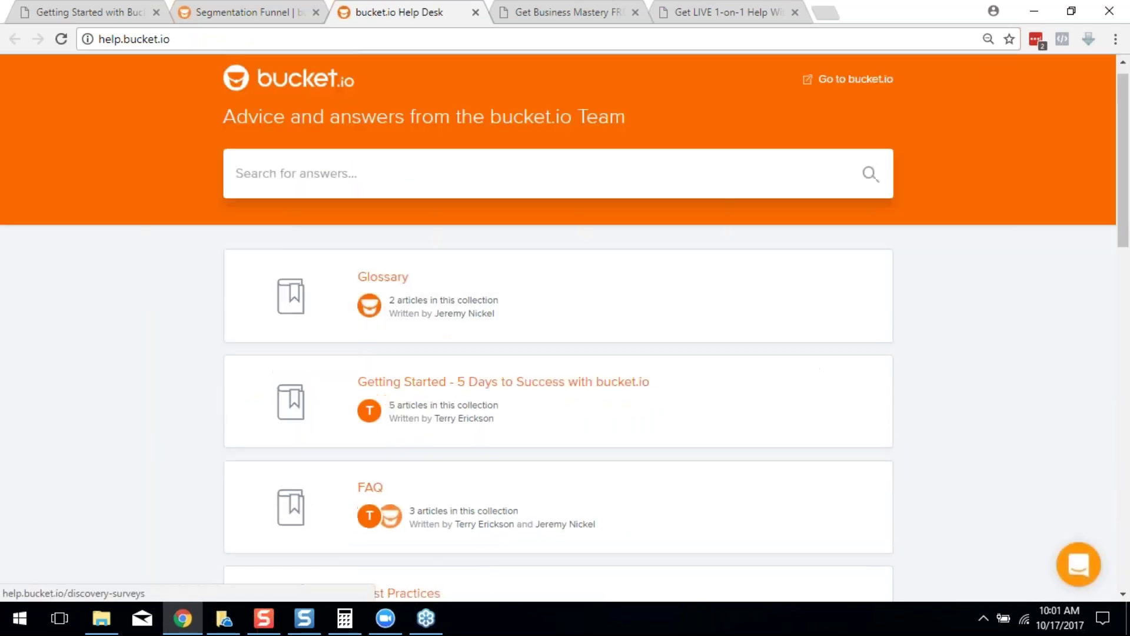
pyautogui.scroll(-10, 557, 105)
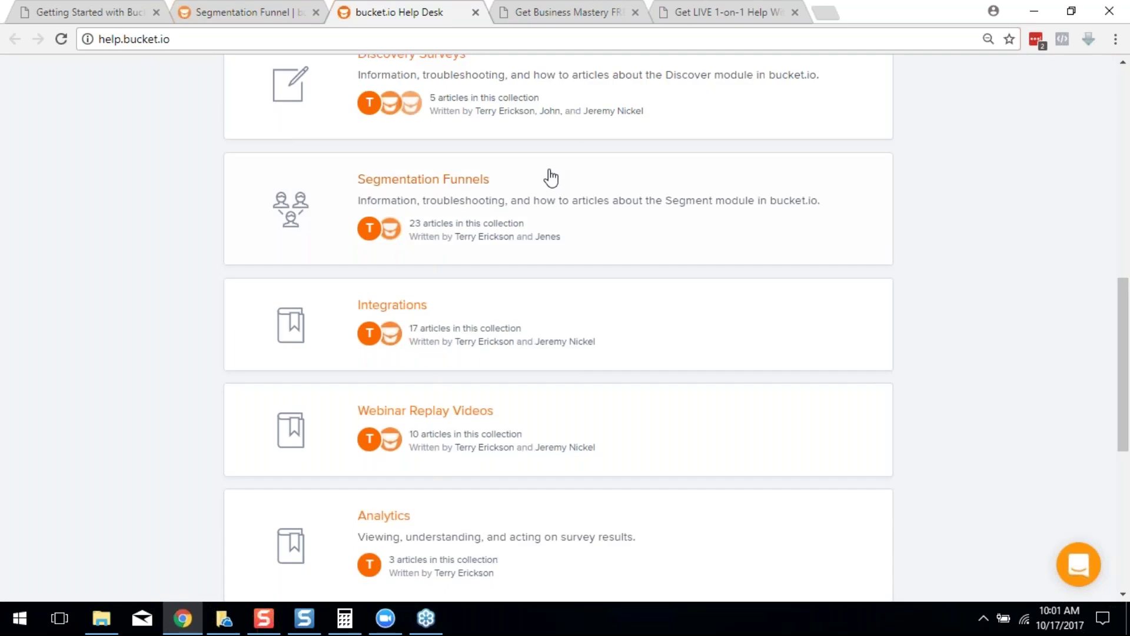
pyautogui.click(557, 330)
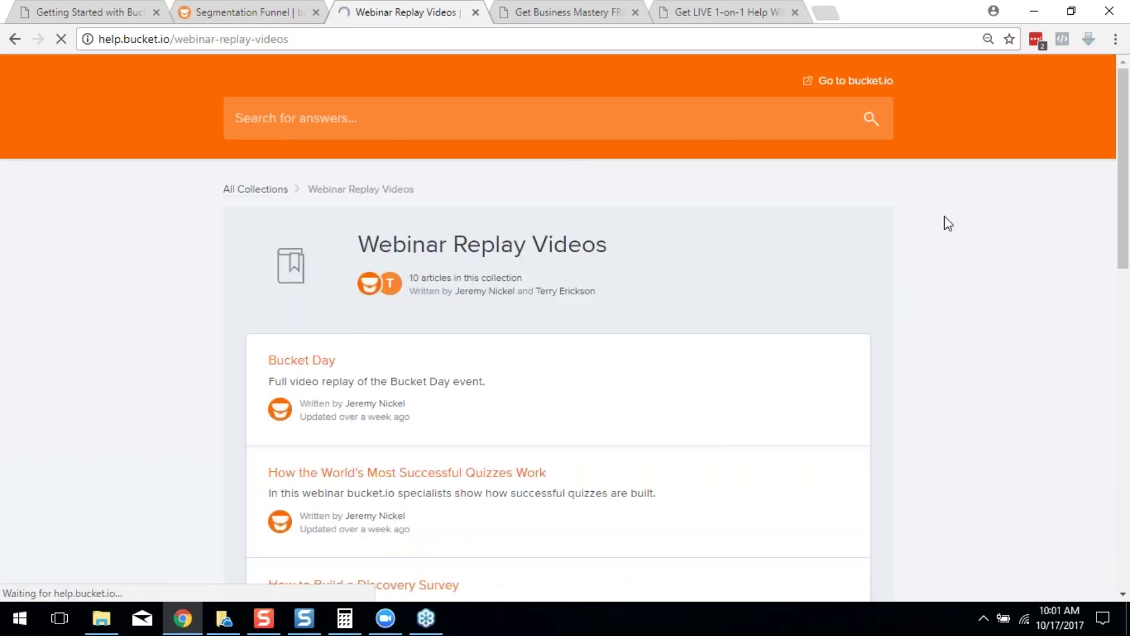
pyautogui.scroll(-3, 461, 177)
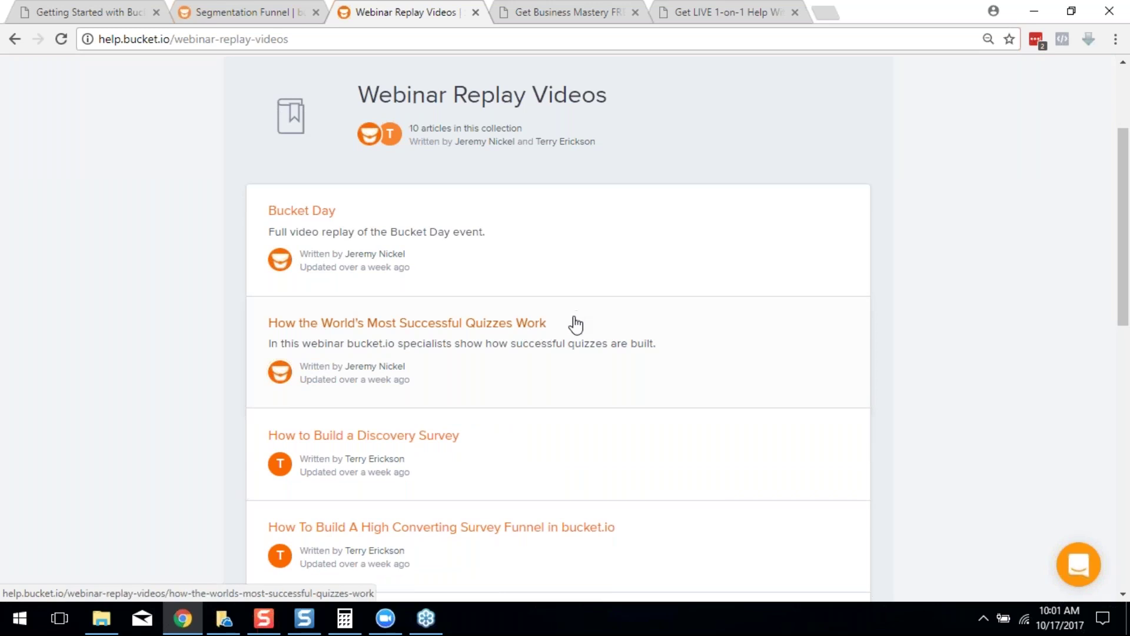
pyautogui.scroll(-1, 580, 318)
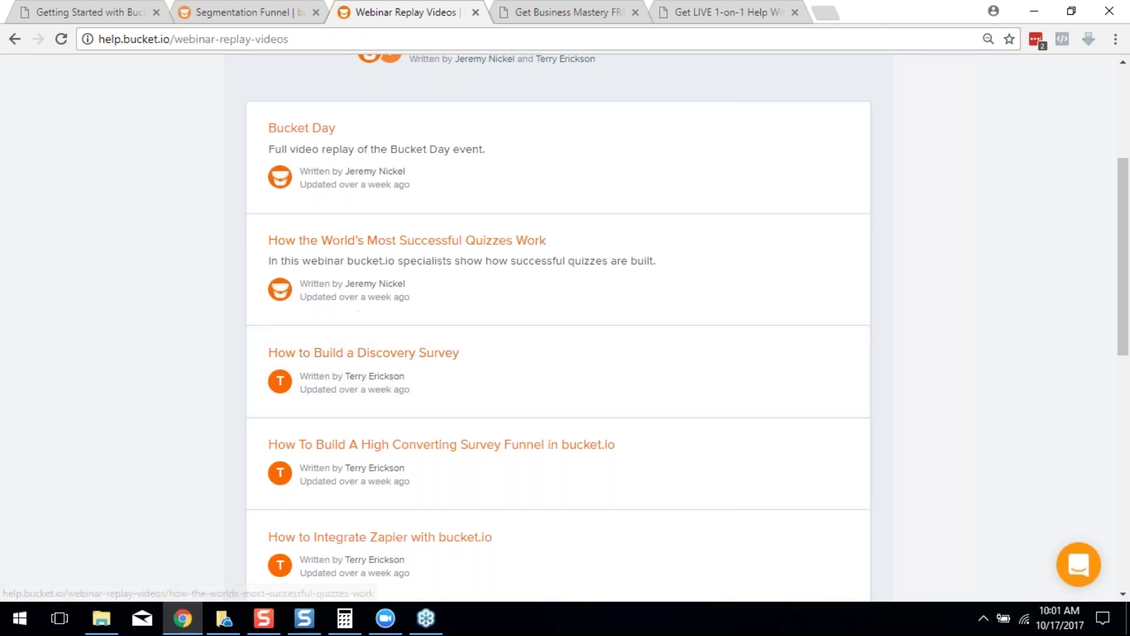
# Step: Switch to the "Getting Started with Bucket" PDF and go to the Demo slide
pyautogui.click(62, 13)
pyautogui.scroll(-15, 411, 418)
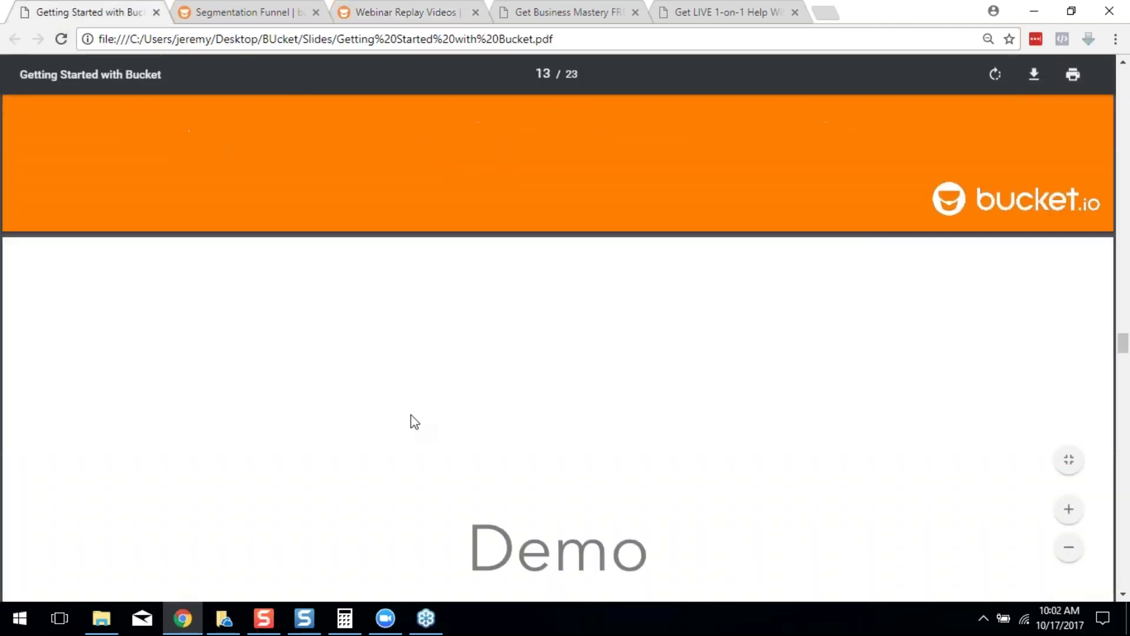
pyautogui.scroll(-1, 415, 421)
# Step: Return to the segmentation funnels list and open the analytics of the "Real NewsMax Annuity Assessment" funnel
pyautogui.click(210, 9)
pyautogui.scroll(-5, 669, 463)
pyautogui.scroll(-8, 668, 465)
pyautogui.scroll(-7, 557, 353)
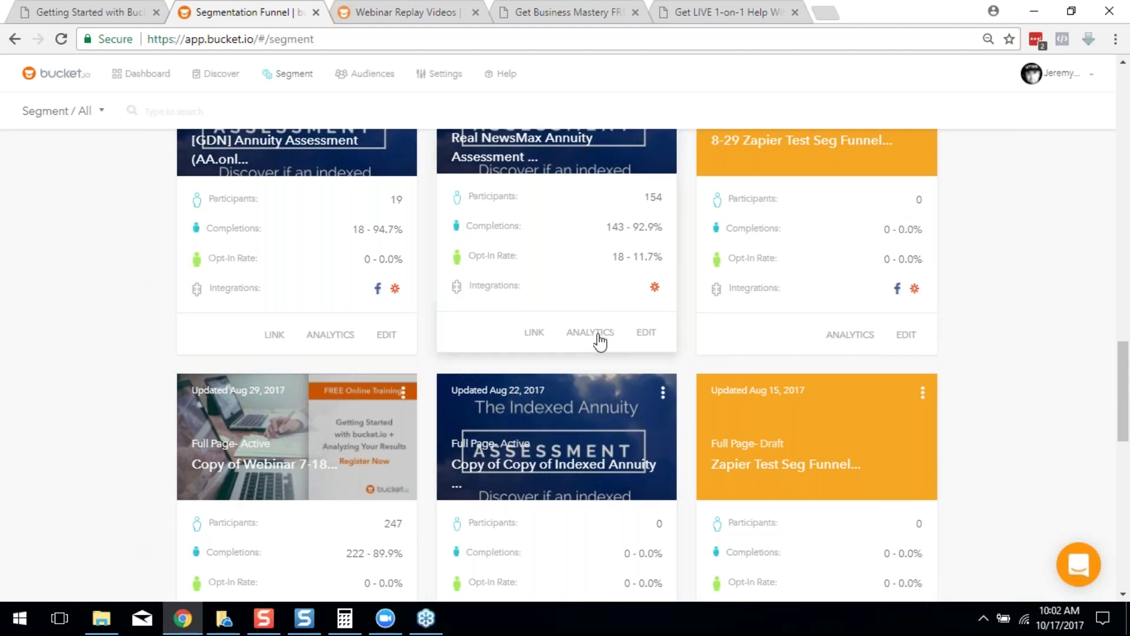
pyautogui.click(581, 337)
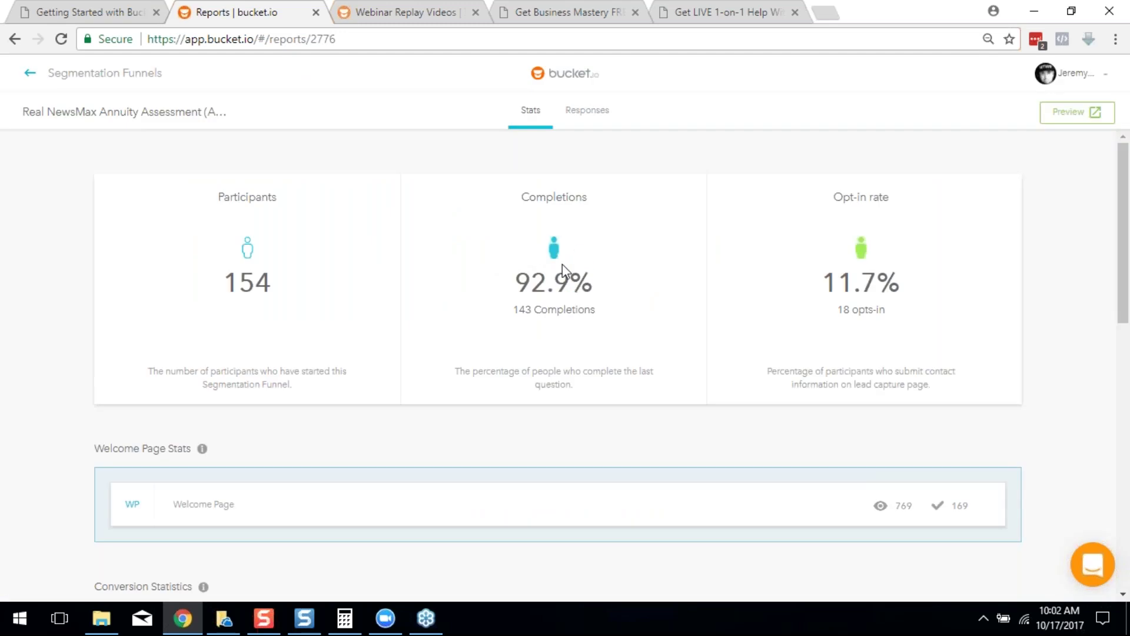
# Step: Look over the funnel's report, from its participant, completion and opt-in totals to the welcome page and question statistics
pyautogui.scroll(-4, 568, 345)
pyautogui.scroll(4, 570, 347)
pyautogui.scroll(-5, 440, 235)
pyautogui.scroll(-3, 442, 294)
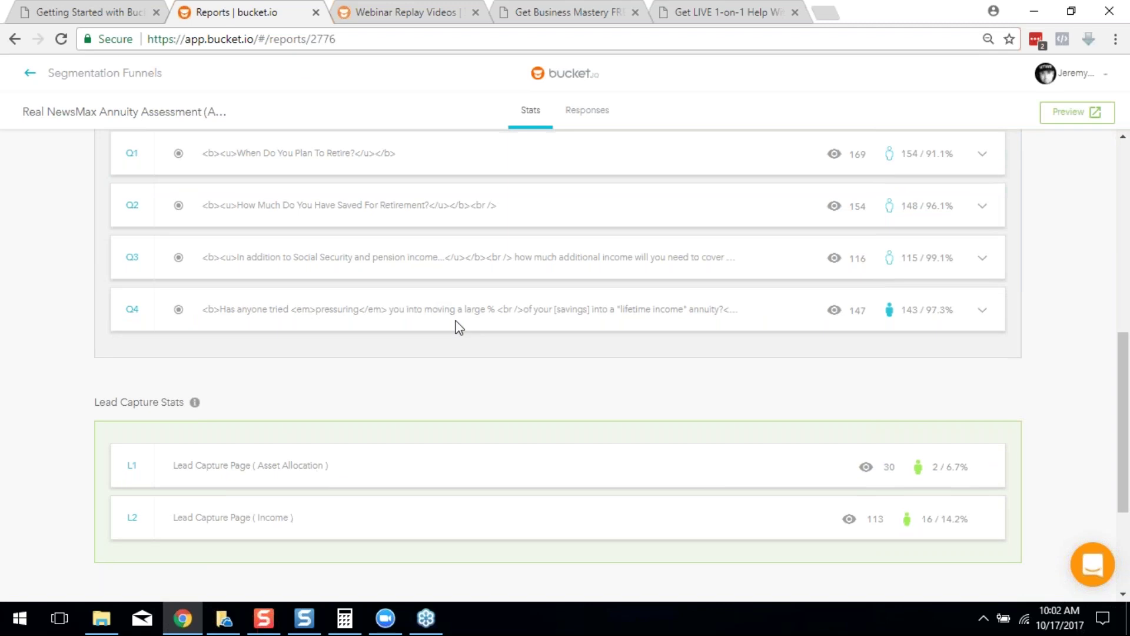
pyautogui.scroll(3, 639, 365)
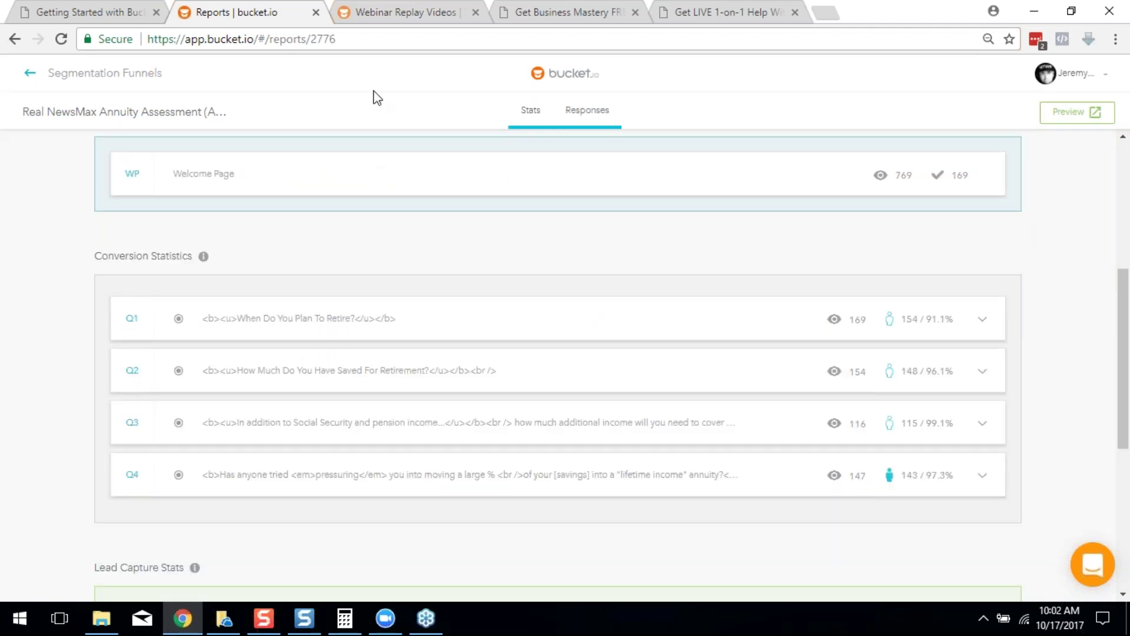
pyautogui.scroll(3, 719, 335)
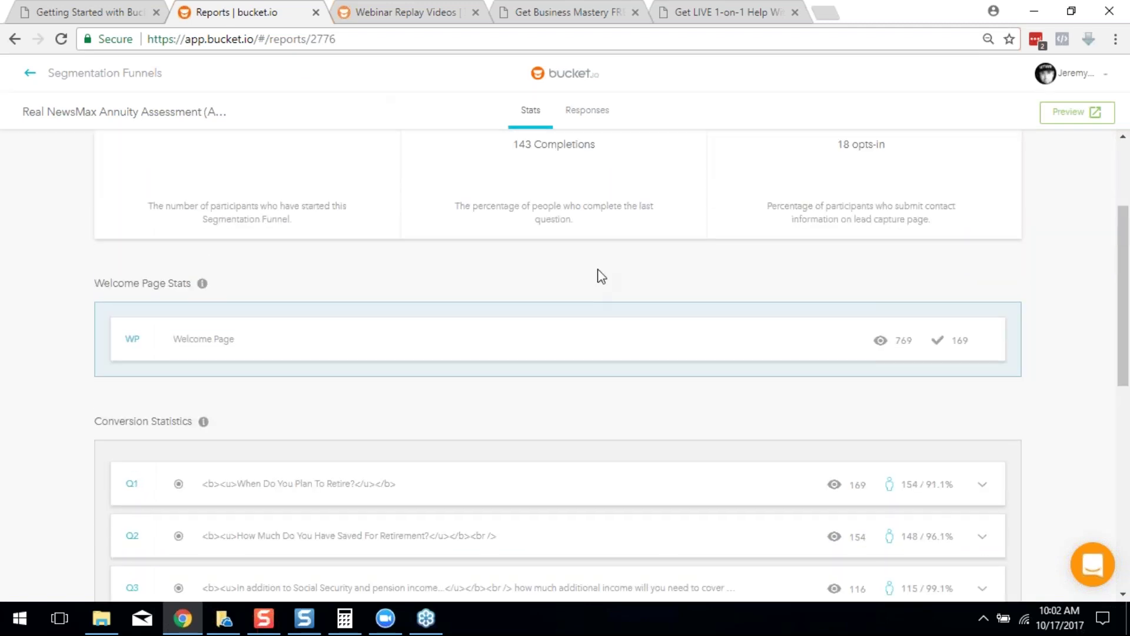
pyautogui.scroll(3, 706, 265)
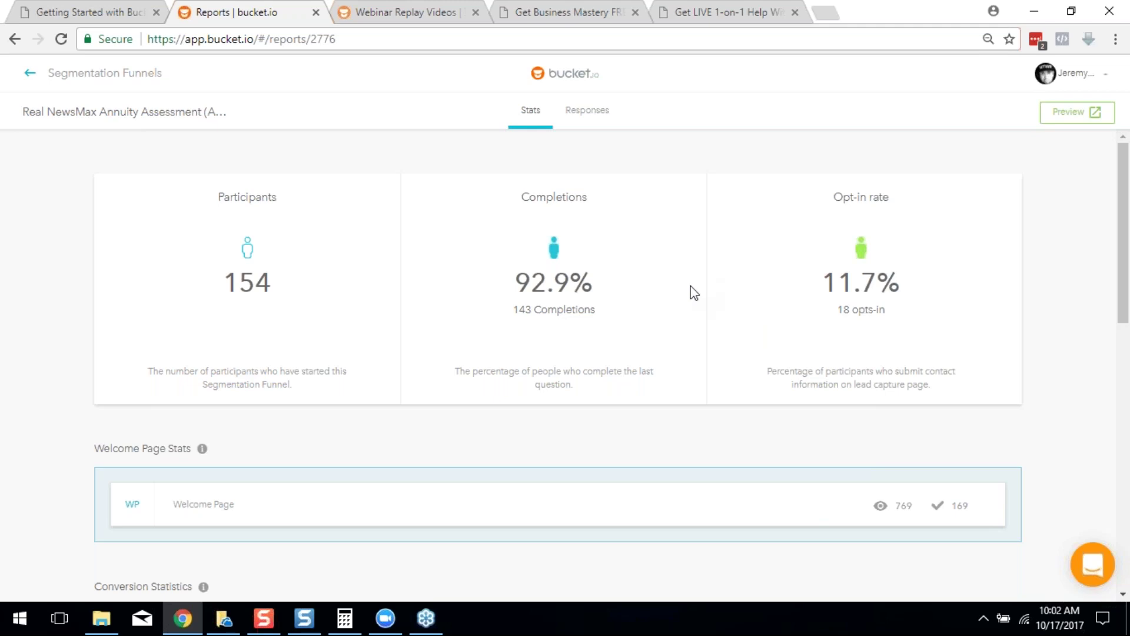
# Step: Examine the per-question conversion statistics, the lead capture stats and the outcome stats of the annuity funnel
pyautogui.scroll(-8, 675, 330)
pyautogui.scroll(4, 752, 376)
pyautogui.scroll(-4, 872, 465)
pyautogui.scroll(2, 803, 338)
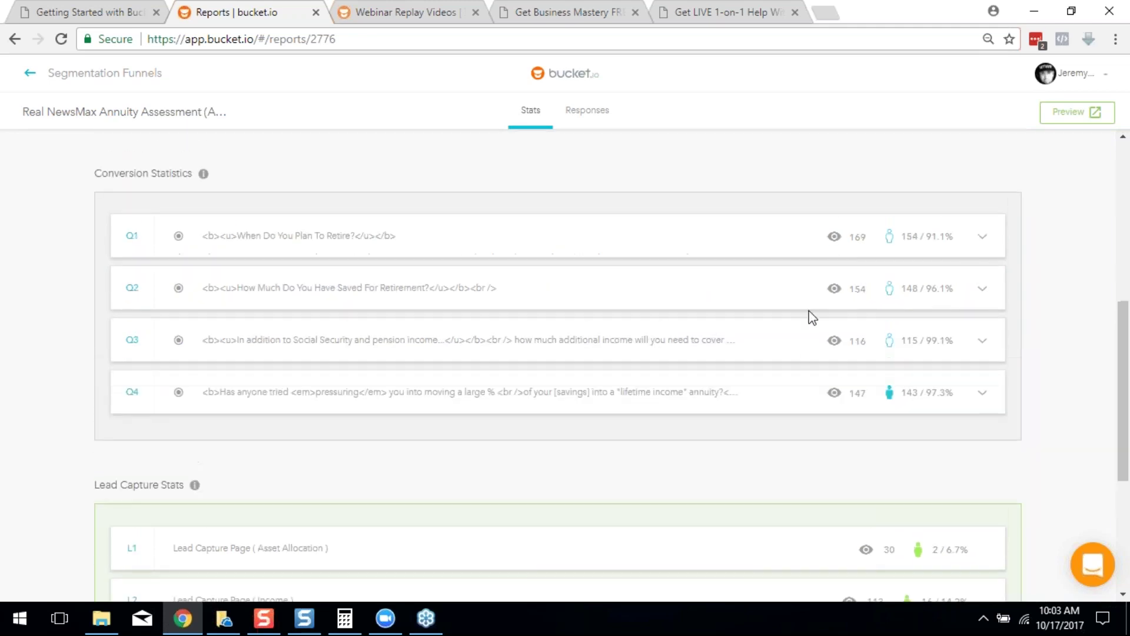
pyautogui.scroll(-5, 810, 316)
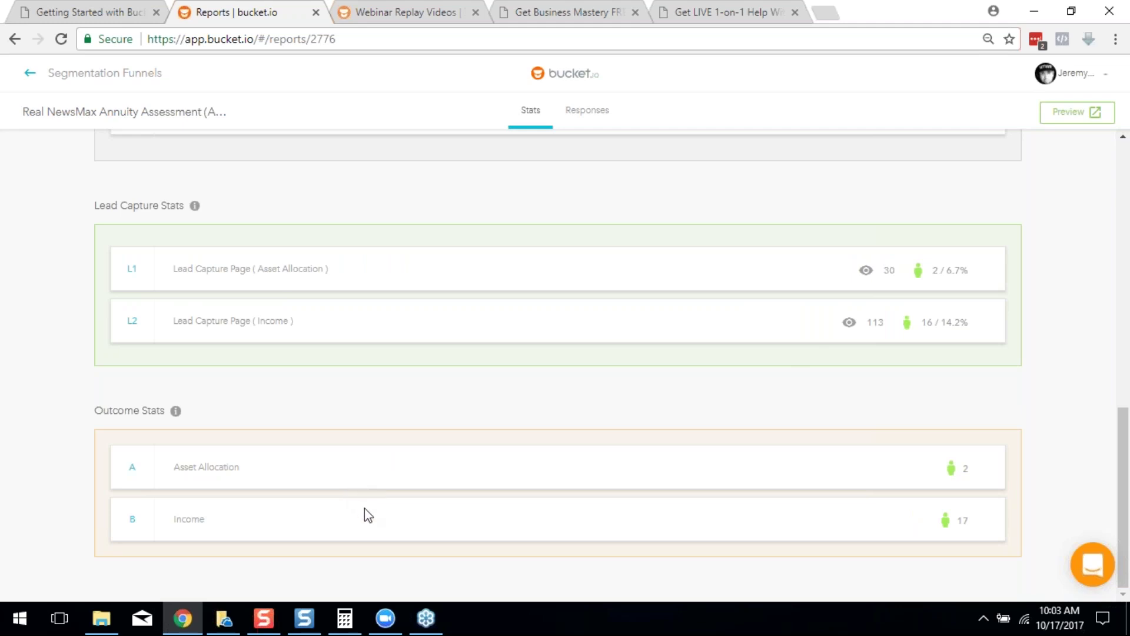
pyautogui.scroll(3, 429, 541)
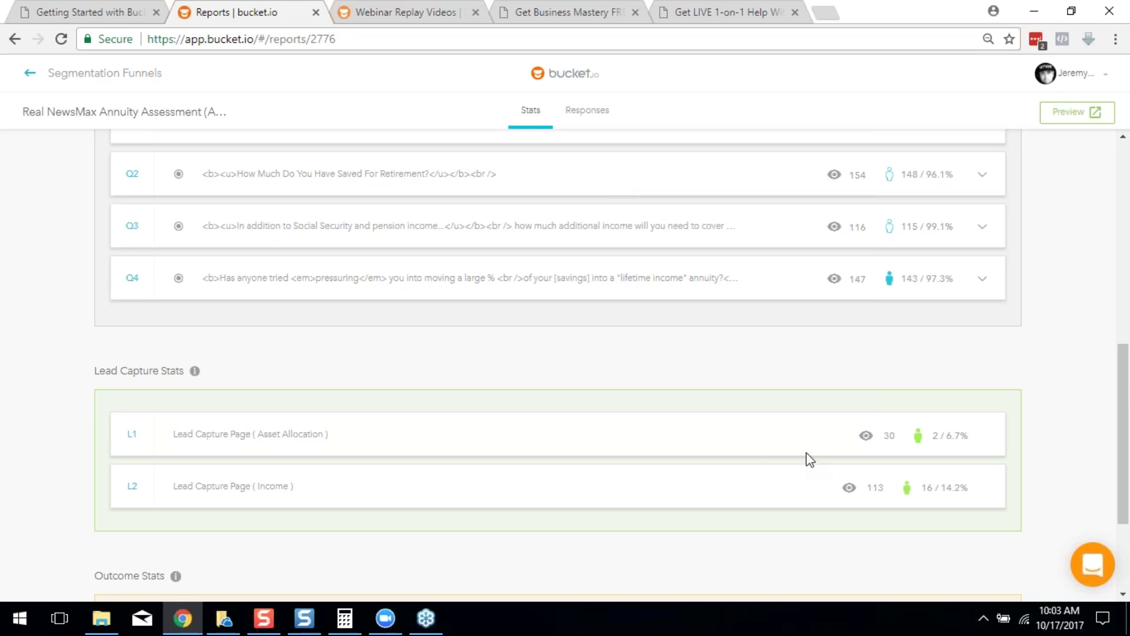
pyautogui.scroll(3, 810, 459)
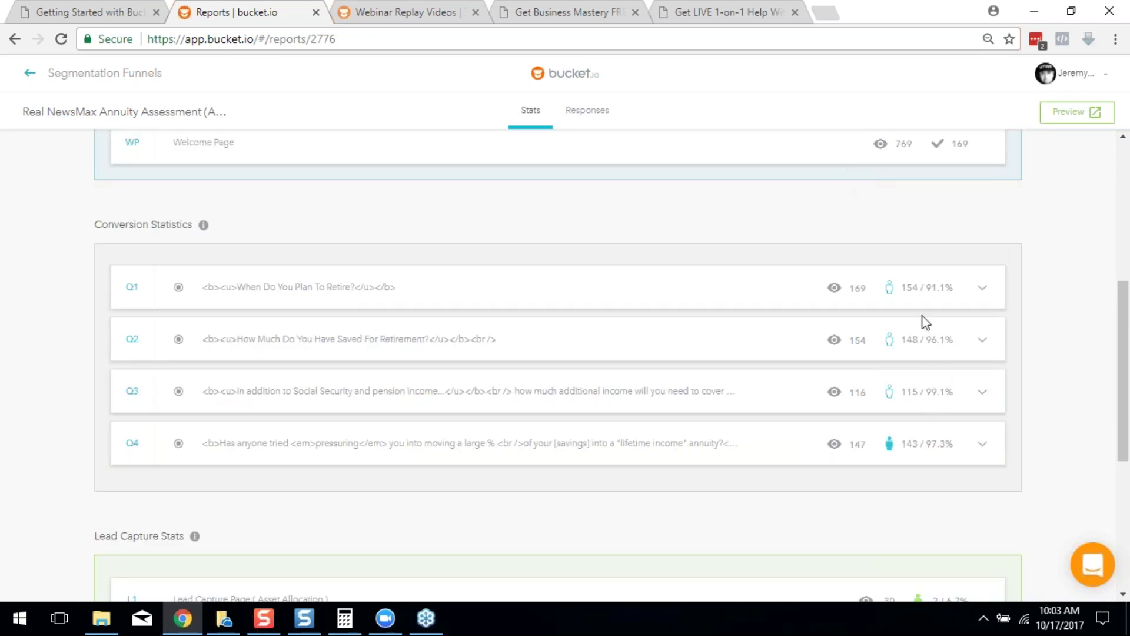
pyautogui.scroll(-5, 954, 308)
pyautogui.scroll(-2, 944, 260)
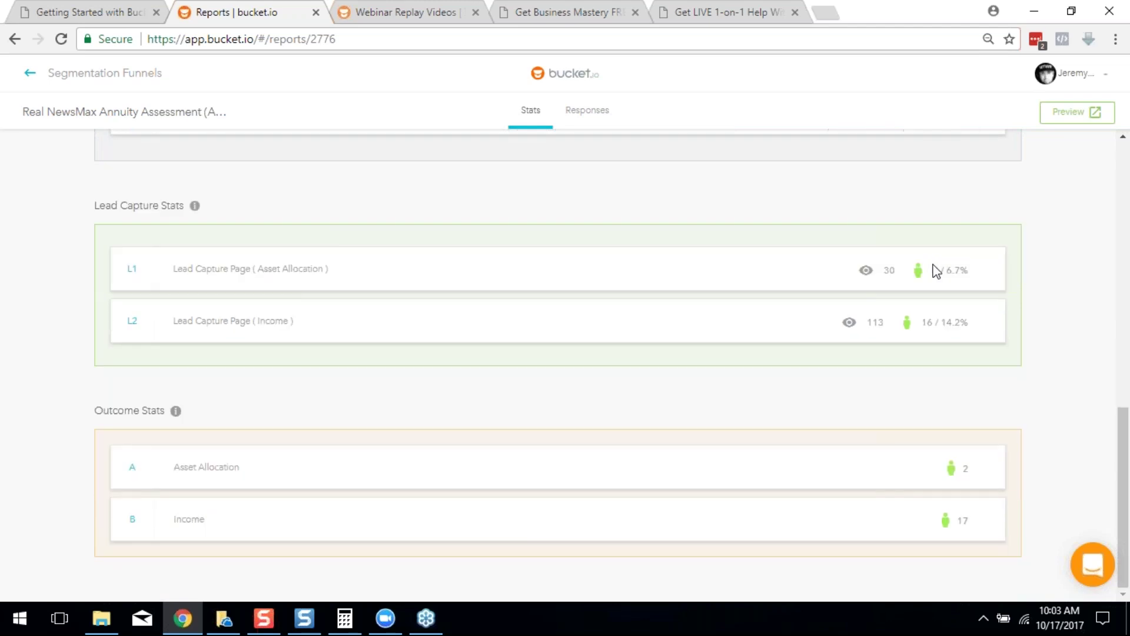
pyautogui.scroll(12, 429, 301)
# Step: Leave the report and advance the "Getting Started with Bucket" PDF to the Summary slide
pyautogui.click(92, 75)
pyautogui.click(82, 7)
pyautogui.scroll(-10, 442, 298)
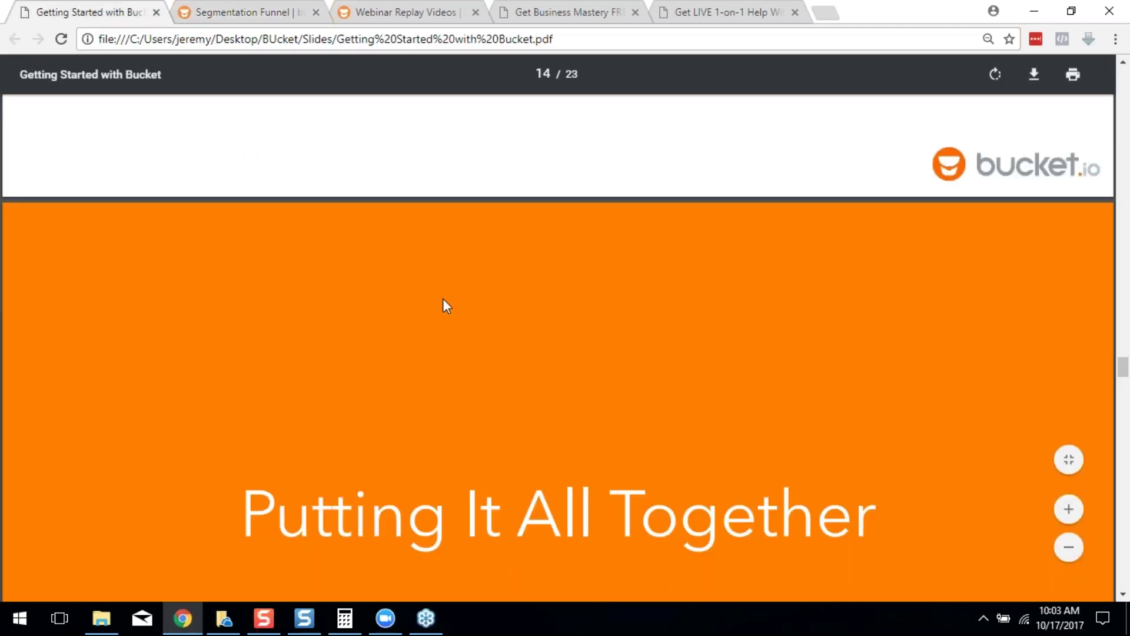
pyautogui.scroll(-5, 442, 305)
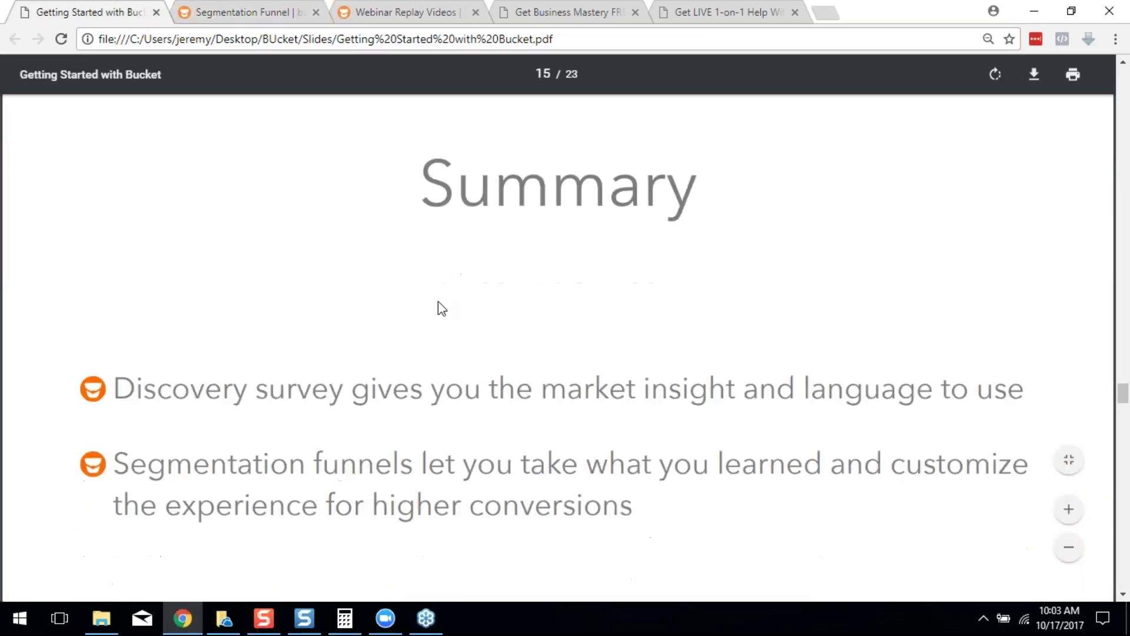